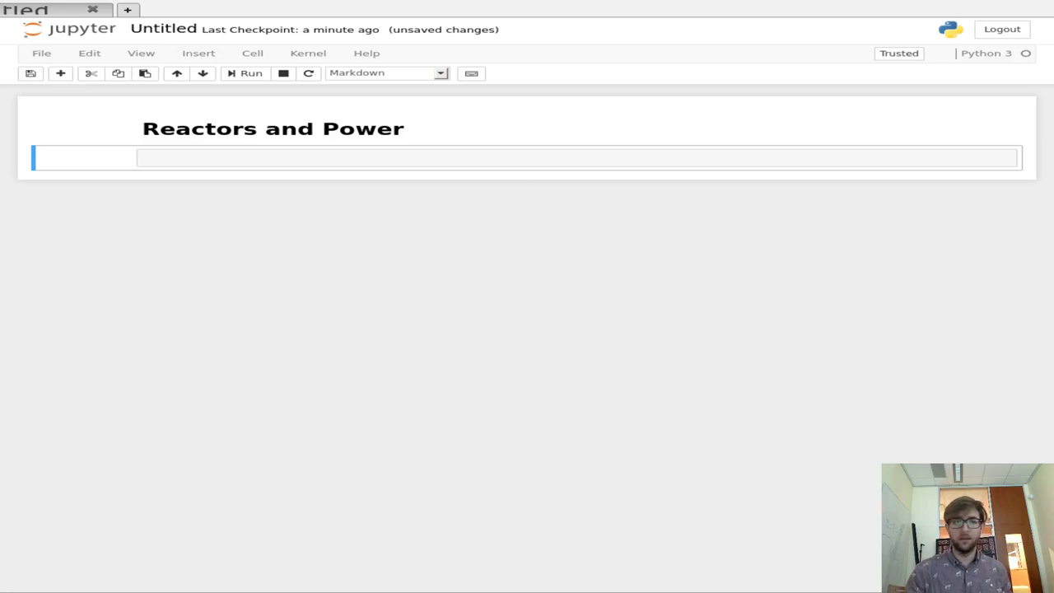
Rename the Untitled notebook to lectures12
key(Return)
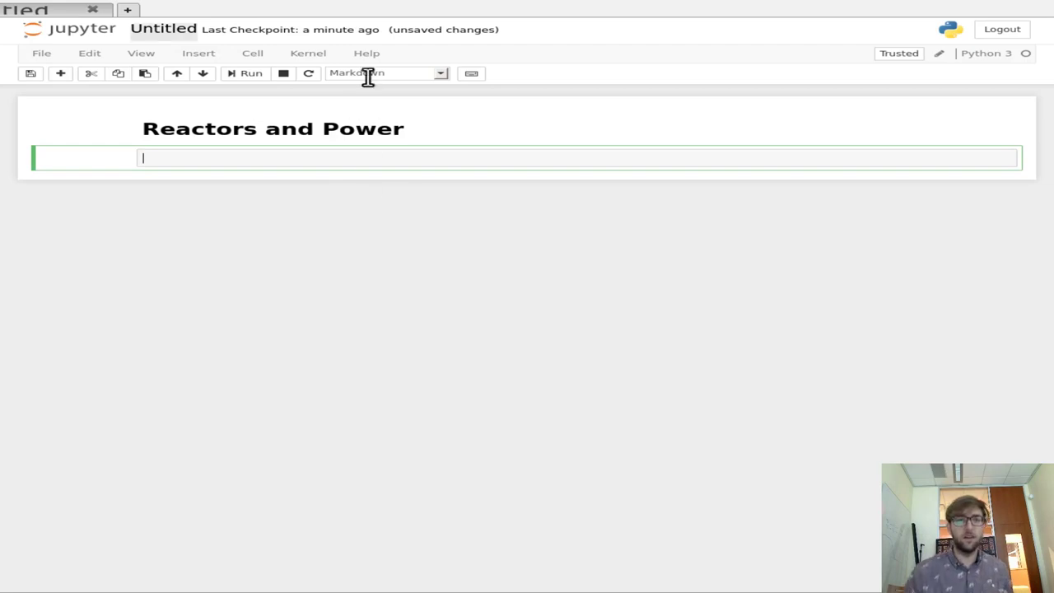
click(163, 29)
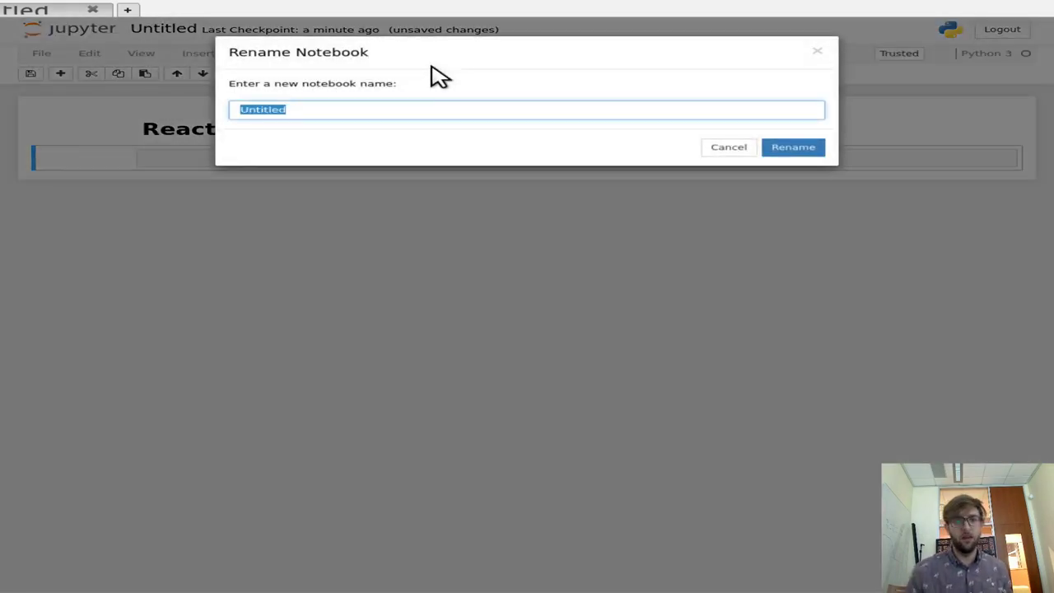
text(lectura)
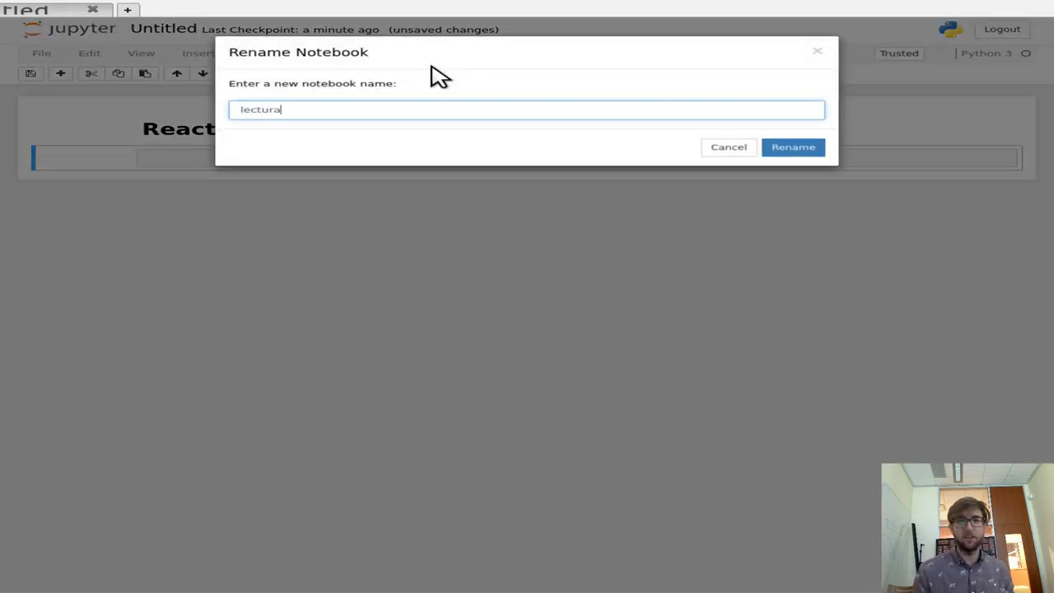
key(BackSpace)
text(es12)
key(Return)
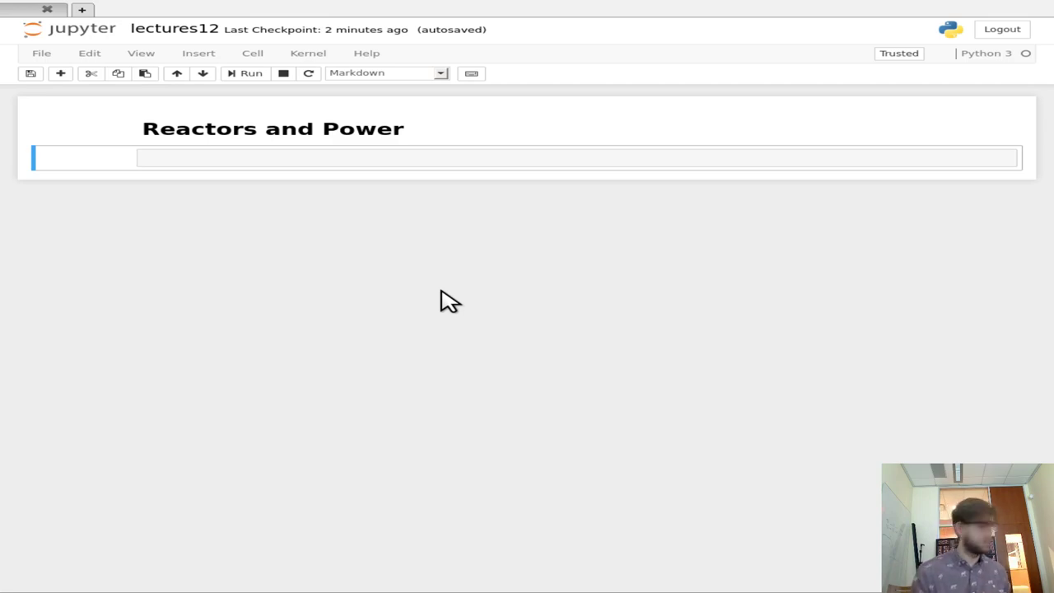
Add the '## Chain Reactions' heading to the empty Markdown cell
click(550, 162)
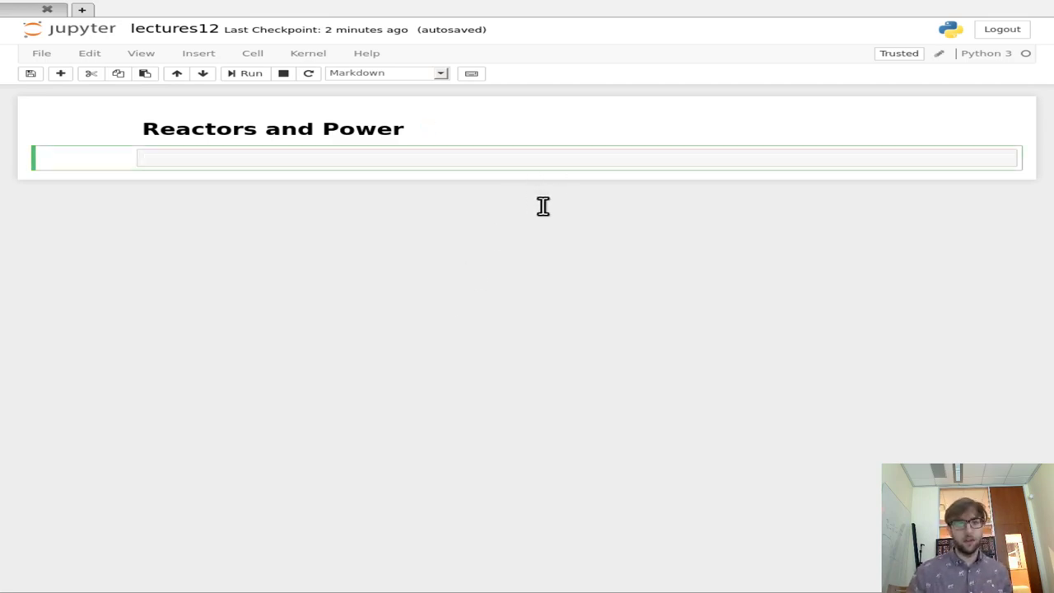
text(## Ch)
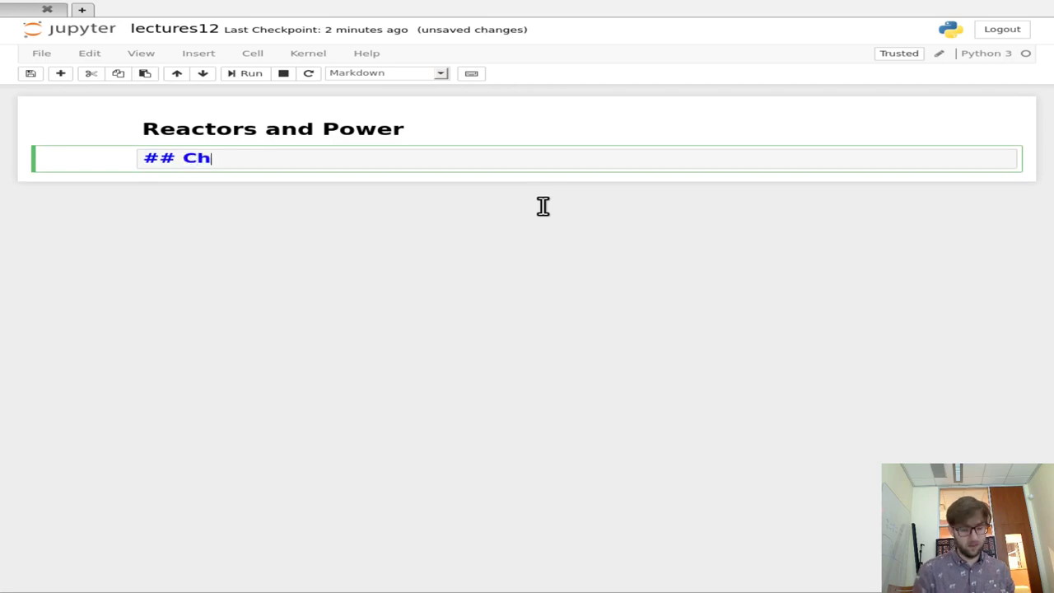
text(ain Reactions)
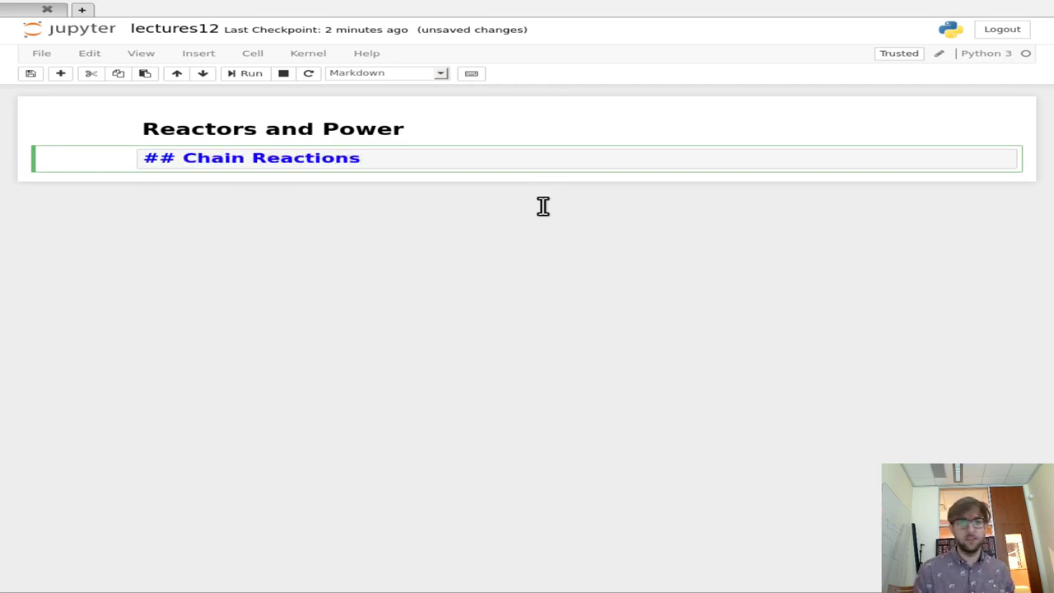
key(Return)
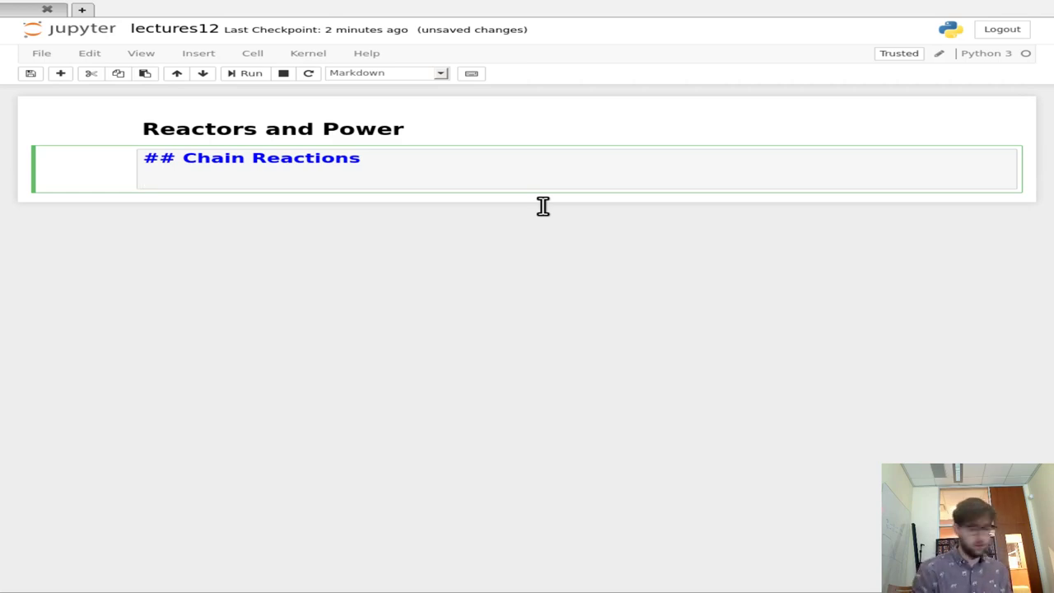
Begin the paragraph with 'Because some neutron absorption reactions produce'
text(Because s)
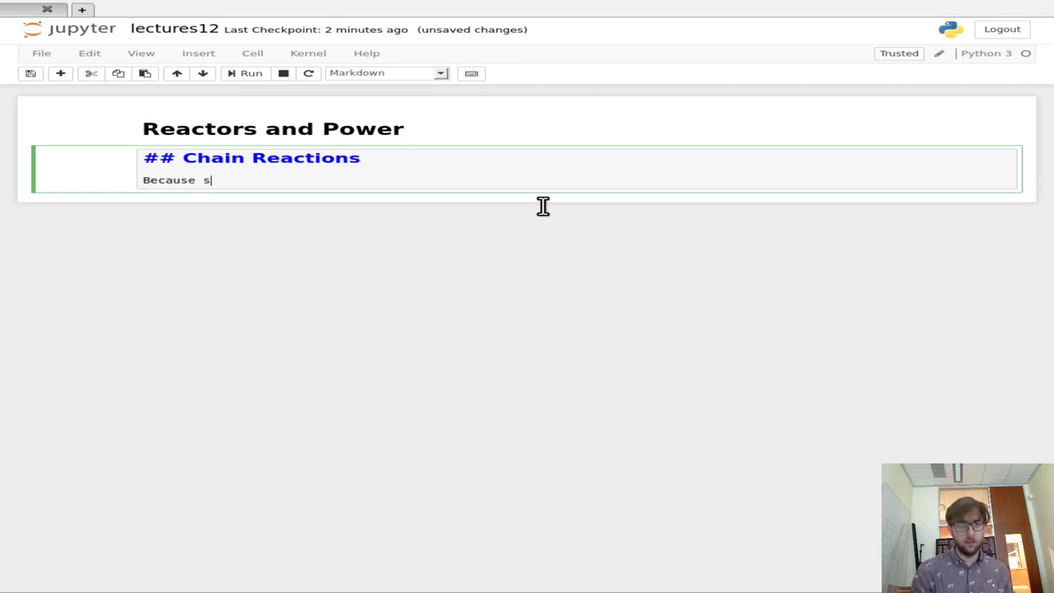
text(ome ne)
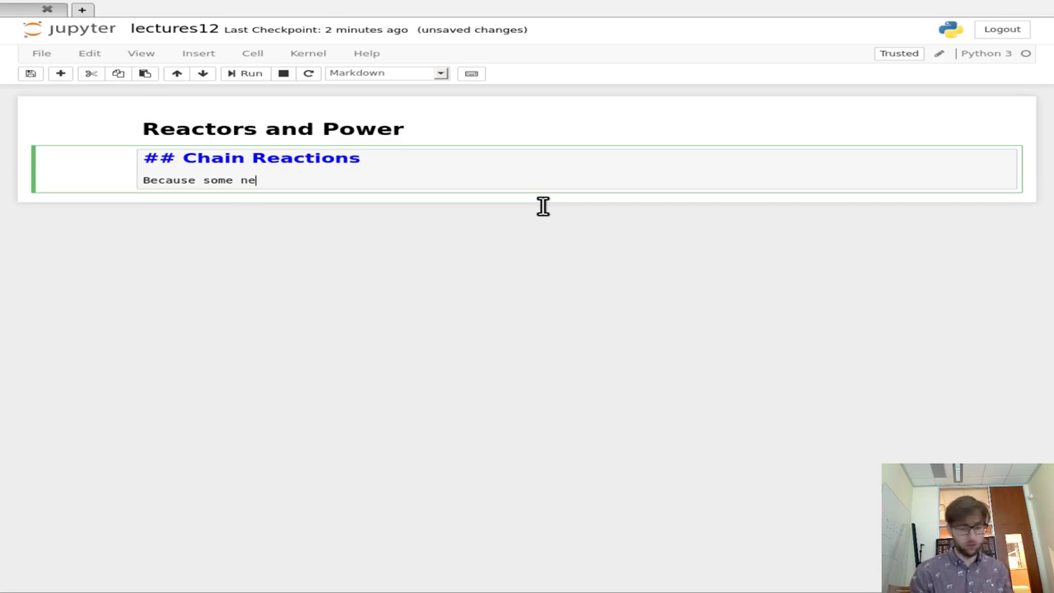
text(utron re)
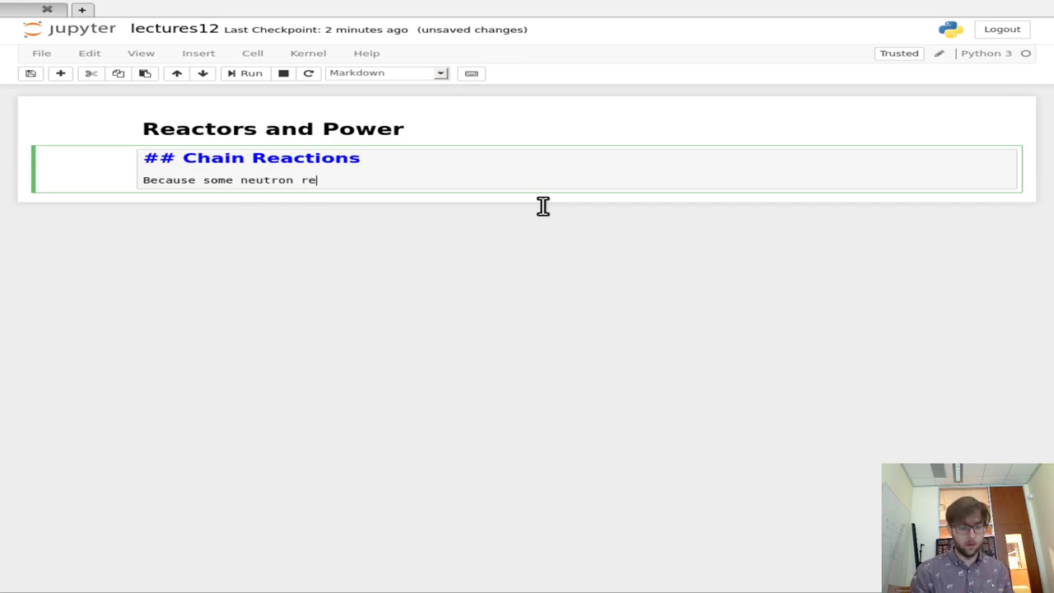
text(actions)
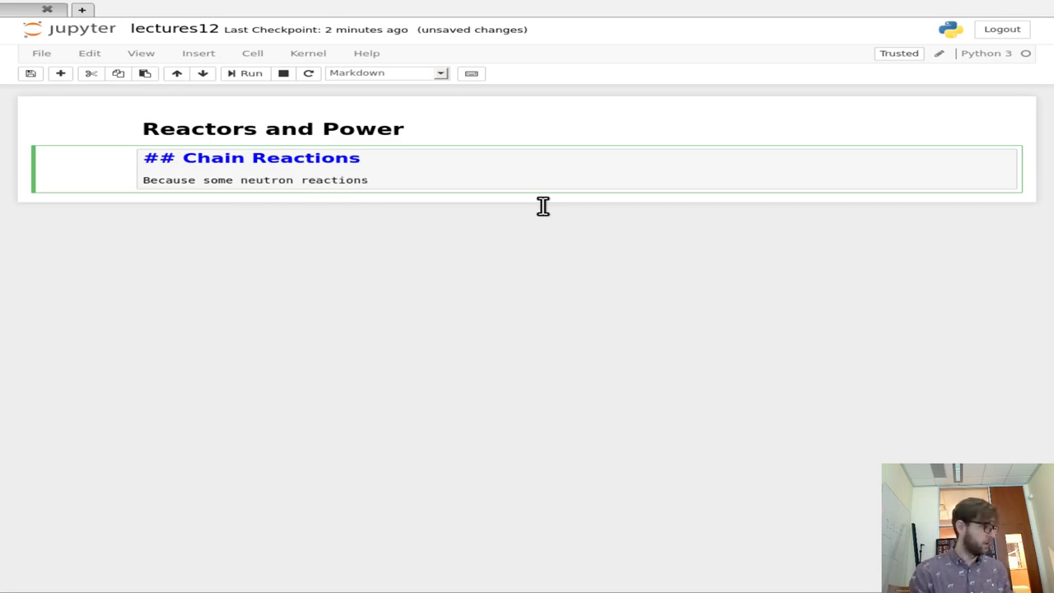
key(ctrl+Left)
key(ctrl+Left)
key(ctrl+Right)
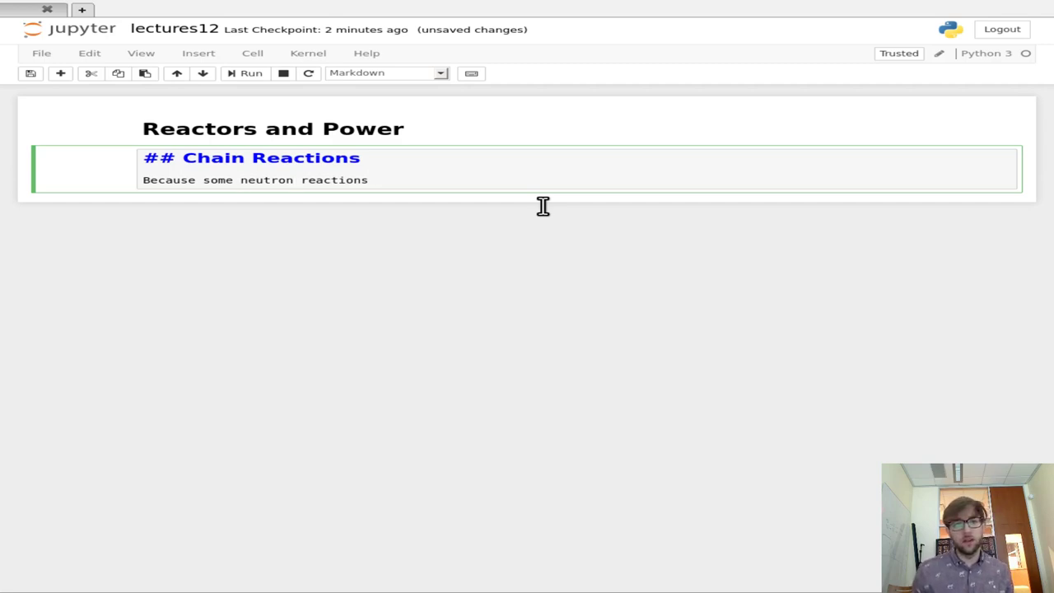
text(absorption)
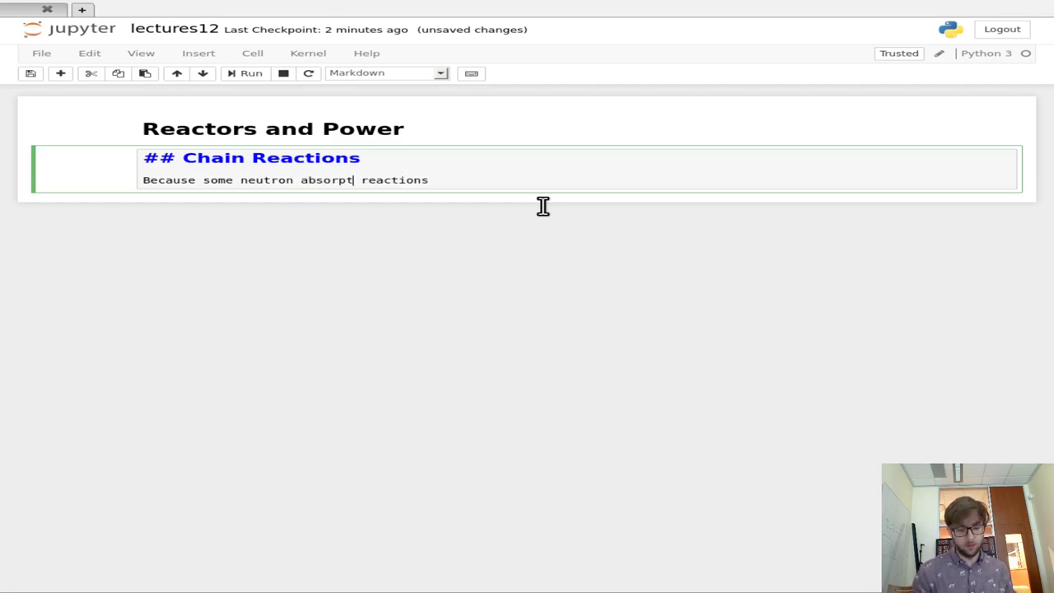
key(End)
key(BackSpace)
text(,)
key(BackSpace)
key(BackSpace)
text(pro)
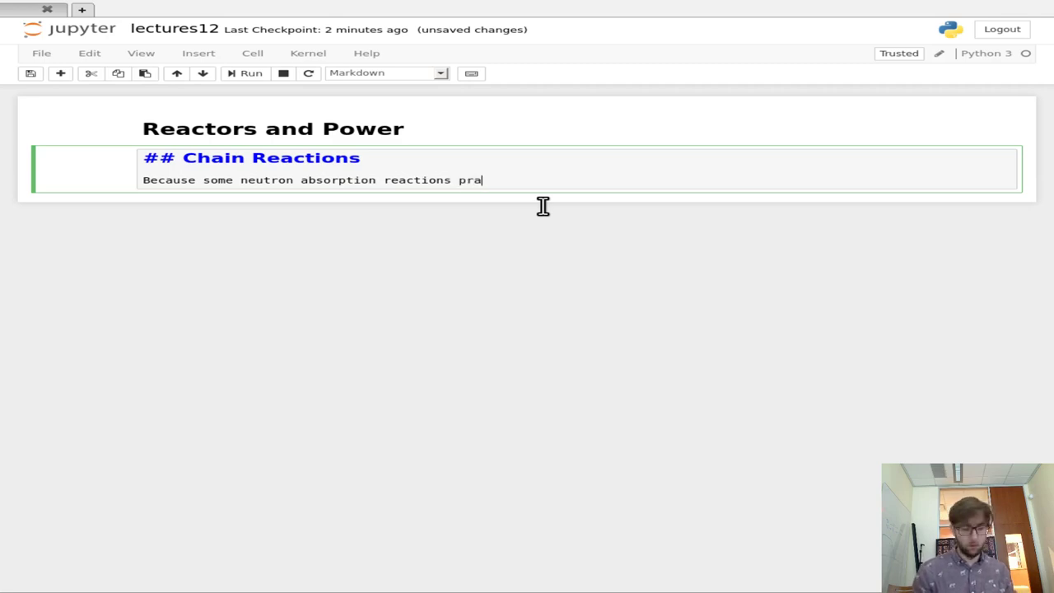
key(BackSpace)
text(os)
key(BackSpace)
text(ud)
key(BackSpace)
key(BackSpace)
Finish the sentence: more neutrons (fission) ... per time step than existed originally
text(duce m)
text(ore neutron)
text(s )
text((in pa)
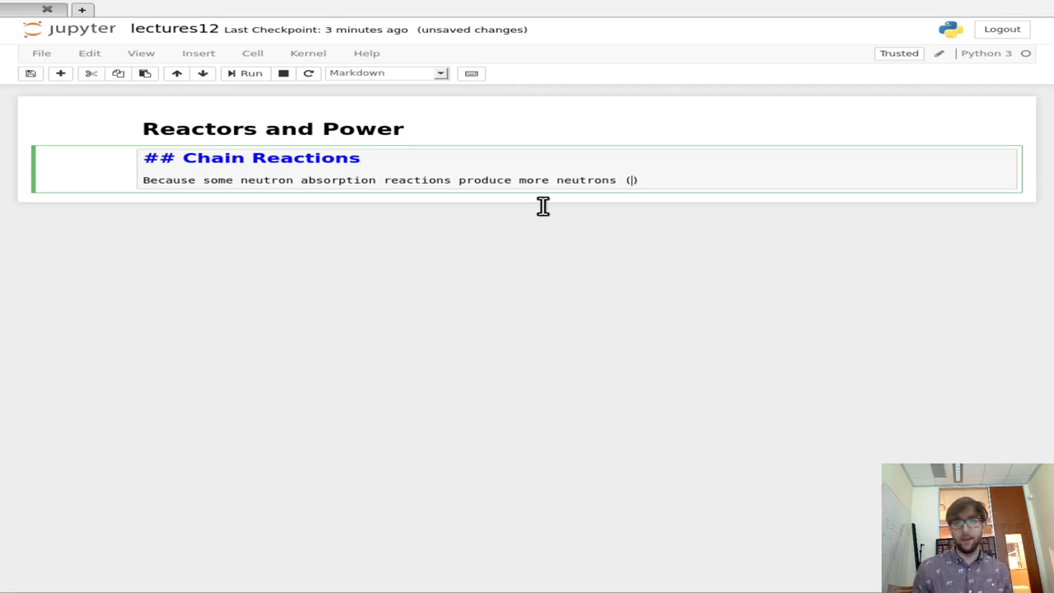
text(tricula)
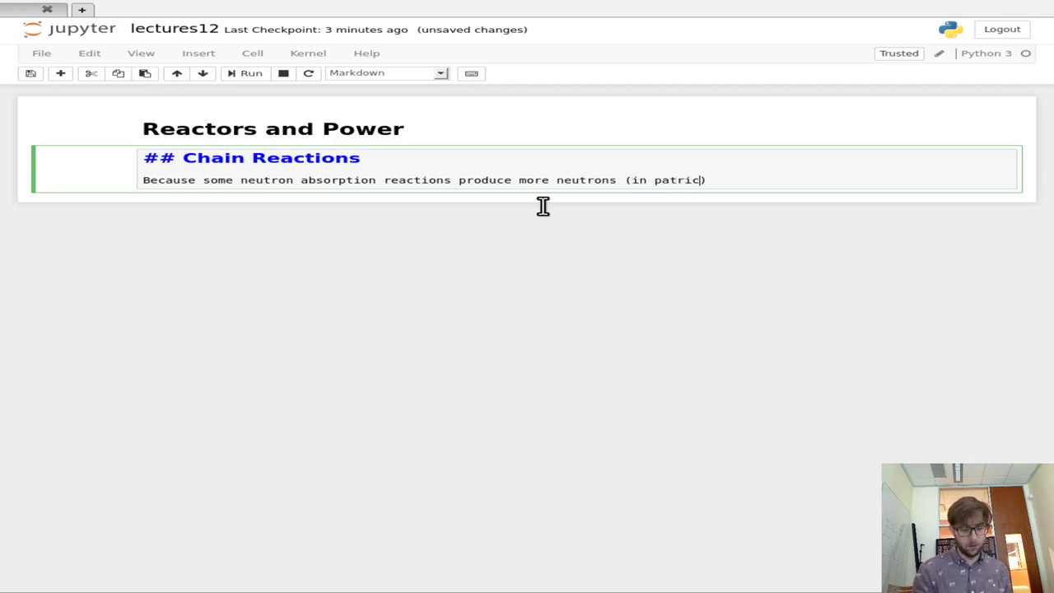
text(r fis)
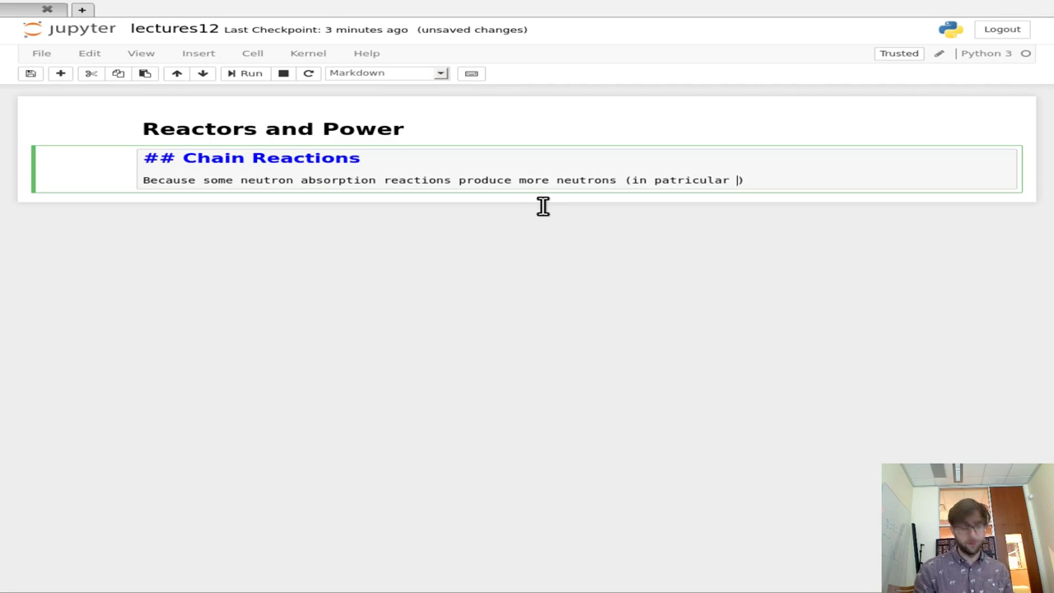
text(soi)
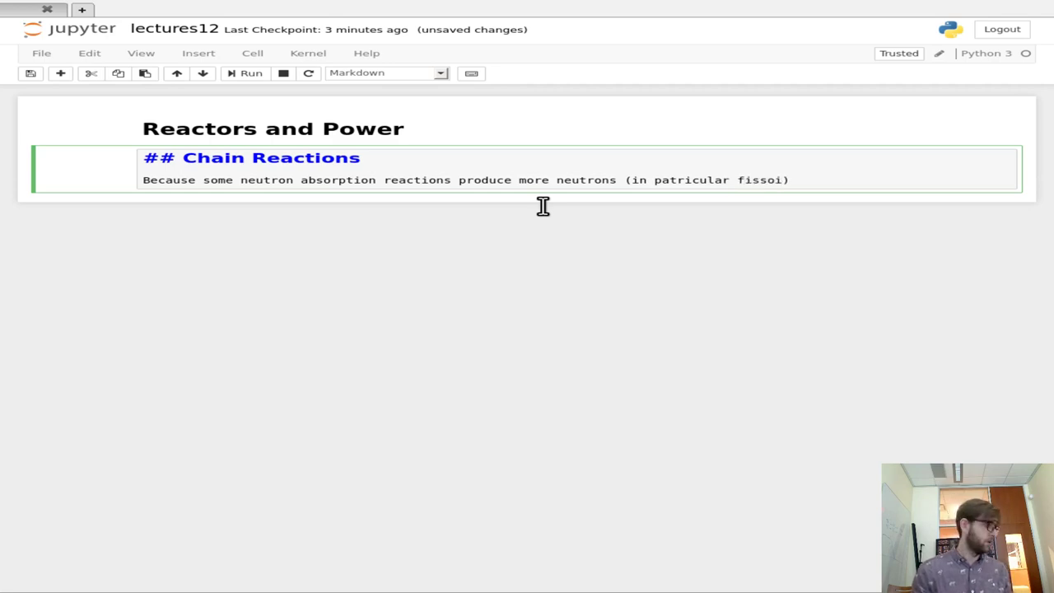
key(BackSpace)
key(BackSpace)
text(ion)
text(), )
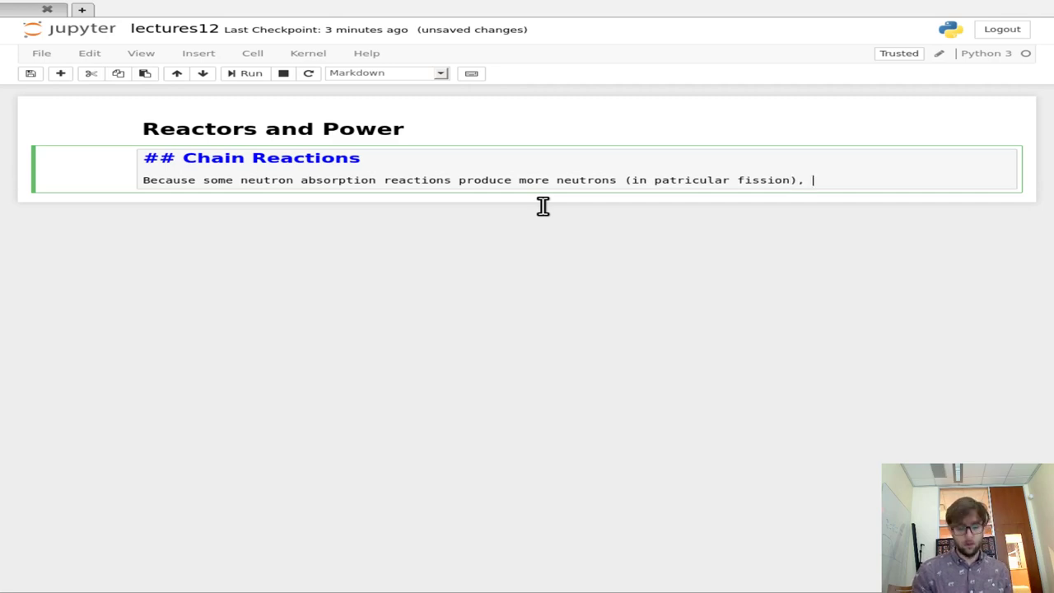
text(there is is the)
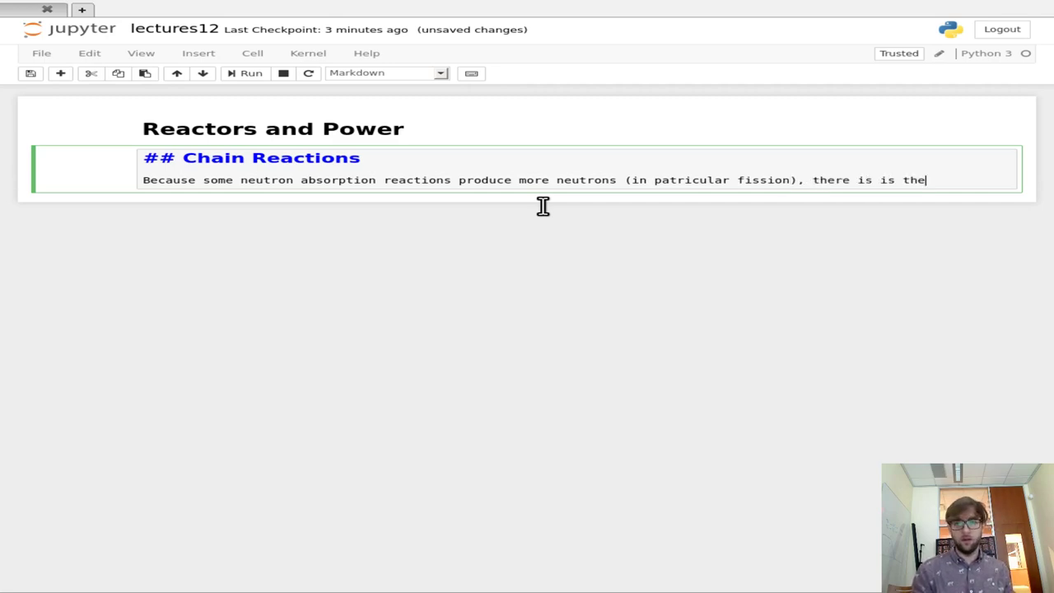
text( possi)
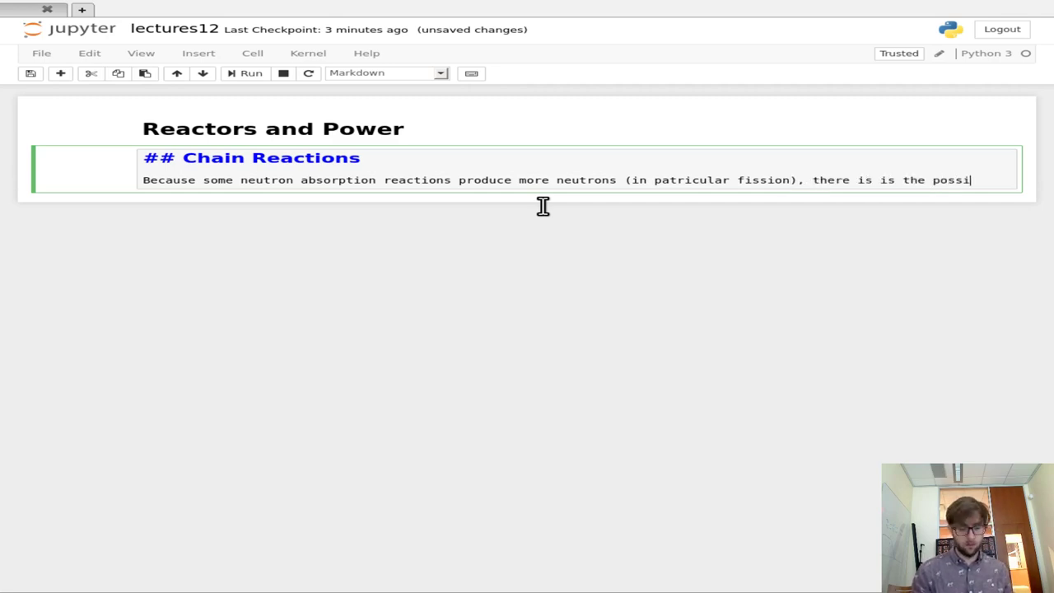
text(bility for )
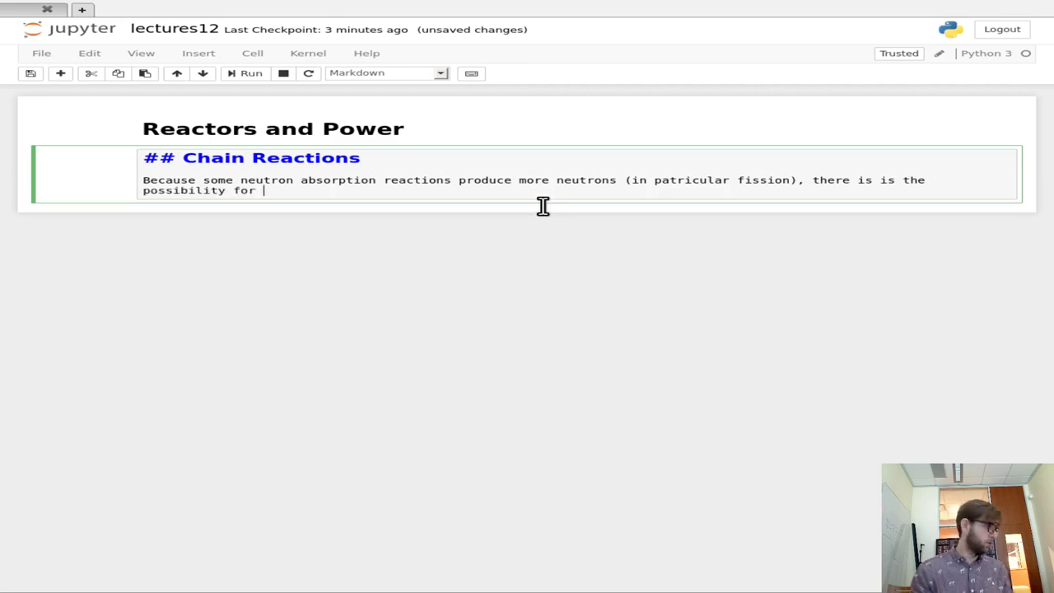
text(more ne)
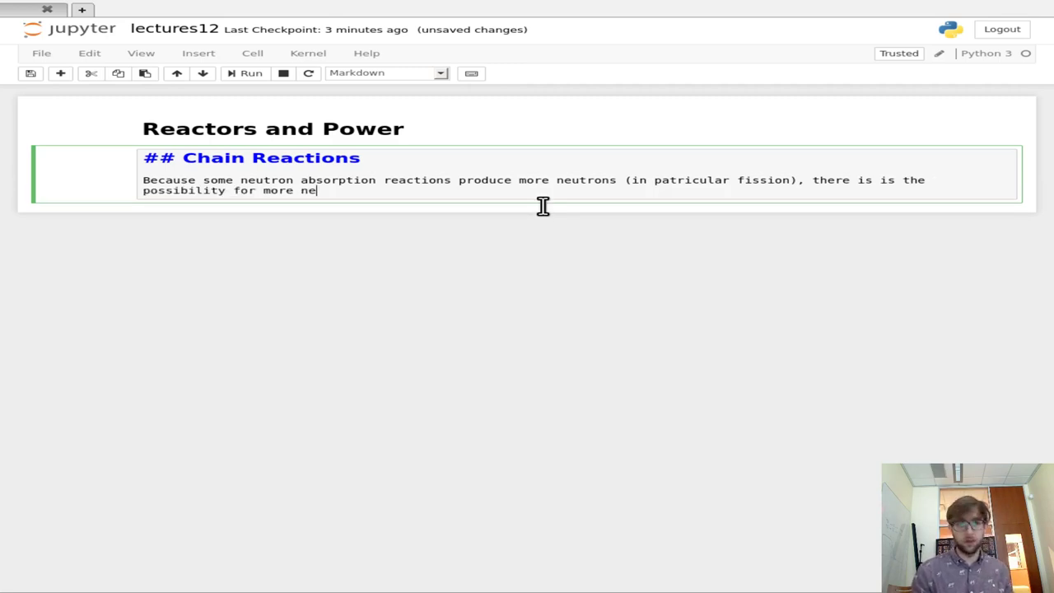
key(BackSpace)
text(eutrons )
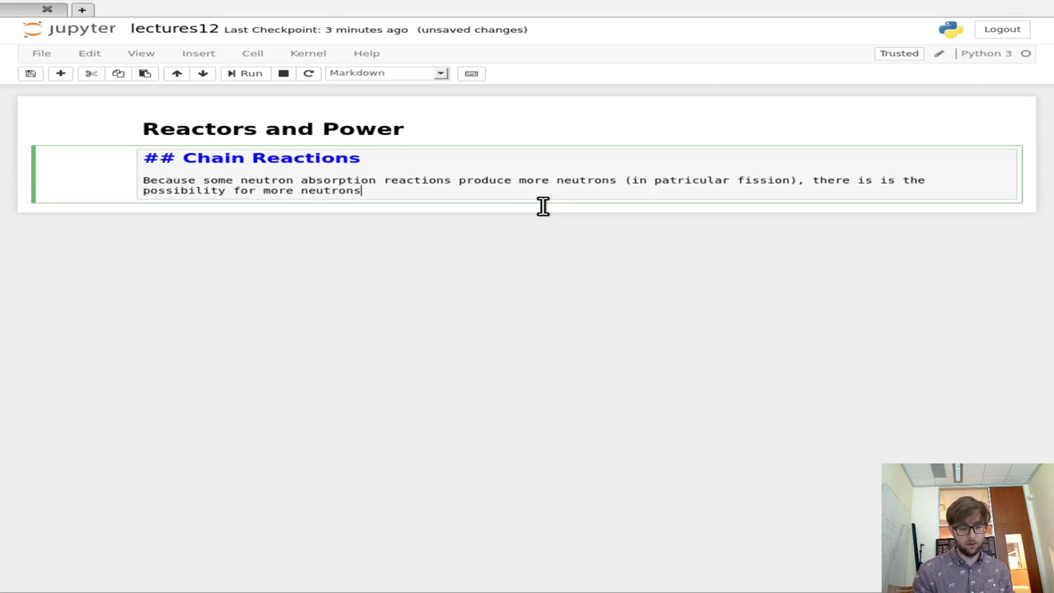
text(to be created )
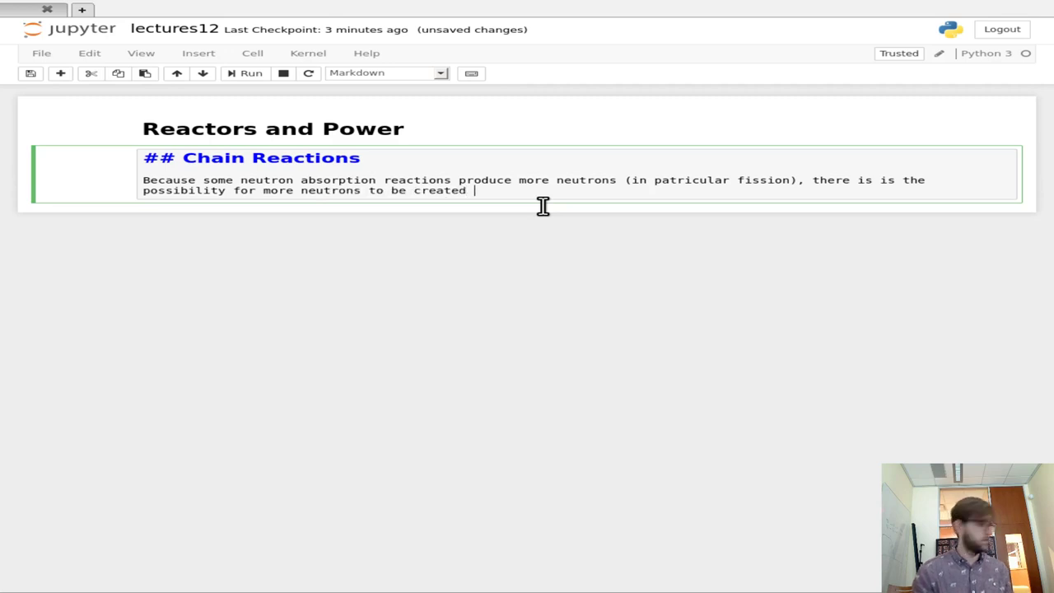
text(t)
key(BackSpace)
text(per time ste)
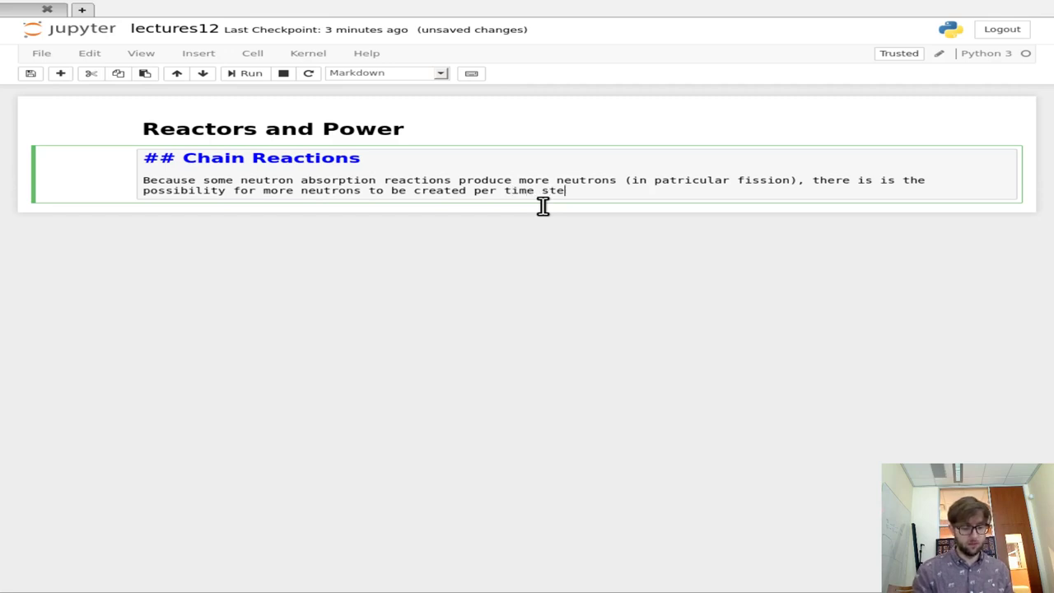
text(p than )
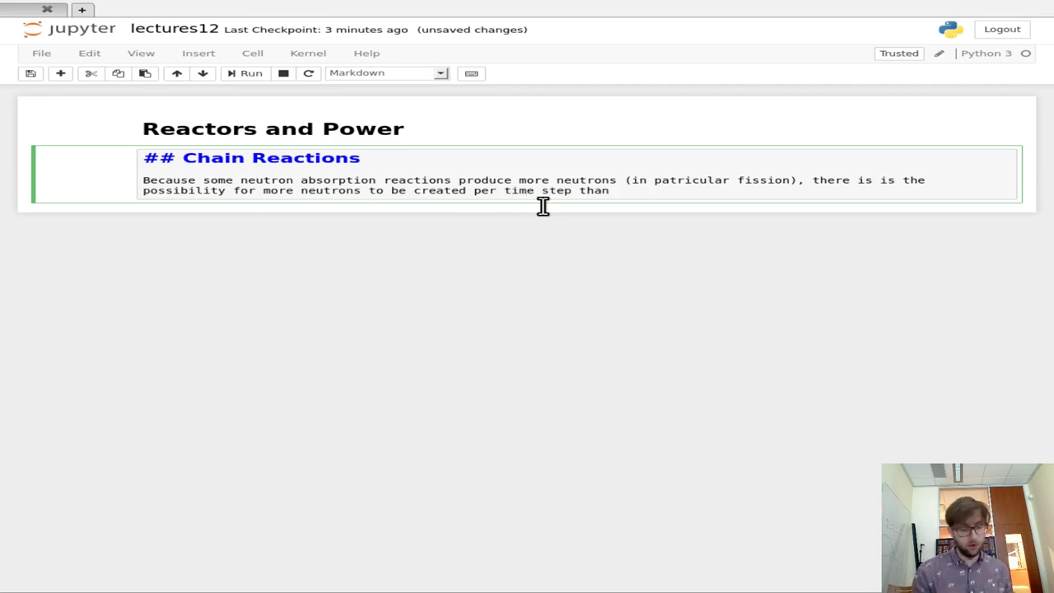
text(existed before.)
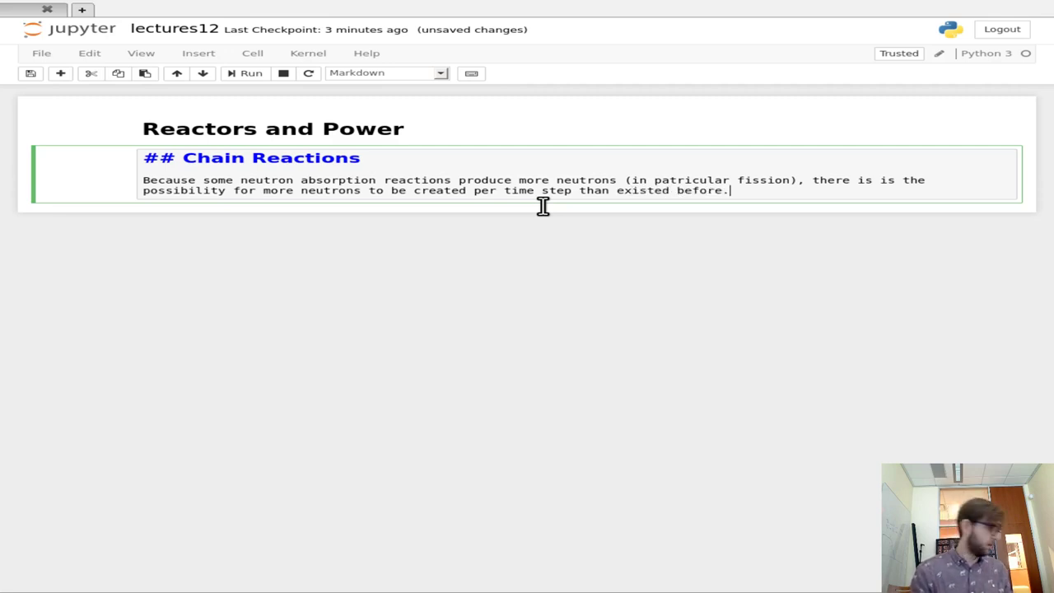
key(BackSpace)
key(BackSpace)
key(BackSpace)
key(BackSpace)
key(BackSpace)
key(BackSpace)
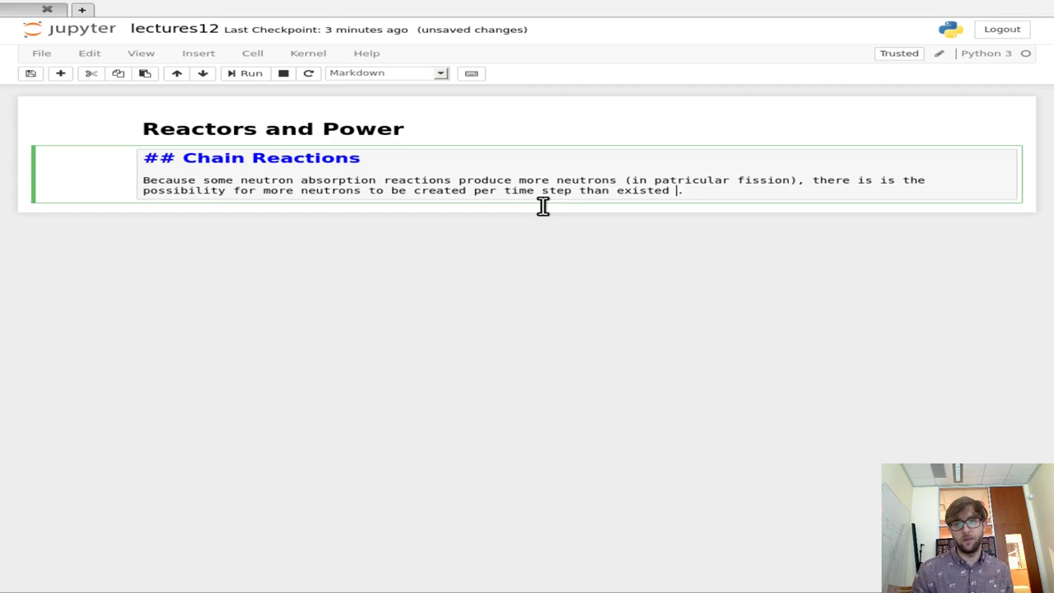
text(originall)
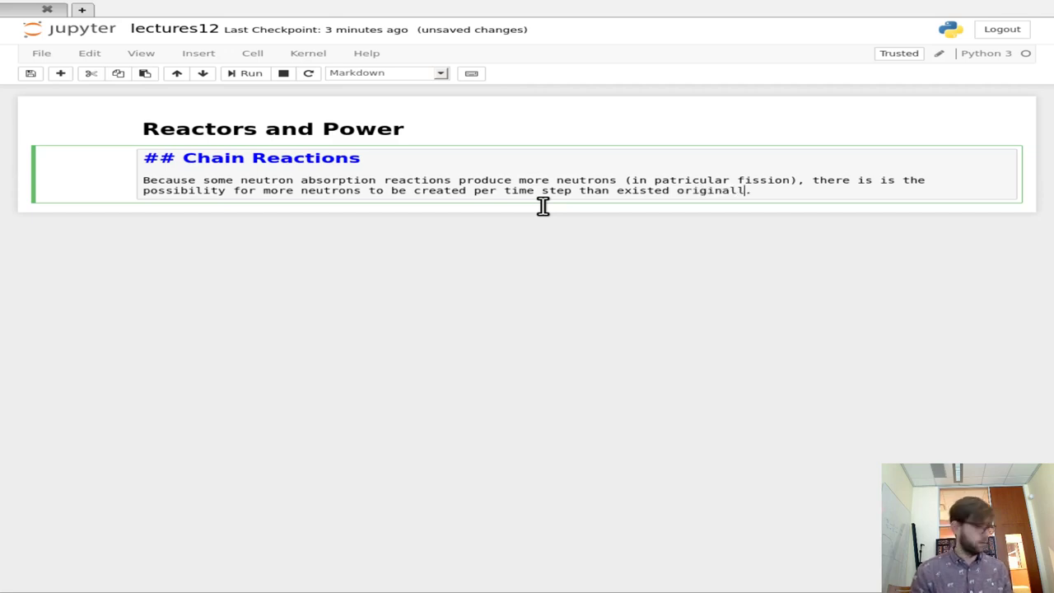
text(y)
Add 'The rate of neutron population growth is called **multiplication factor**' and render the cell
key(Right)
key(Return)
key(Return)
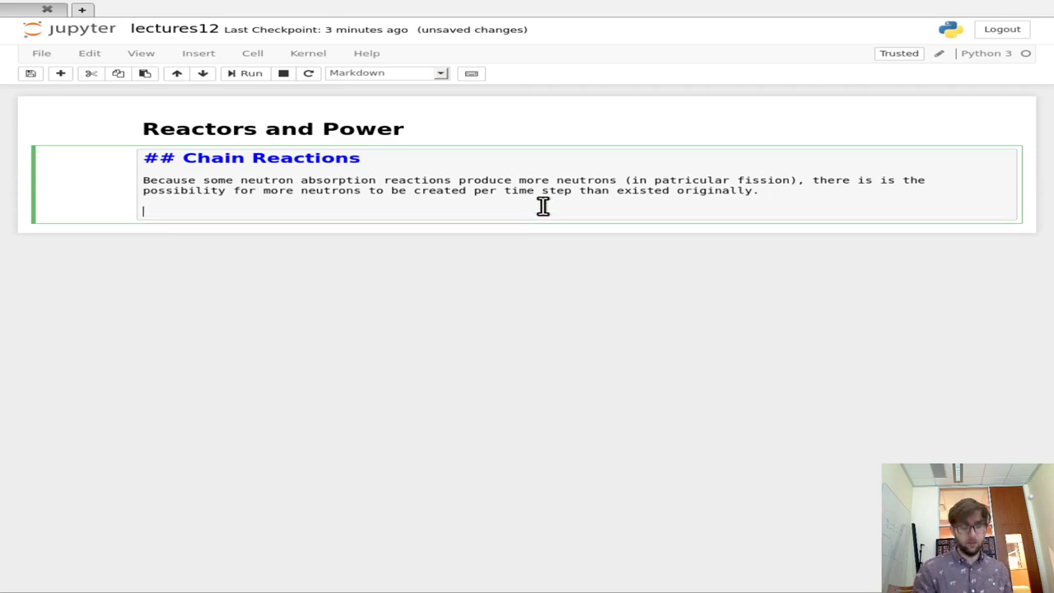
text(The rate of ne)
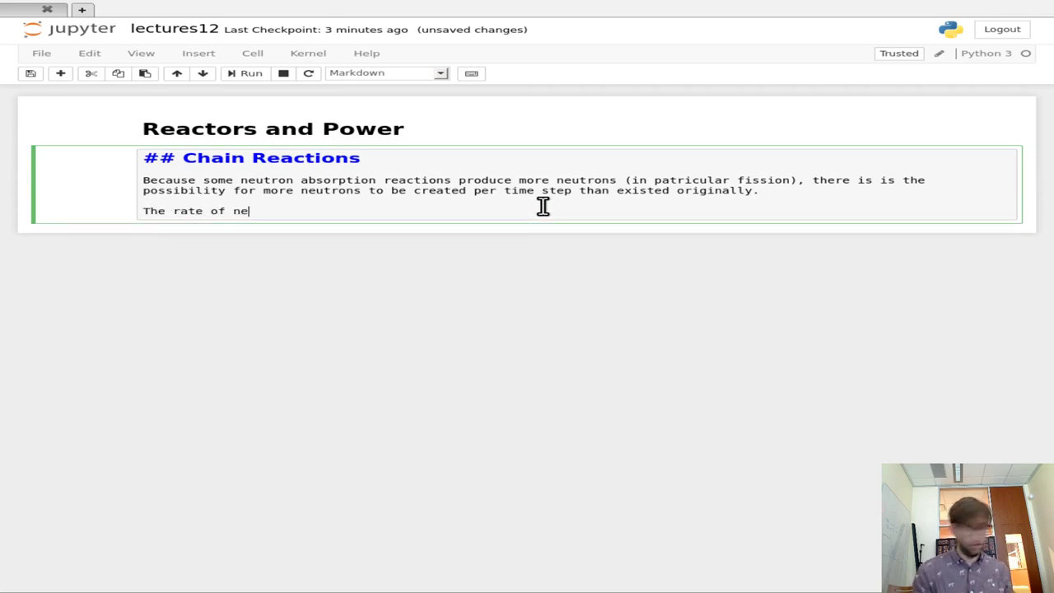
text(u)
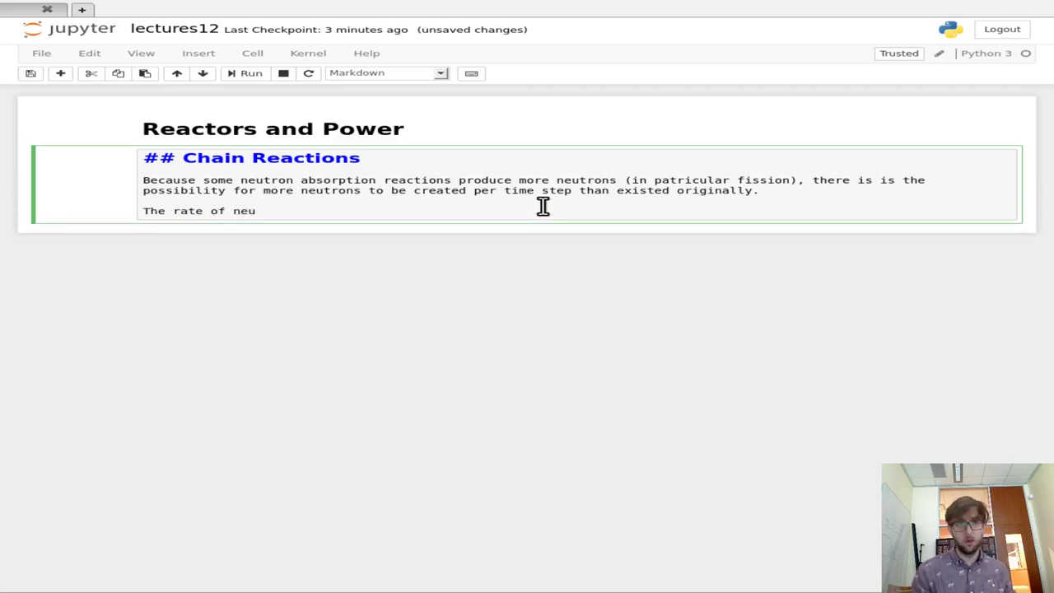
text(tron gr)
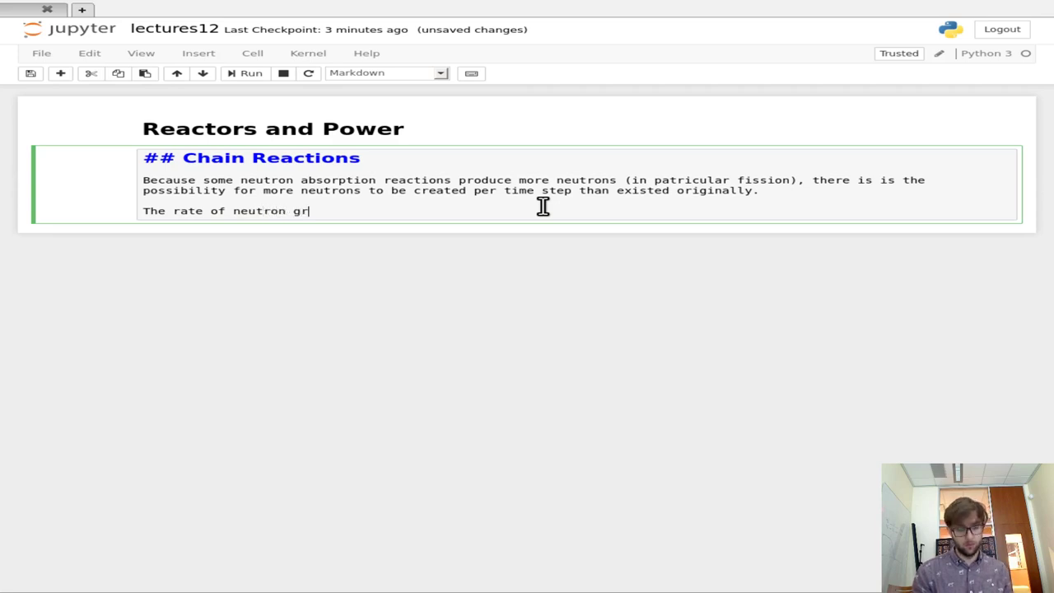
text(on)
key(Left)
key(Left)
key(Left)
key(Left)
text(po)
text(pulation)
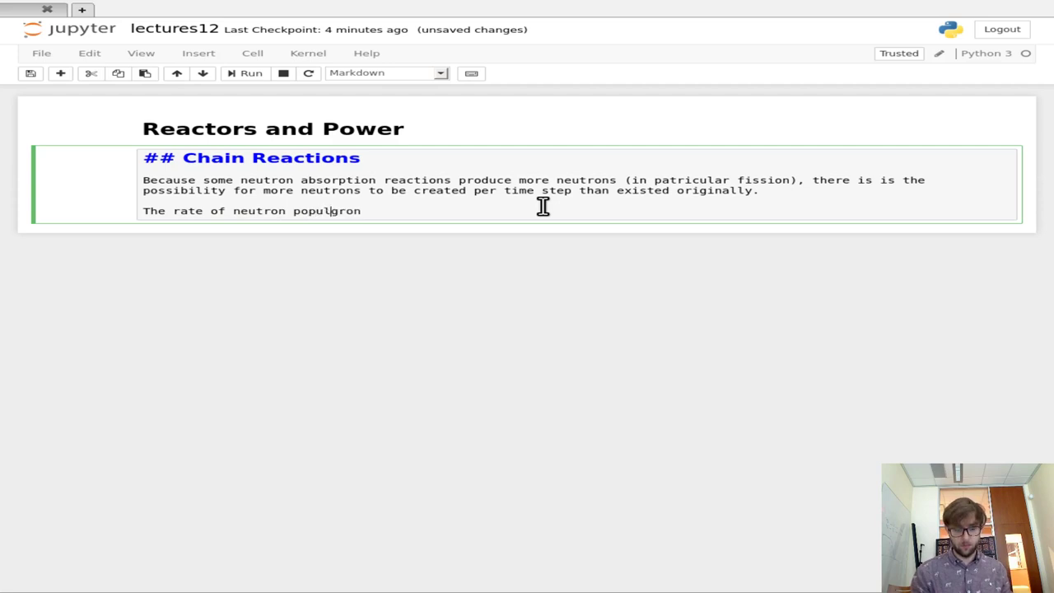
key(End)
key(BackSpace)
text(wth is ca)
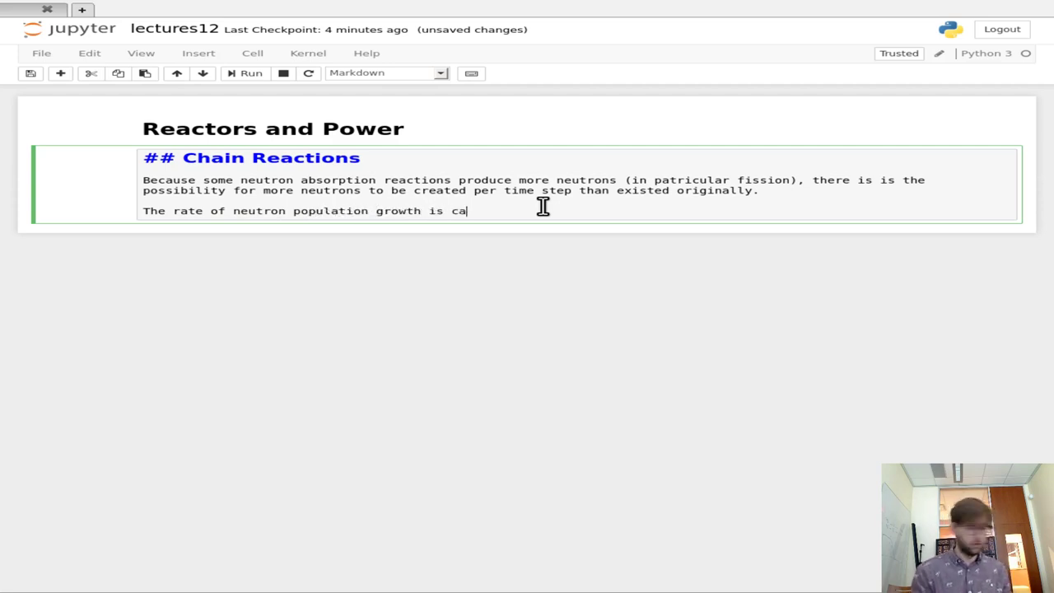
text(lled **multi)
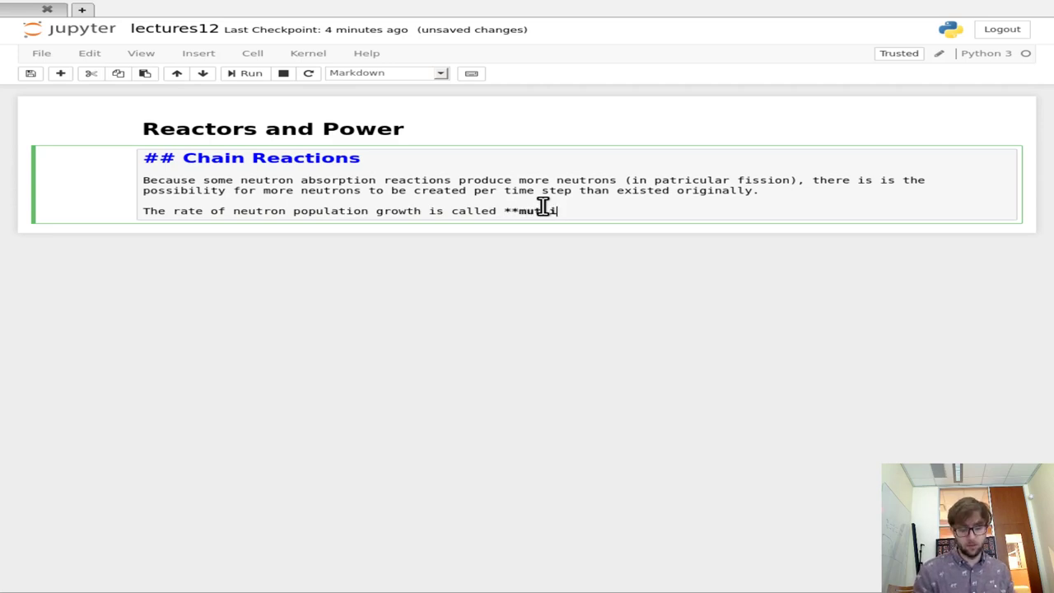
text(plication fac)
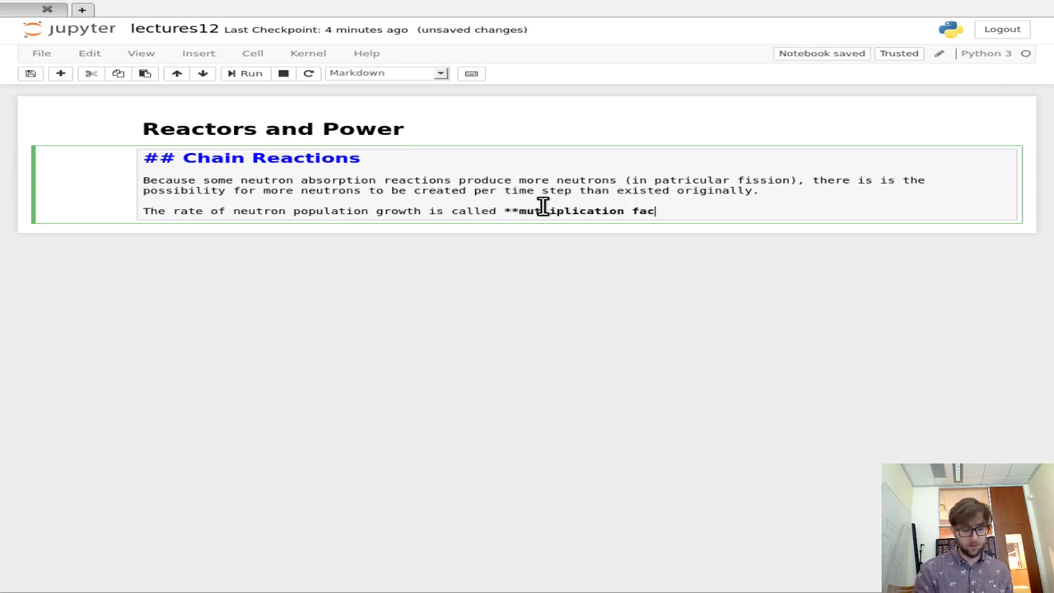
text(tor**.)
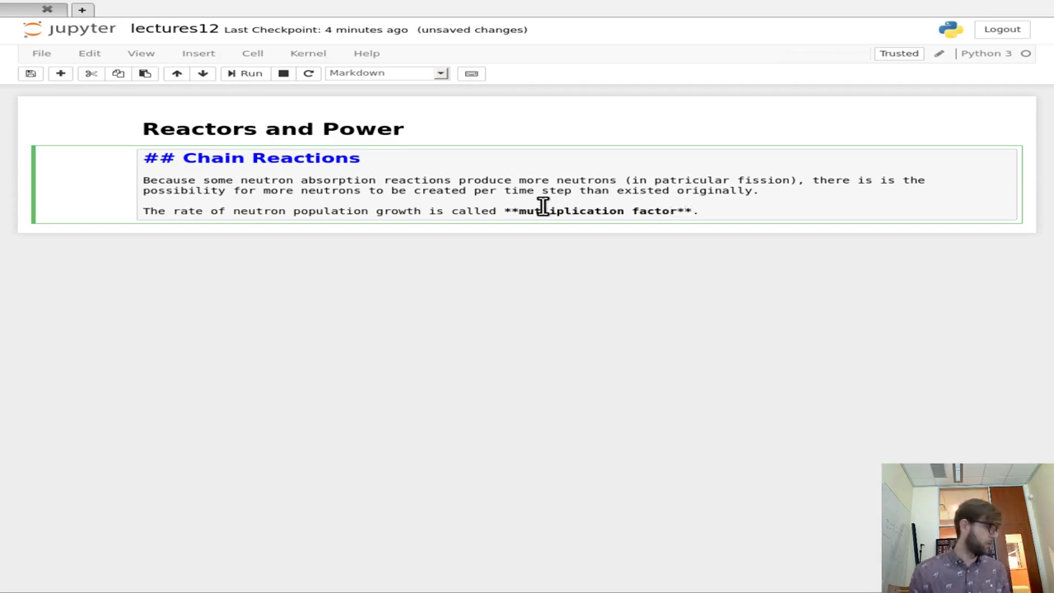
key(shift+Return)
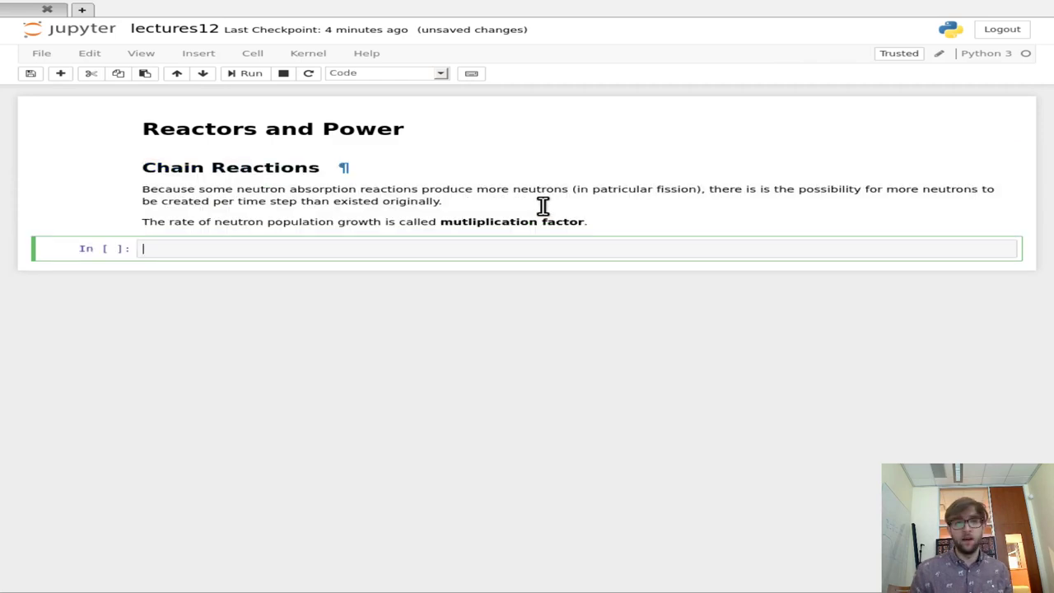
In a new Markdown cell, start the formula k = \frac{\mathrm{number of neutrons in generation g + 1}}
key(m)
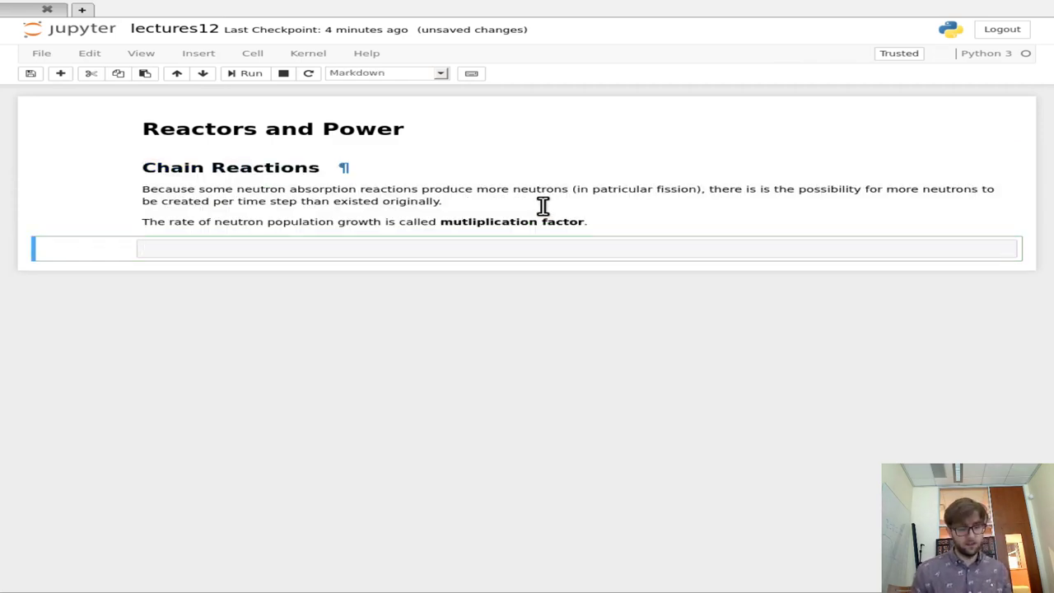
key(Return)
text($$)
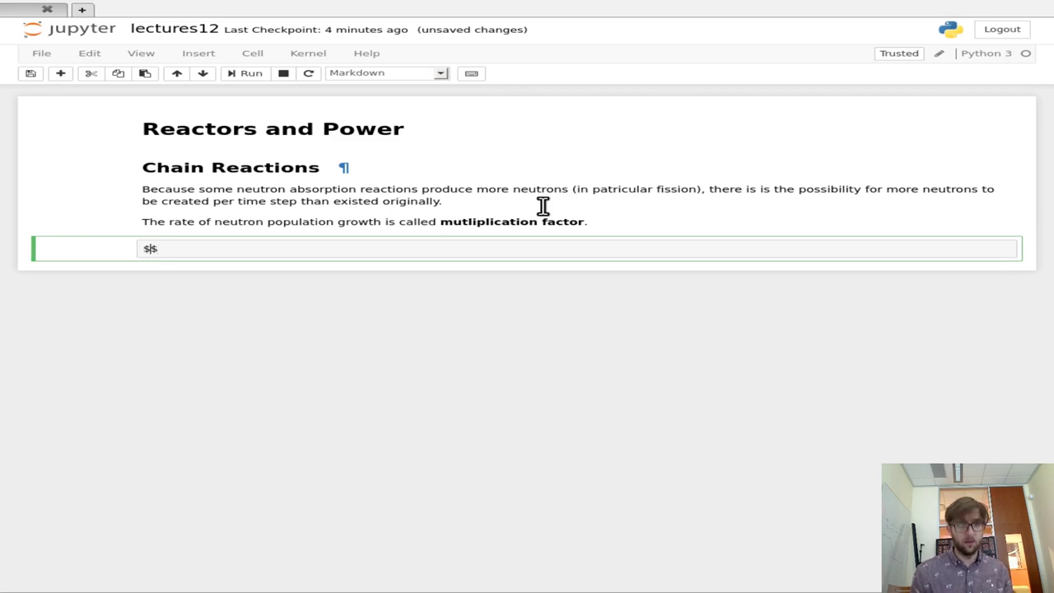
key(Left)
text(K)
key(BackSpace)
key(BackSpace)
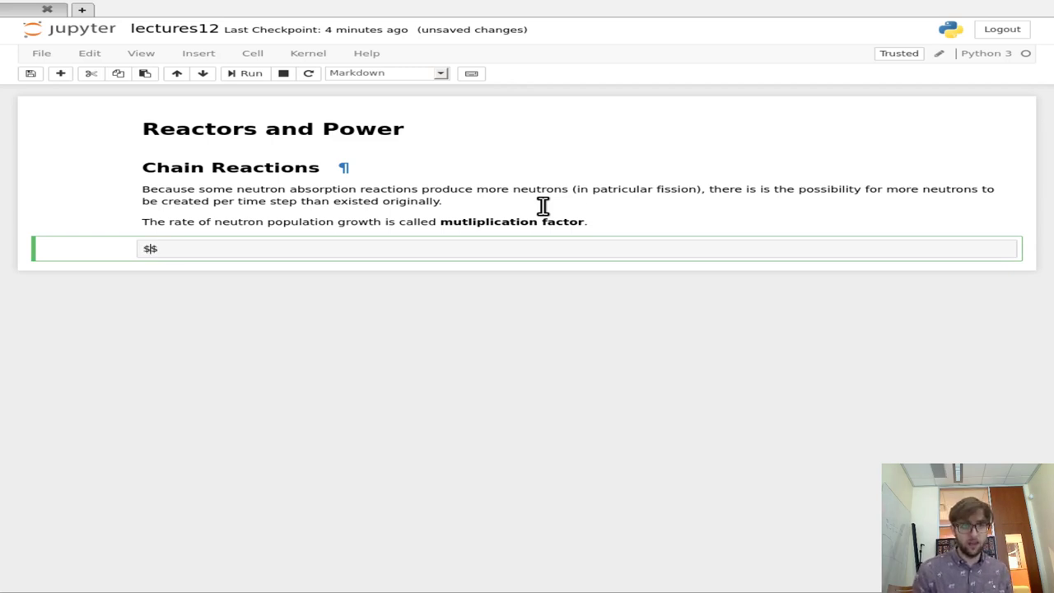
text(k )
text(= rac)
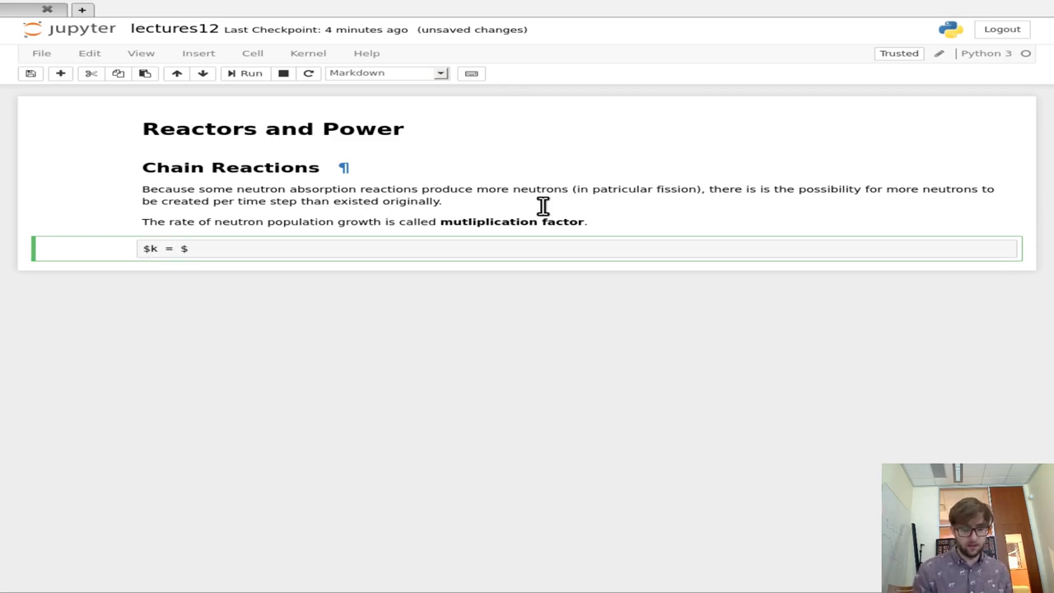
text({})
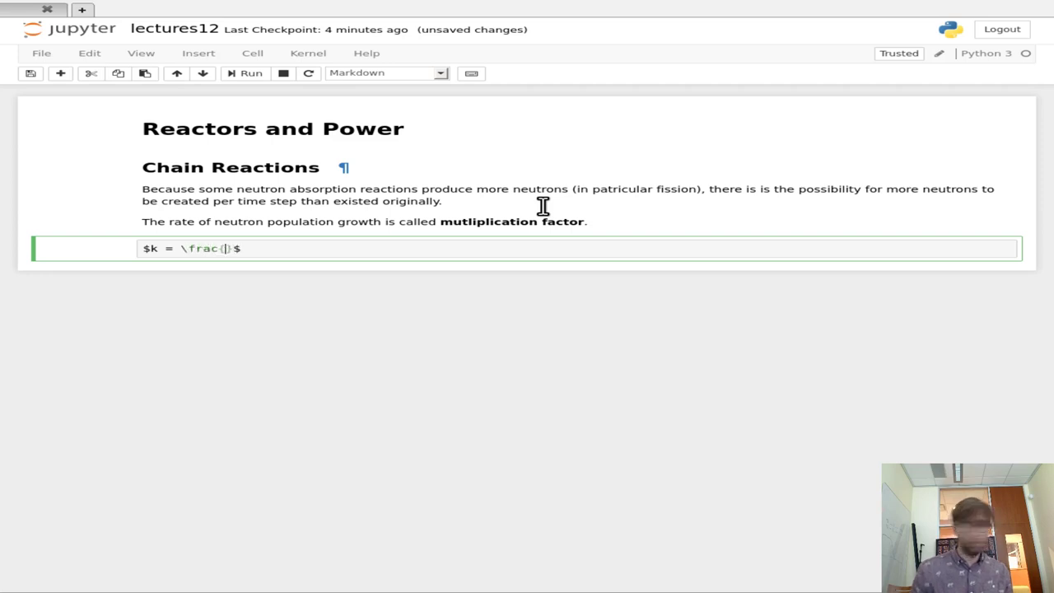
text(}{)
key(Left)
key(Left)
text(\mathr)
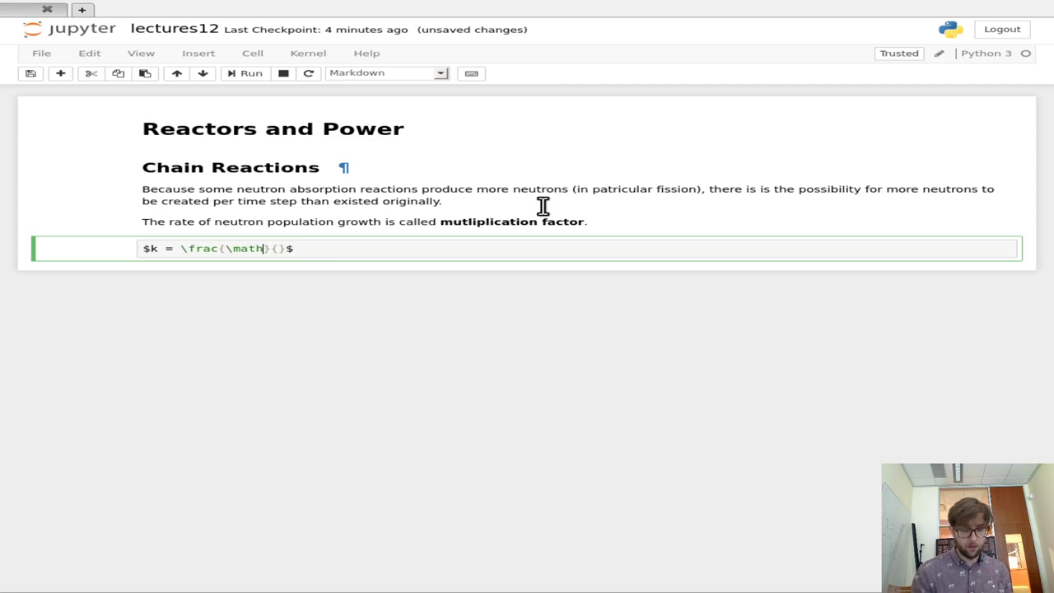
text(m{num)
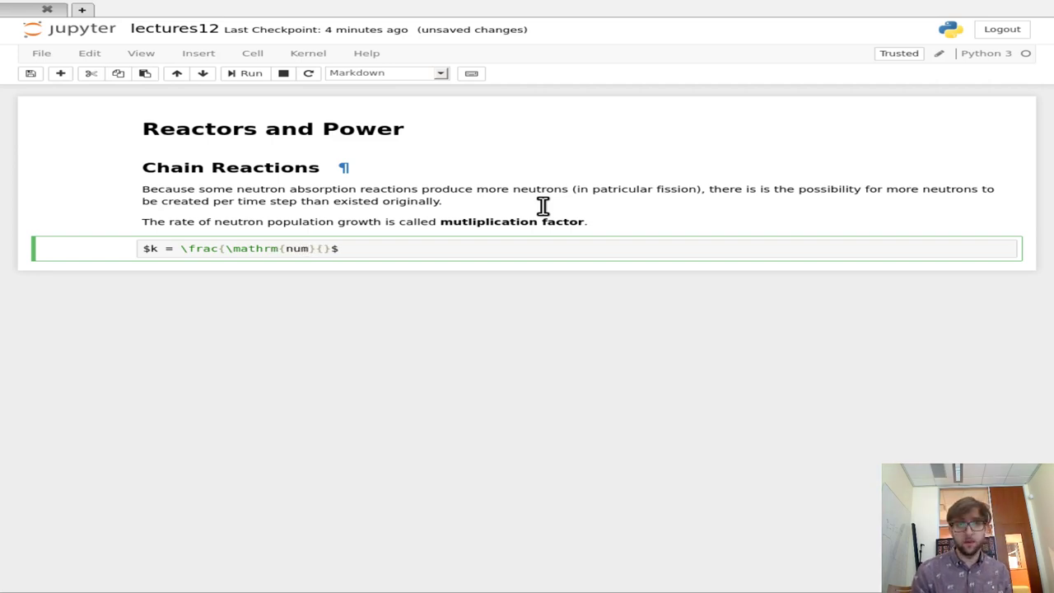
text(ber of )
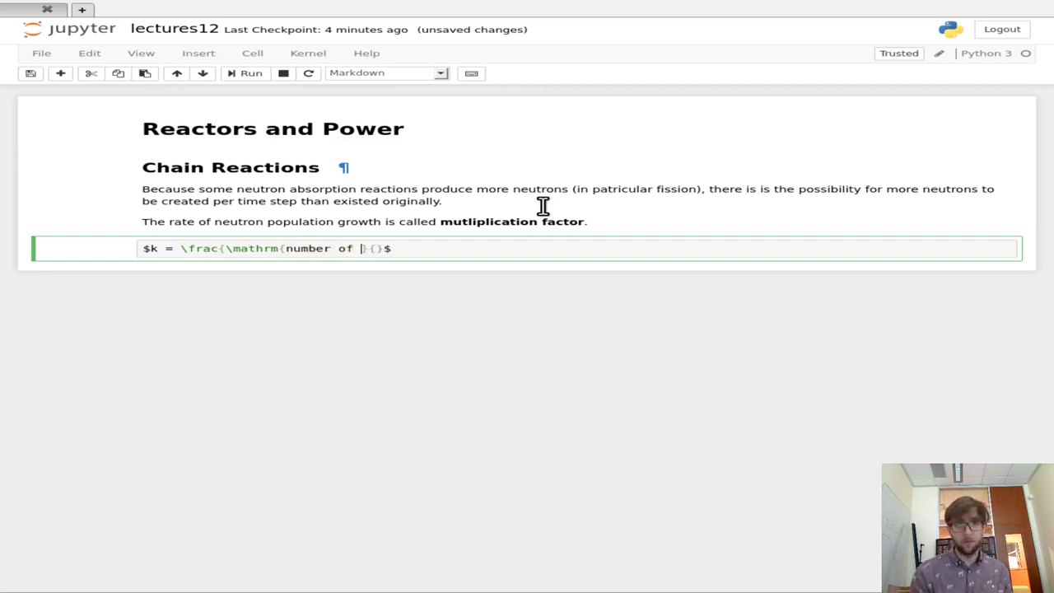
text(neutrons i)
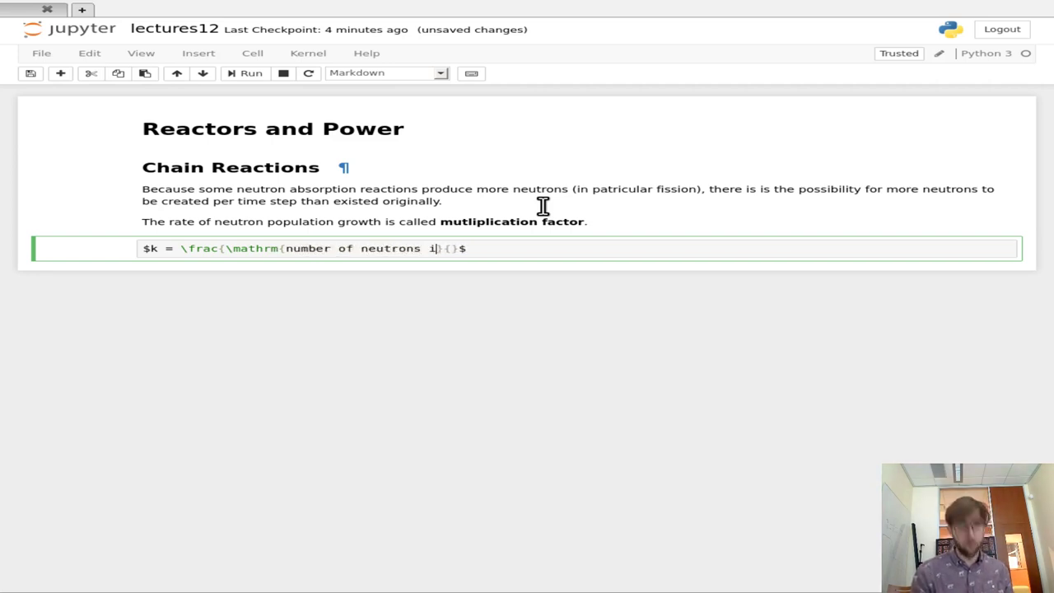
text(n generatio)
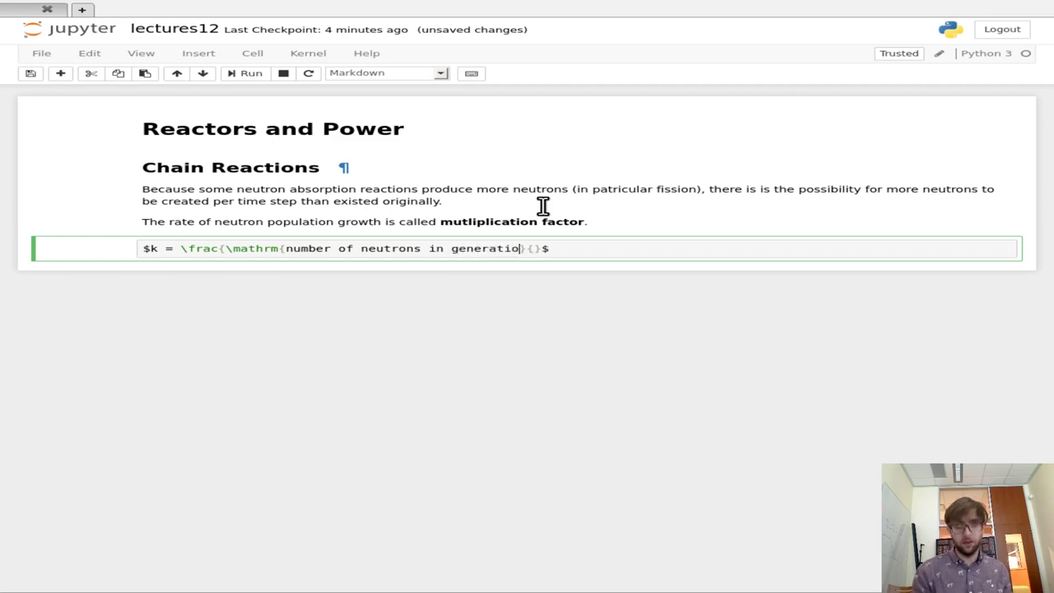
text(n g + 1)
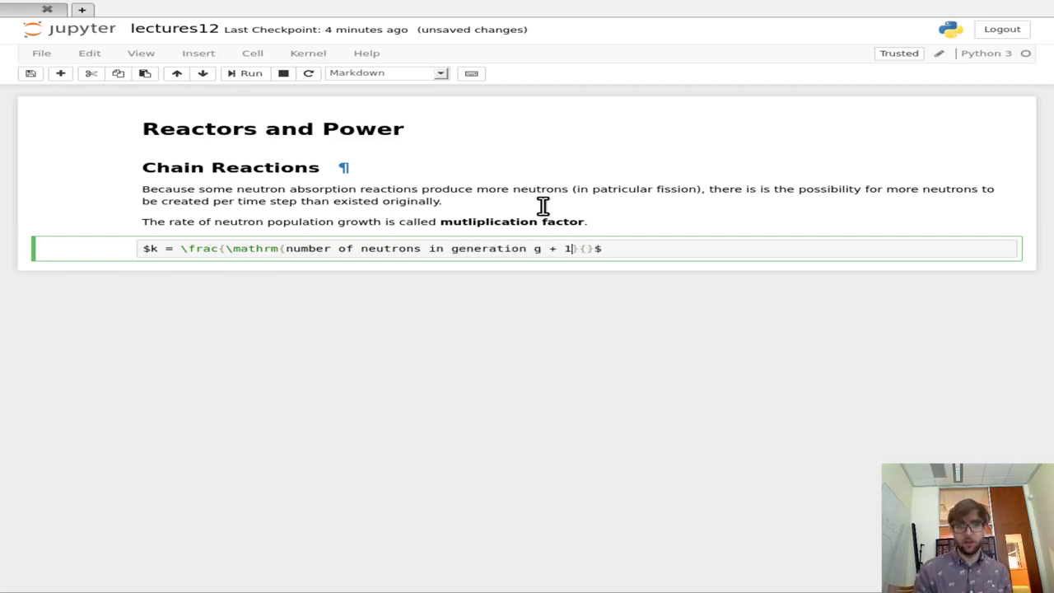
Copy the numerator text into the denominator and render the k formula
key(Left)
key(Left)
key(Left)
key(Left)
key(shift+Home)
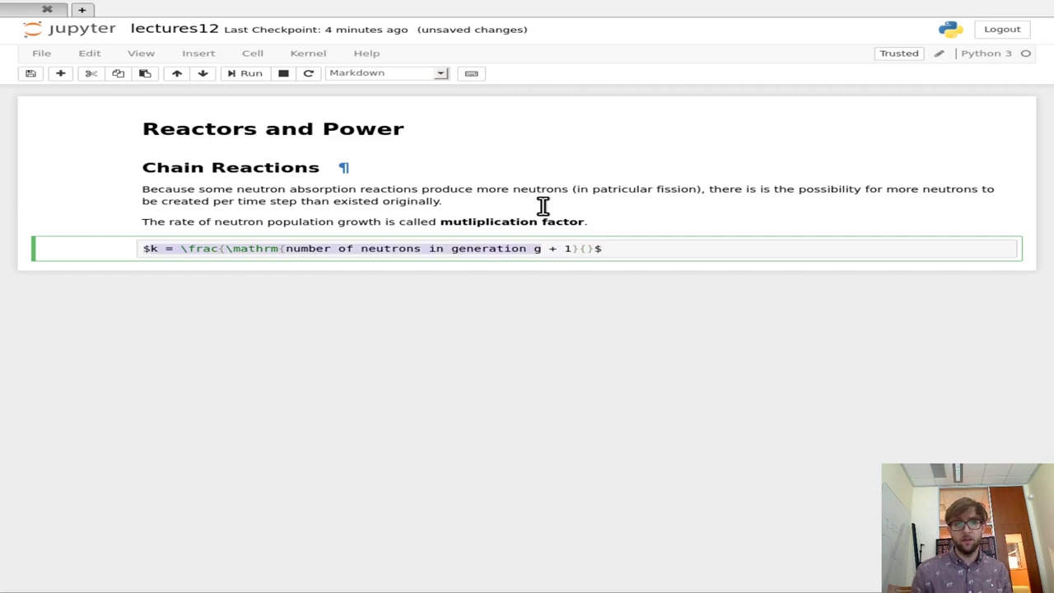
key(shift+Right)
key(shift+Right)
key(shift+Right)
key(shift+Right)
key(shift+Right)
key(shift+Right)
key(shift+Right)
key(shift+Right)
key(shift+Right)
key(shift+Right)
key(shift+Right)
key(shift+Right)
key(shift+Right)
key(shift+Right)
key(shift+Right)
key(shift+Right)
key(shift+Right)
key(shift+Right)
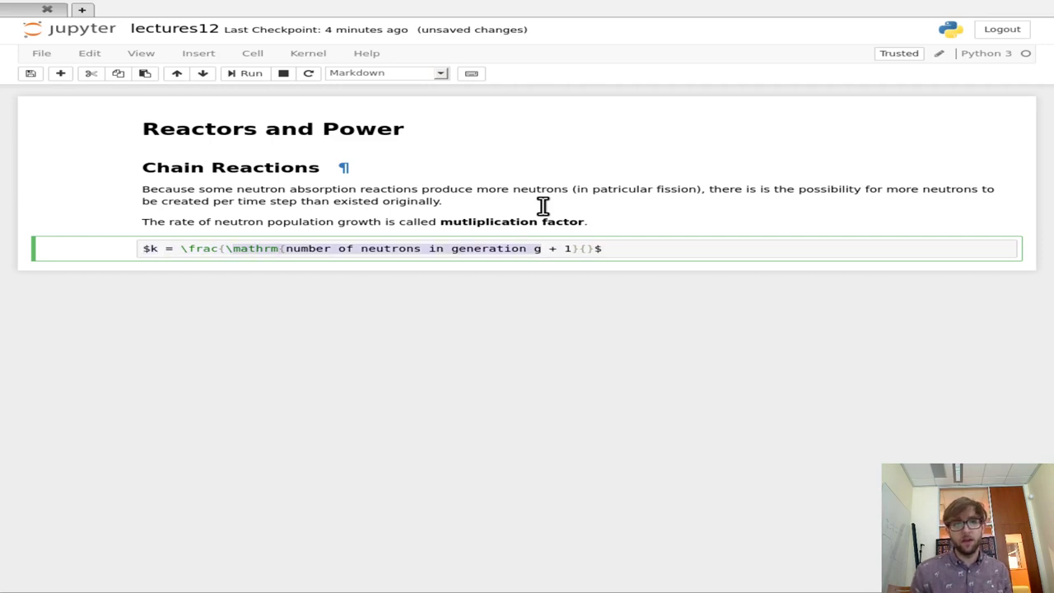
key(End)
key(Left)
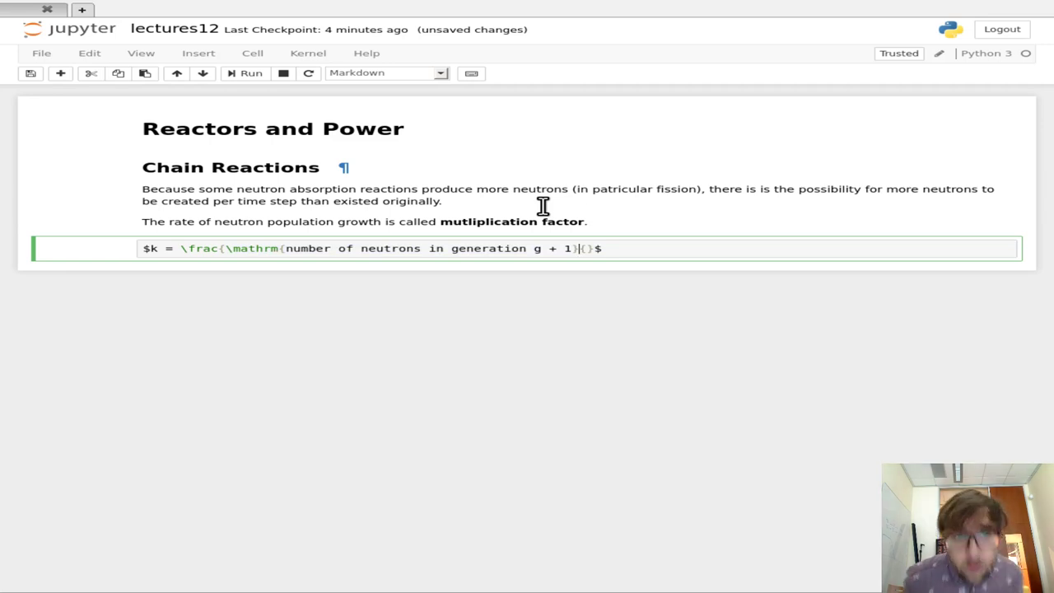
text(})
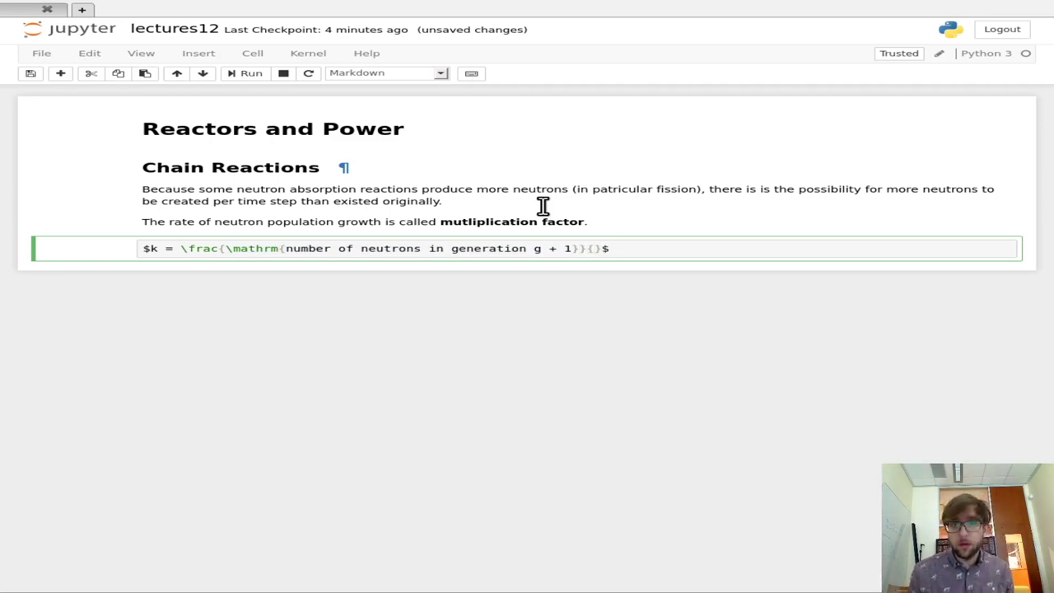
text(\mathrm{number of neutrons in generation g)
text(})
key(shift+Return)
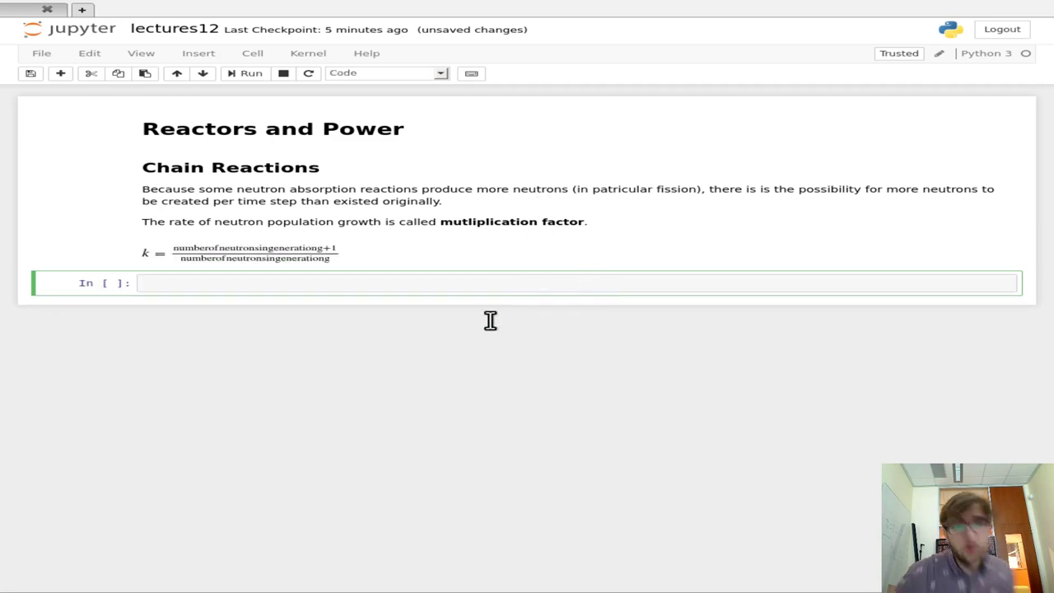
Insert '\ of\' escaped spacing into the formula source and re-render it
key(Up)
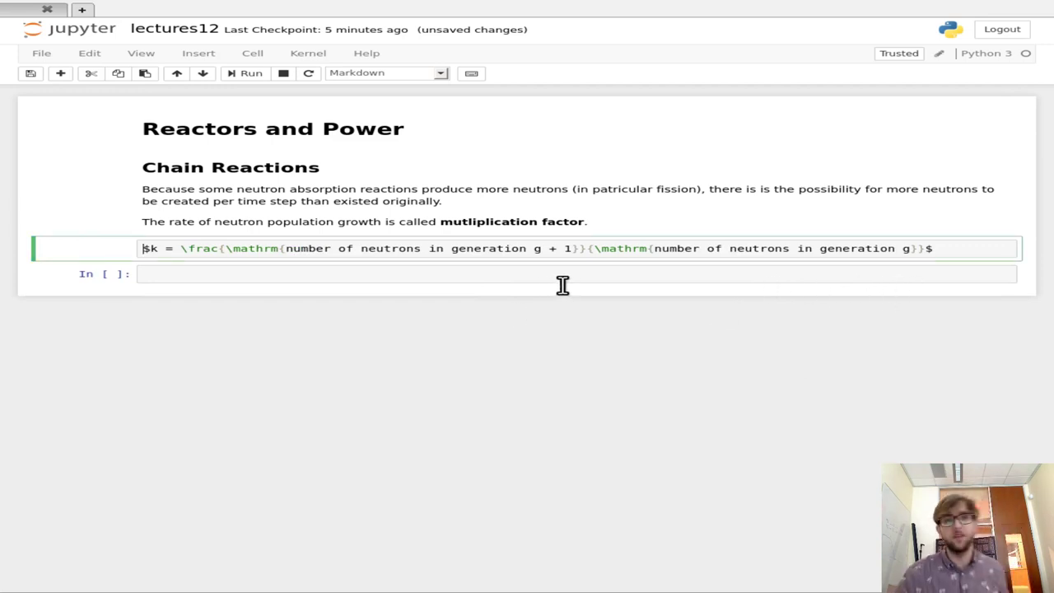
key(Return)
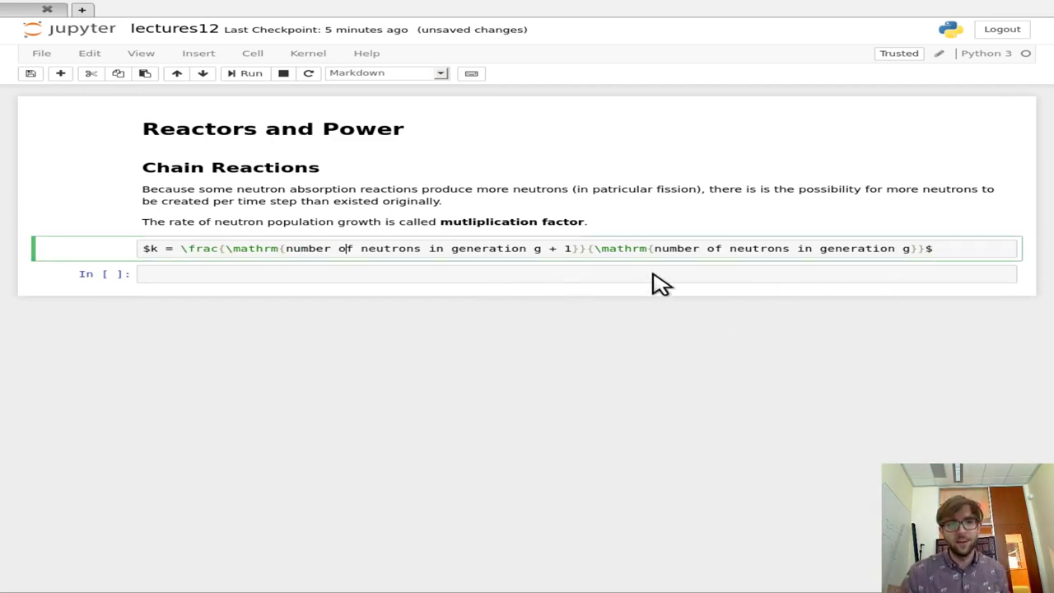
text(\ of)
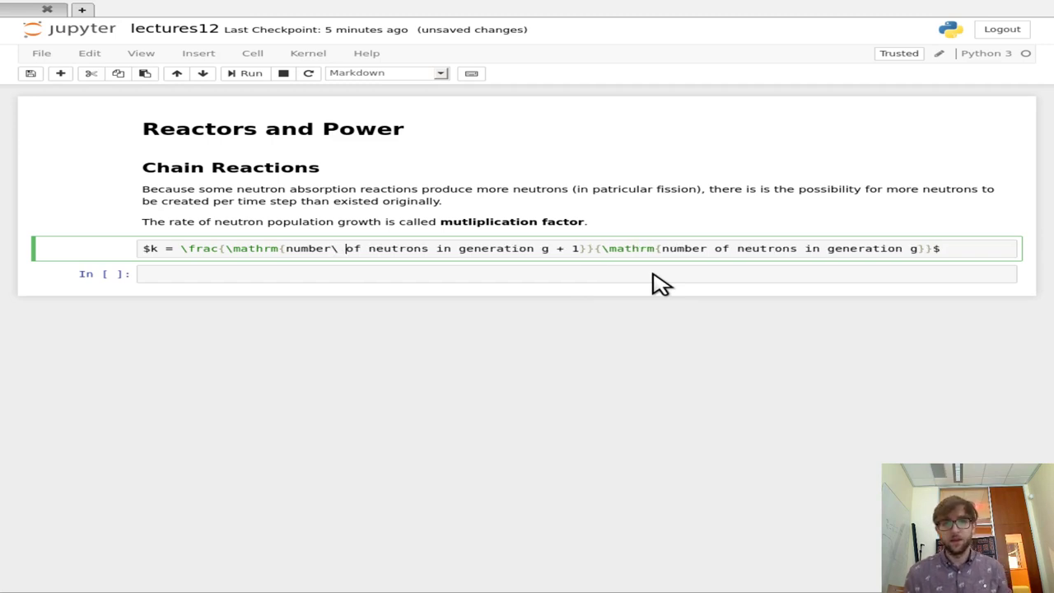
text(\)
key(shift+Return)
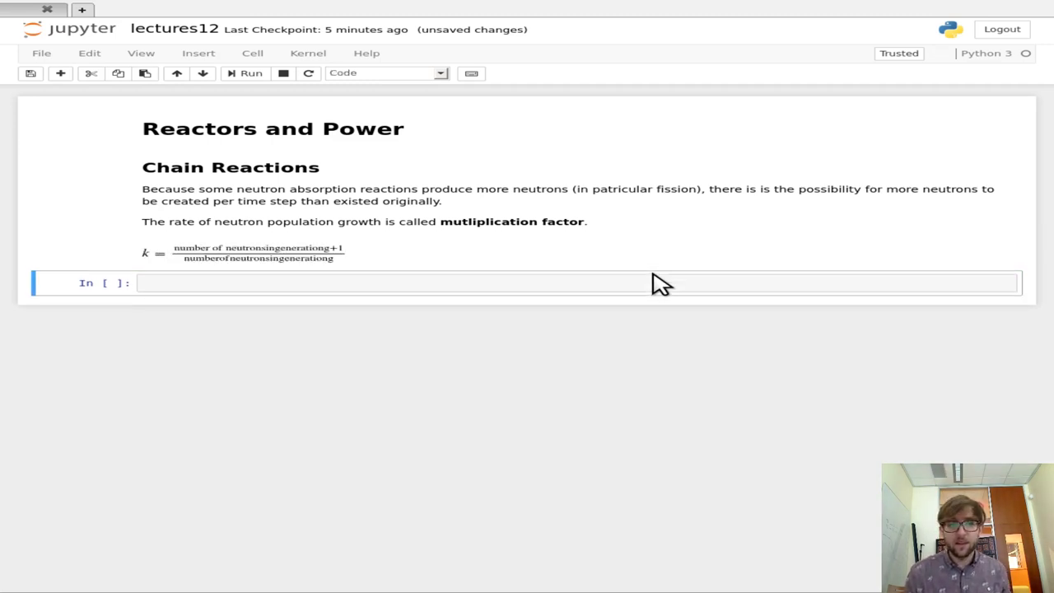
Add '\ of\' escaped spacing to the generation terms in the formula
key(Up)
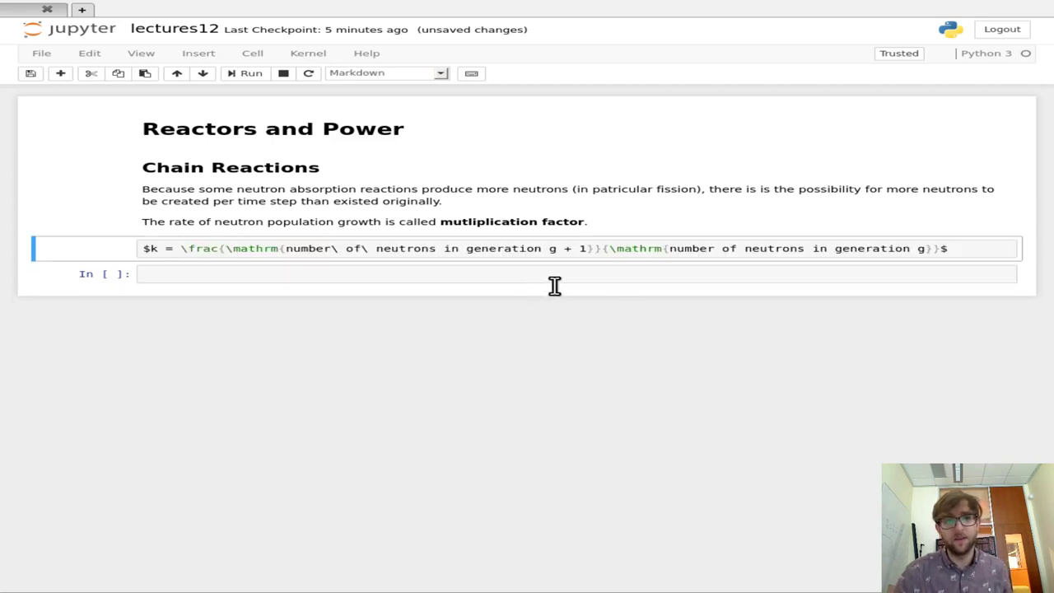
key(Return)
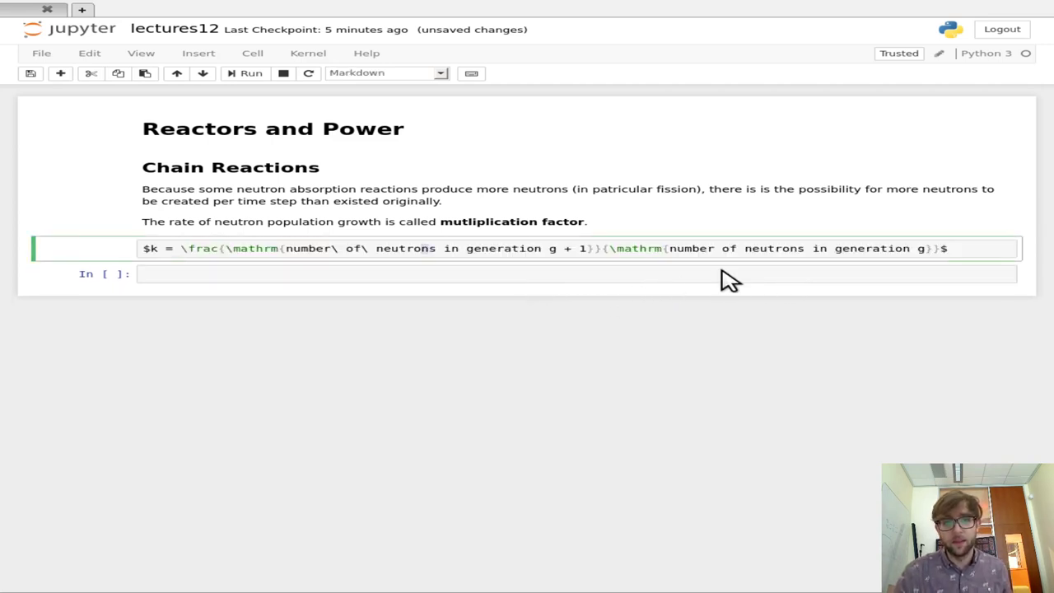
text(\ of)
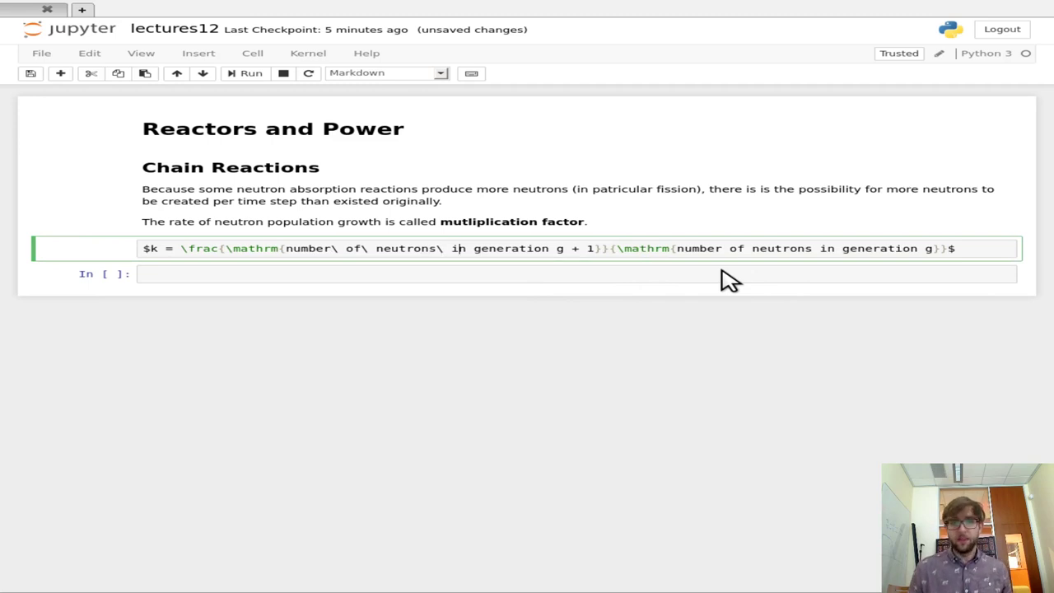
text(\)
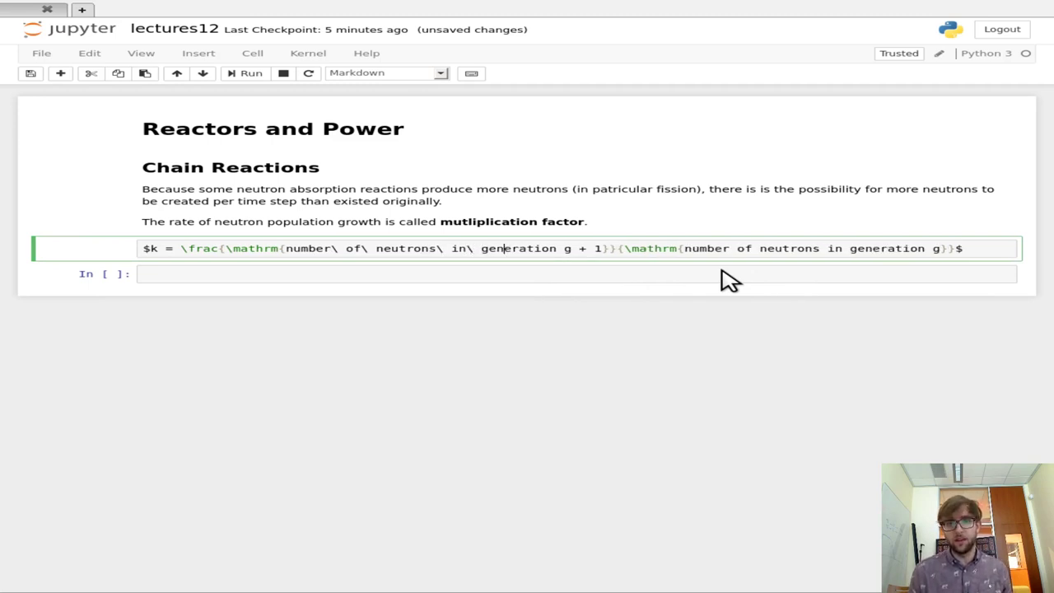
key(Left)
key(Left)
key(Left)
key(Left)
key(Left)
key(Left)
key(Left)
key(Left)
key(Left)
key(Left)
key(Left)
key(Left)
key(Left)
key(Left)
key(Left)
key(Left)
key(Left)
key(Left)
key(Left)
key(Left)
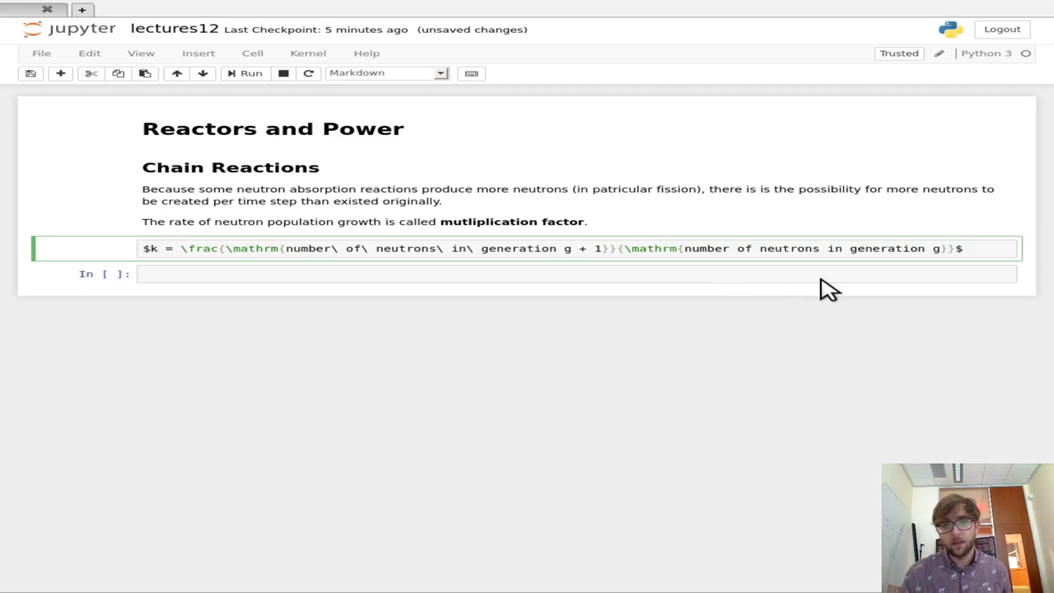
text(\ of)
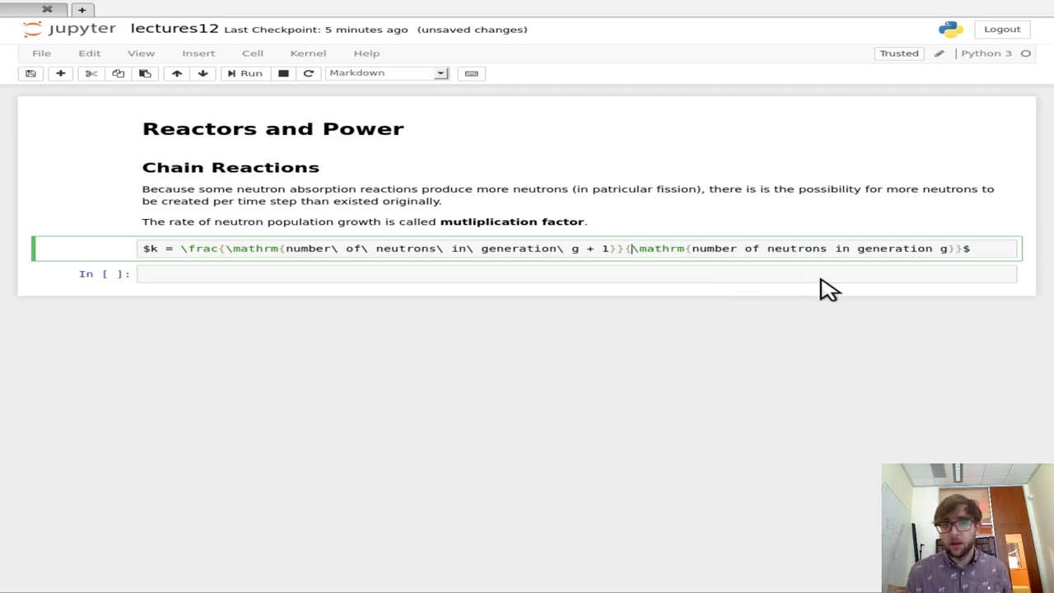
text(\)
Escape the remaining spaces in the denominator with backslashes and render the typeset equation
key(Right)
key(Right)
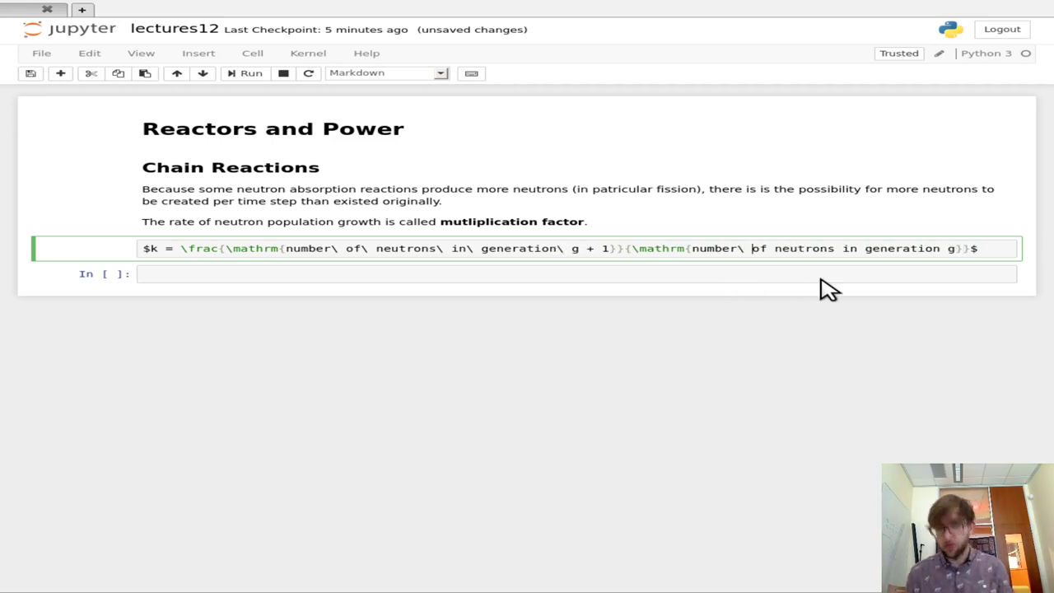
key(Left)
text(\)
key(Right)
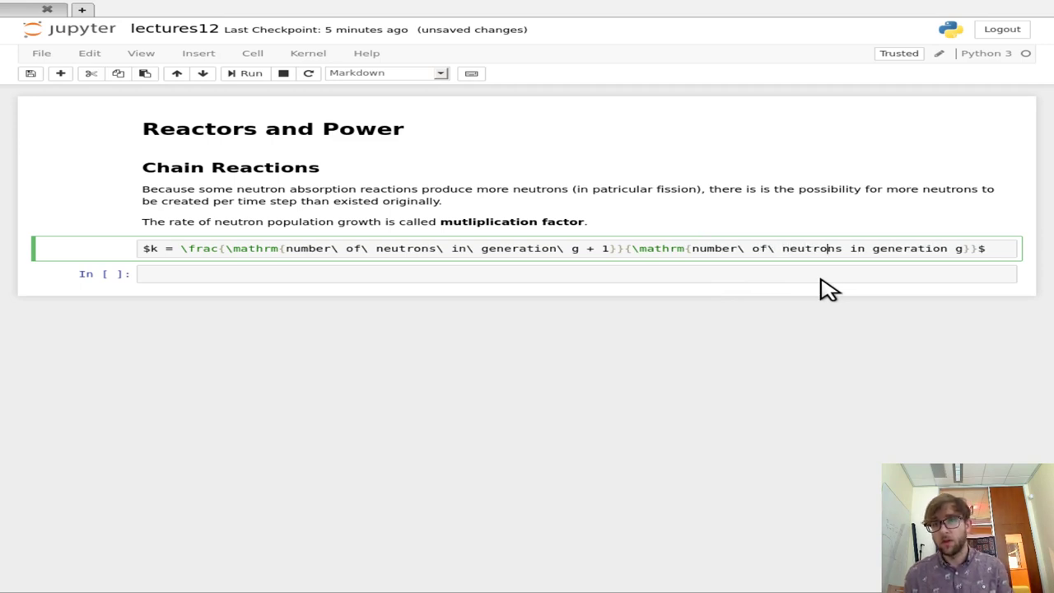
text(\)
key(Right)
text(\)
key(Right)
key(Right)
text(\)
key(shift+Return)
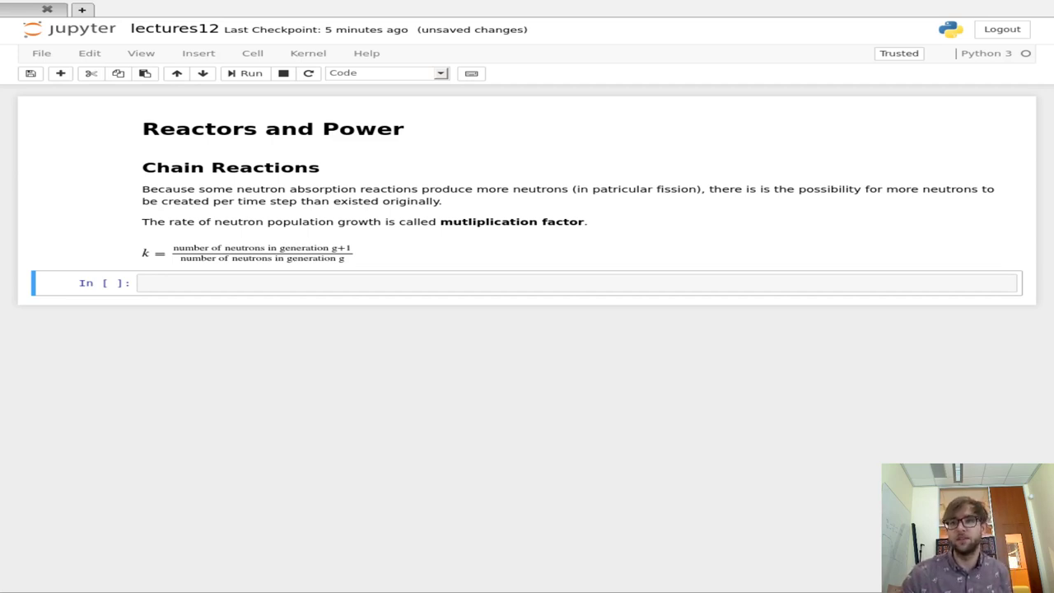
Switch to the blank OpenBoard whiteboard with Ctrl+Shift+W
key(ctrl+shift+w)
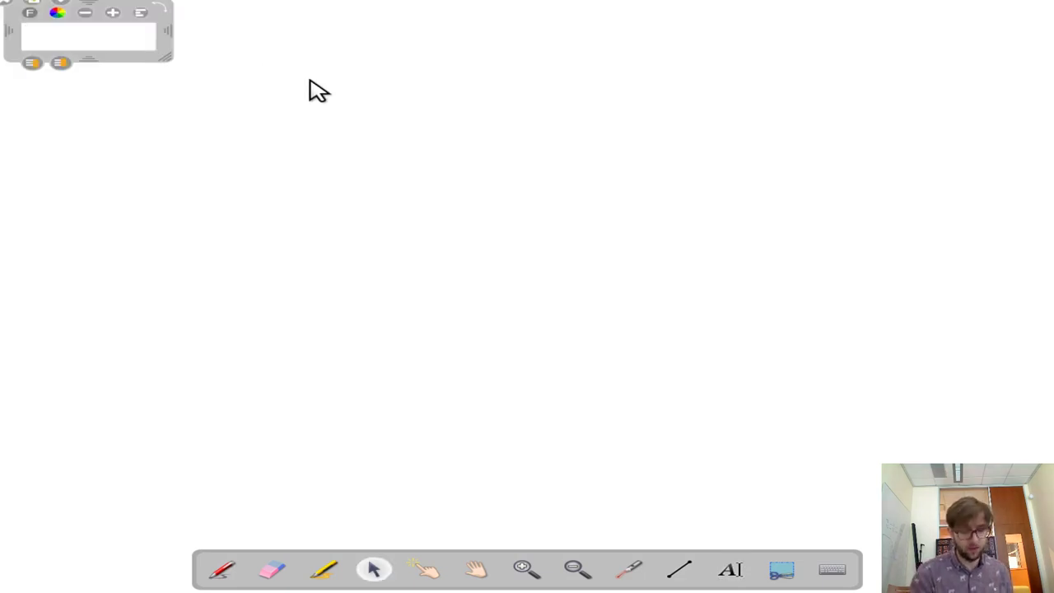
Write the 't = 0' label and place a '1' label at the top centre
text(t = 1)
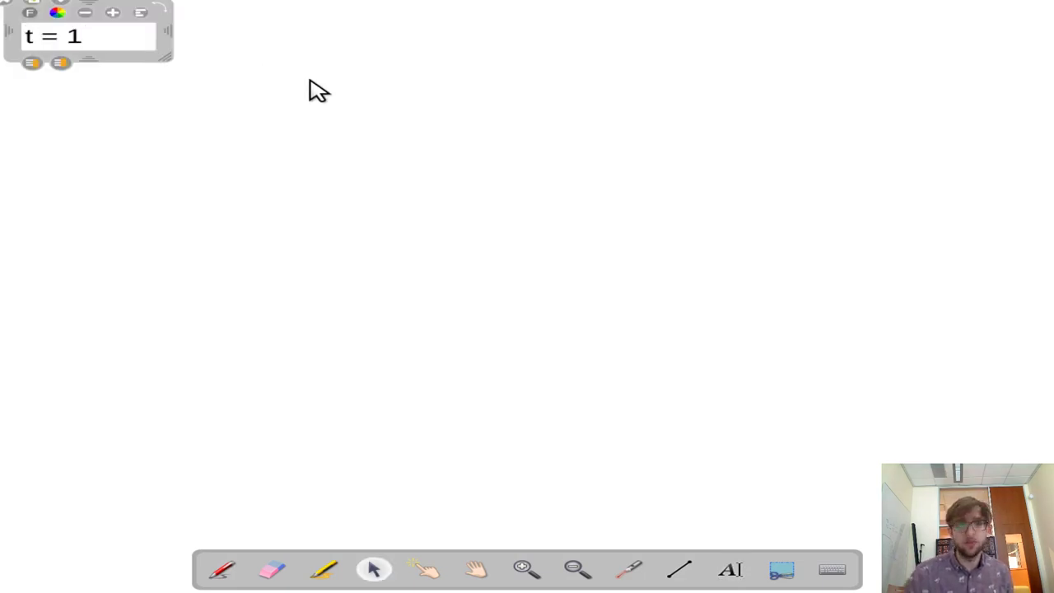
key(BackSpace)
text(0)
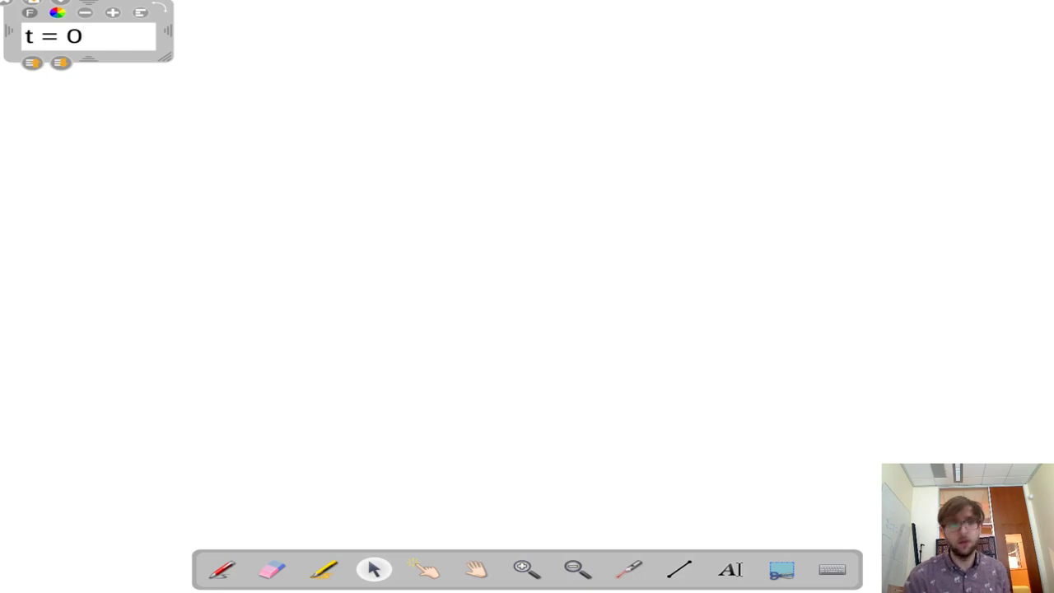
key(Escape)
key(t)
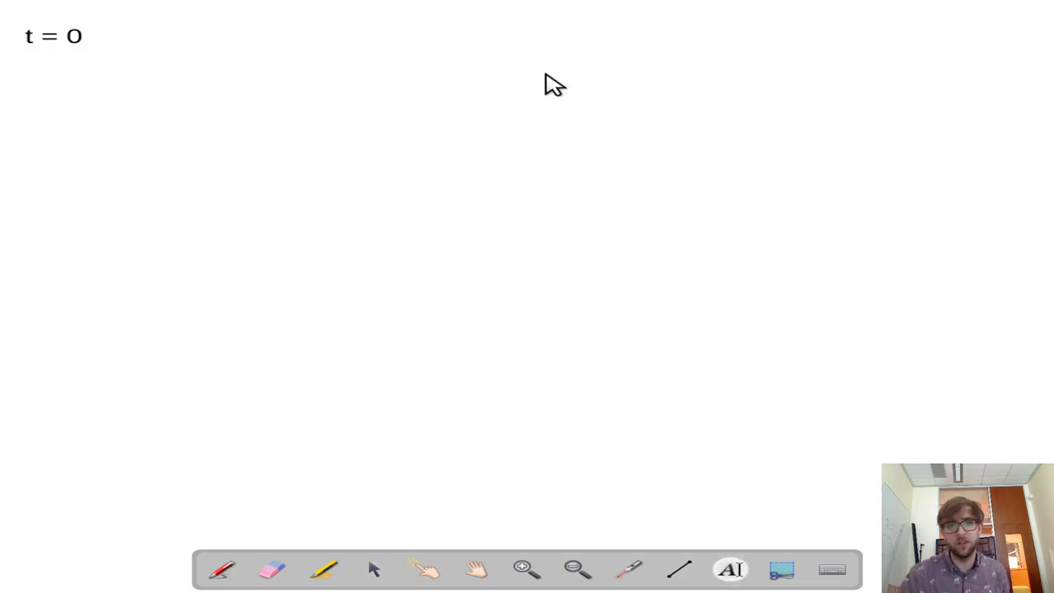
click(568, 83)
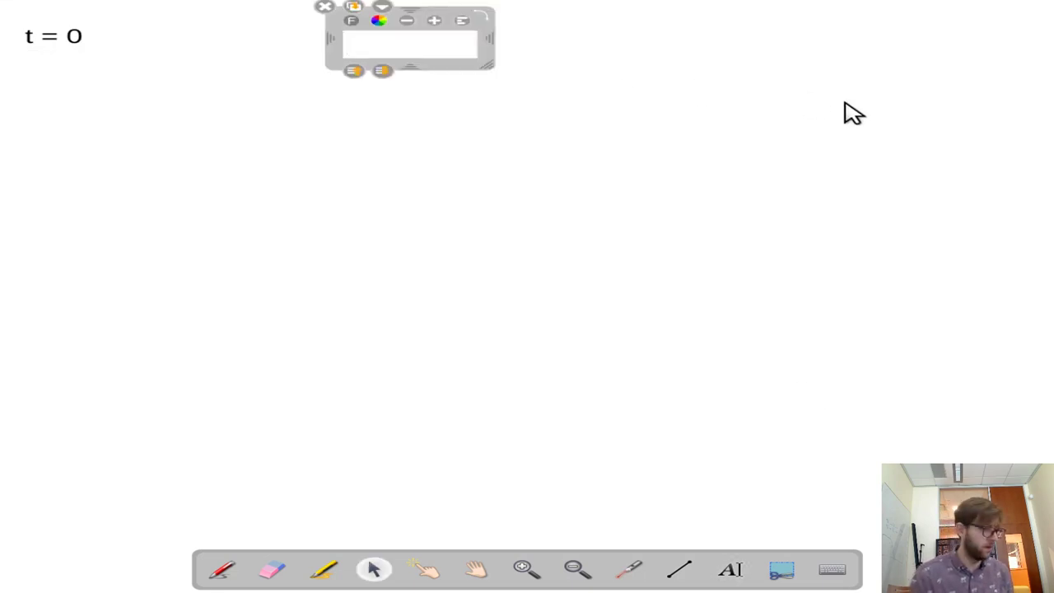
text(1)
key(Escape)
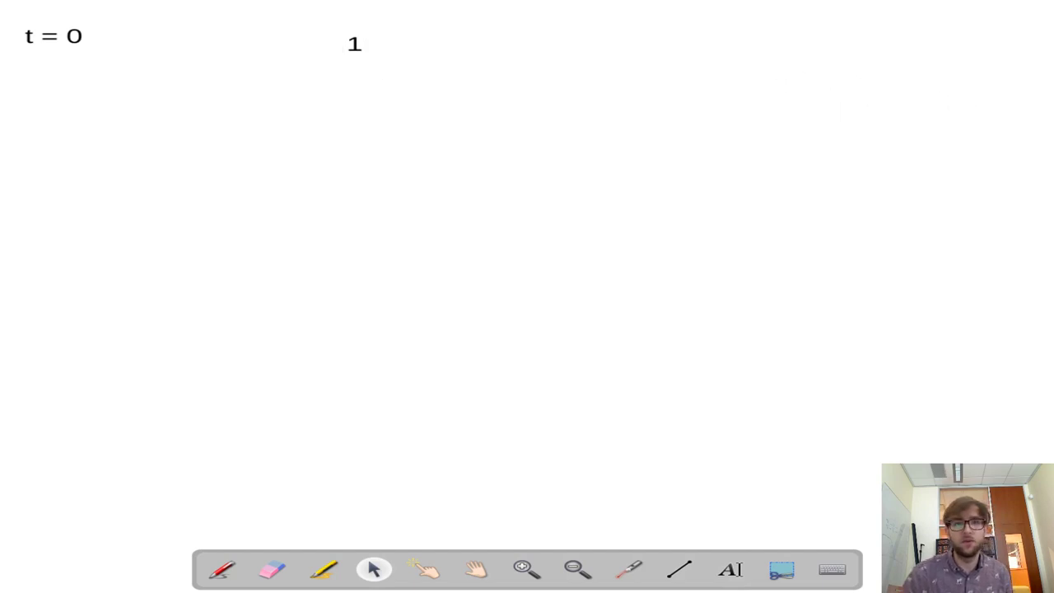
Add a 't = 2' label and complete the centre label to read 't = 1'
key(t)
click(865, 98)
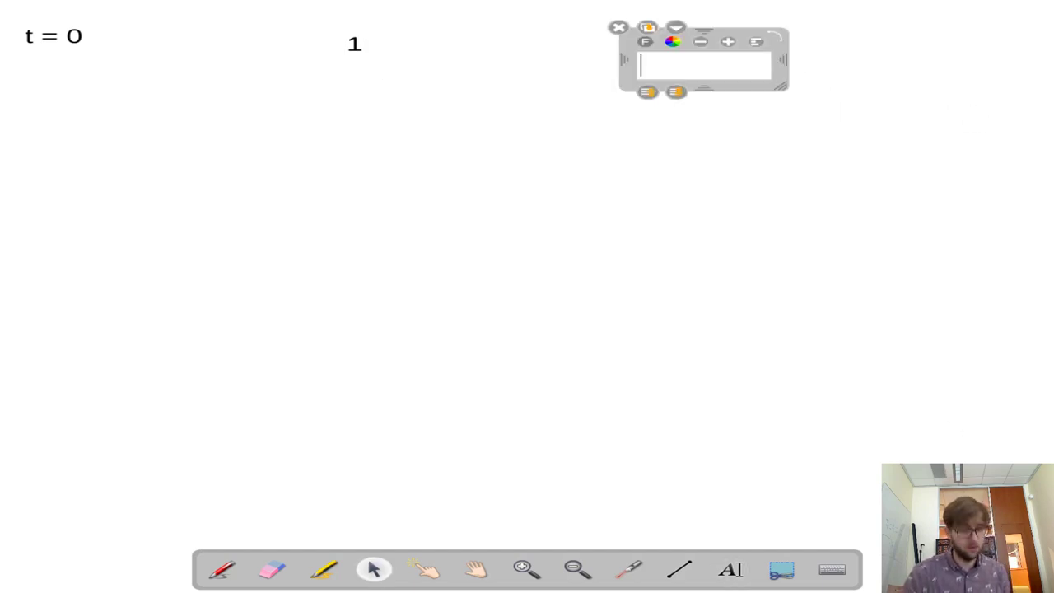
text(2)
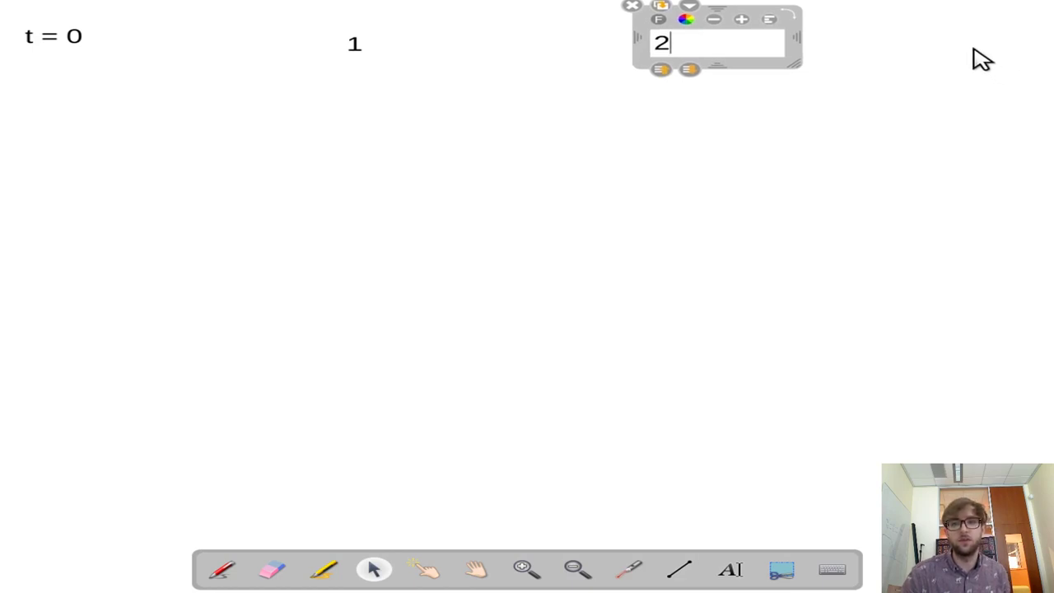
key(Home)
text(t =)
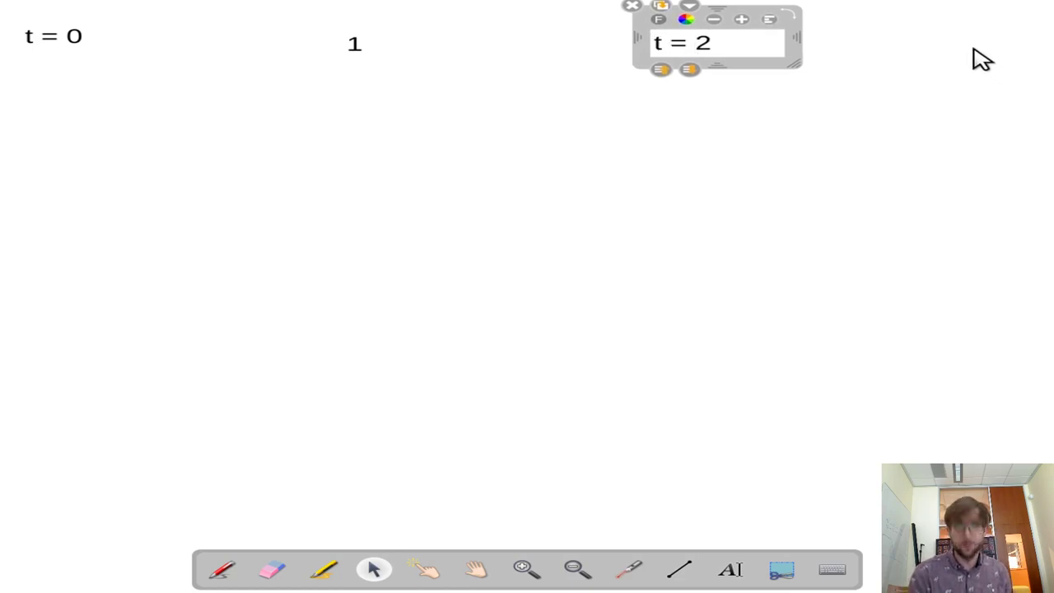
click(746, 120)
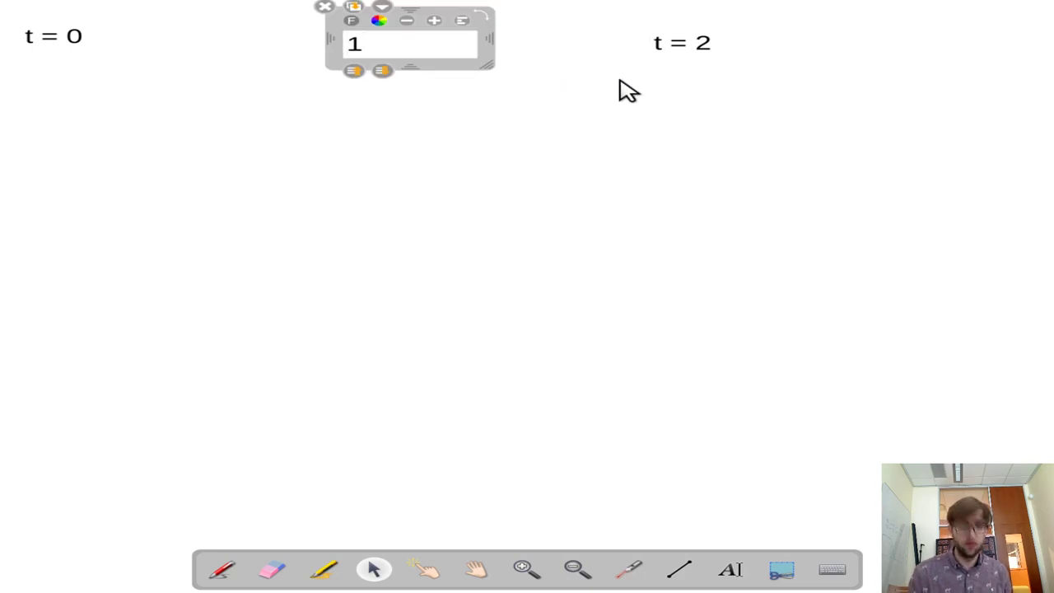
key(Home)
text(t =)
click(884, 130)
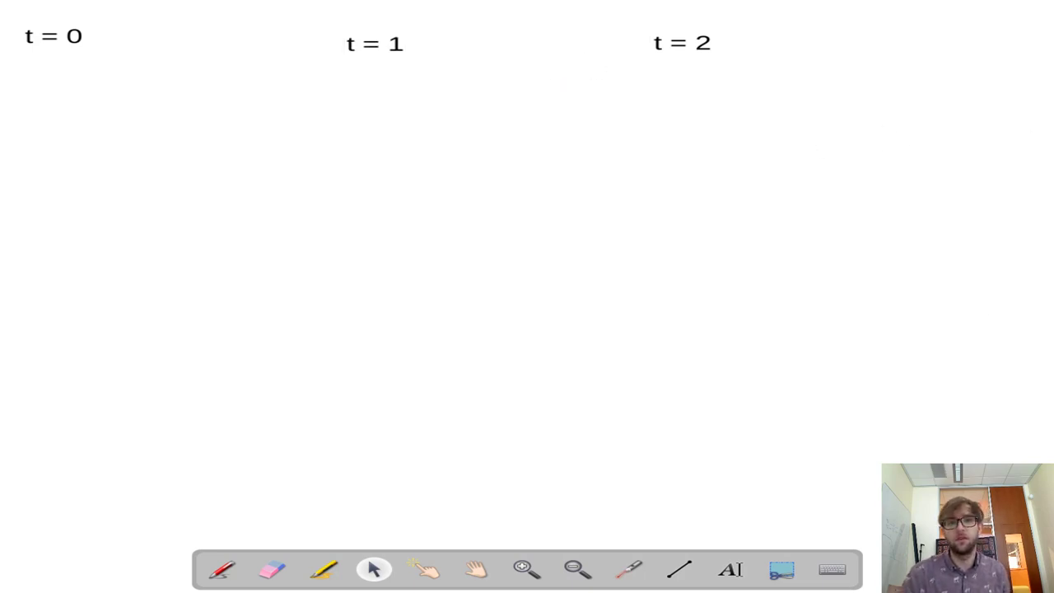
Draw three vertical divider lines separating the t = 0, t = 1 and t = 2 columns
click(679, 568)
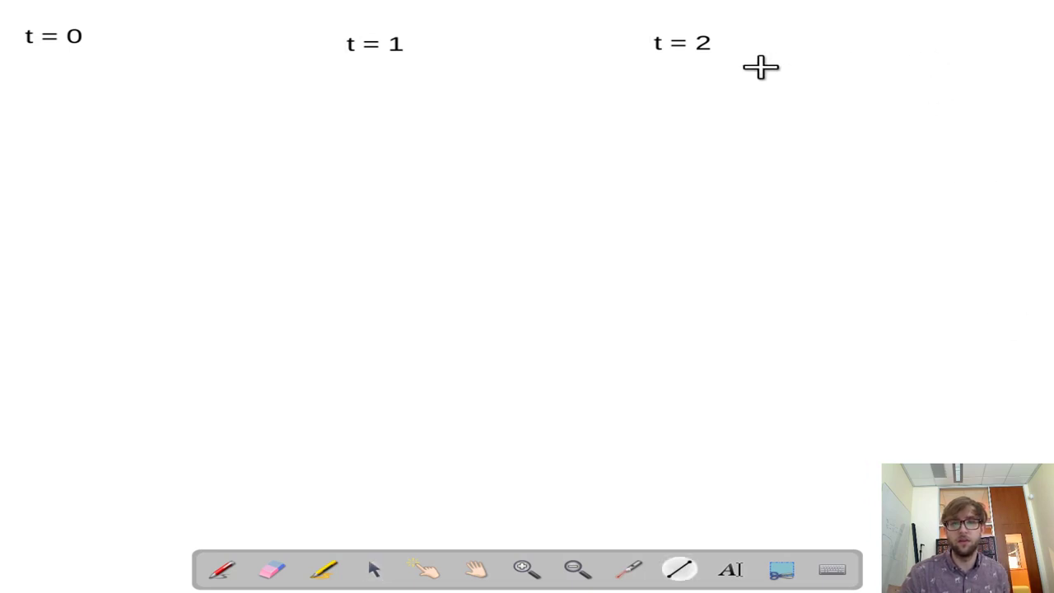
mouse_move(536, 20)
mouse_down()
mouse_move(557, 223)
mouse_move(536, 465)
mouse_up()
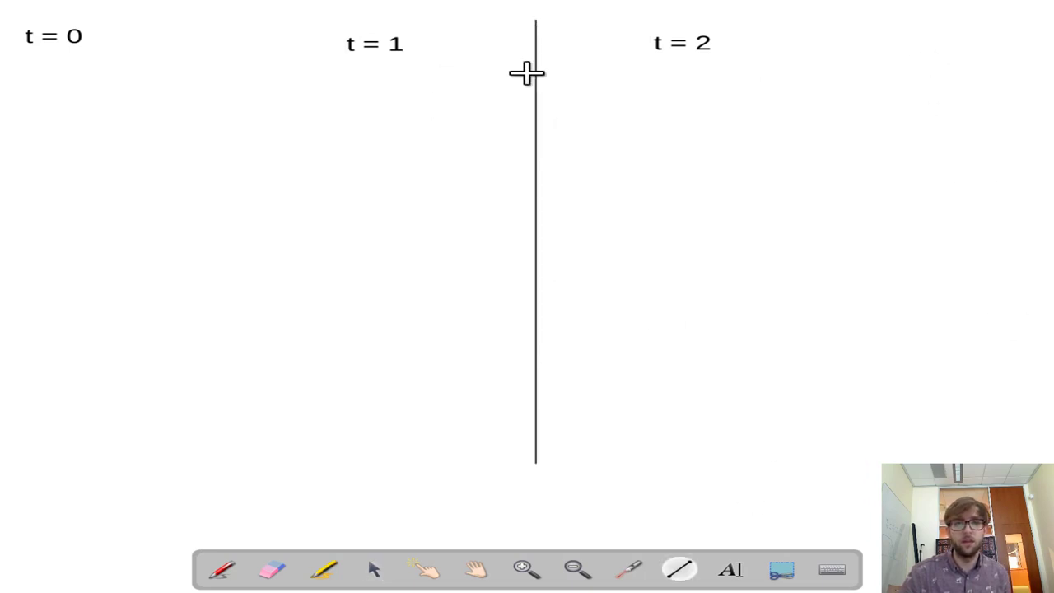
drag(218, 21, 219, 465)
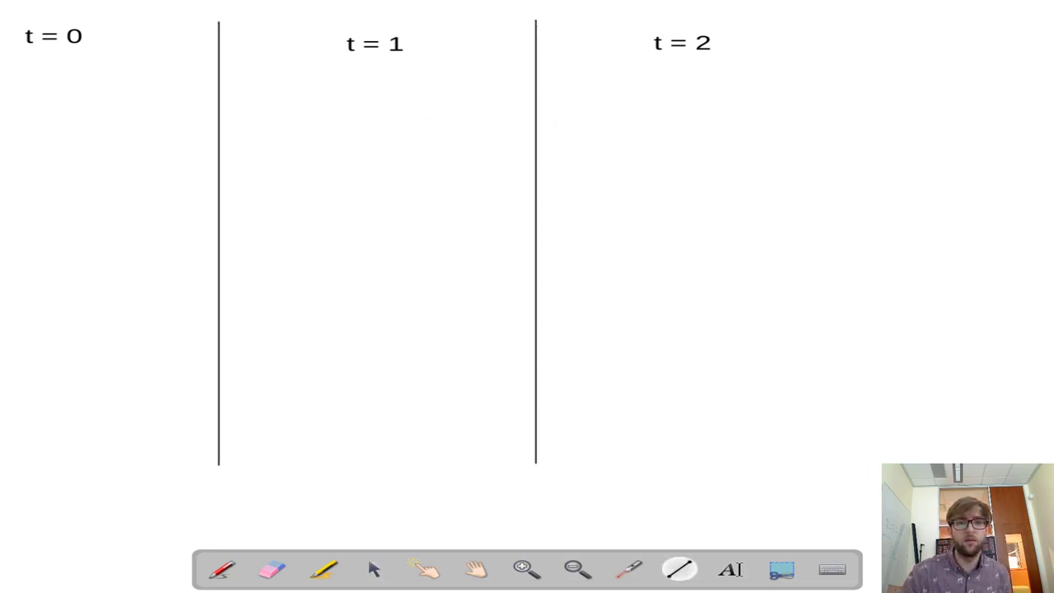
drag(840, 26, 856, 473)
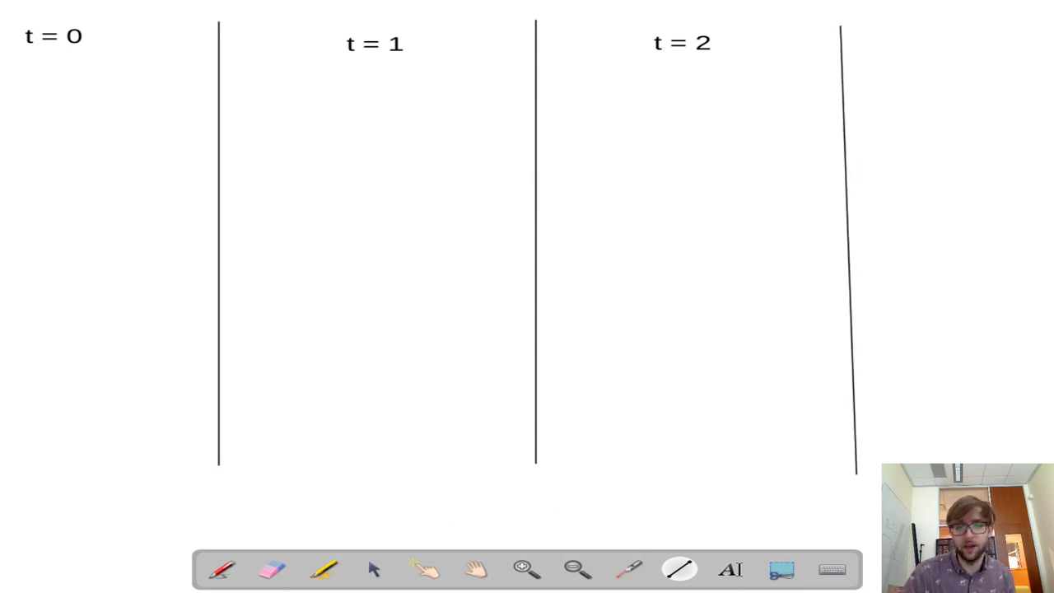
Sketch the t = 0 nucleus with two neutron arrows leading to two t = 1 circles
click(220, 569)
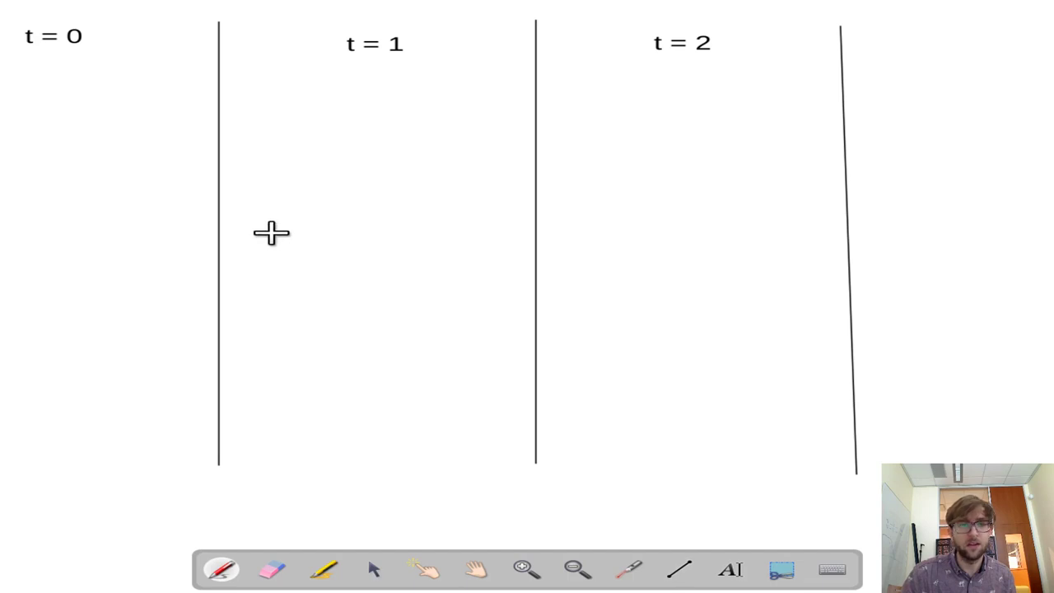
mouse_move(29, 177)
mouse_down()
mouse_move(10, 178)
mouse_move(58, 195)
mouse_up()
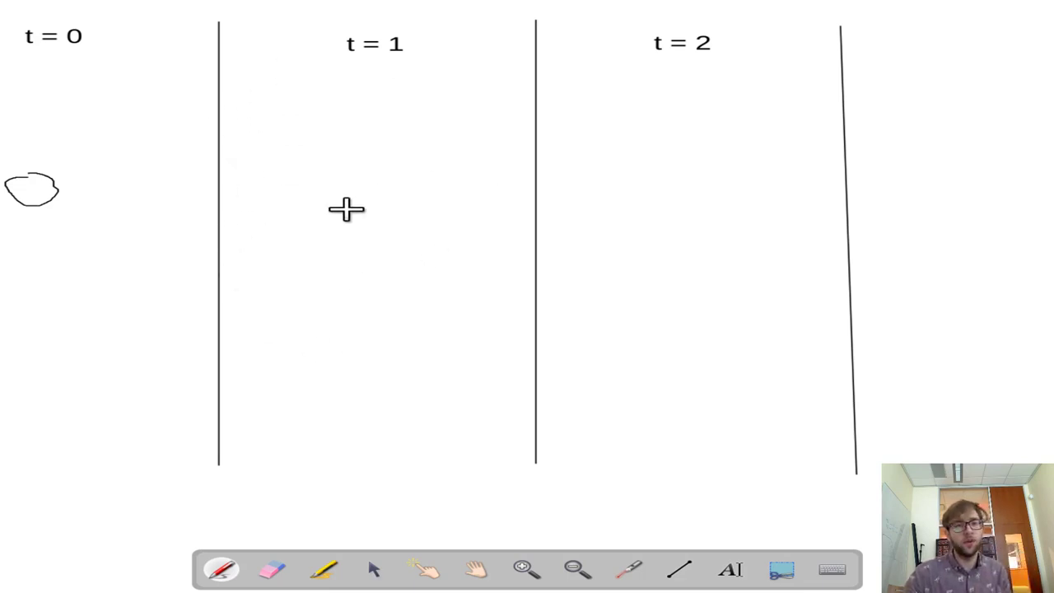
drag(91, 157, 97, 157)
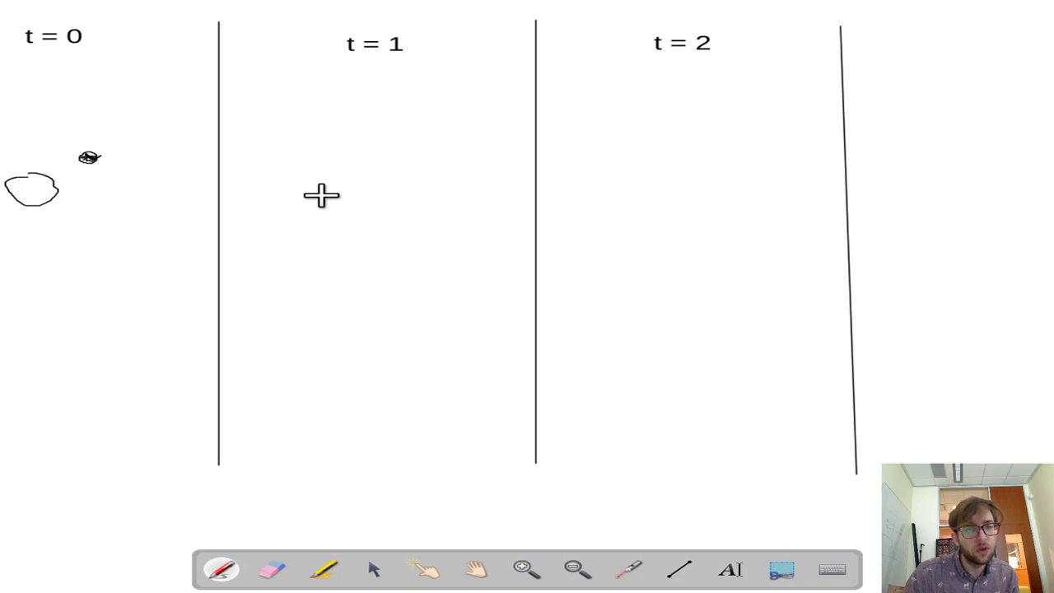
key(ctrl+z)
drag(82, 161, 266, 110)
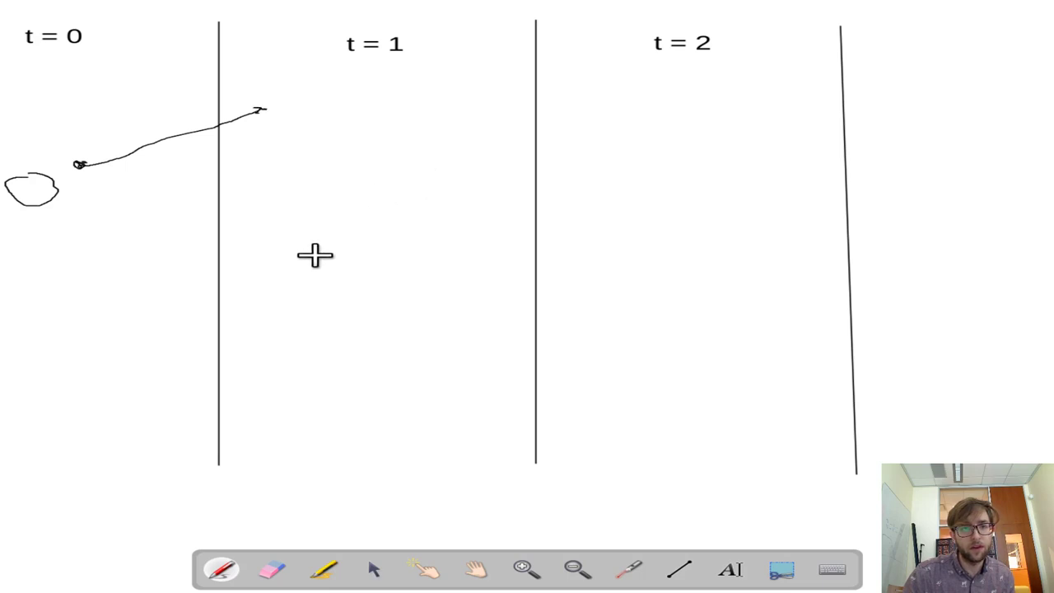
drag(73, 207, 264, 266)
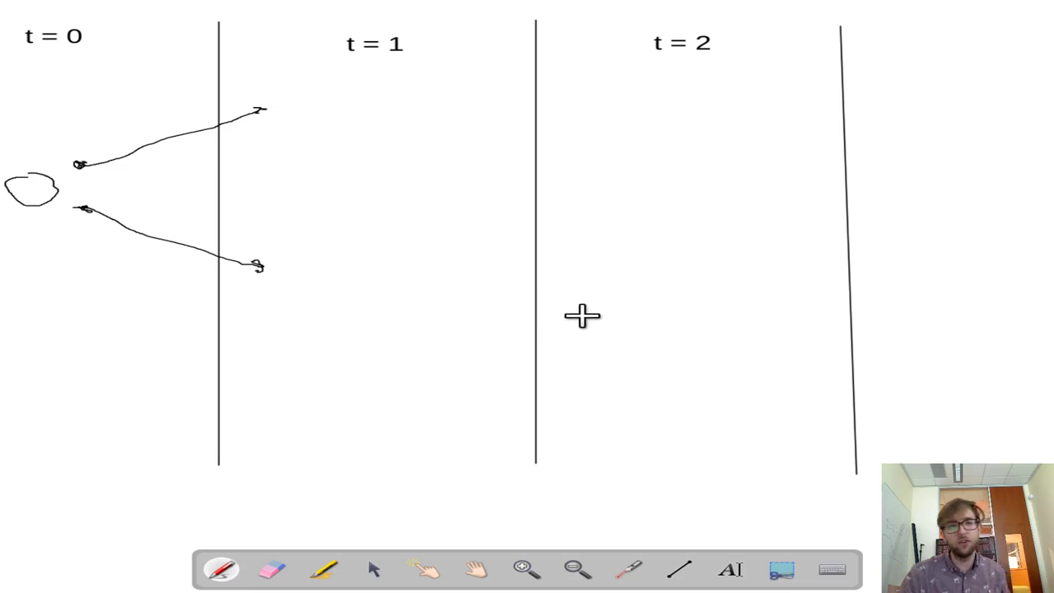
mouse_move(348, 270)
mouse_down()
mouse_move(346, 257)
mouse_move(290, 277)
mouse_move(353, 311)
mouse_move(350, 260)
mouse_up()
mouse_move(344, 96)
mouse_down()
mouse_move(326, 145)
mouse_move(353, 101)
mouse_move(336, 98)
mouse_up()
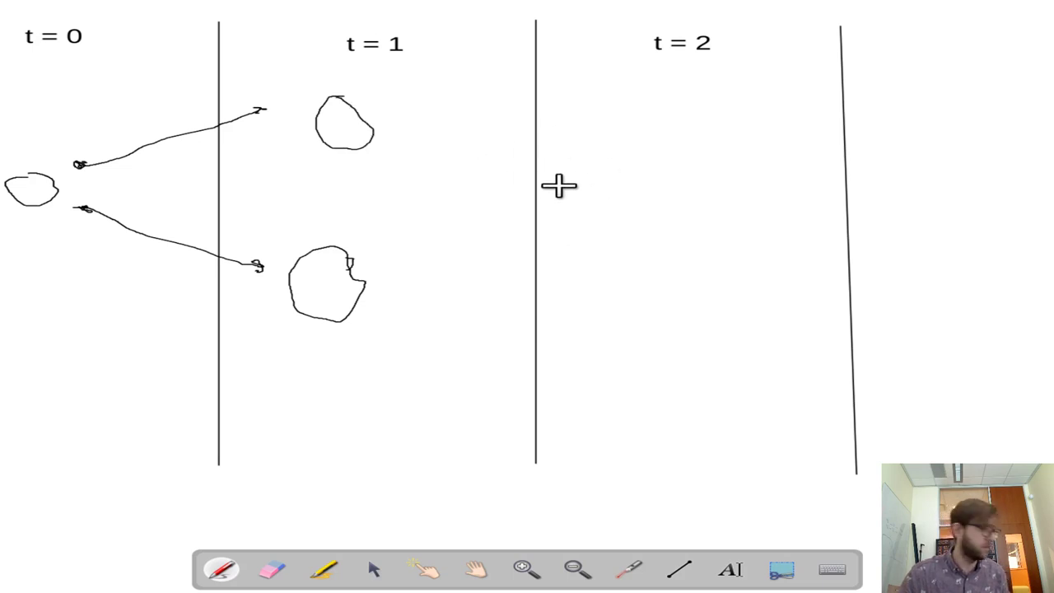
mouse_move(400, 97)
mouse_down()
mouse_move(588, 93)
mouse_move(572, 99)
mouse_up()
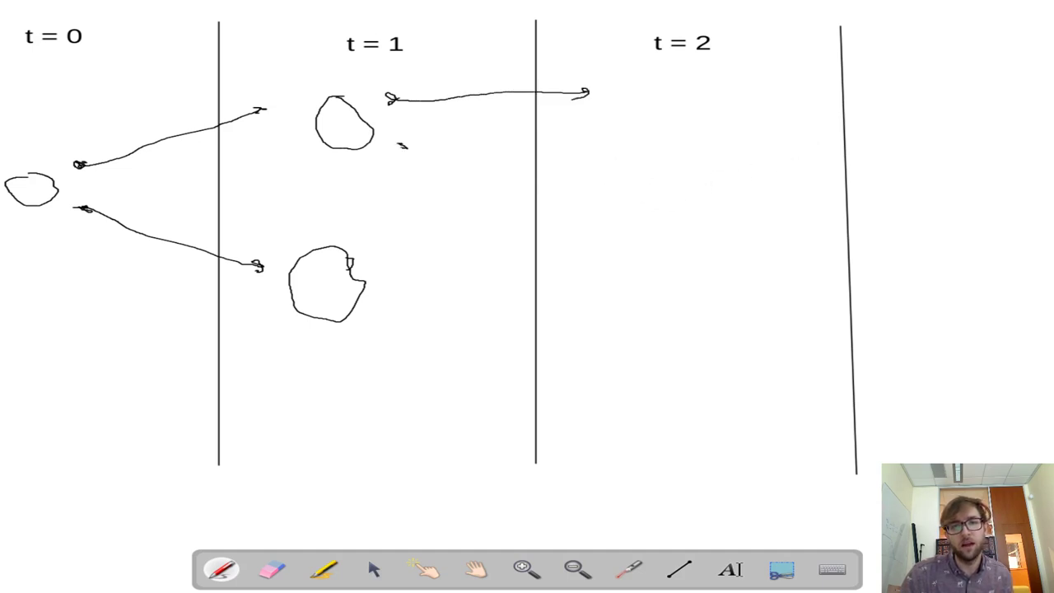
Draw arrows from the upper and lower t = 1 circles into the t = 2 column
mouse_move(425, 151)
mouse_down()
mouse_move(557, 147)
mouse_move(599, 166)
mouse_up()
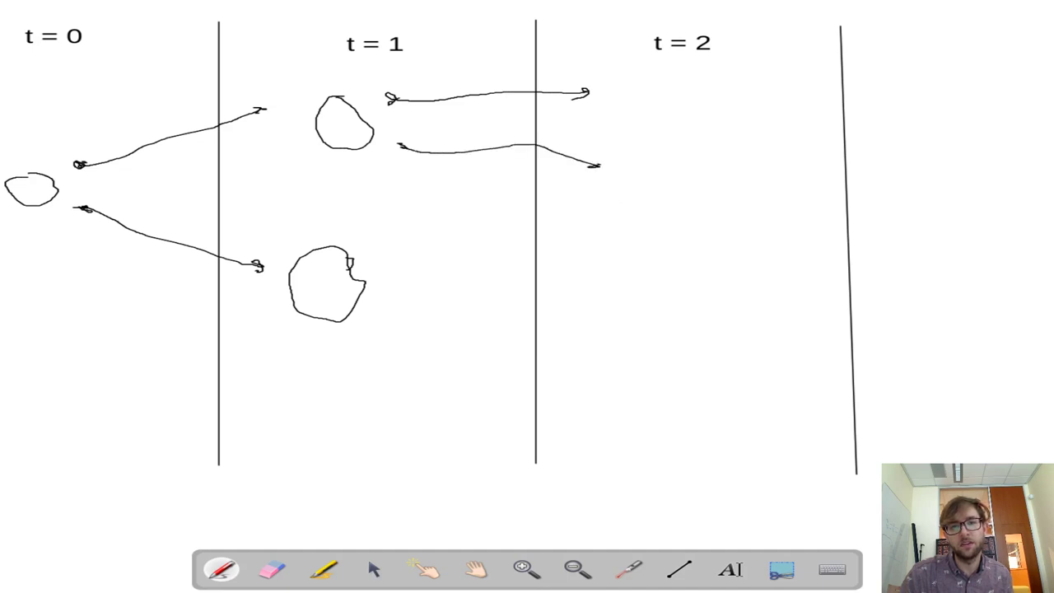
key(ctrl+z)
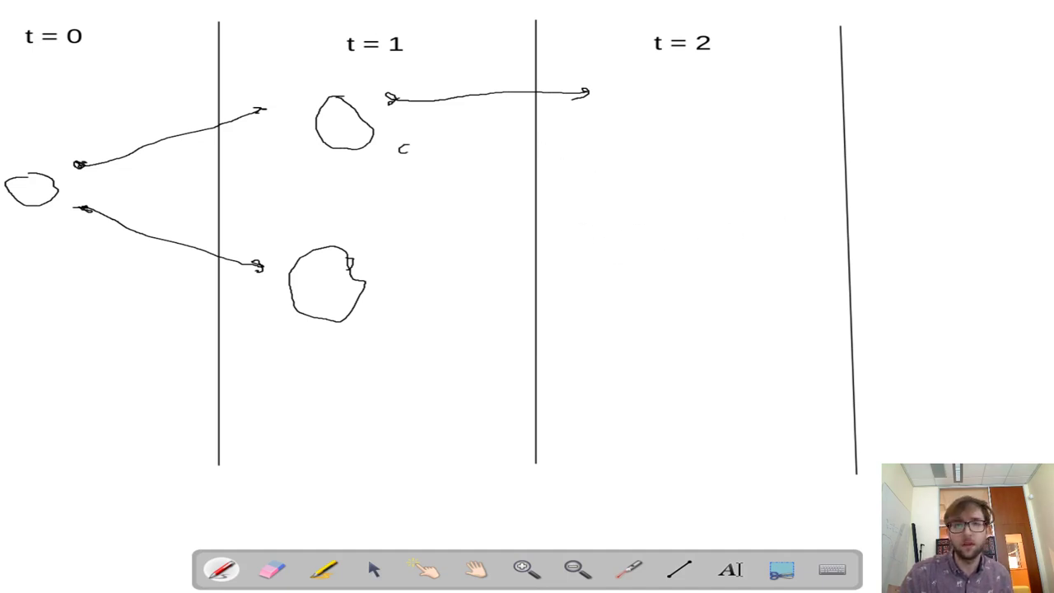
drag(403, 151, 586, 168)
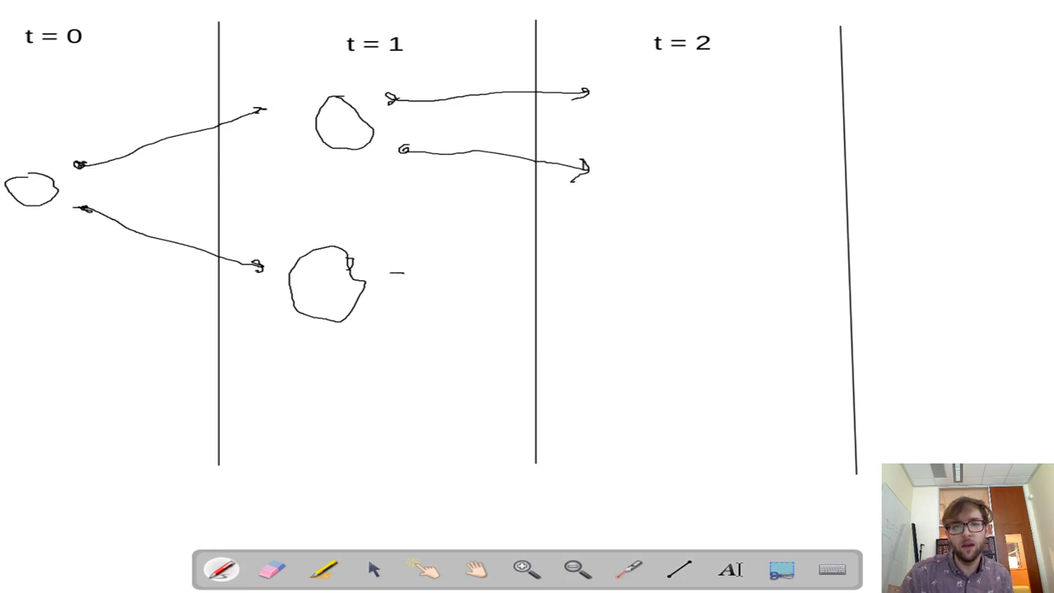
mouse_move(399, 272)
mouse_down()
mouse_move(578, 238)
mouse_move(575, 249)
mouse_up()
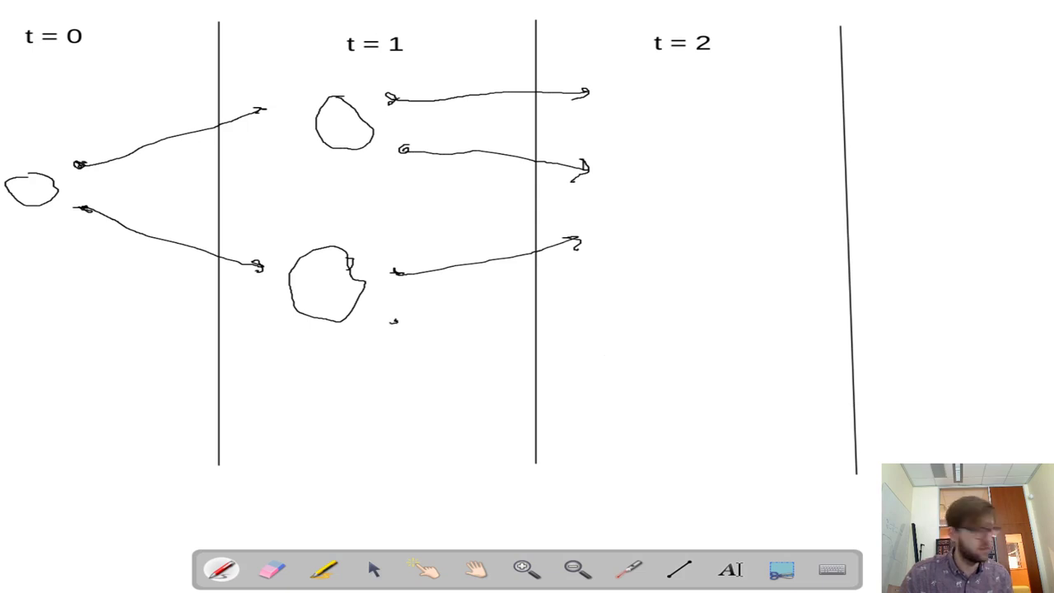
mouse_move(390, 321)
mouse_down()
mouse_move(582, 346)
mouse_move(585, 323)
mouse_up()
Redraw the fourth arrow and draw four circles at the arrow ends in the t = 2 column
key(ctrl+z)
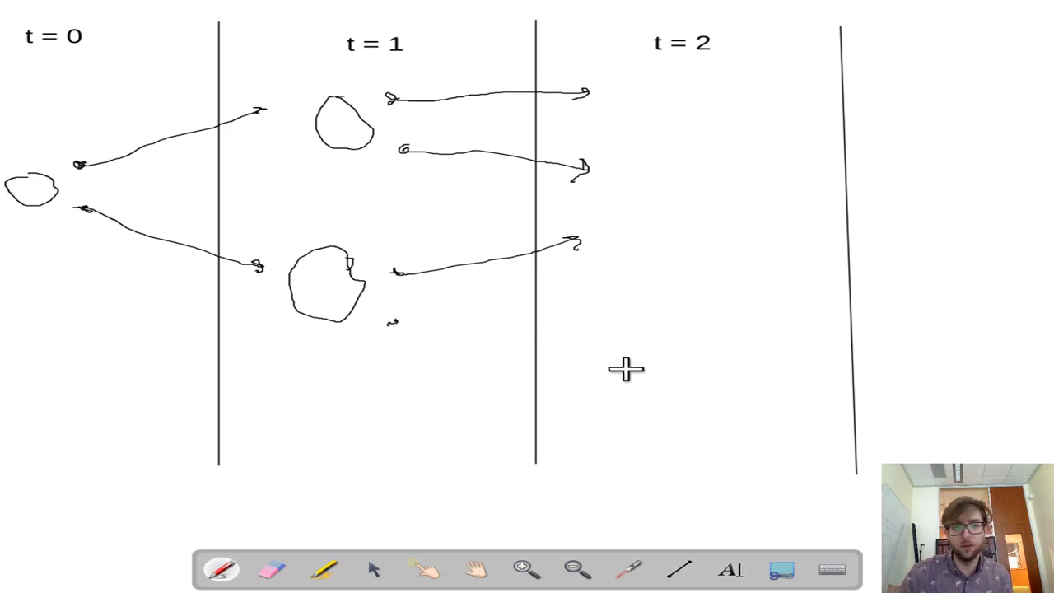
mouse_move(402, 326)
mouse_down()
mouse_move(623, 352)
mouse_move(613, 356)
mouse_move(653, 336)
mouse_up()
mouse_move(609, 354)
mouse_down()
mouse_move(632, 380)
mouse_move(642, 344)
mouse_up()
mouse_move(623, 223)
mouse_down()
mouse_move(606, 235)
mouse_move(641, 239)
mouse_up()
mouse_move(632, 158)
mouse_down()
mouse_move(622, 162)
mouse_move(660, 188)
mouse_up()
drag(618, 79, 644, 100)
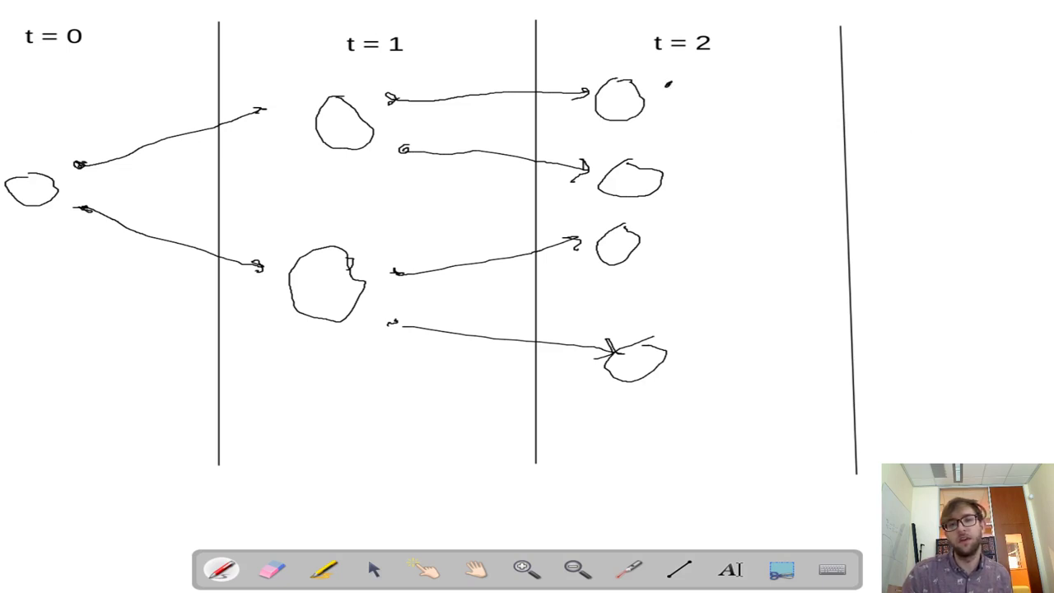
Draw seven arrows from the four t = 2 circles past the last divider
drag(668, 86, 958, 57)
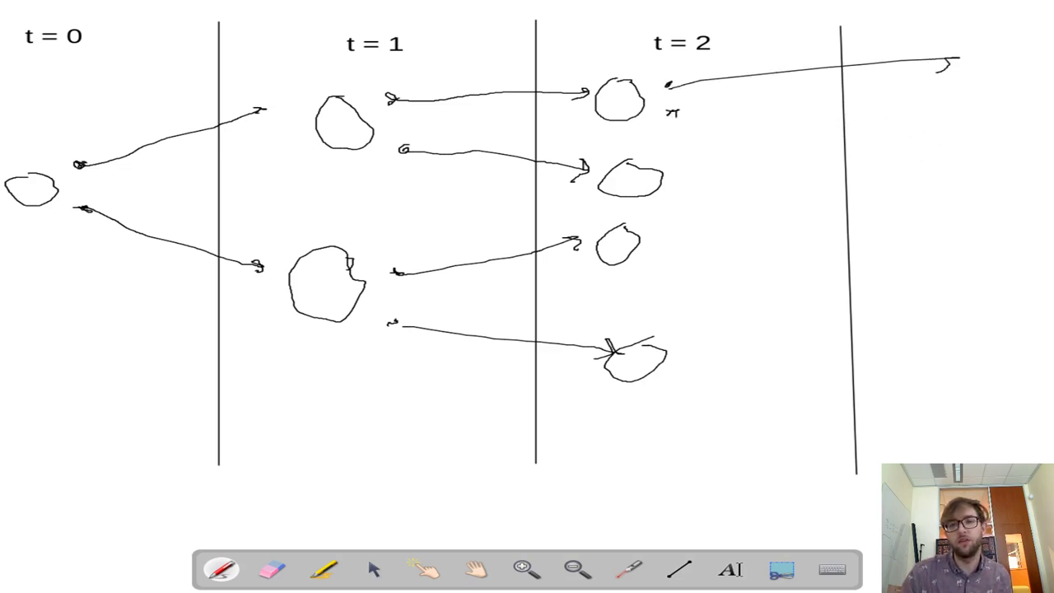
mouse_move(670, 114)
mouse_down()
mouse_move(860, 124)
mouse_move(882, 115)
mouse_move(887, 132)
mouse_up()
mouse_move(686, 174)
mouse_down()
mouse_move(903, 168)
mouse_move(892, 180)
mouse_up()
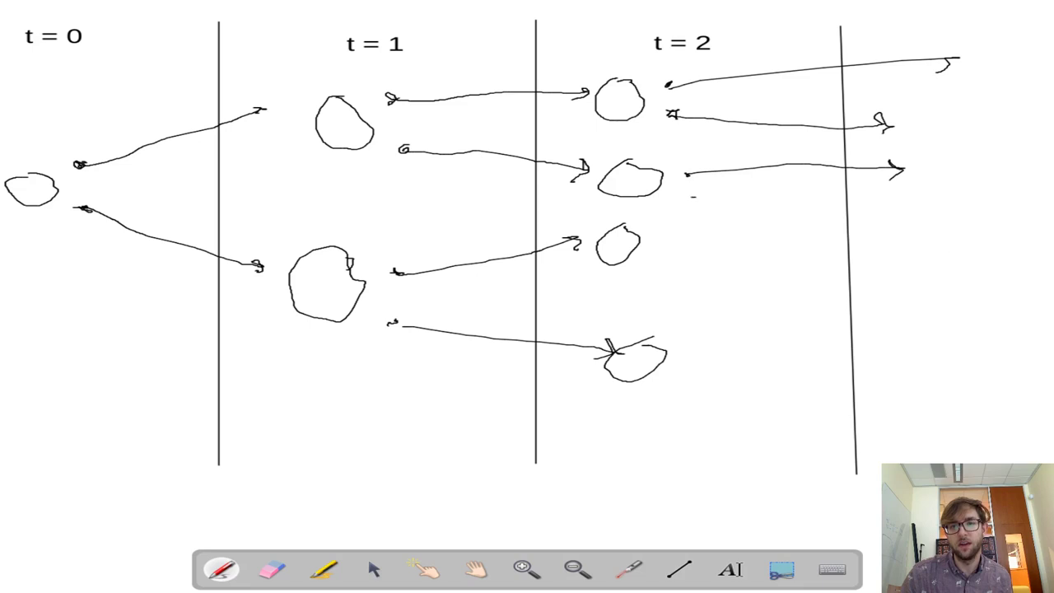
mouse_move(686, 201)
mouse_down()
mouse_move(901, 198)
mouse_move(889, 209)
mouse_up()
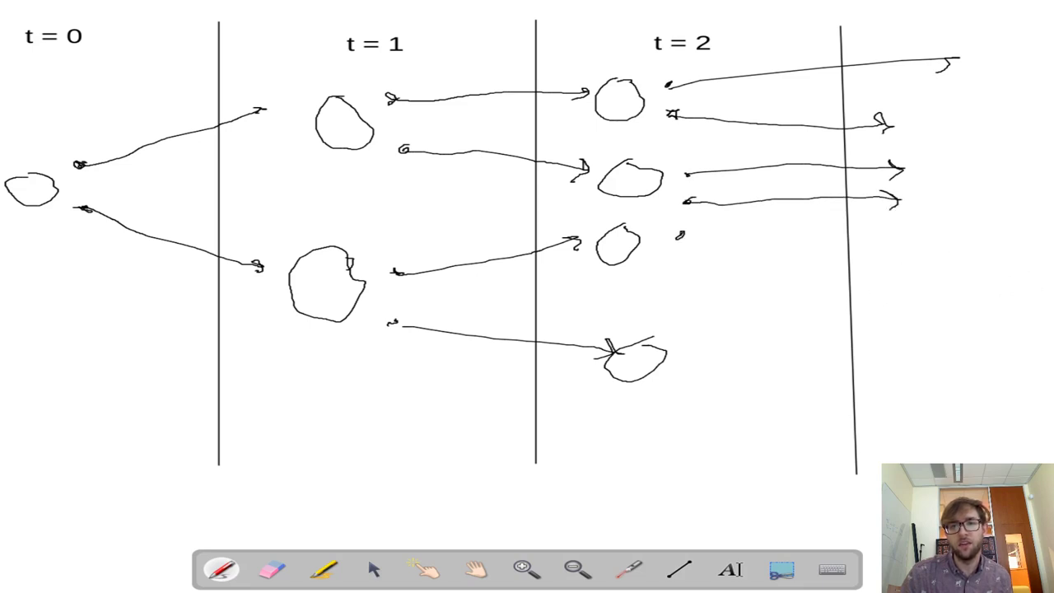
mouse_move(679, 236)
mouse_down()
mouse_move(946, 223)
mouse_move(956, 235)
mouse_up()
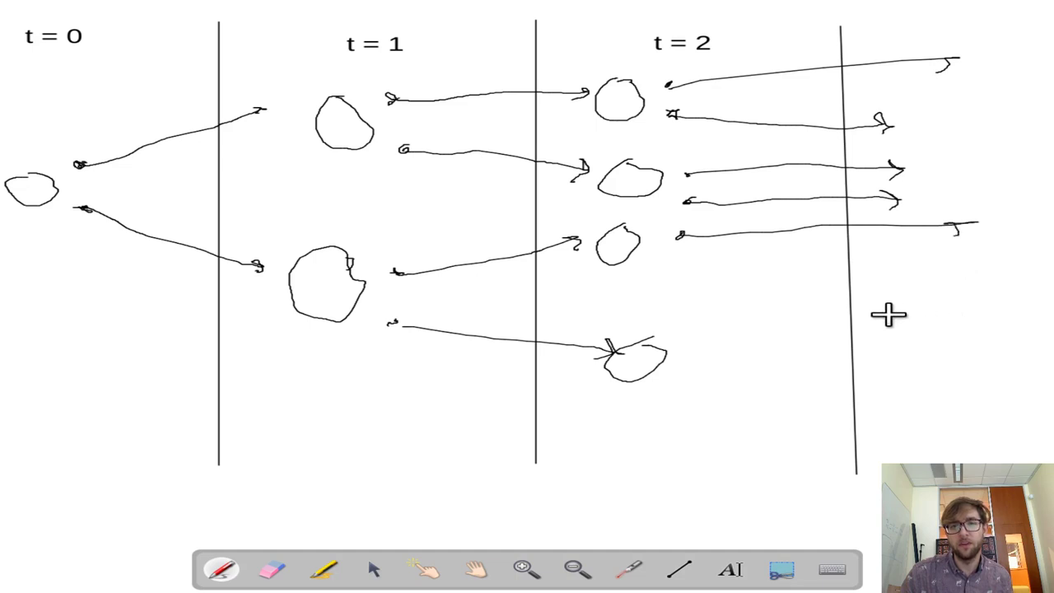
mouse_move(662, 269)
mouse_down()
mouse_move(812, 273)
mouse_move(902, 292)
mouse_move(886, 296)
mouse_up()
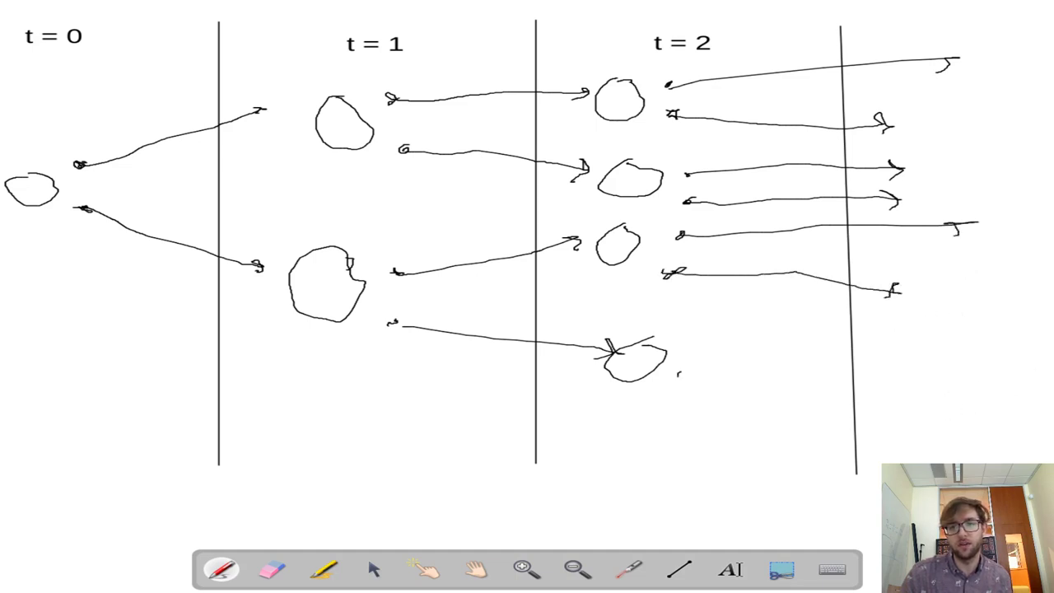
mouse_move(678, 373)
mouse_down()
mouse_move(906, 400)
mouse_move(905, 383)
mouse_up()
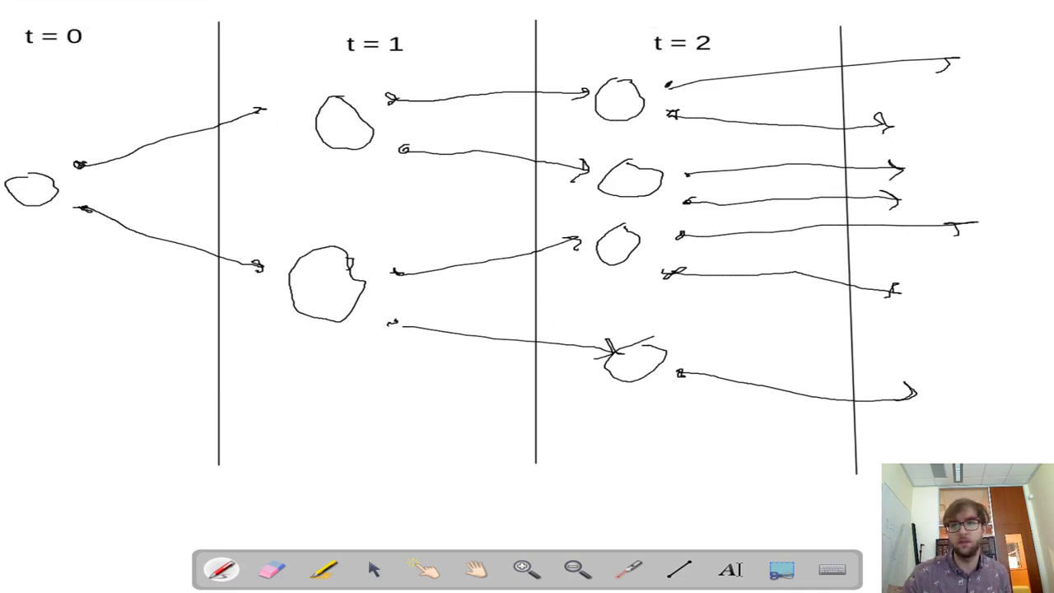
Back in Jupyter, add and render 'Neutron generation time is $\approx 0.1$ sec in a normal reactor'
key(alt+Tab)
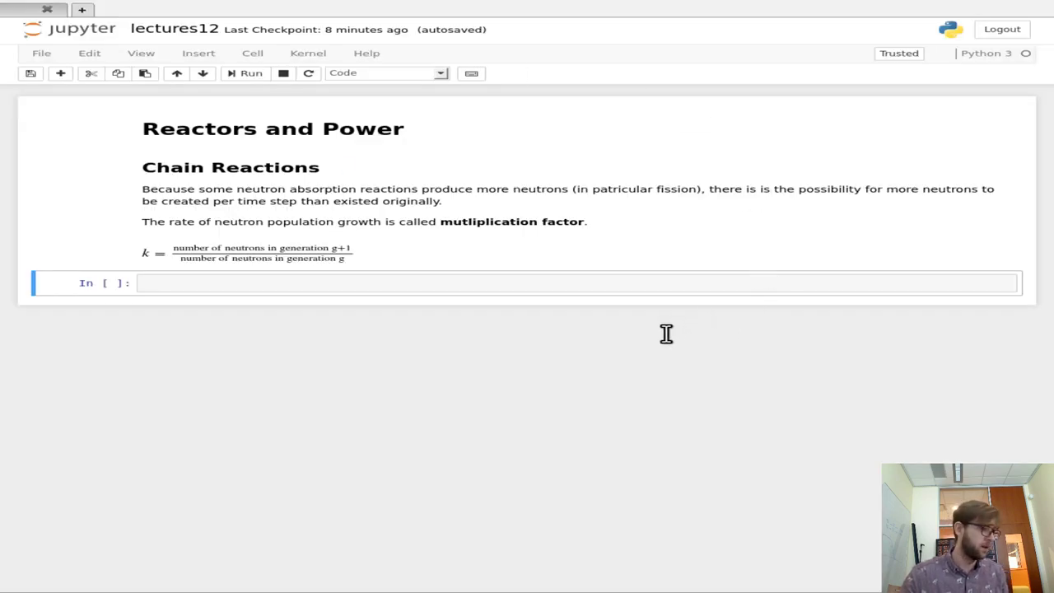
key(Escape)
key(m)
key(Return)
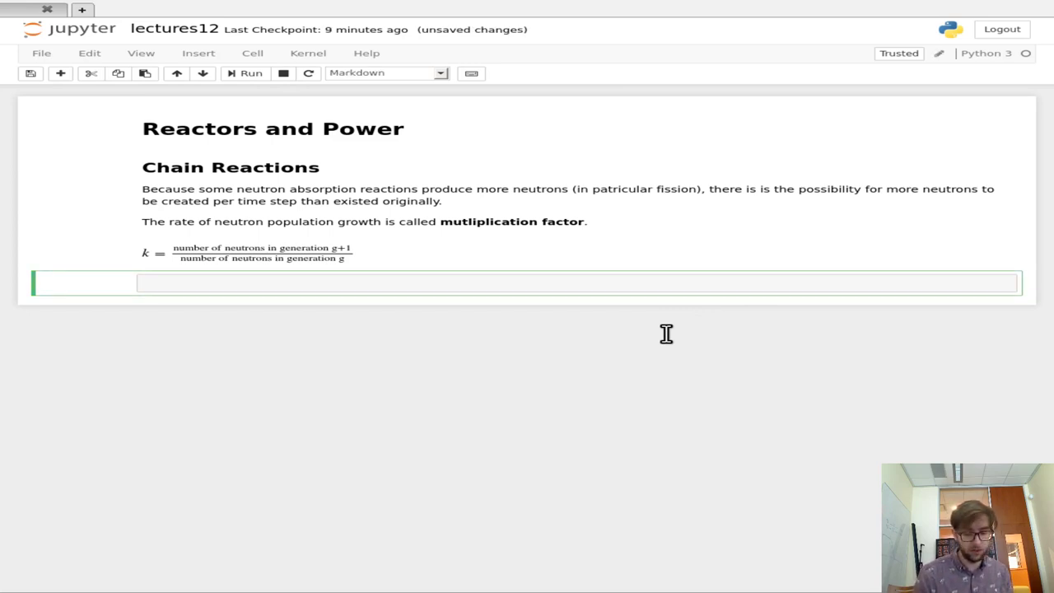
text(Neutron )
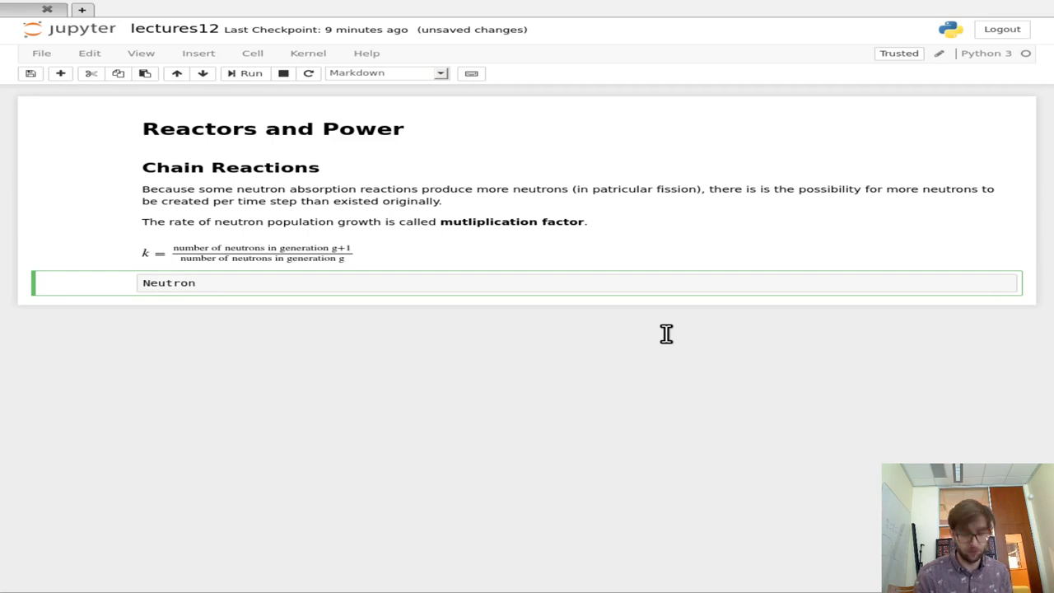
text(generation )
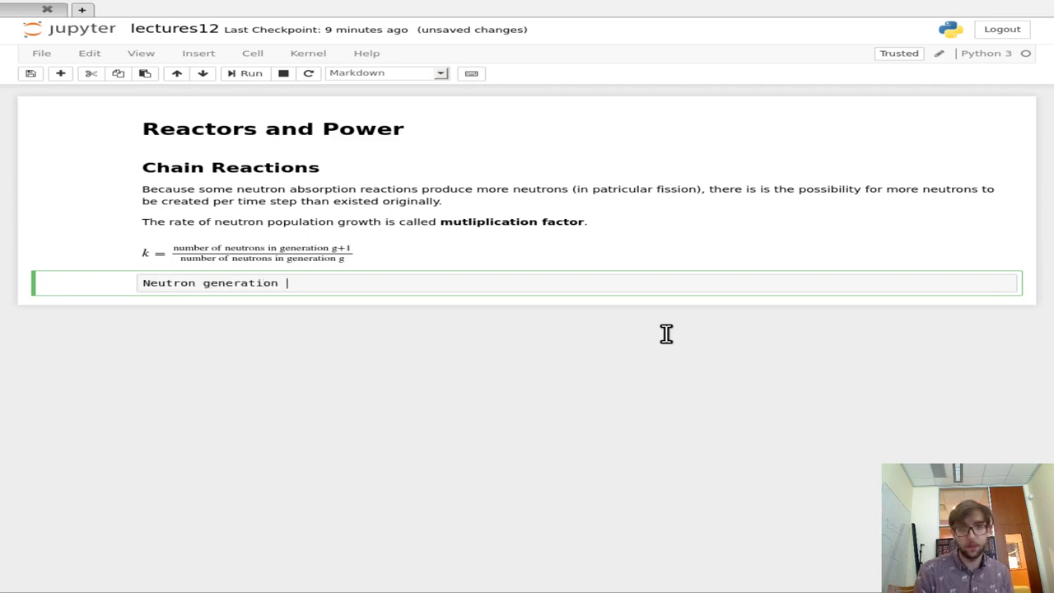
text(time is )
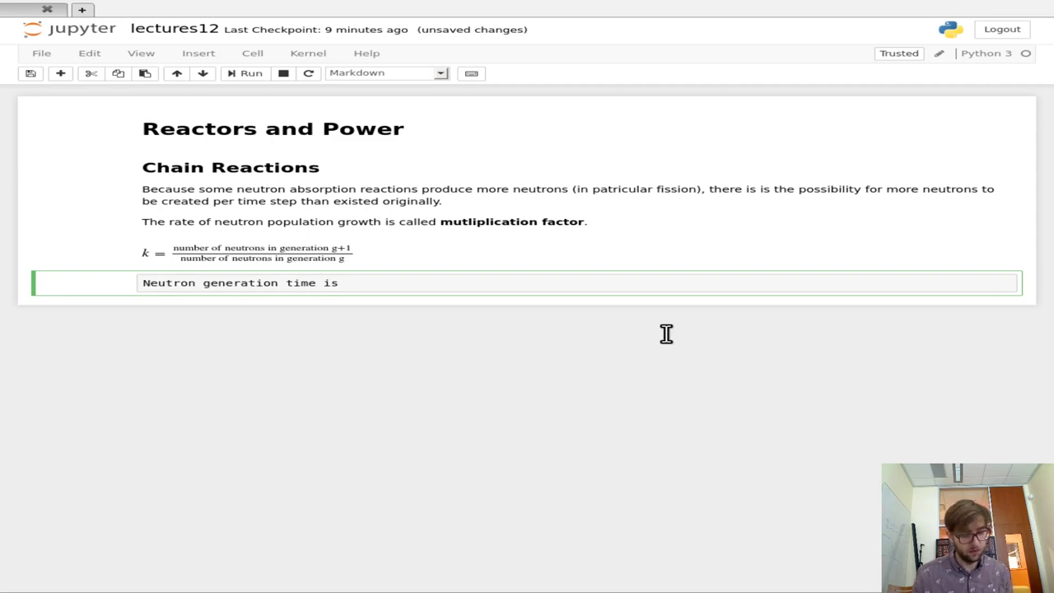
text($$)
key(Left)
text(\approx 0.1)
key(Right)
text(sec)
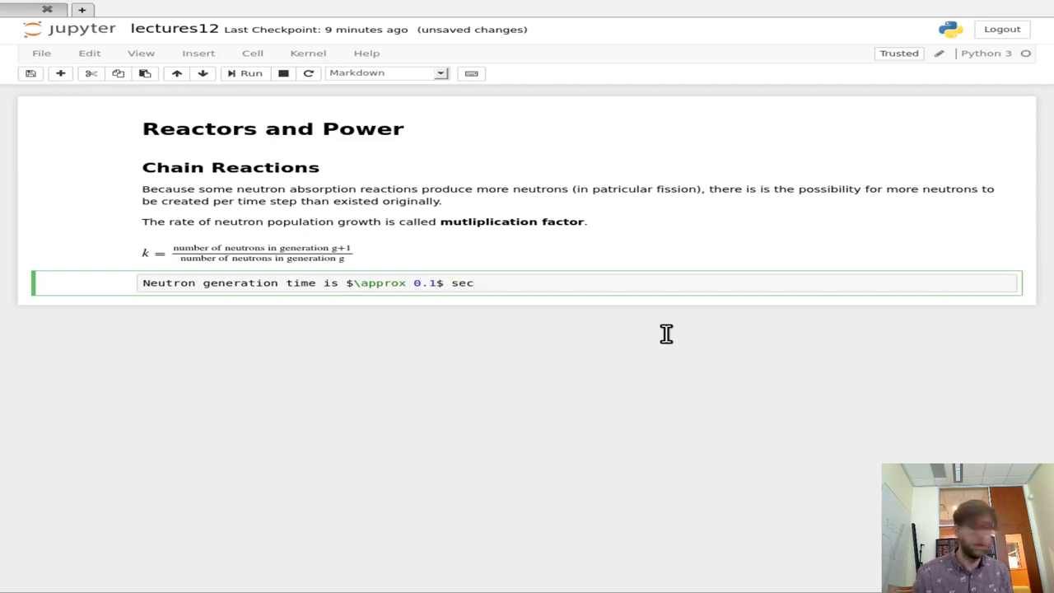
text( in a no)
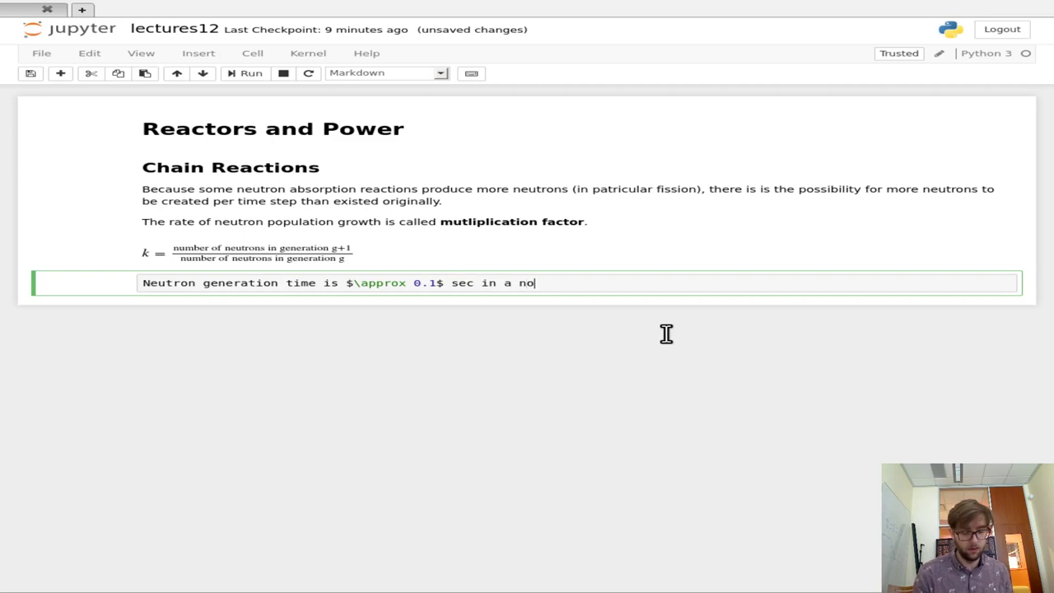
text(rmal react)
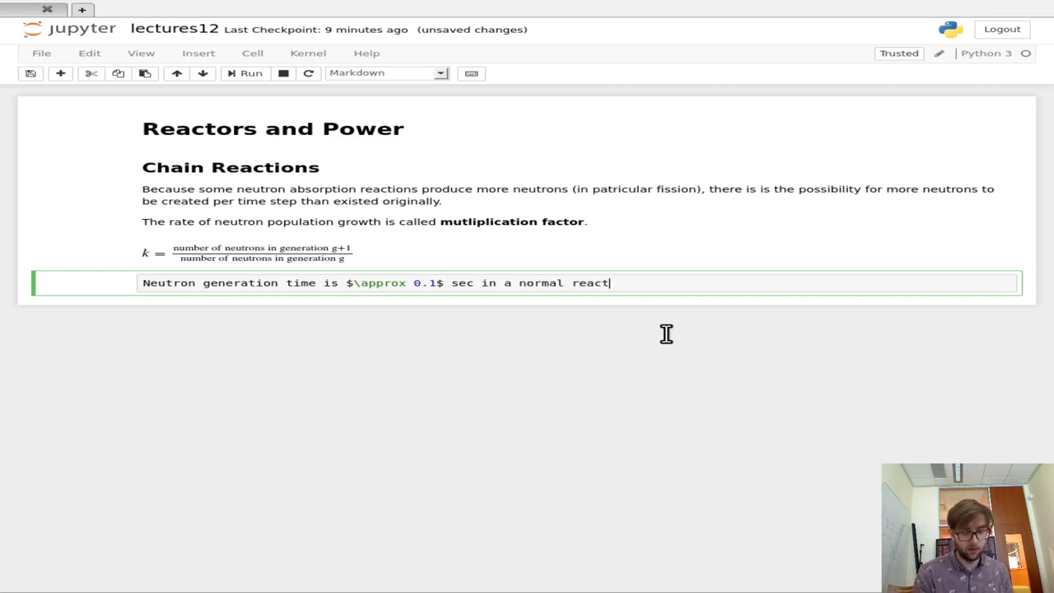
text(or)
key(shift+Return)
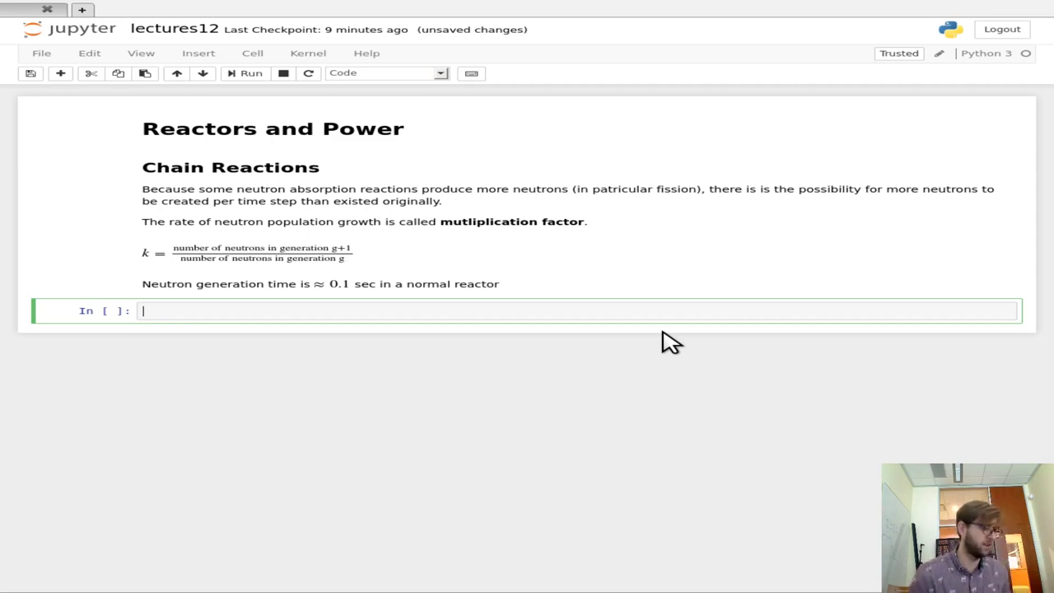
Turn the new cell into a Markdown cell, clearing the stray letter
text(m)
key(BackSpace)
key(Escape)
key(m)
key(Return)
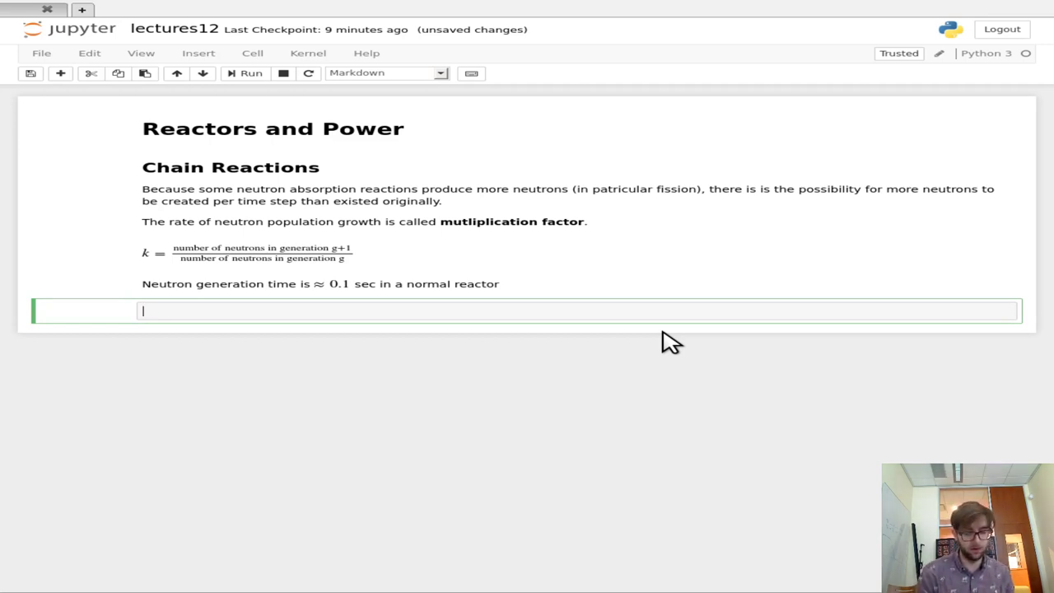
Begin the first bullet: '$k = 1$: the system is **critical**'
text(* $$)
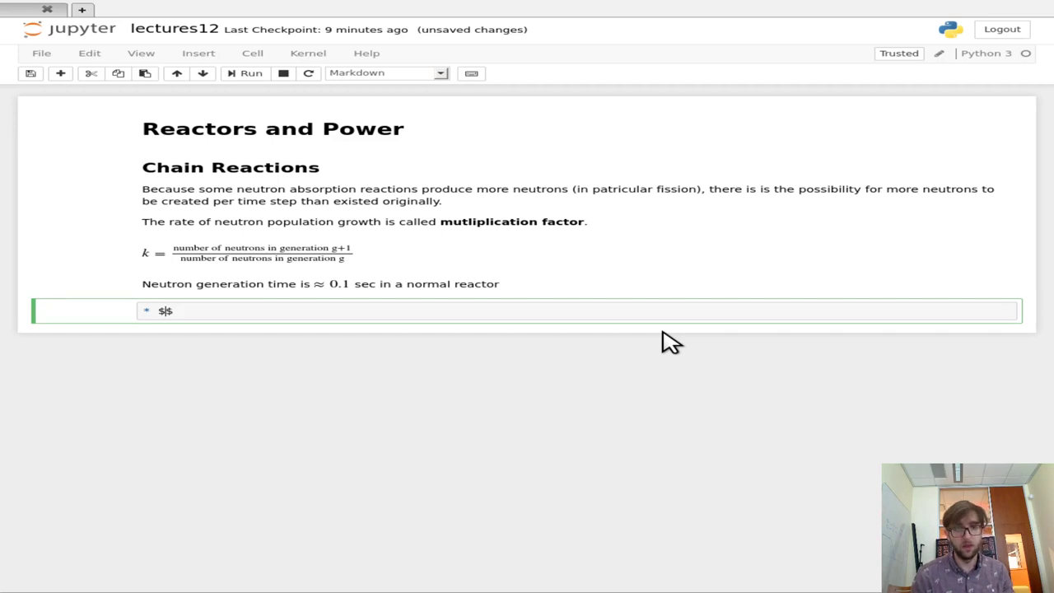
text(k = )
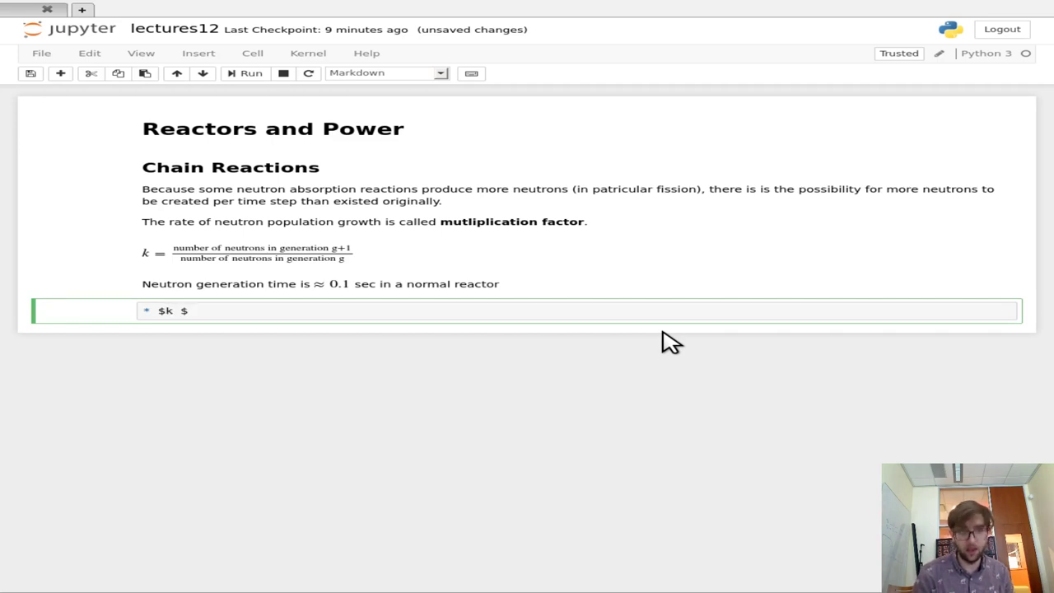
text(1)
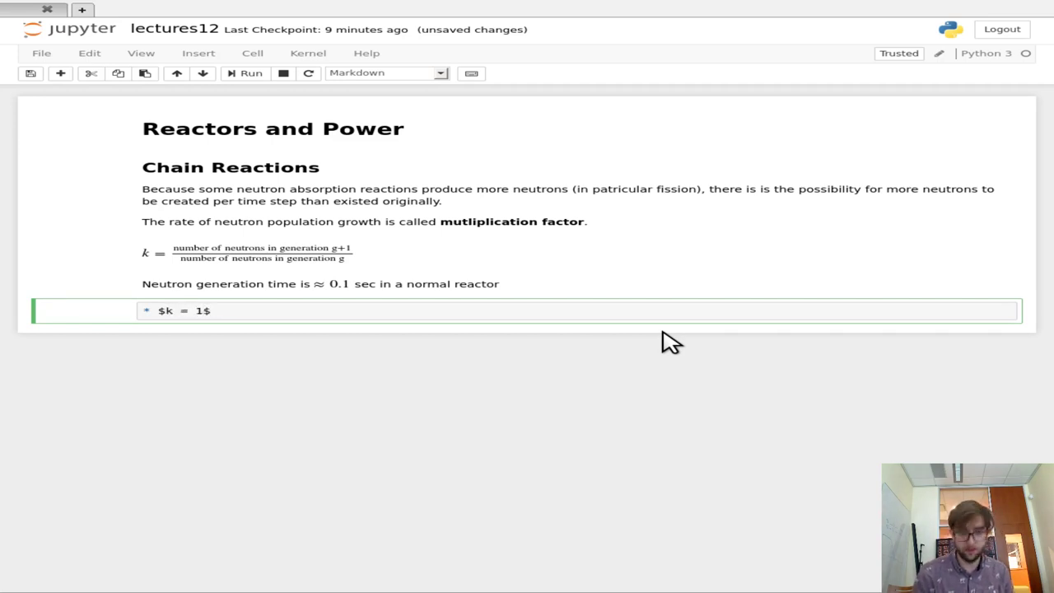
text(: )
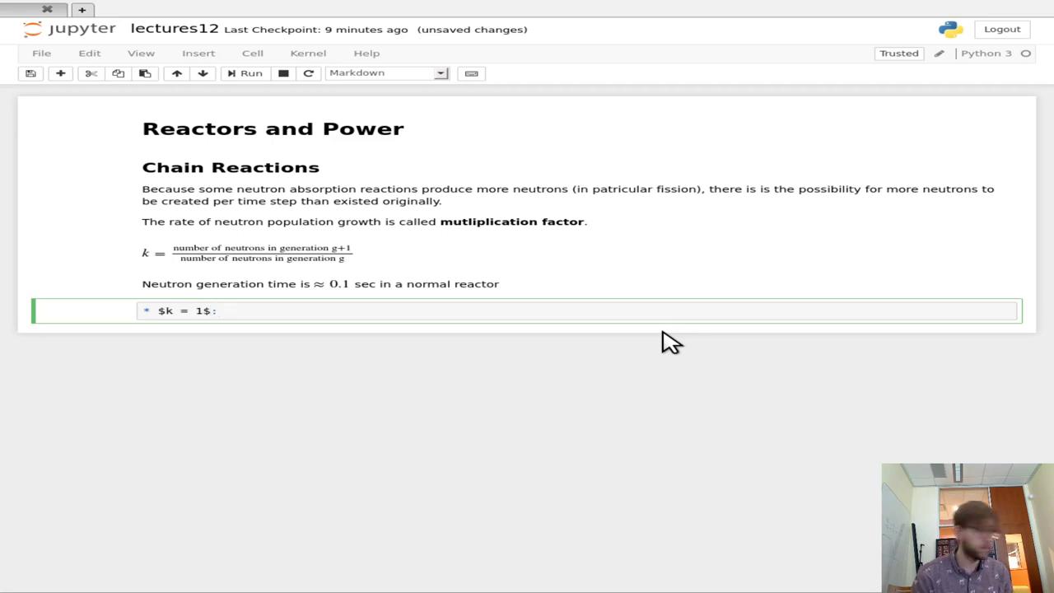
text(the sy)
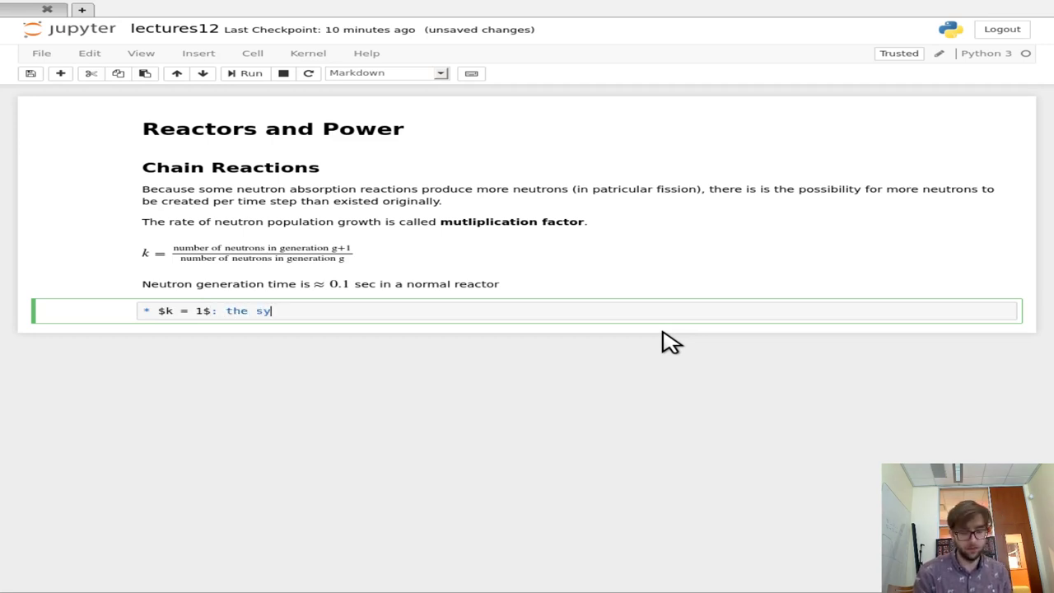
text(stem is)
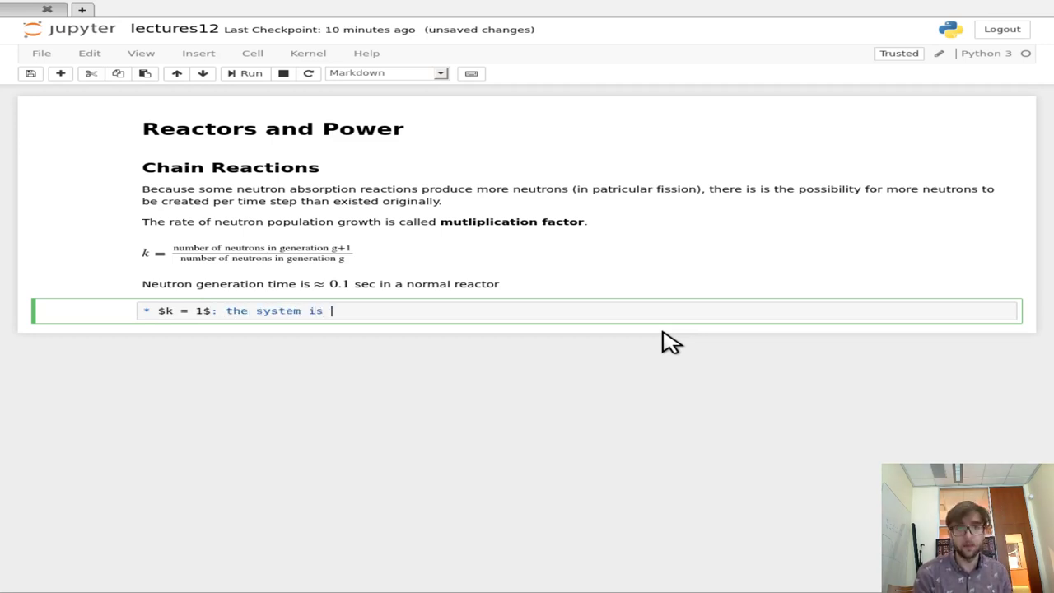
text( **cri)
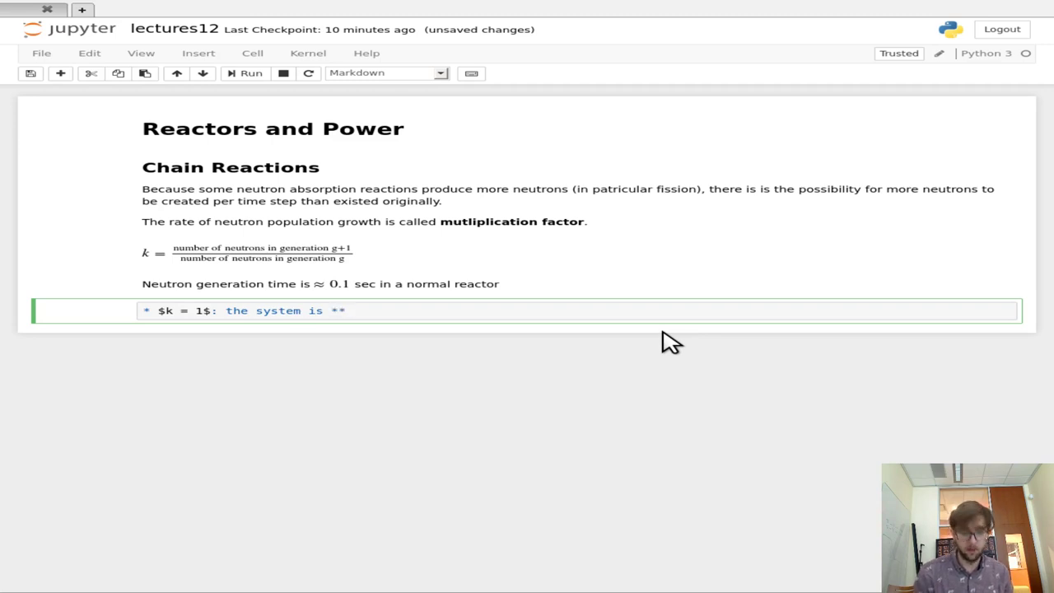
key(ctrl+Left)
key(ctrl+Left)
key(ctrl+Left)
key(ctrl+Left)
key(Left)
key(BackSpace)
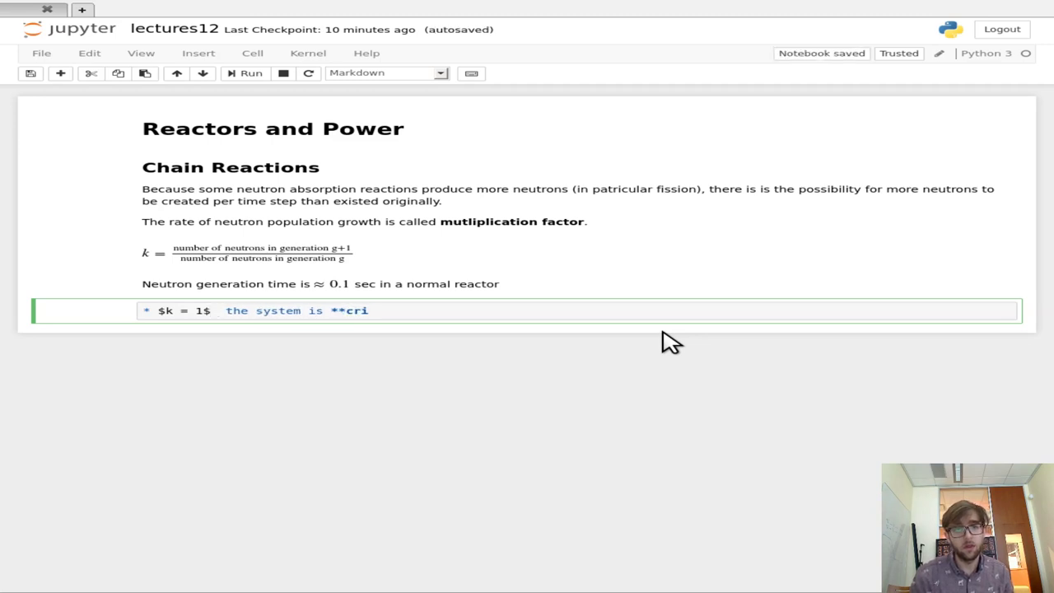
text(:)
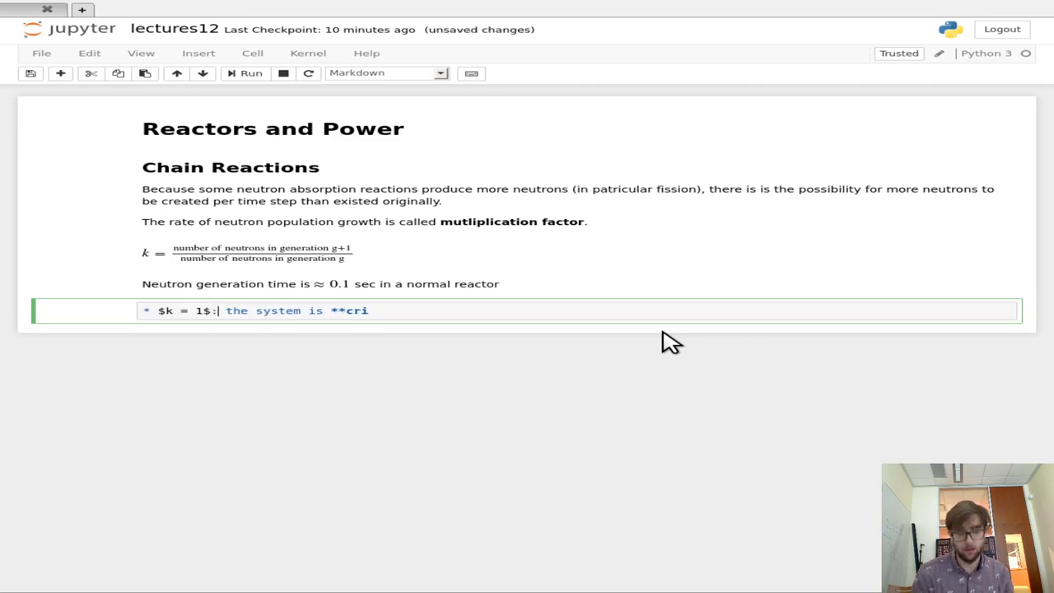
text(tical)
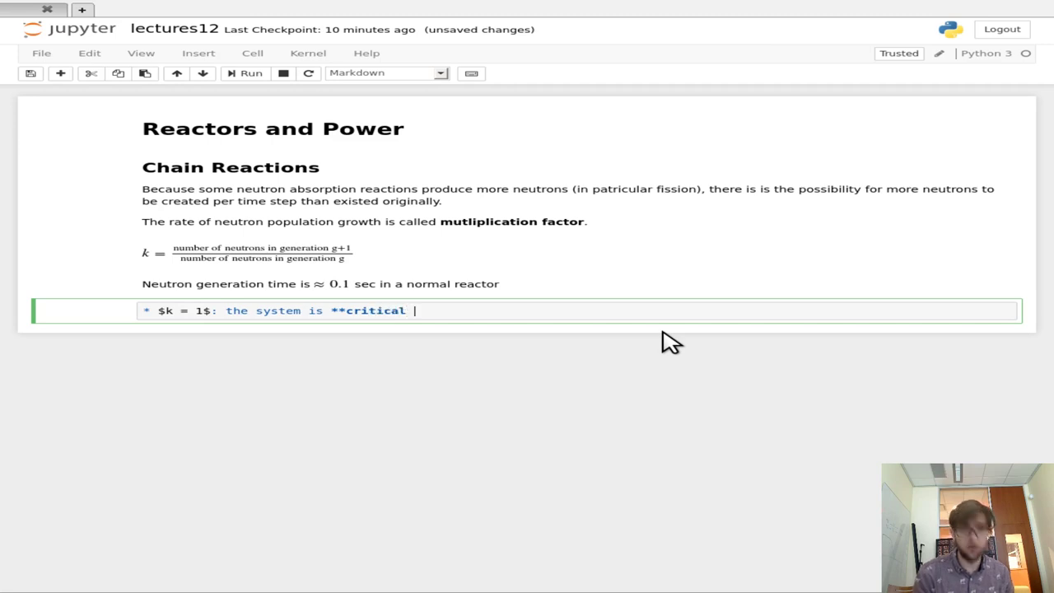
text(**)
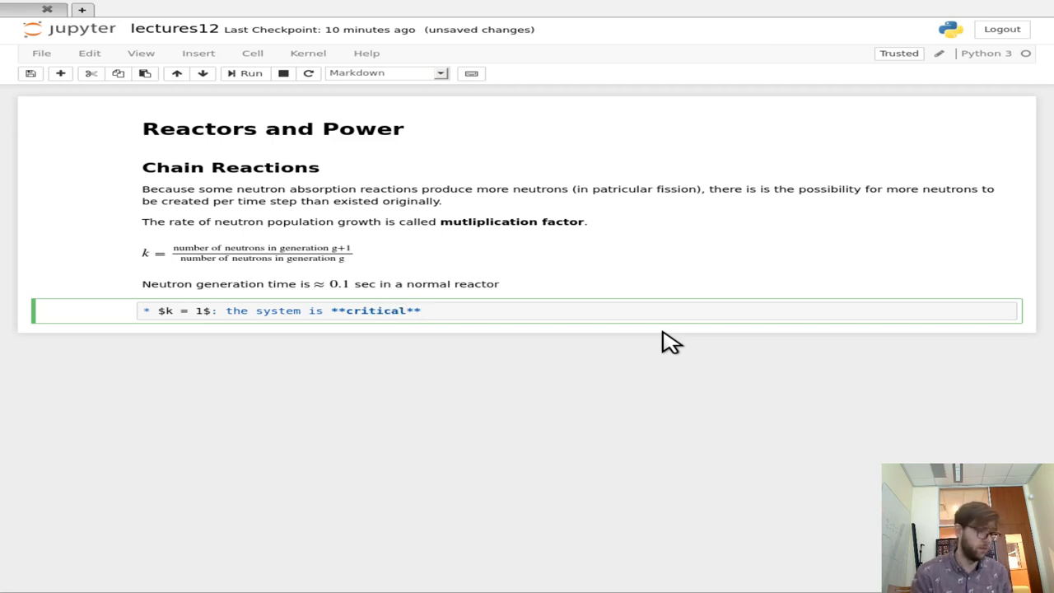
text(. )
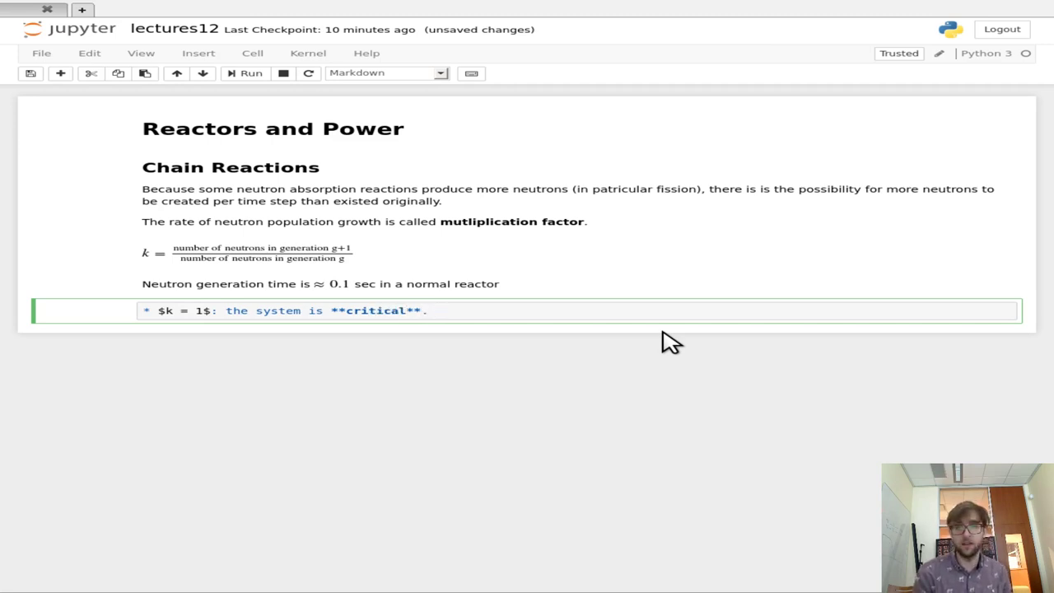
text(The s)
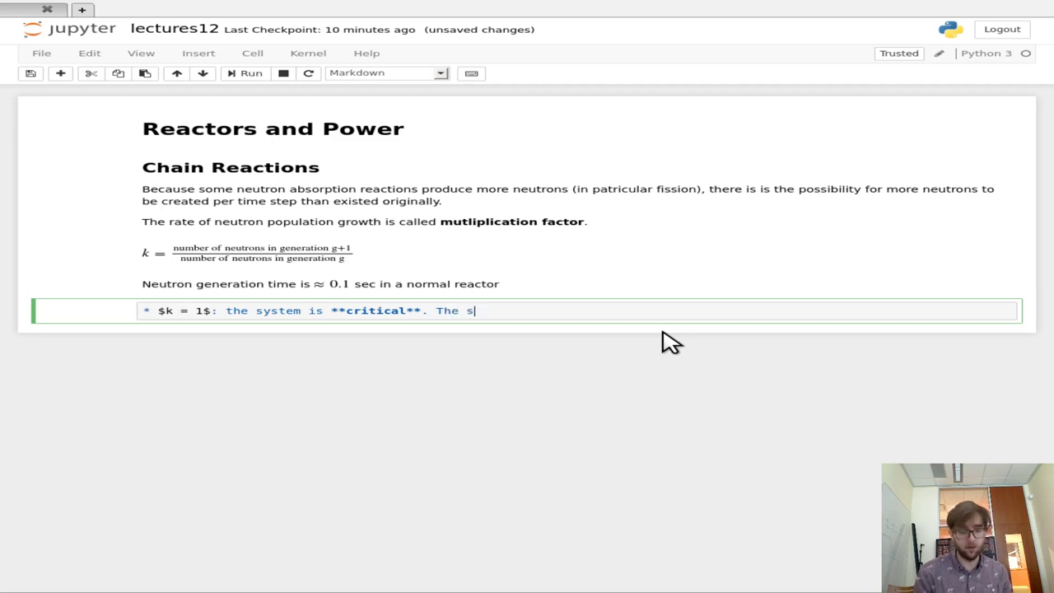
text(ame oumber o)
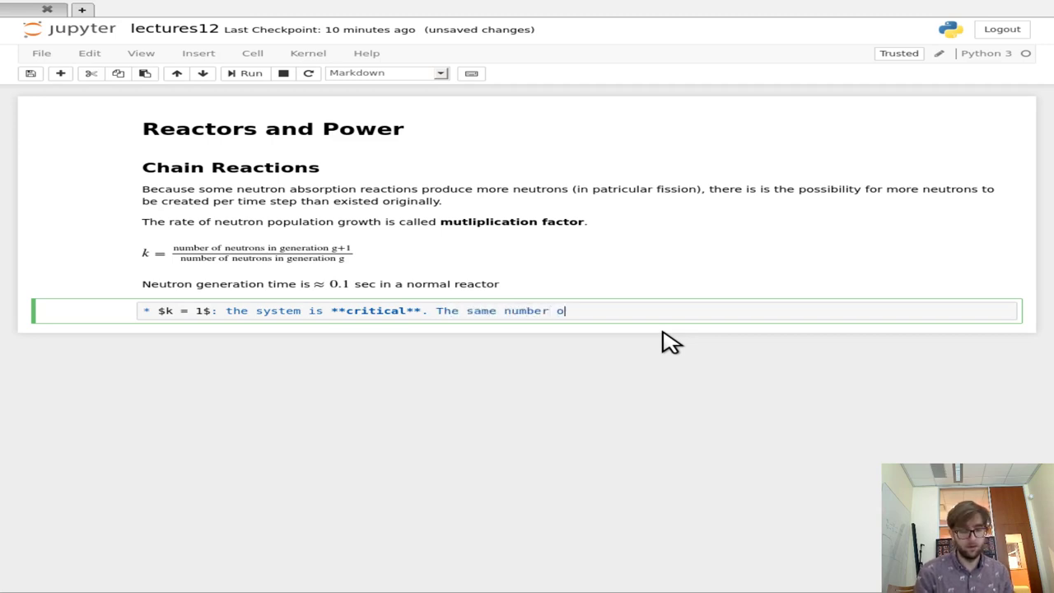
text(f neutron as)
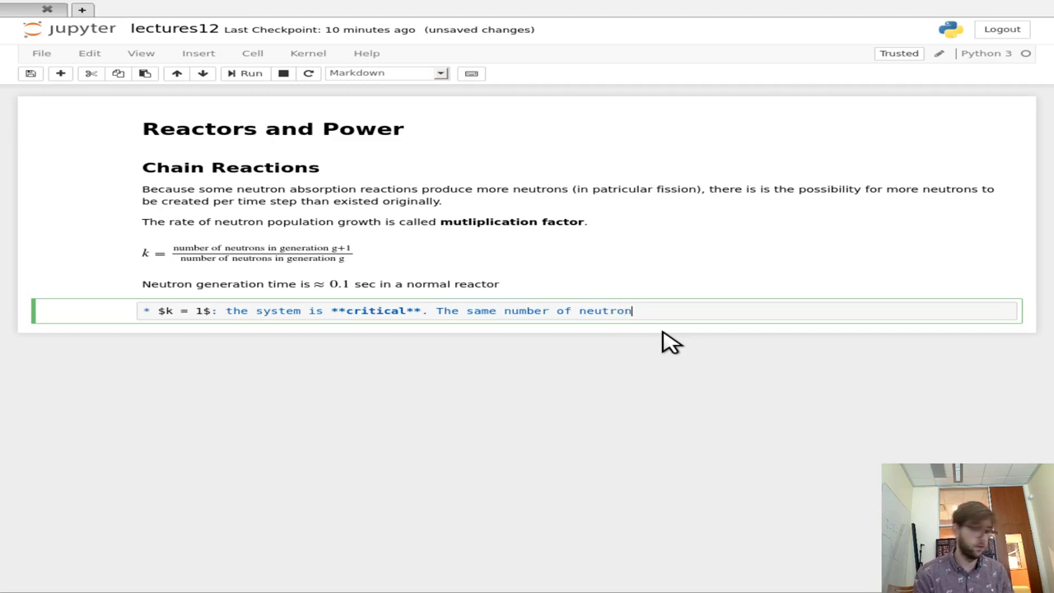
Finish the bullet with 'The same number of neutrons in every generation. Normal reactor operation.'
key(BackSpace)
key(BackSpace)
text(on everty)
key(BackSpace)
key(BackSpace)
key(BackSpace)
key(BackSpace)
key(BackSpace)
key(BackSpace)
key(BackSpace)
key(BackSpace)
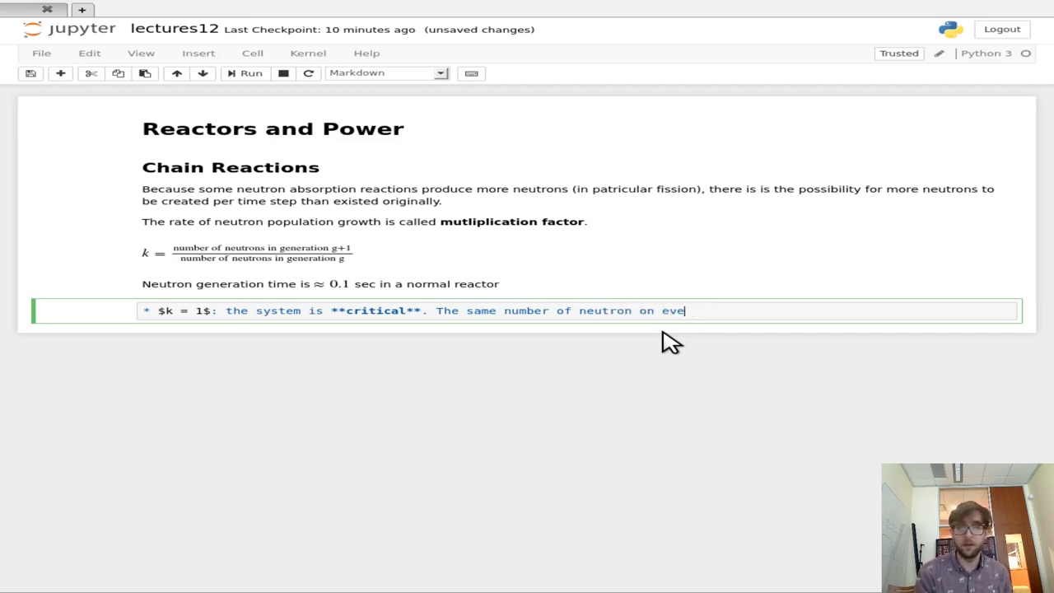
key(BackSpace)
text(in evert)
key(BackSpace)
text(y g)
key(BackSpace)
text(generation)
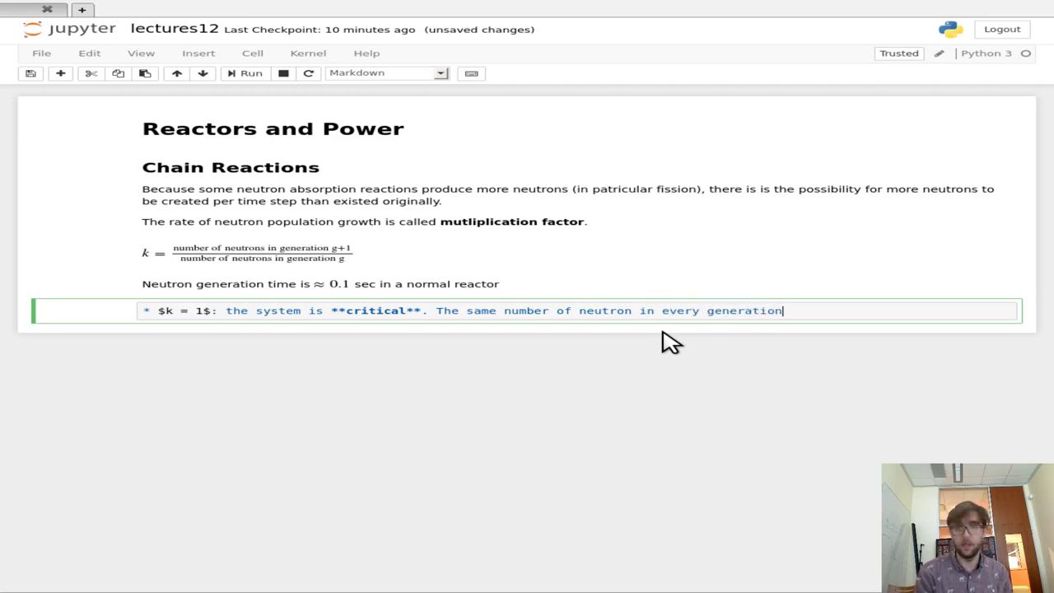
text(. No)
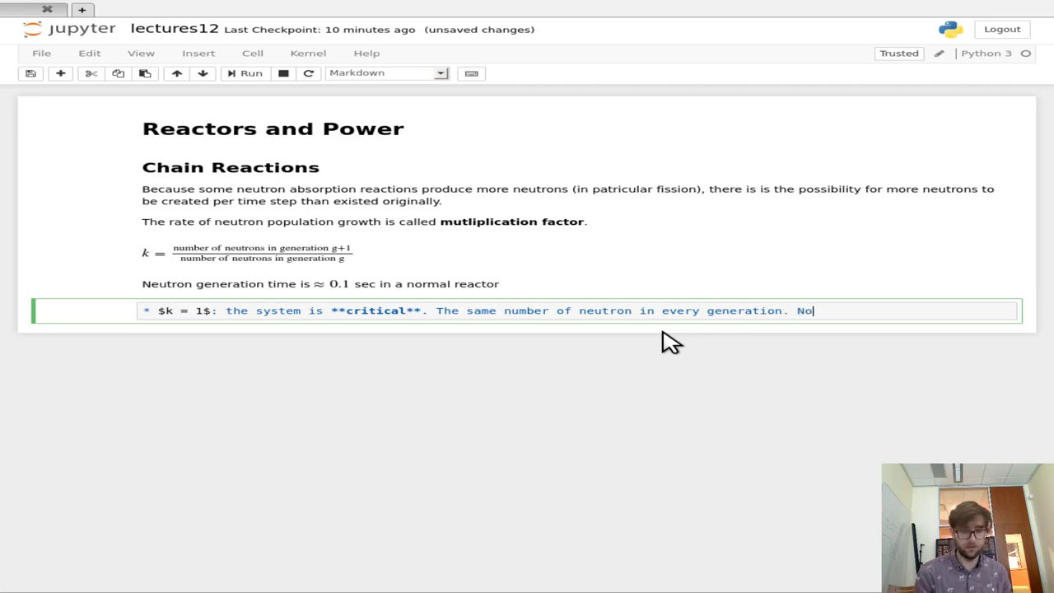
text(rmal rea)
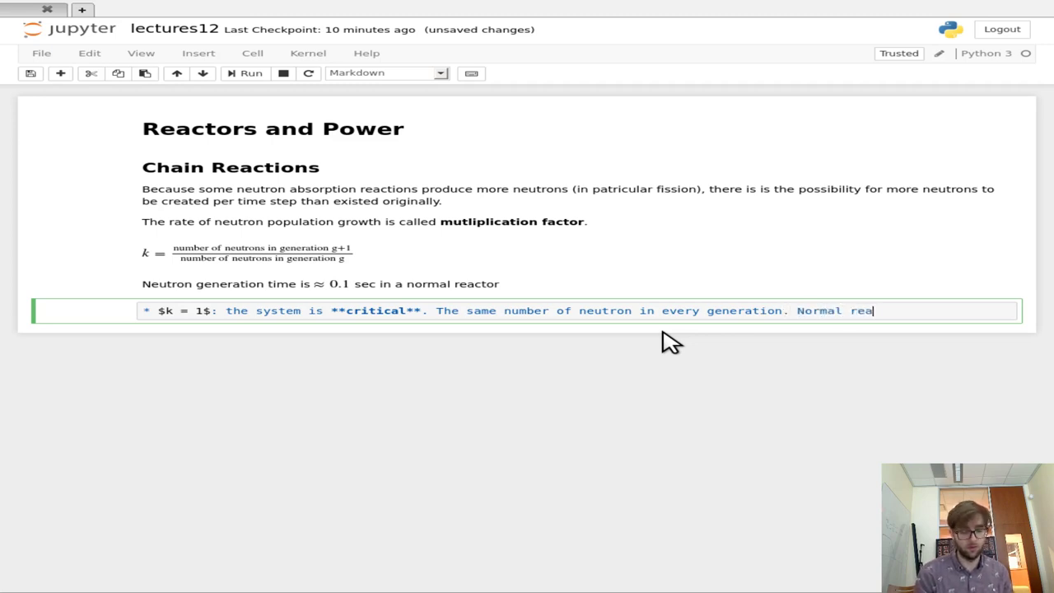
text(ctor operation.)
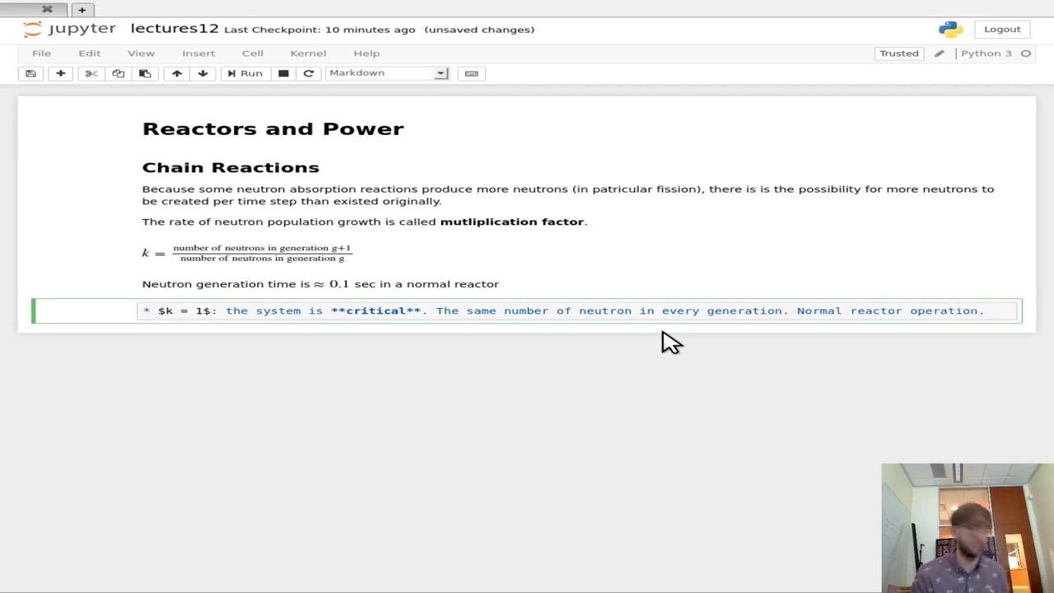
key(Return)
Write the bullet '$k > 1$: Reactor is **super critical**, neutron population grows, needed for startup.'
text(* $$)
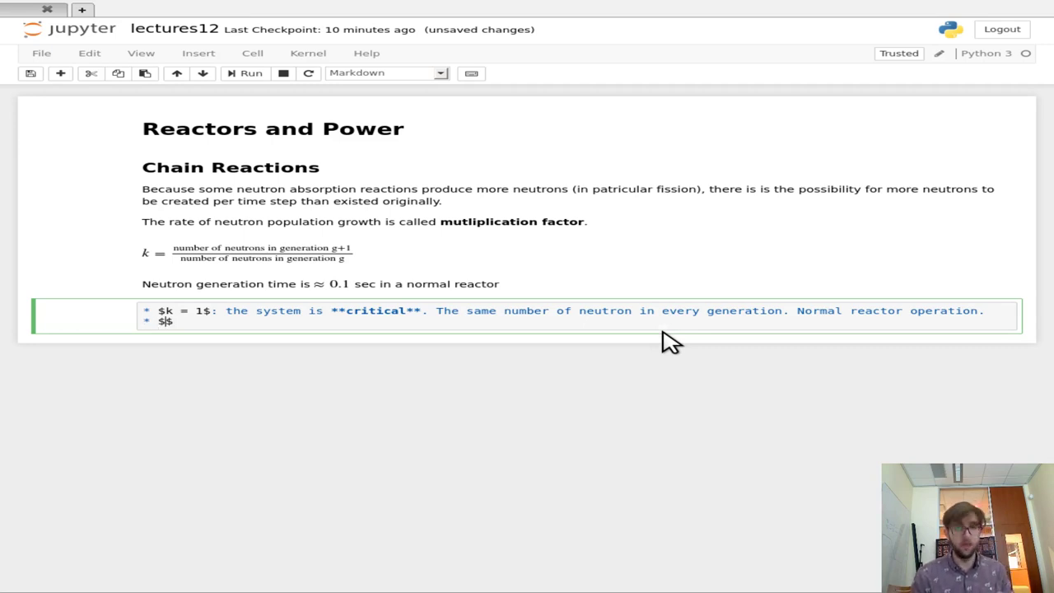
text(k > 1)
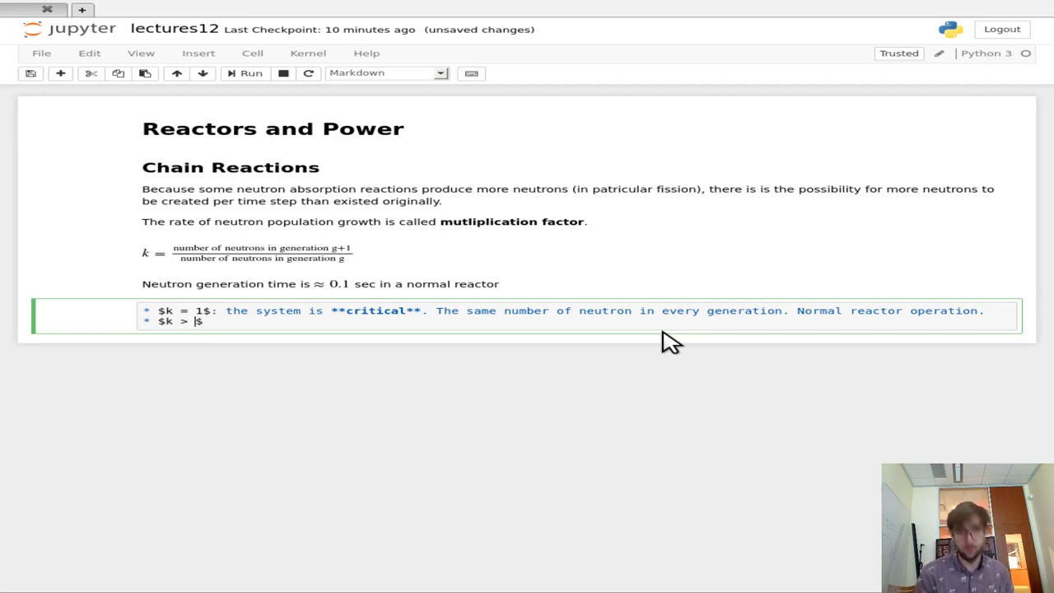
key(Right)
text(: )
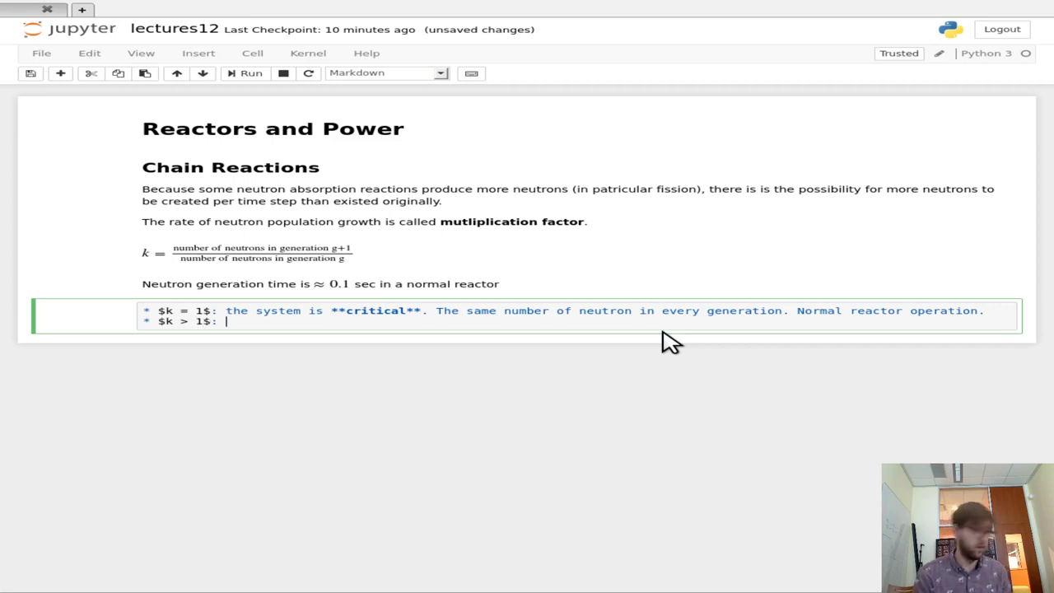
text(Reactor)
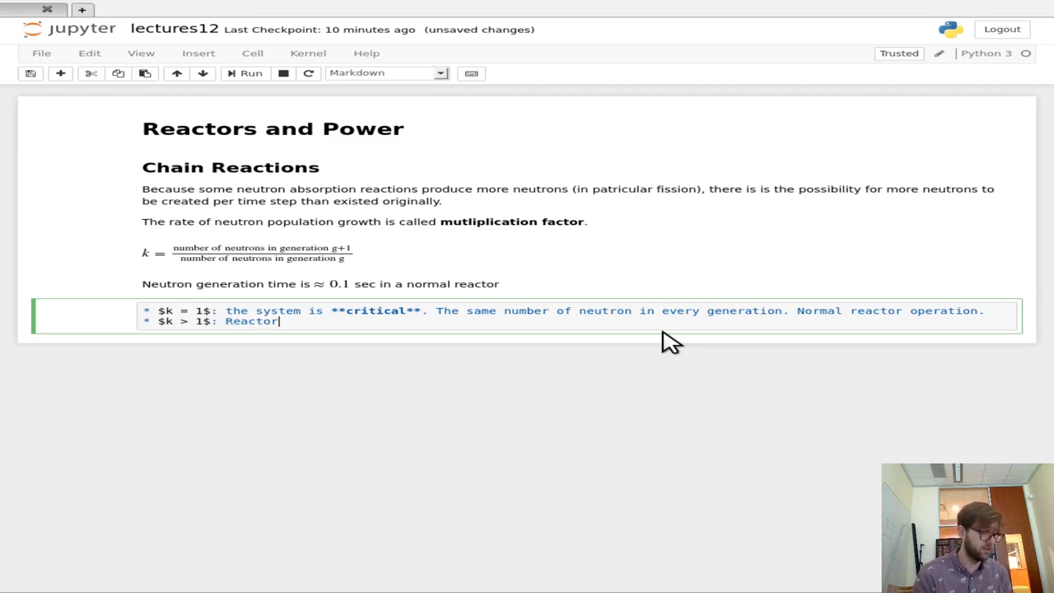
text( is **)
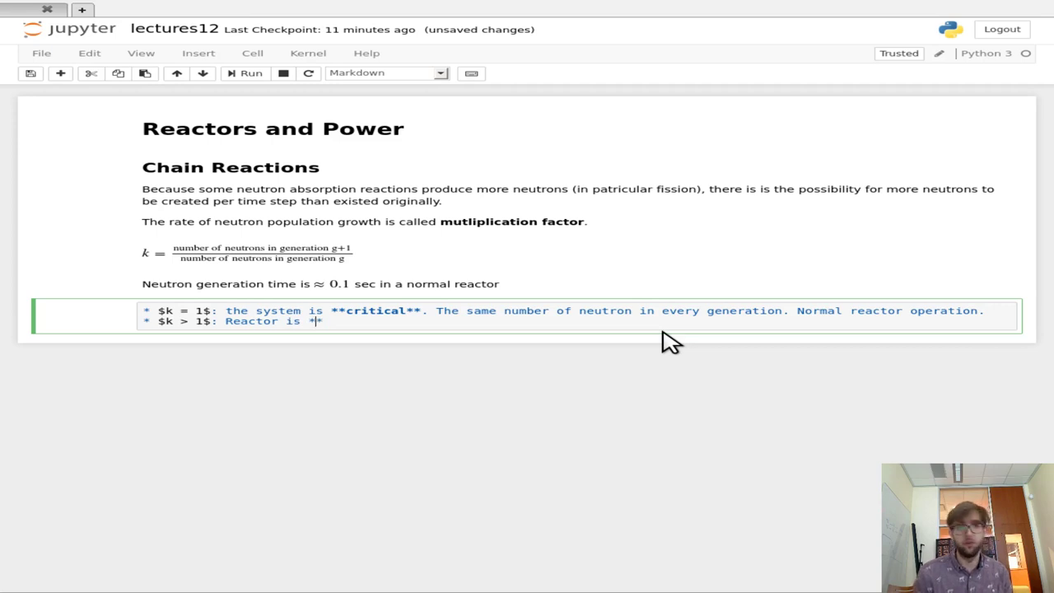
text(super critical**, )
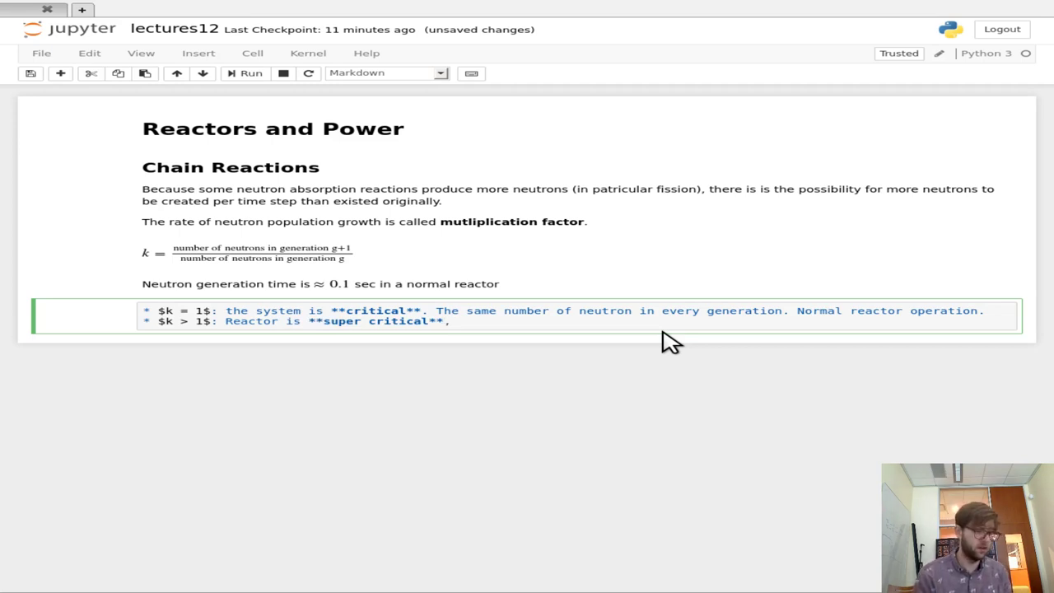
text(neutron population grows.)
key(BackSpace)
key(BackSpace)
text(, needed for startup.)
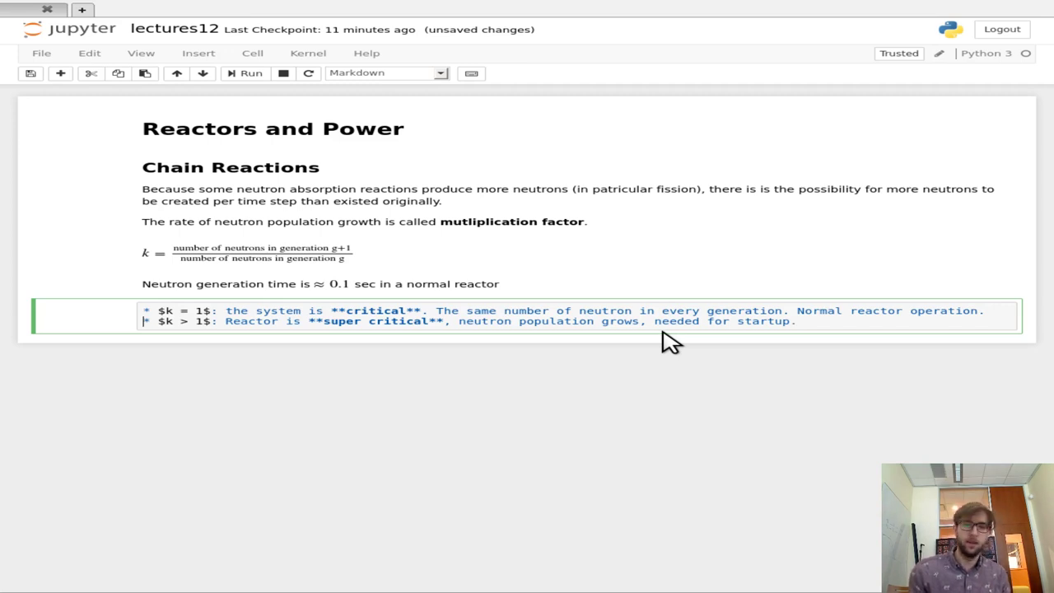
Join 'supercritical' into one word and duplicate the k > 1 bullet as a third line
key(Right)
key(Right)
key(Right)
key(Right)
key(Right)
key(Right)
key(Right)
key(Right)
key(Right)
key(Right)
key(Right)
key(Right)
key(Right)
key(Right)
key(Right)
key(Right)
key(Right)
key(Right)
key(Right)
key(Right)
key(Right)
key(Right)
key(Right)
key(BackSpace)
key(End)
key(shift+Home)
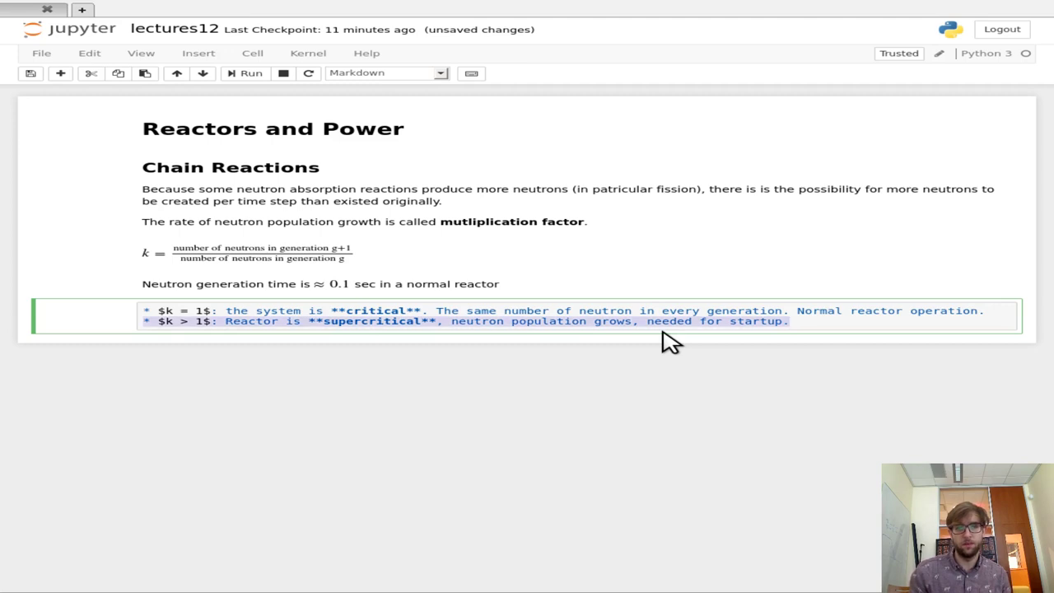
key(ctrl+c)
key(End)
key(Return)
key(ctrl+v)
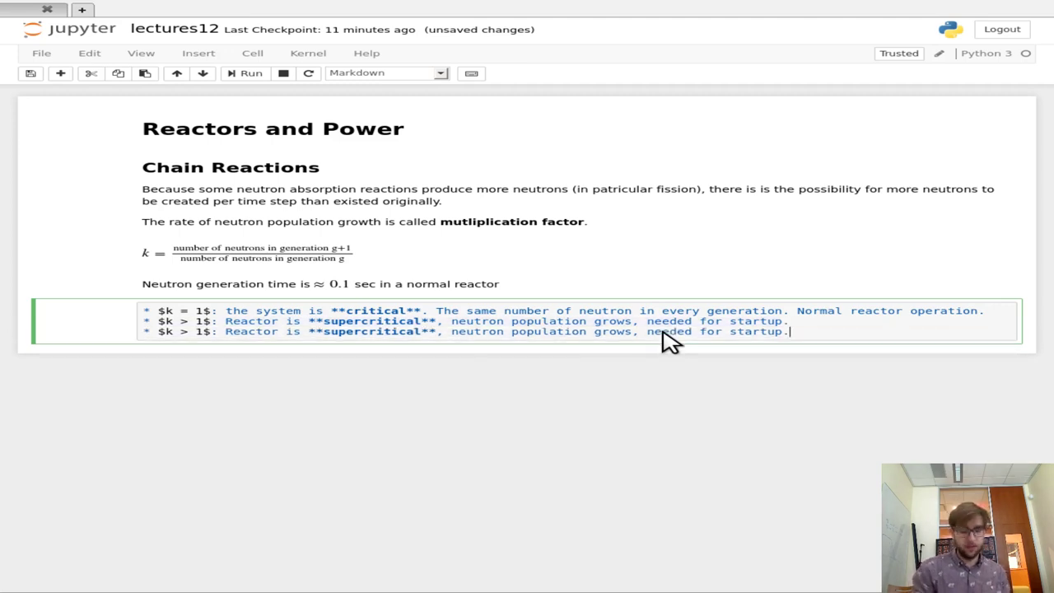
Edit the copied line to read k < 1, subcritical, neutron population decreases
key(Home)
key(Right)
key(Right)
key(Right)
key(Right)
key(Right)
key(Delete)
text(<)
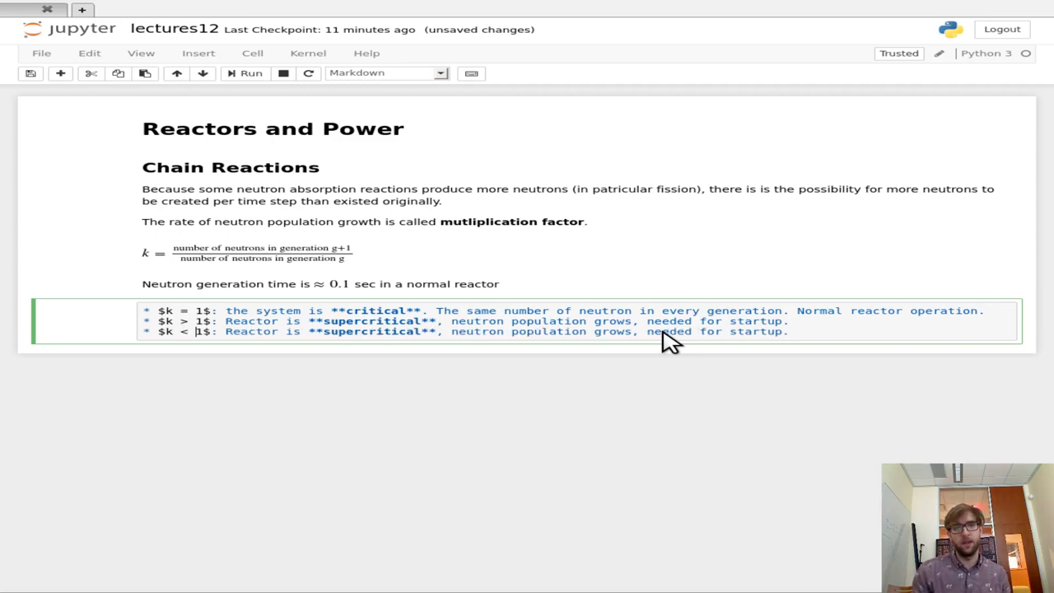
key(Right)
key(Right)
key(Right)
key(Right)
key(Right)
key(Right)
key(Right)
key(Right)
key(Right)
key(Delete)
key(Delete)
key(Delete)
key(Delete)
text(ub)
key(Right)
key(Right)
key(Right)
key(Right)
key(Right)
key(Right)
key(Right)
key(Right)
key(Right)
key(Right)
key(Right)
key(Right)
key(Right)
key(Right)
key(Right)
key(Right)
key(Right)
key(Right)
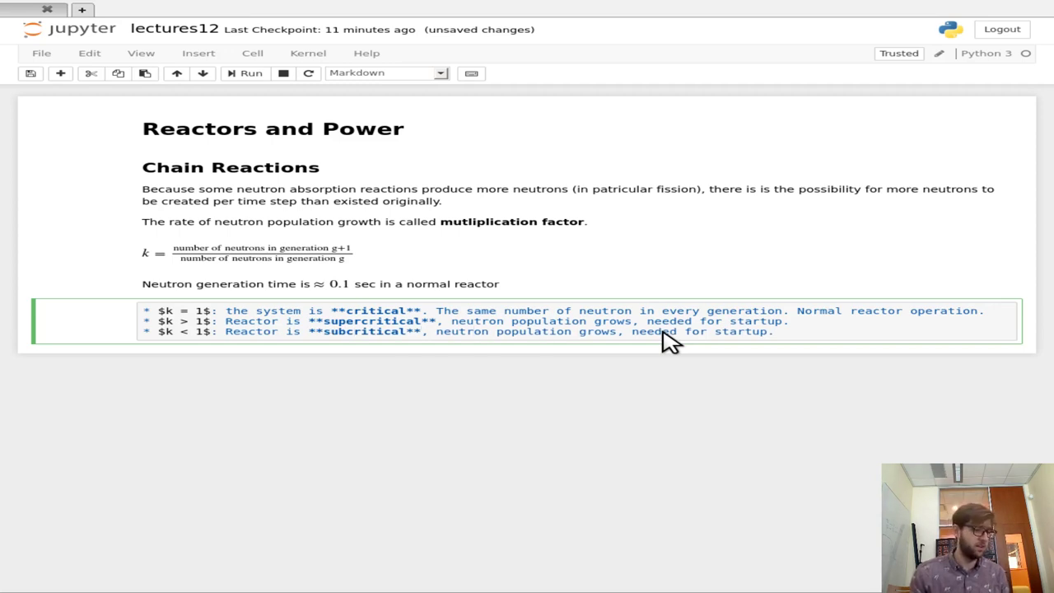
key(Right)
key(Right)
key(Right)
key(Right)
key(BackSpace)
key(BackSpace)
key(BackSpace)
key(BackSpace)
key(BackSpace)
text(decreAs)
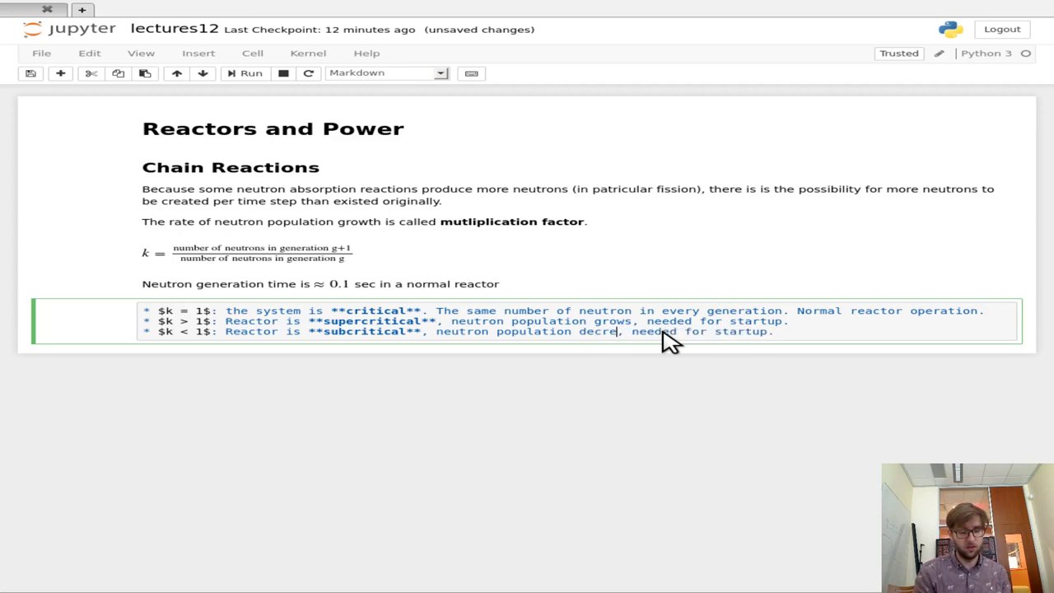
key(BackSpace)
key(BackSpace)
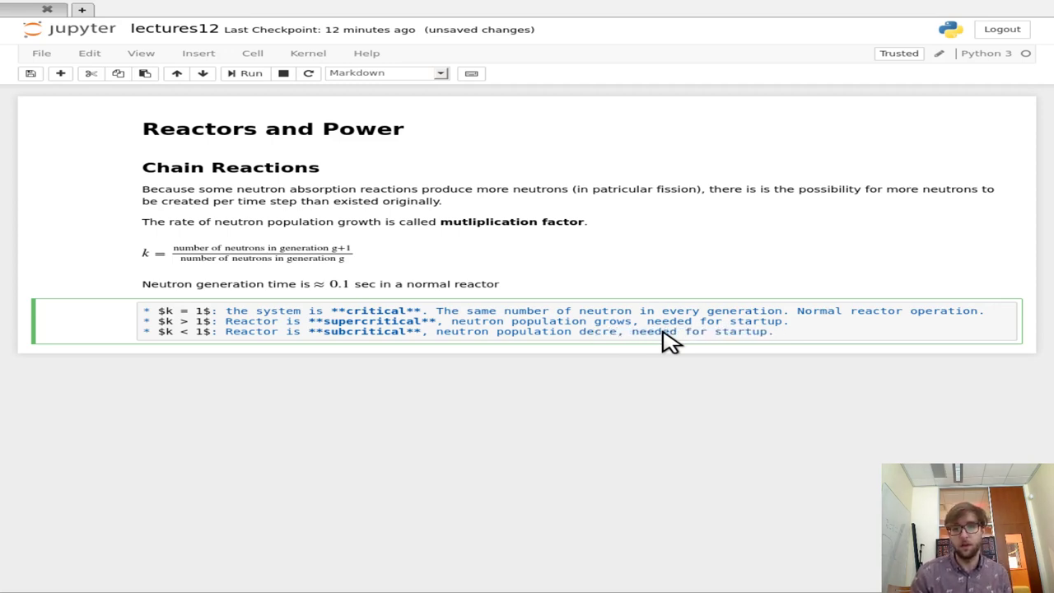
text(ases)
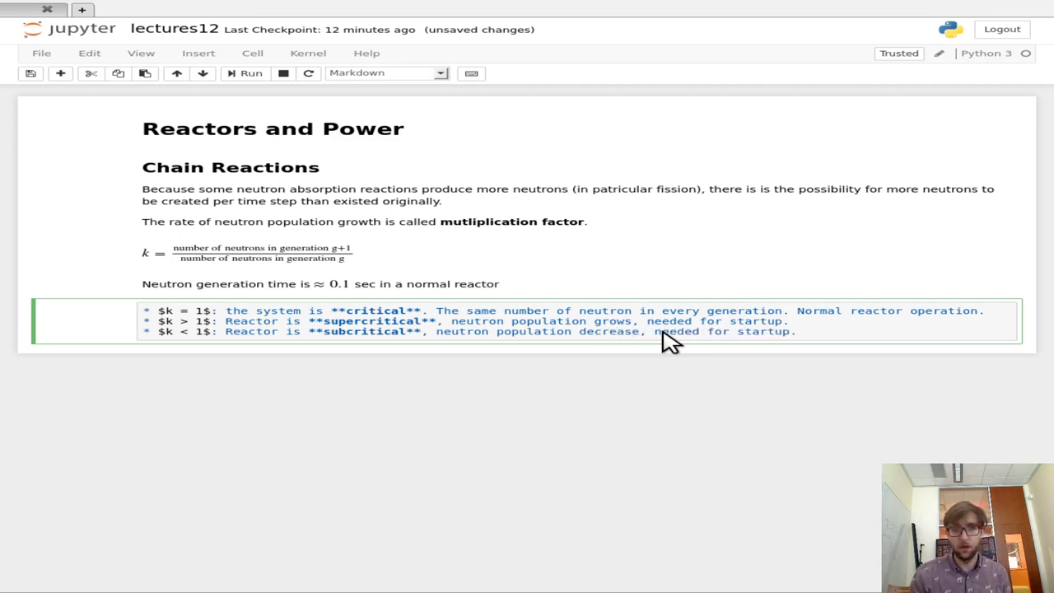
Replace 'startup' with 'shutdown' and render the three-bullet list with a new cell below
key(End)
key(Left)
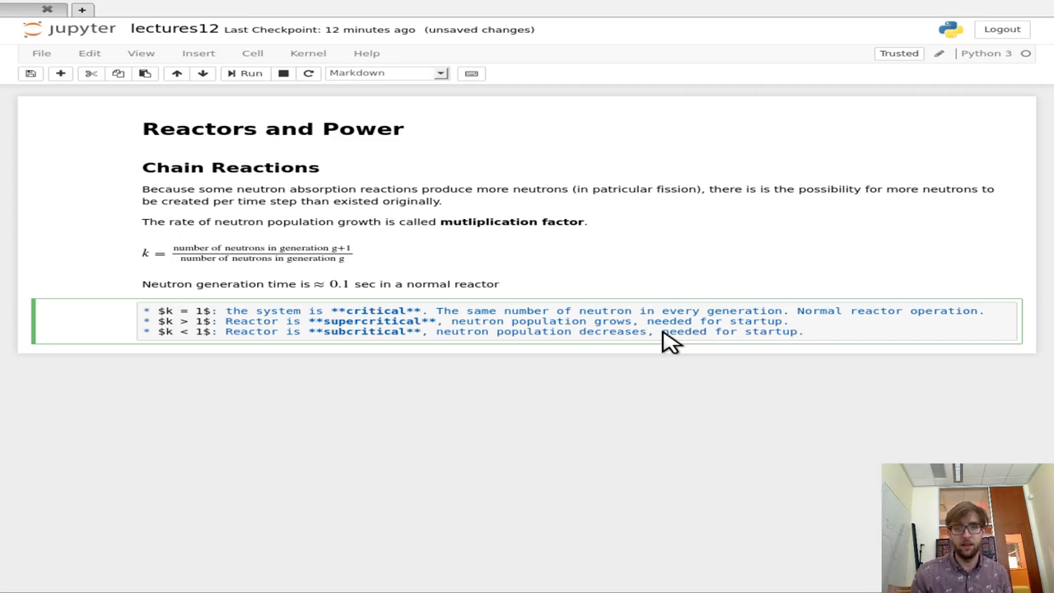
key(BackSpace)
key(BackSpace)
key(BackSpace)
key(BackSpace)
key(BackSpace)
key(BackSpace)
key(BackSpace)
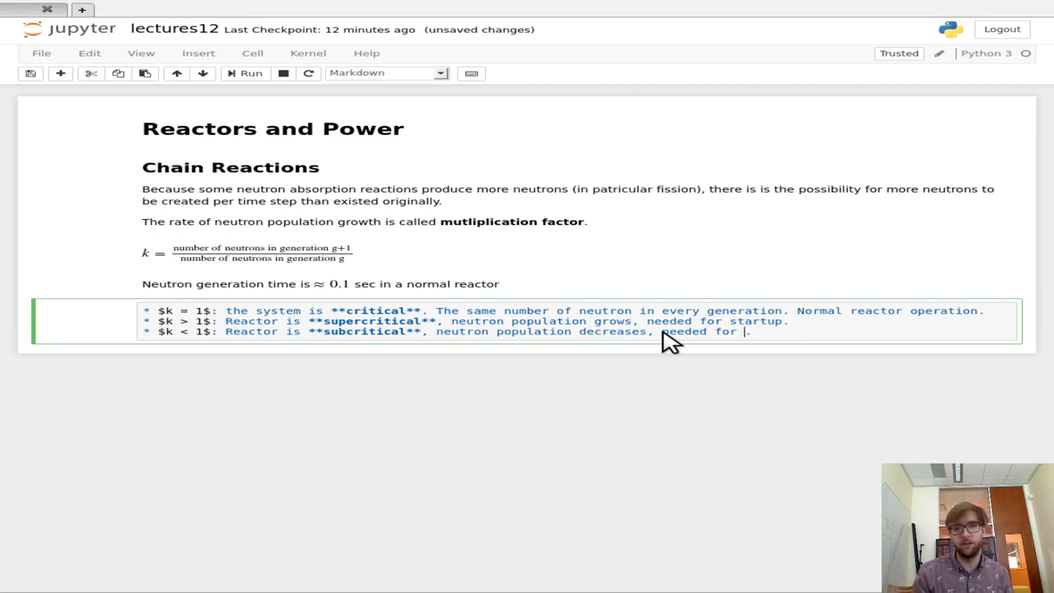
text(sh)
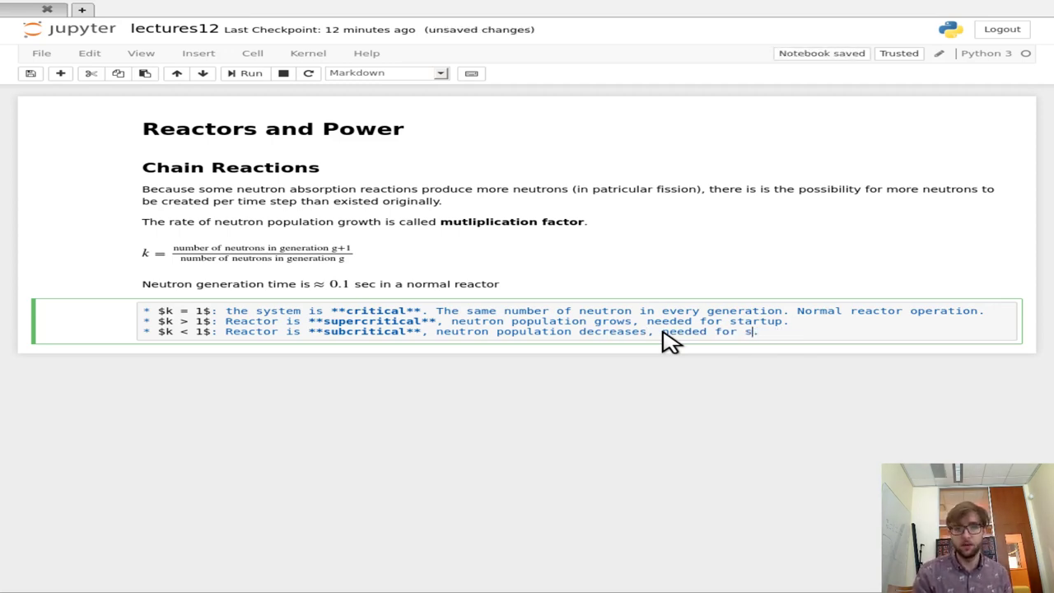
text(t)
key(BackSpace)
text(utdown)
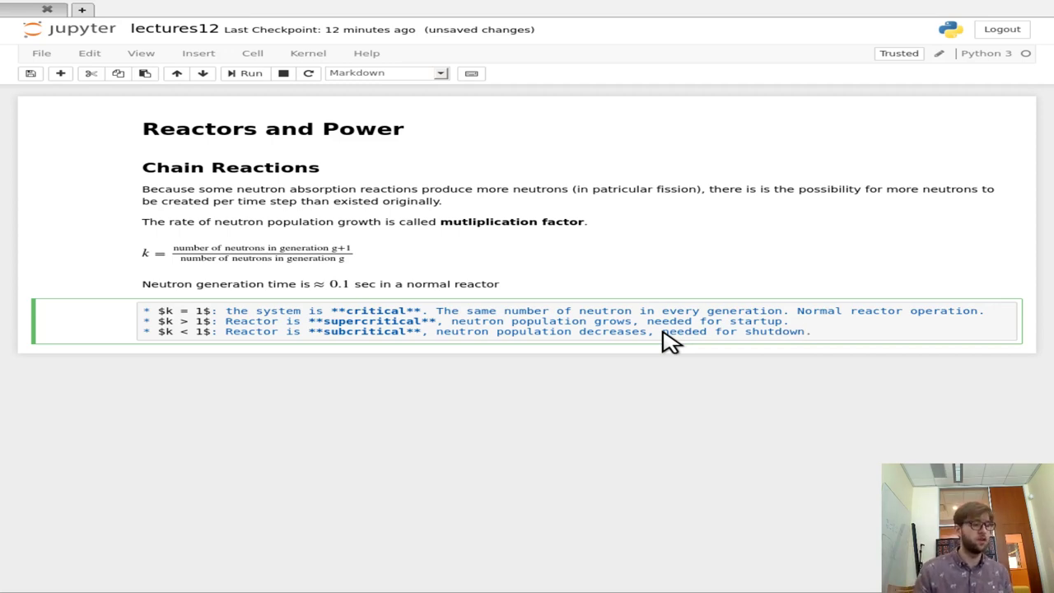
key(alt+Return)
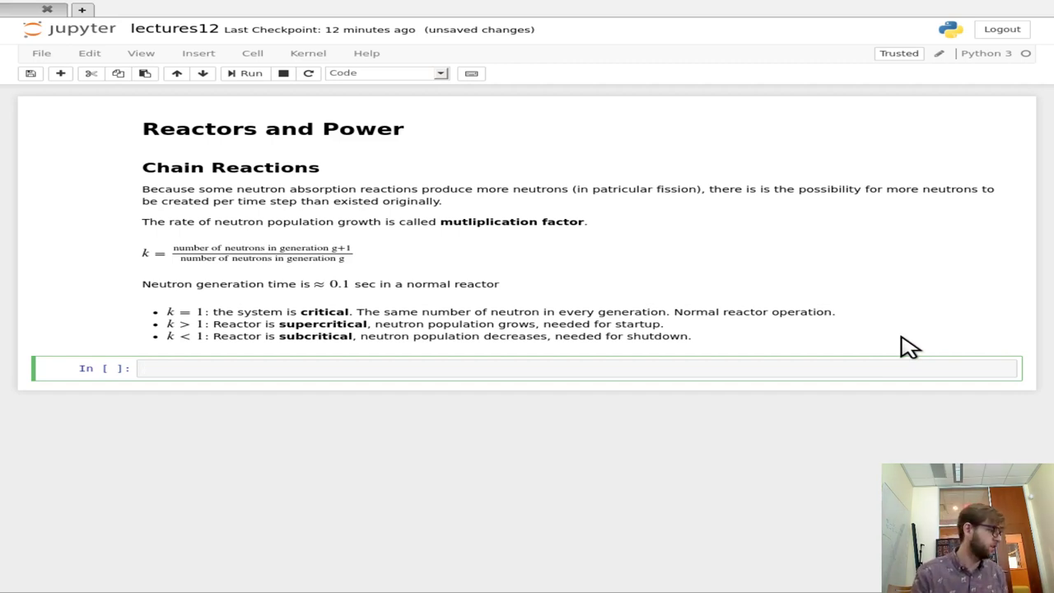
Convert the new cell to Markdown and remove the stray 'm'
text(m)
key(Escape)
key(m)
key(Return)
key(BackSpace)
Type the heading '## Conversion' and begin 'Conversion is the' below it
text(#)
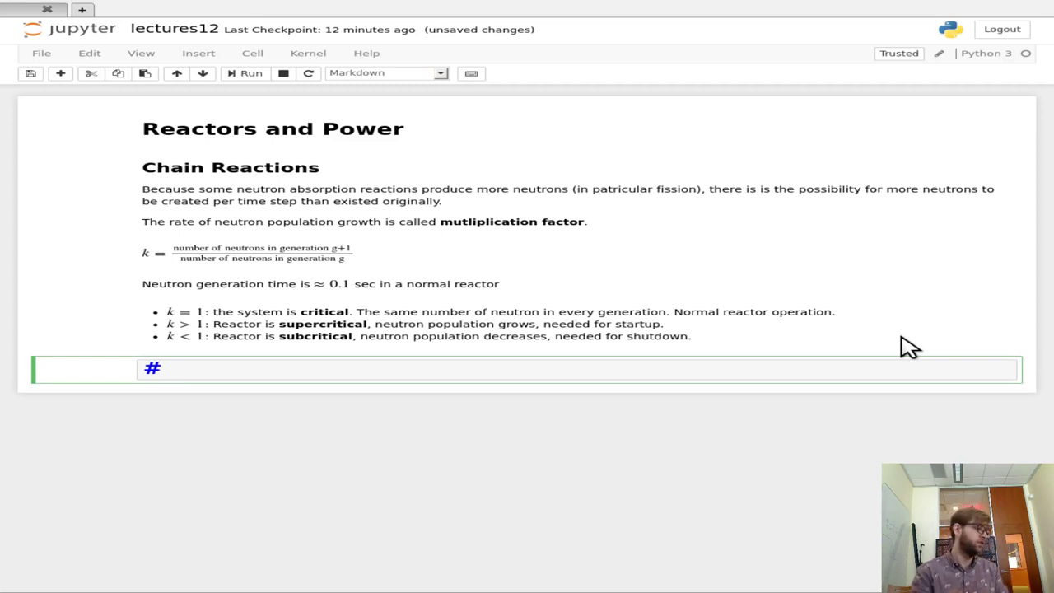
text(# )
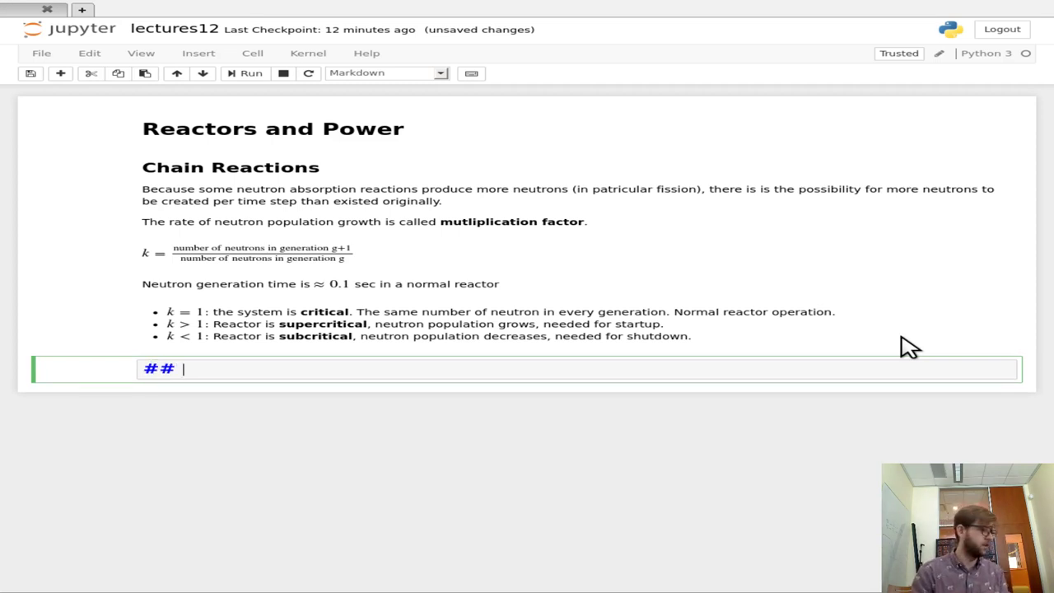
text(Conversion)
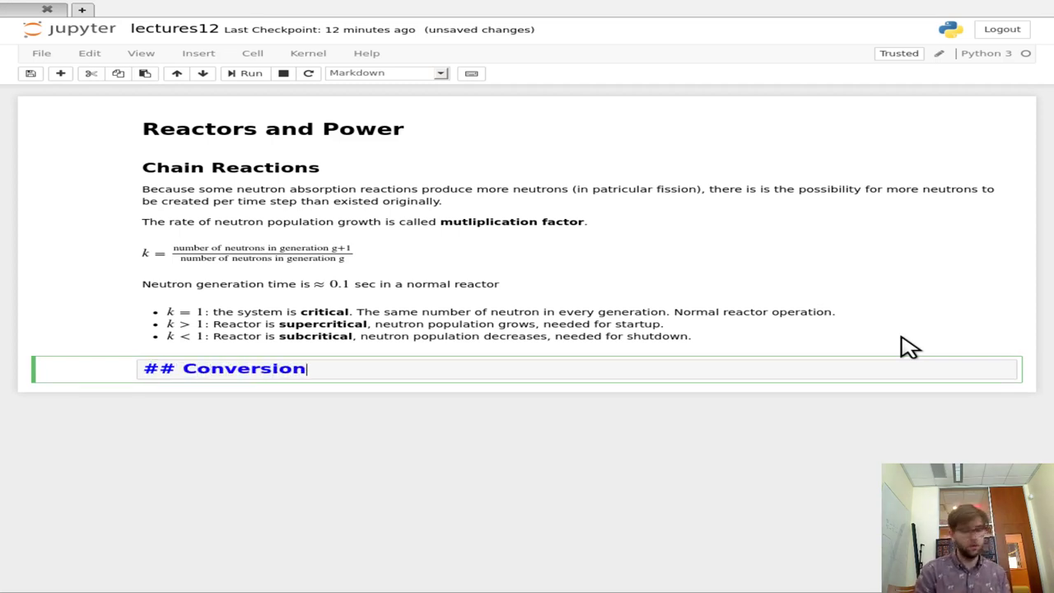
key(Return)
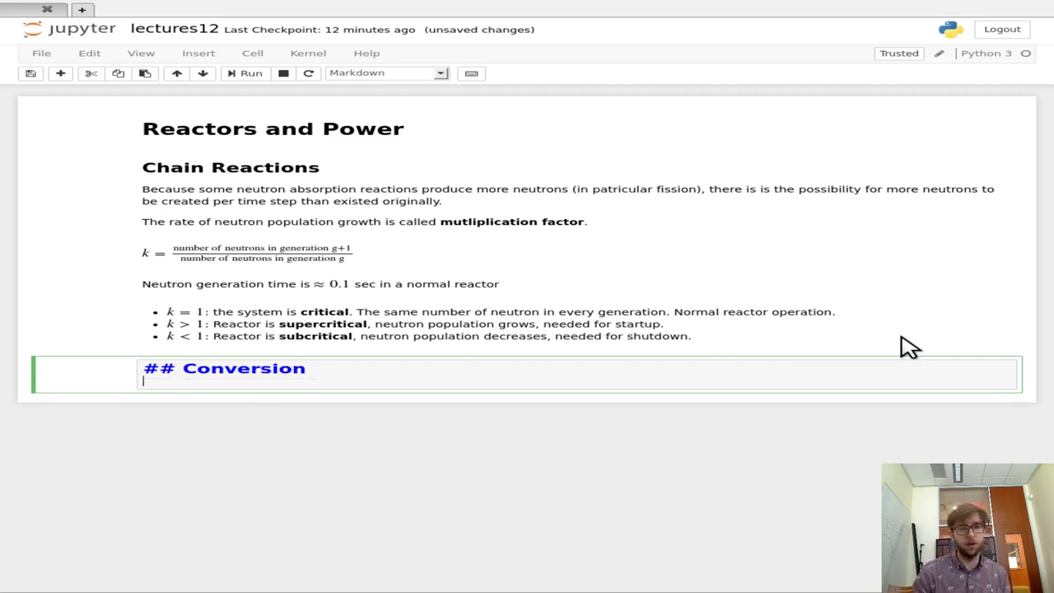
text(Conversion is the)
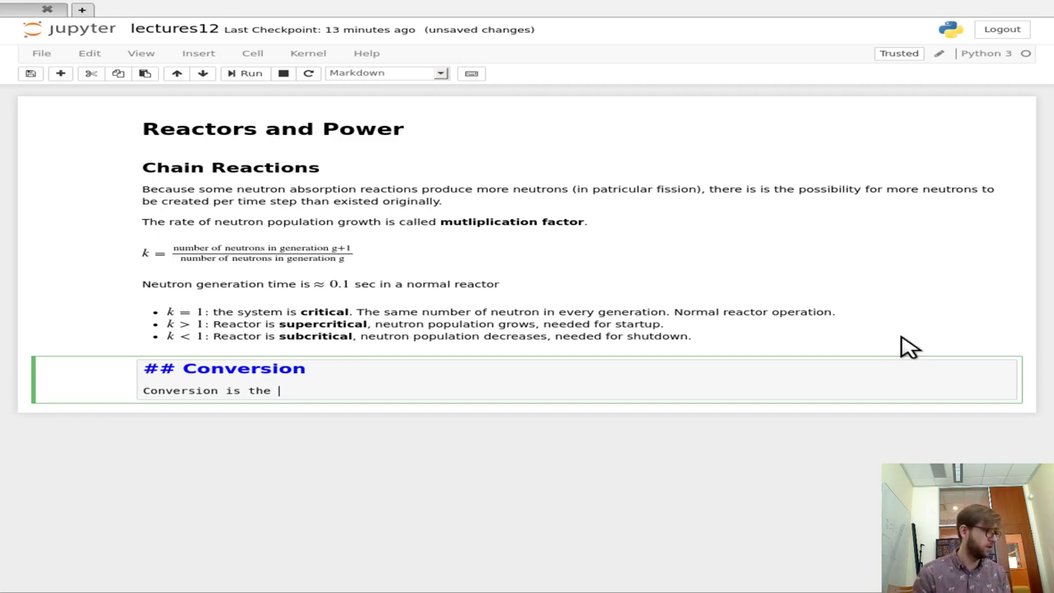
Continue the sentence: 'process by which non-fissile material absorb neutrons'
text(process)
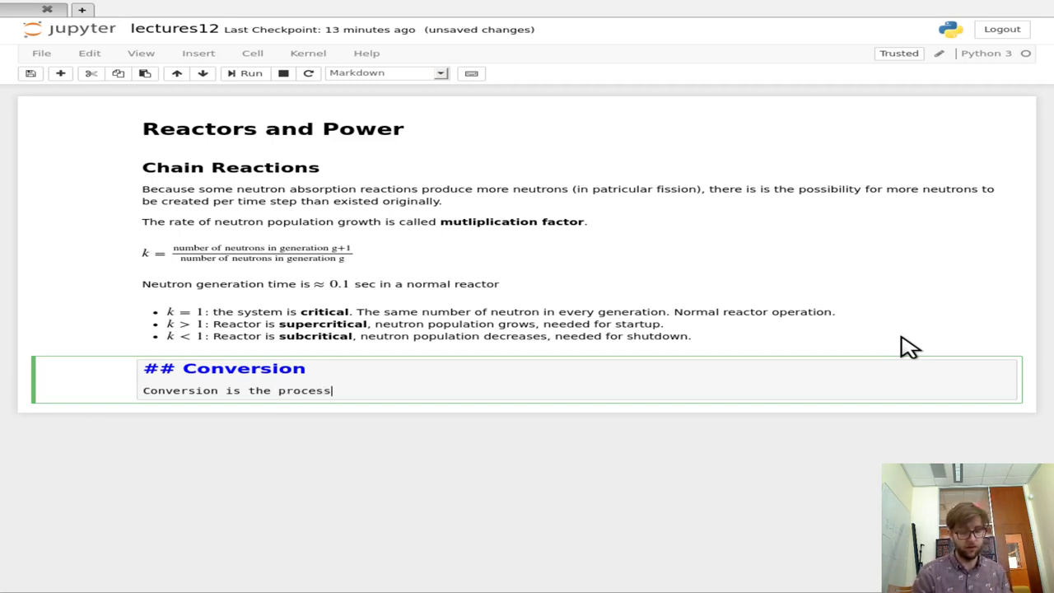
text( by which n)
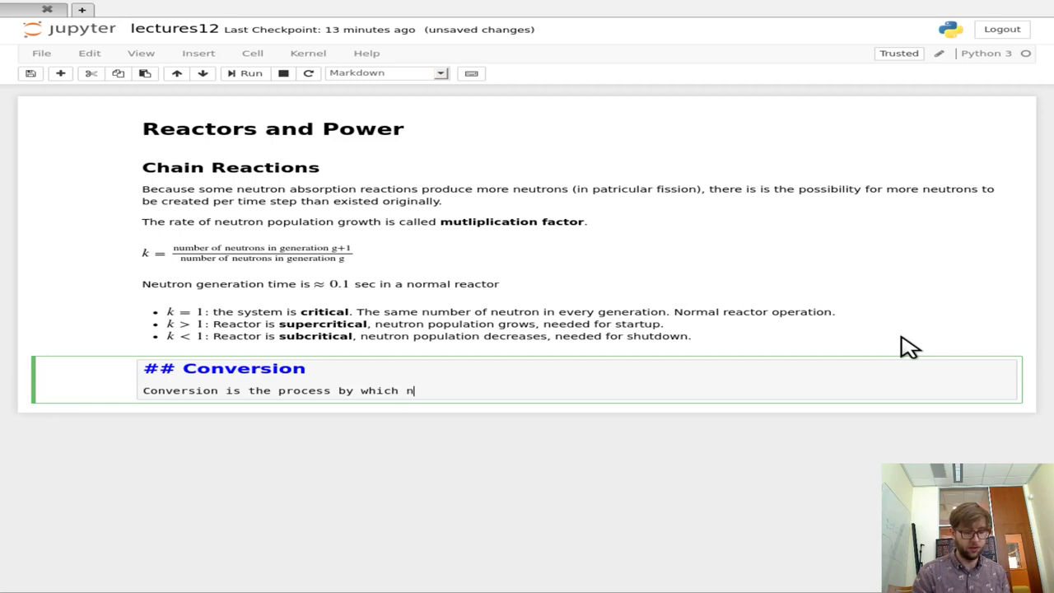
text(on-fissi)
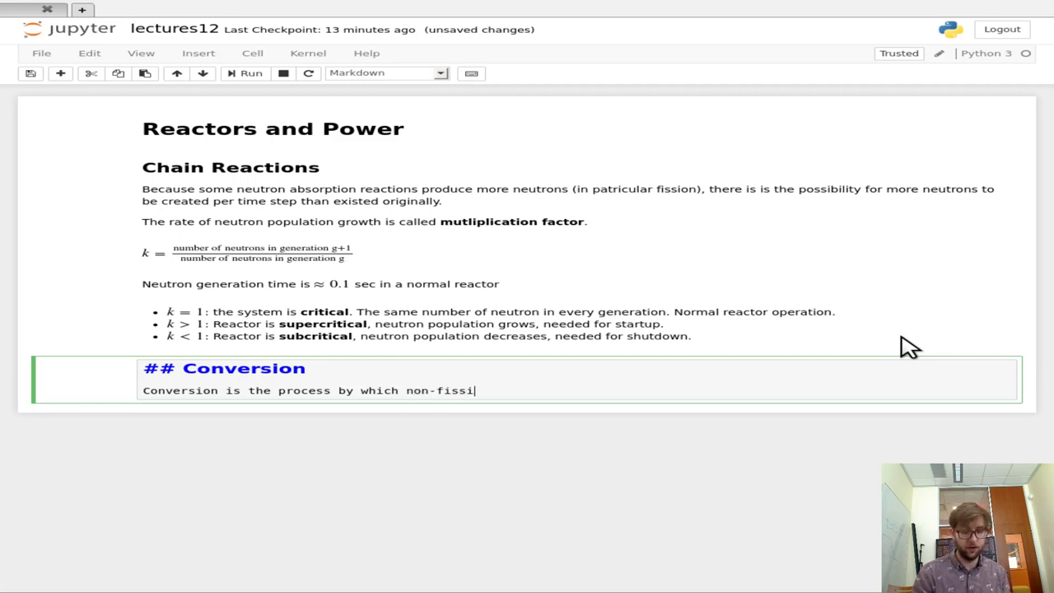
text(le )
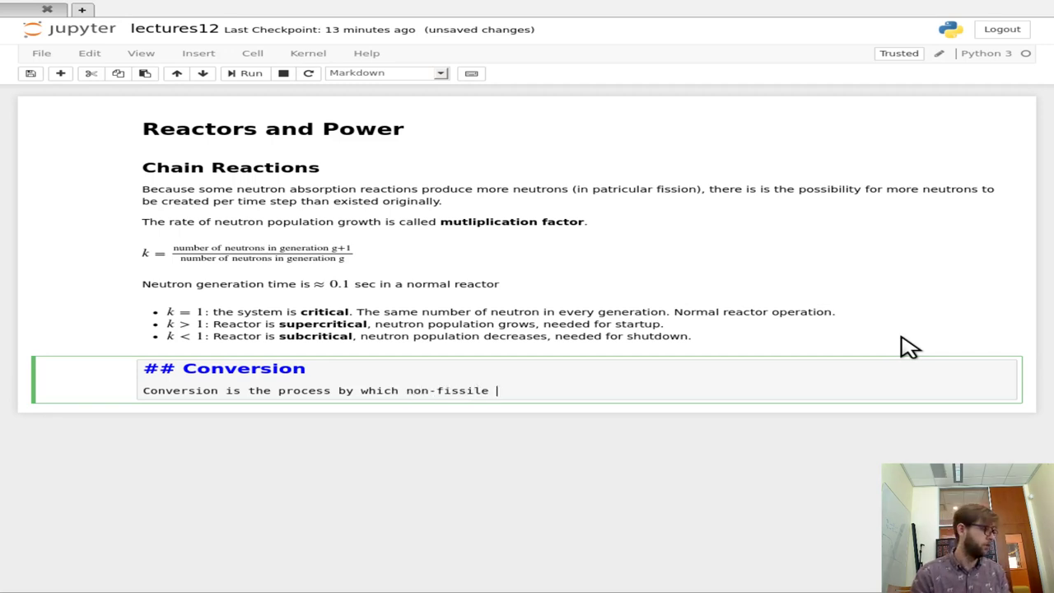
text(material )
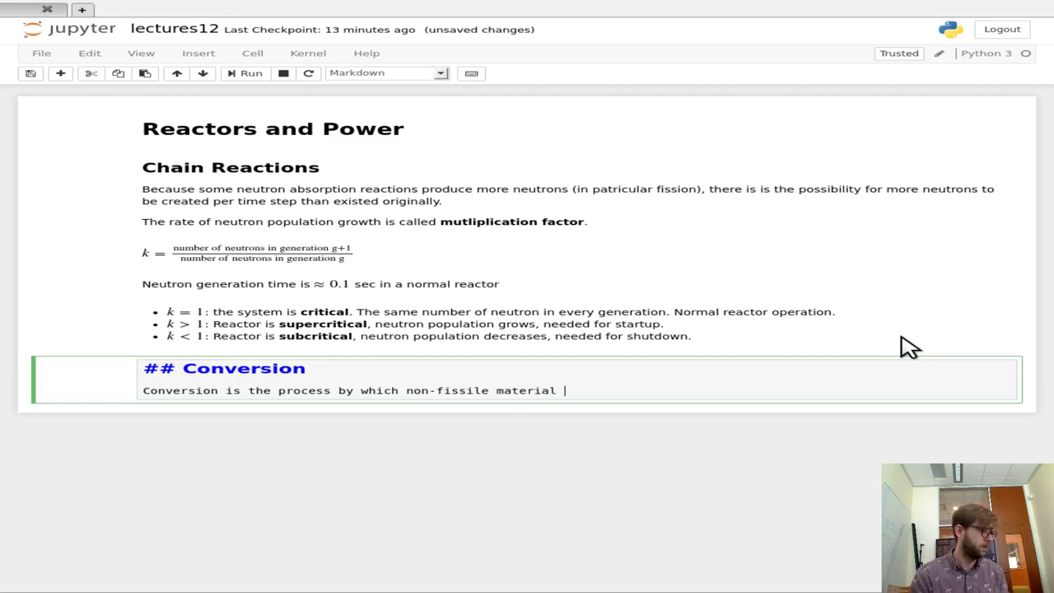
text(ab)
key(BackSpace)
key(BackSpace)
text(ab)
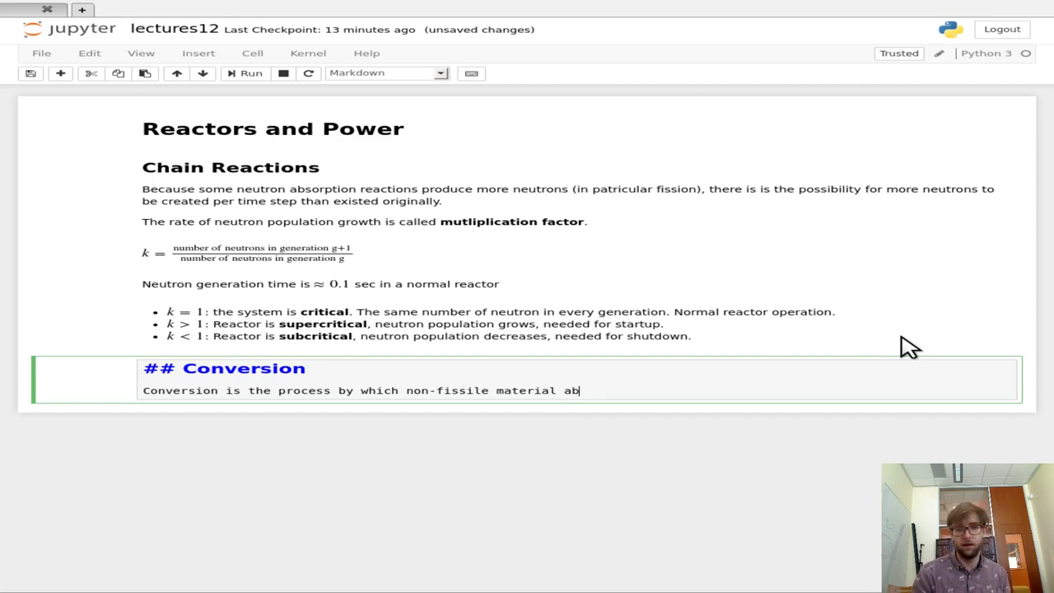
text(sorb nuclide)
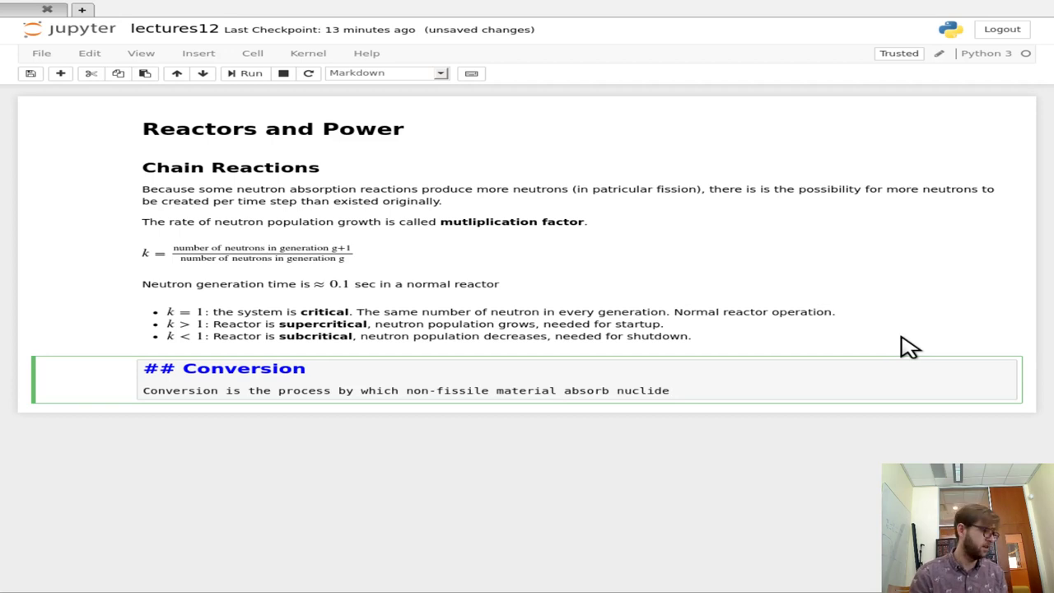
key(BackSpace)
key(BackSpace)
key(BackSpace)
key(BackSpace)
key(BackSpace)
key(BackSpace)
key(BackSpace)
key(BackSpace)
text(neutrons a)
End it with 'and become fissile.' and start a new paragraph
key(BackSpace)
key(BackSpace)
key(BackSpace)
text(s and becau)
key(BackSpace)
key(BackSpace)
text(ome filles)
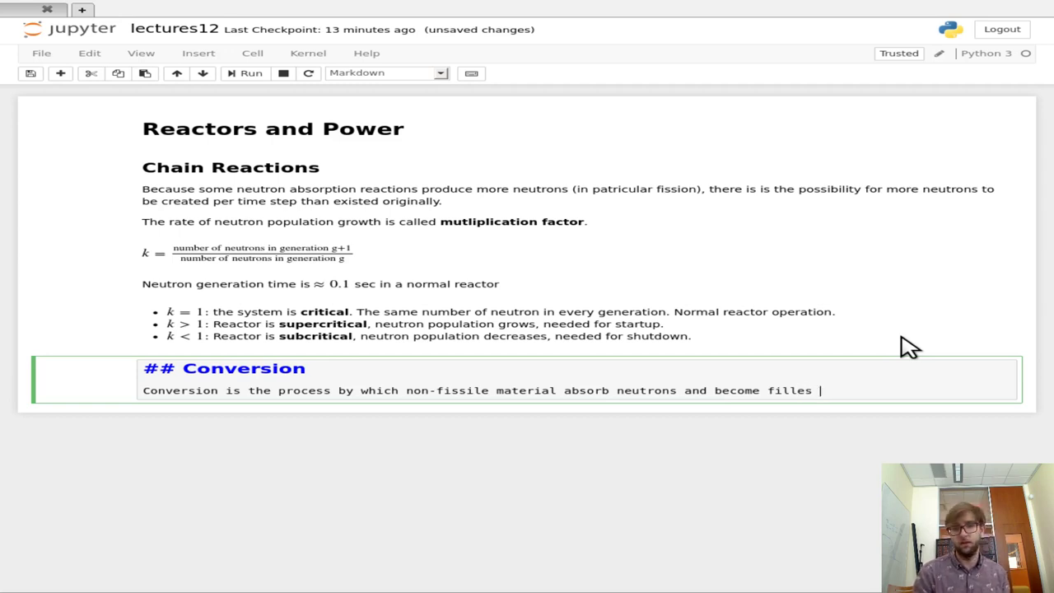
key(BackSpace)
key(BackSpace)
key(BackSpace)
key(BackSpace)
key(BackSpace)
text(ssile.,)
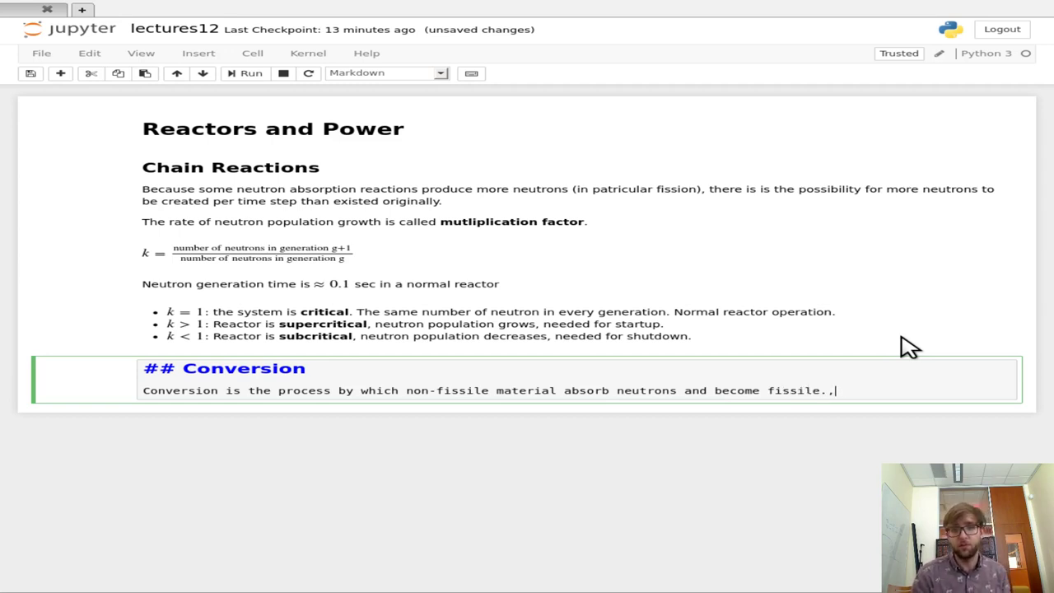
key(BackSpace)
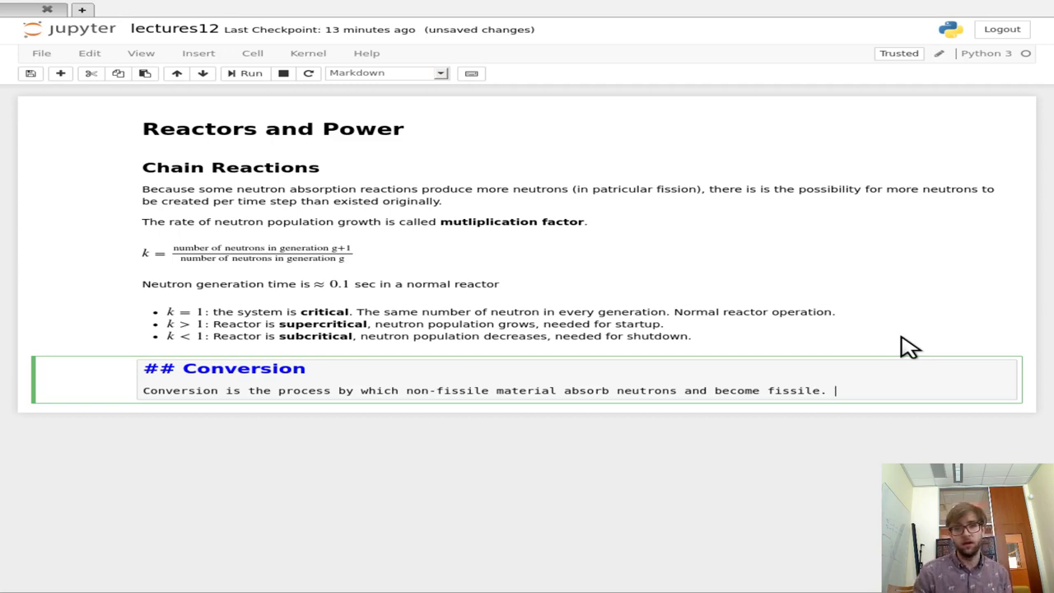
text(The)
key(BackSpace)
key(BackSpace)
key(BackSpace)
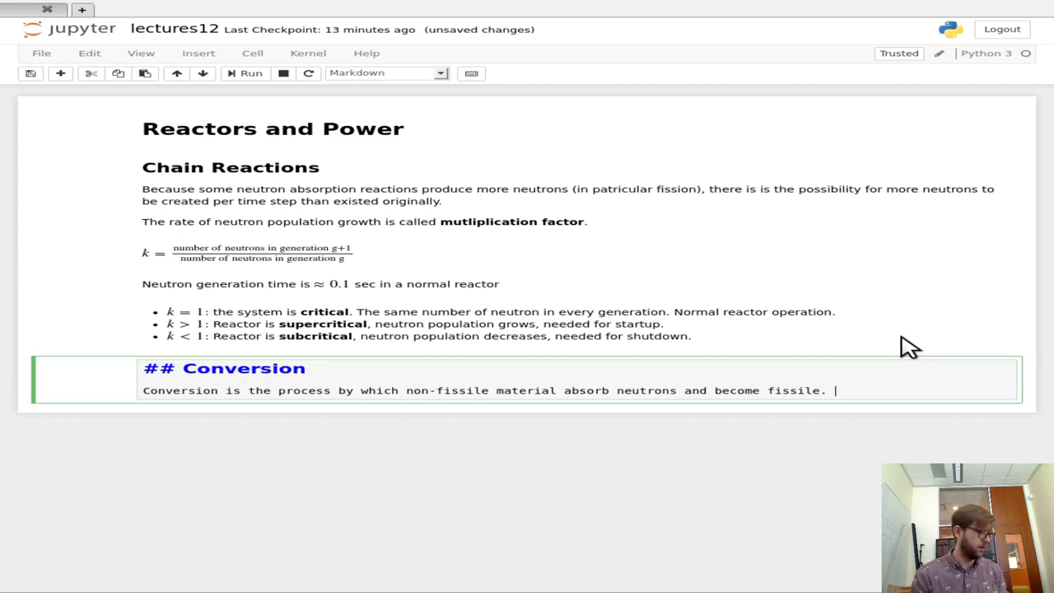
key(Return)
key(BackSpace)
key(Return)
key(Return)
Write 'The original non-fissile nuclide for which conversion is possible is called **fertile**'
text(The original )
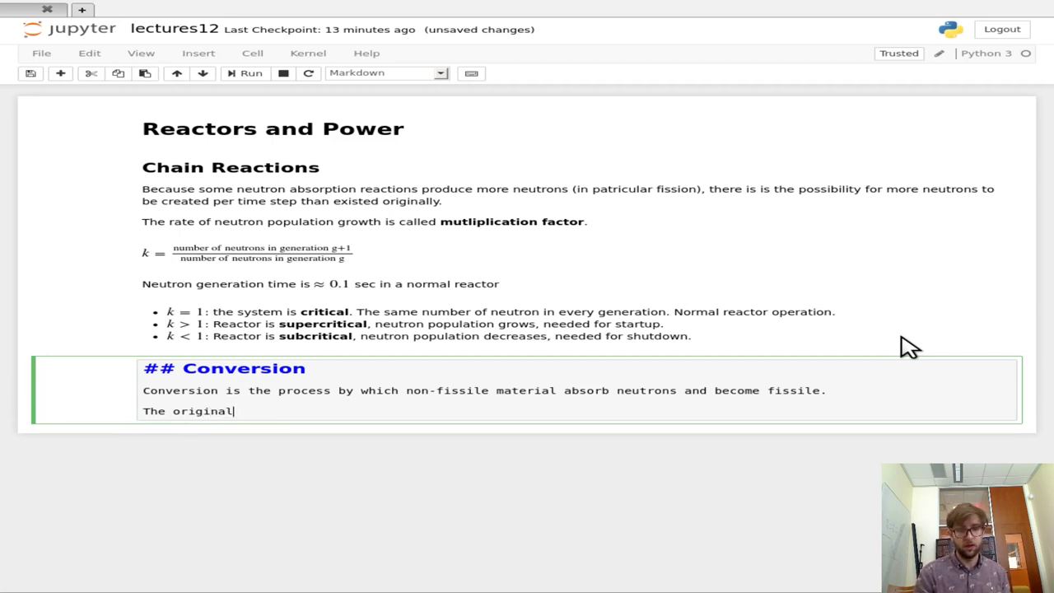
text(nuclide)
key(ctrl+Left)
key(ctrl+Left)
key(ctrl+Right)
text(non-fid)
key(BackSpace)
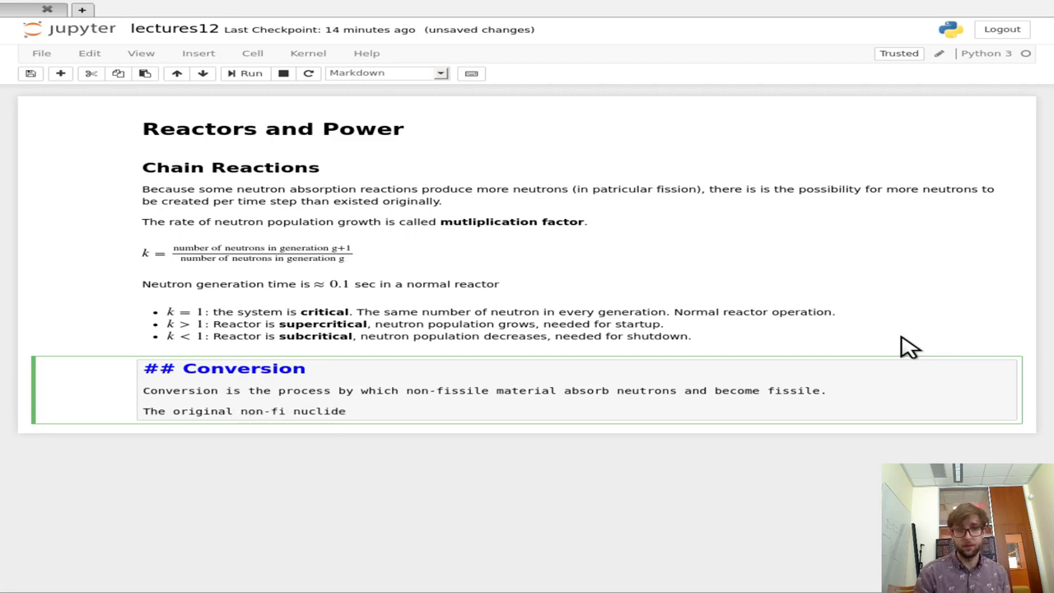
text(ssile)
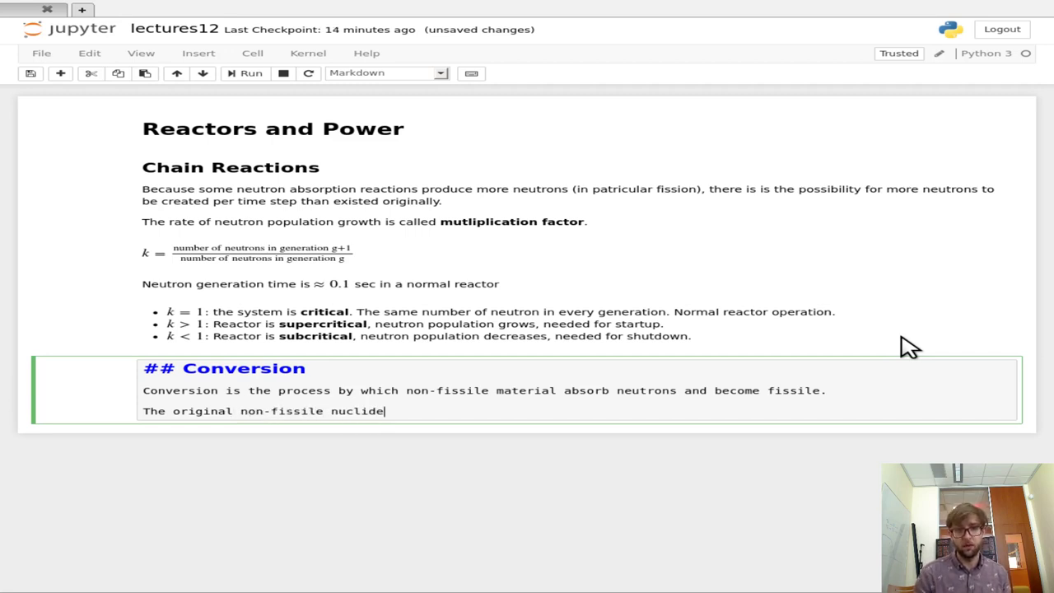
text( nuclide for )
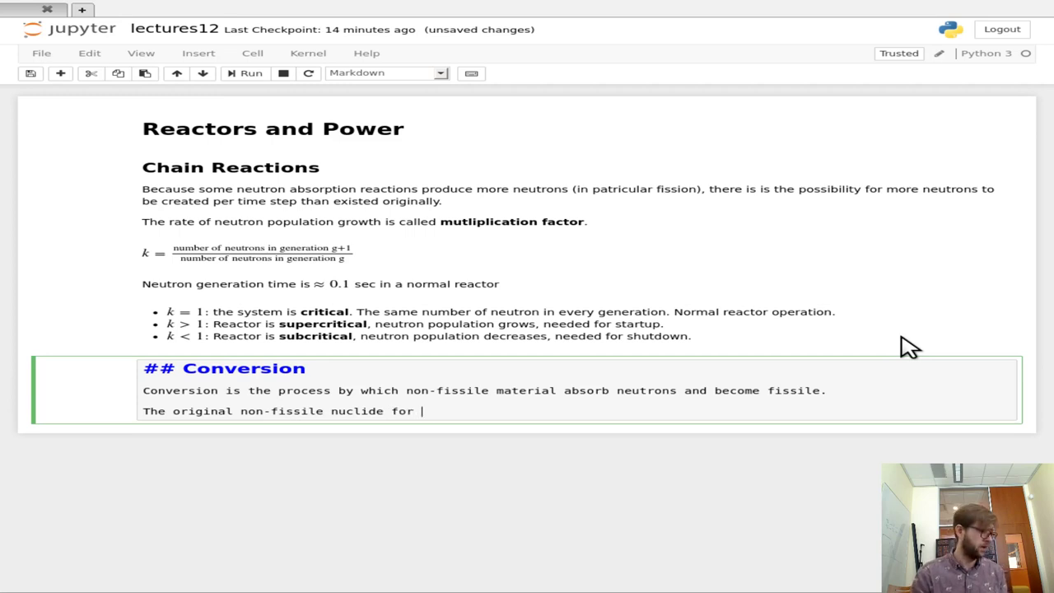
text(which )
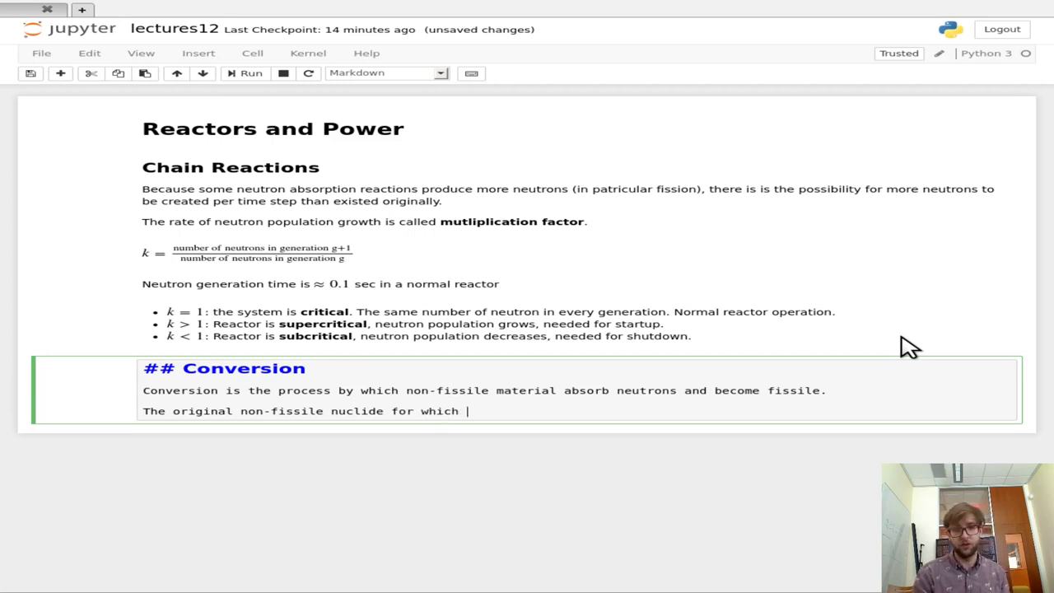
text(conversion)
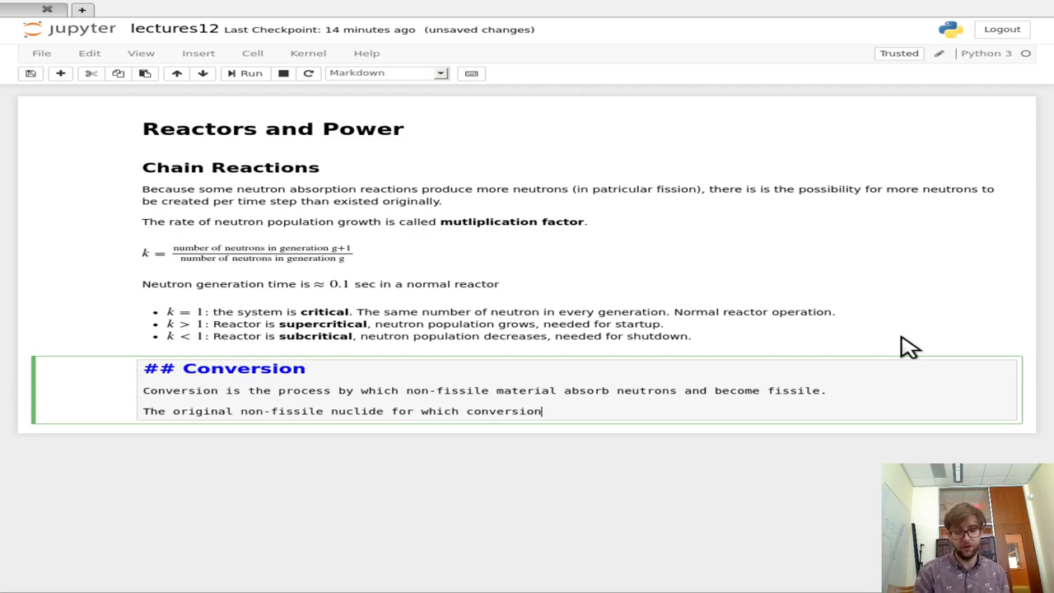
text( is possibl;e)
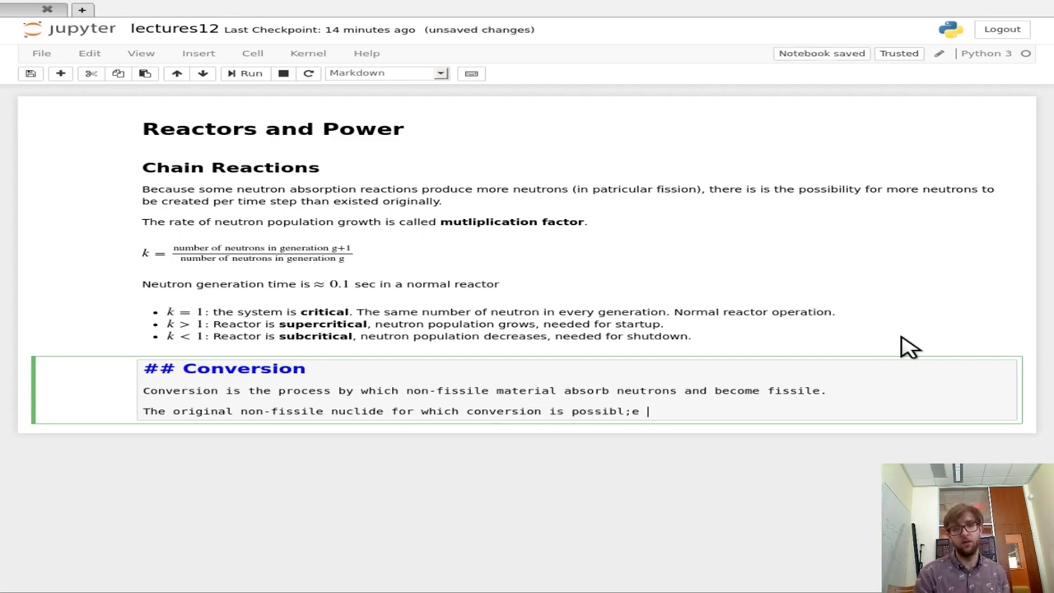
key(BackSpace)
key(BackSpace)
key(BackSpace)
text(e is )
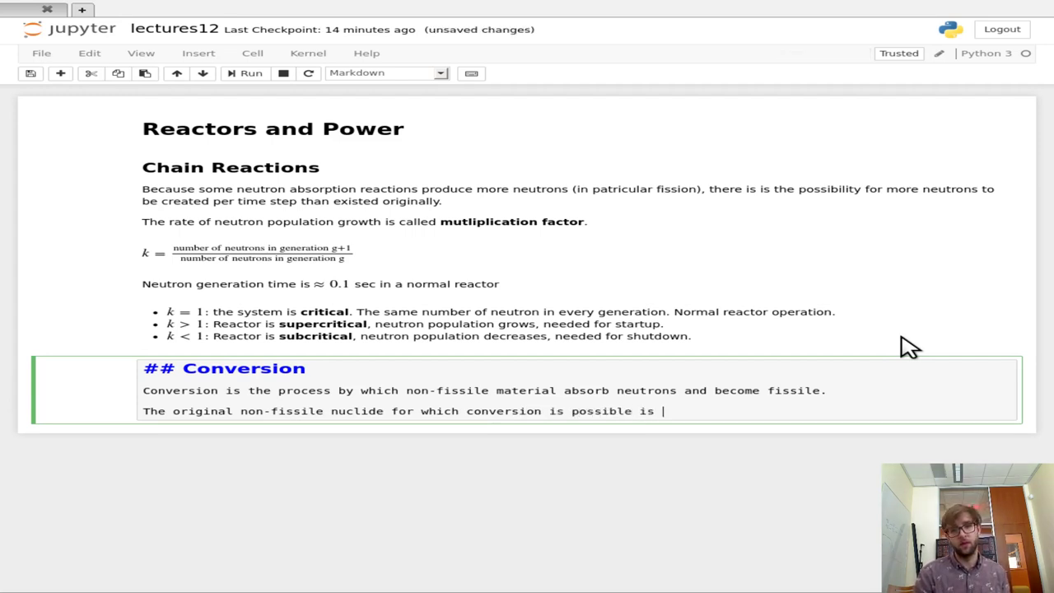
text(called )
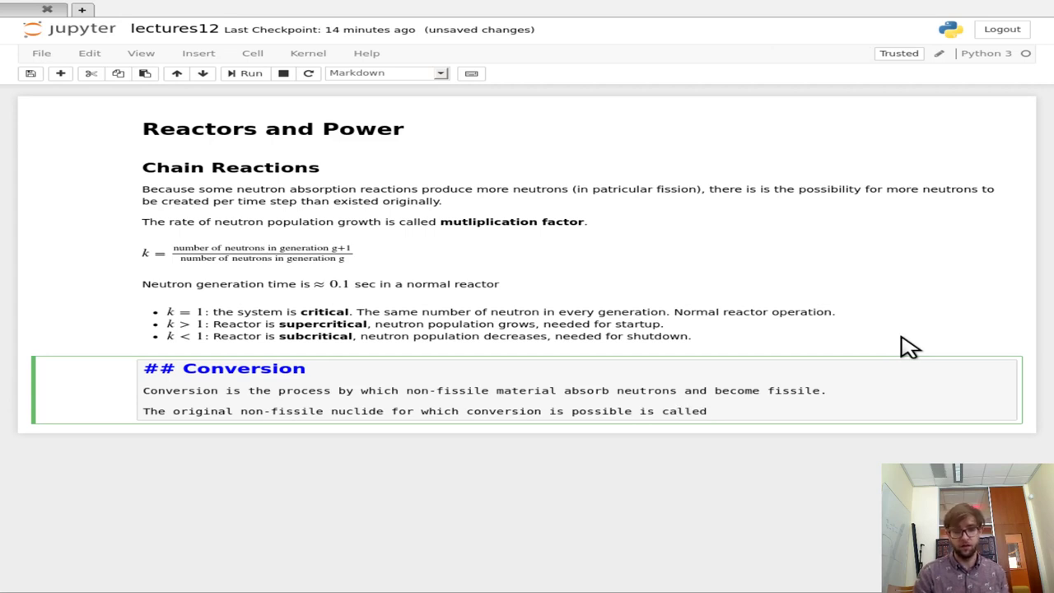
text(**)
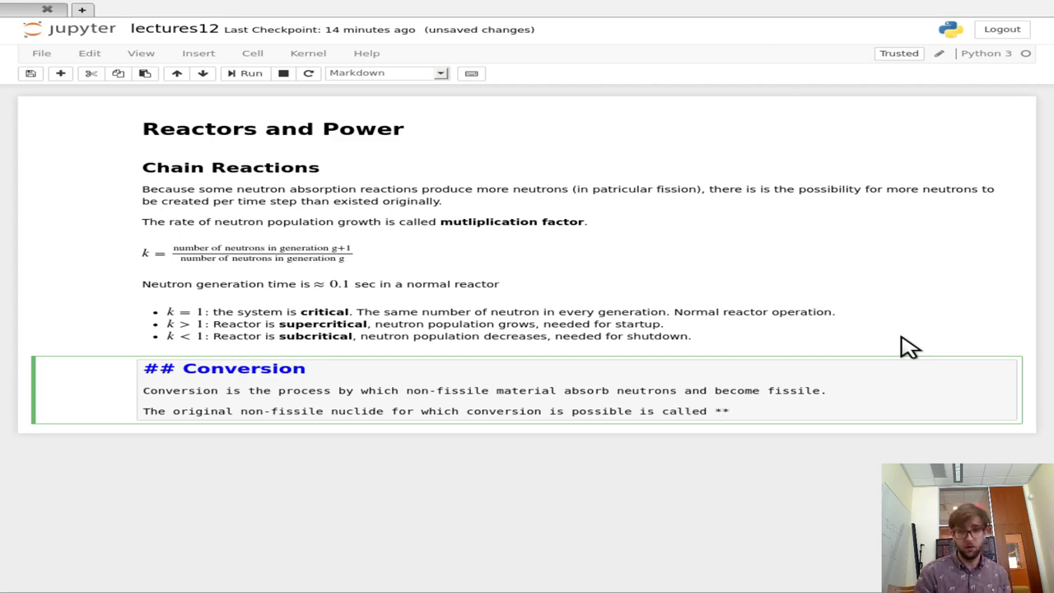
text(fertile**)
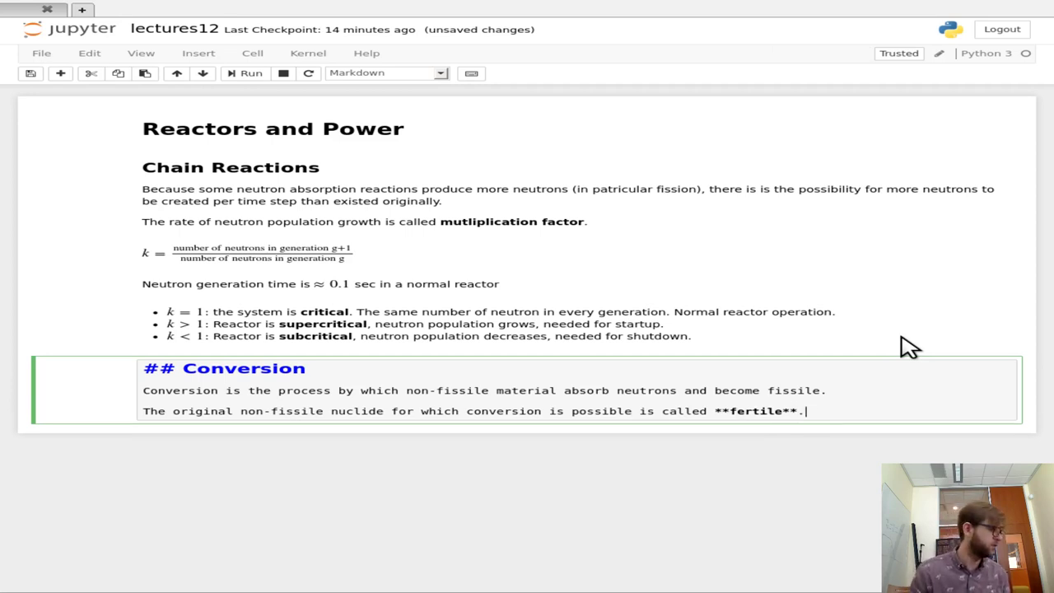
Add 'The most important example of this is U-238' and open a new line
key(Return)
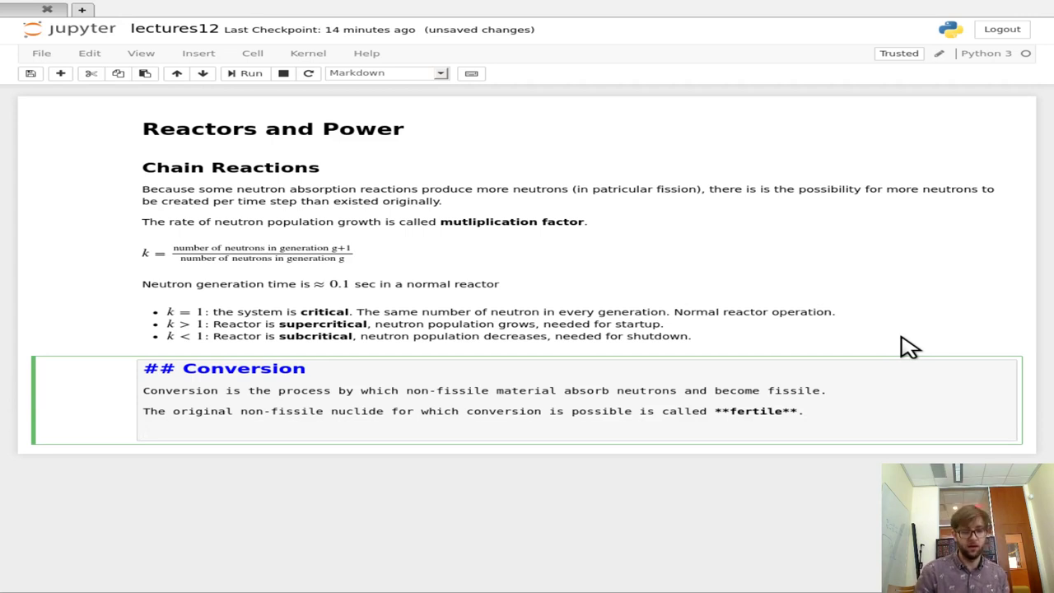
key(BackSpace)
text(The most)
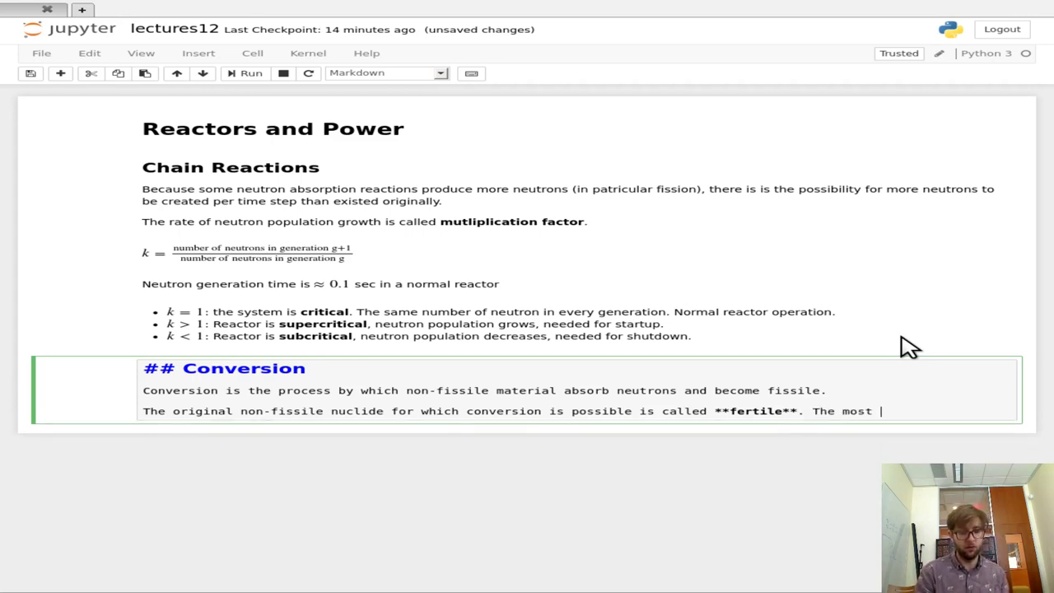
text( impo)
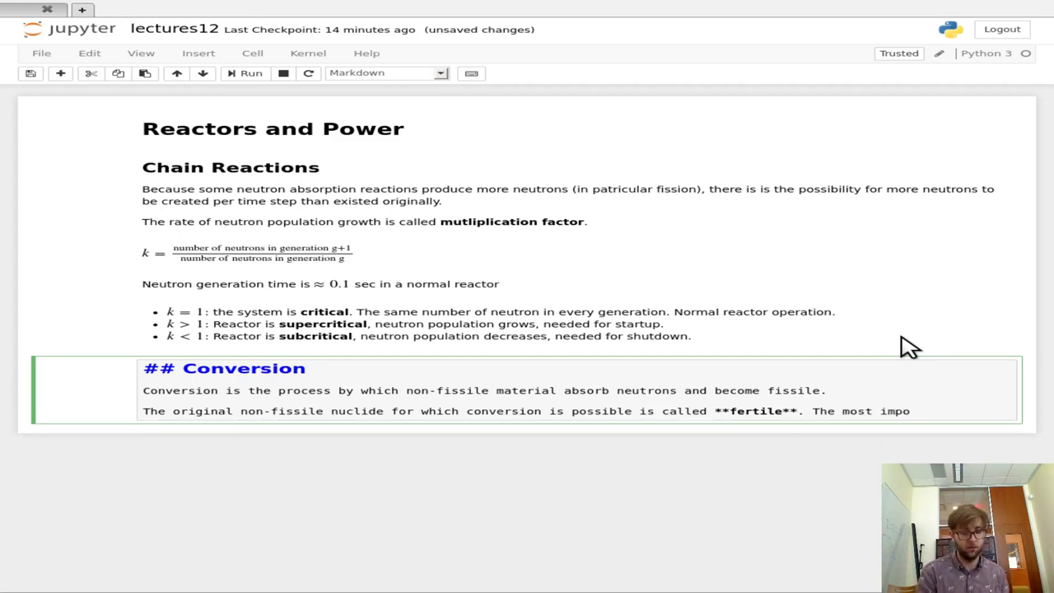
text(rtant exc)
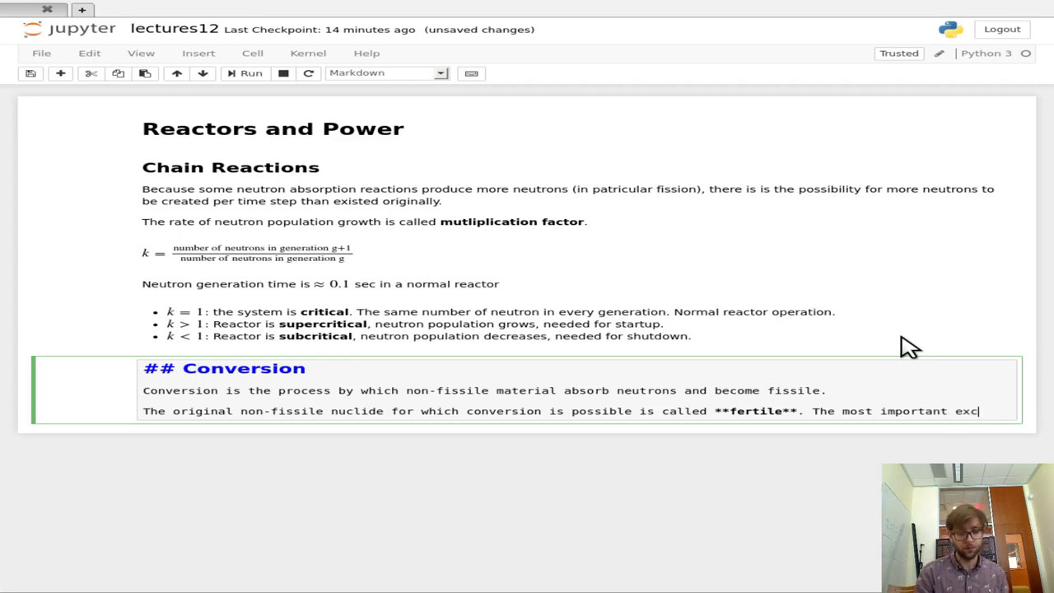
key(BackSpace)
text(ample of th)
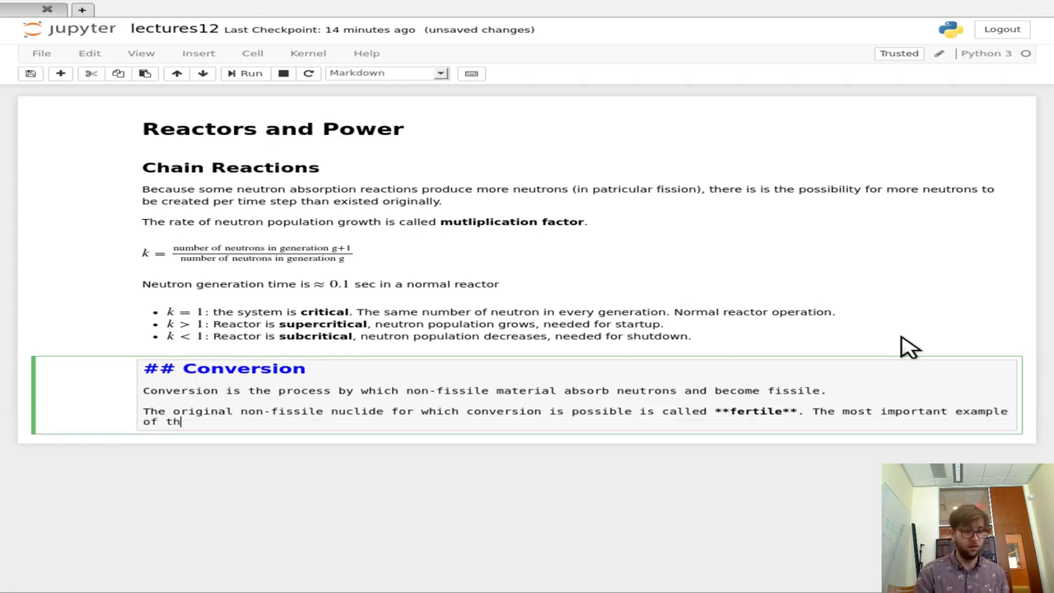
text(is is U-238.)
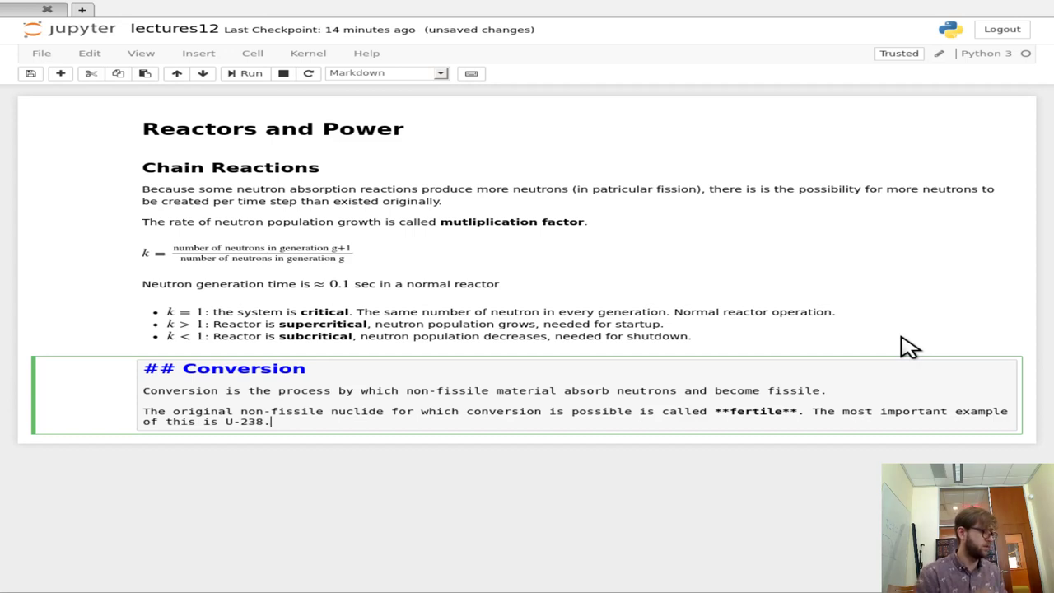
key(Return)
key(Return)
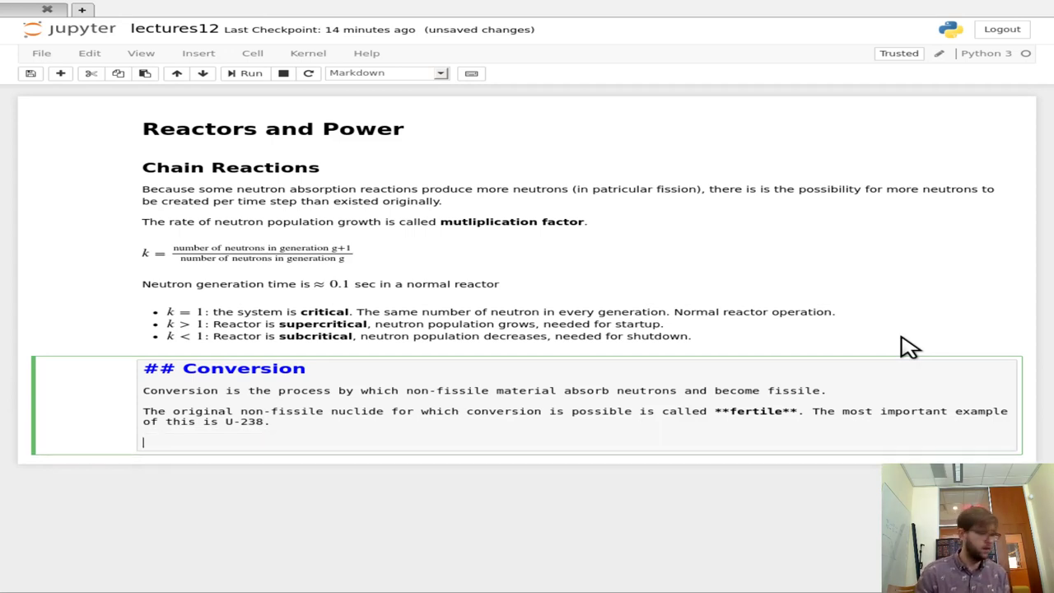
Start a $...$ math line with the superscripted ^{238}U
text(##)
key(BackSpace)
key(BackSpace)
text($$)
key(Left)
text(\|)
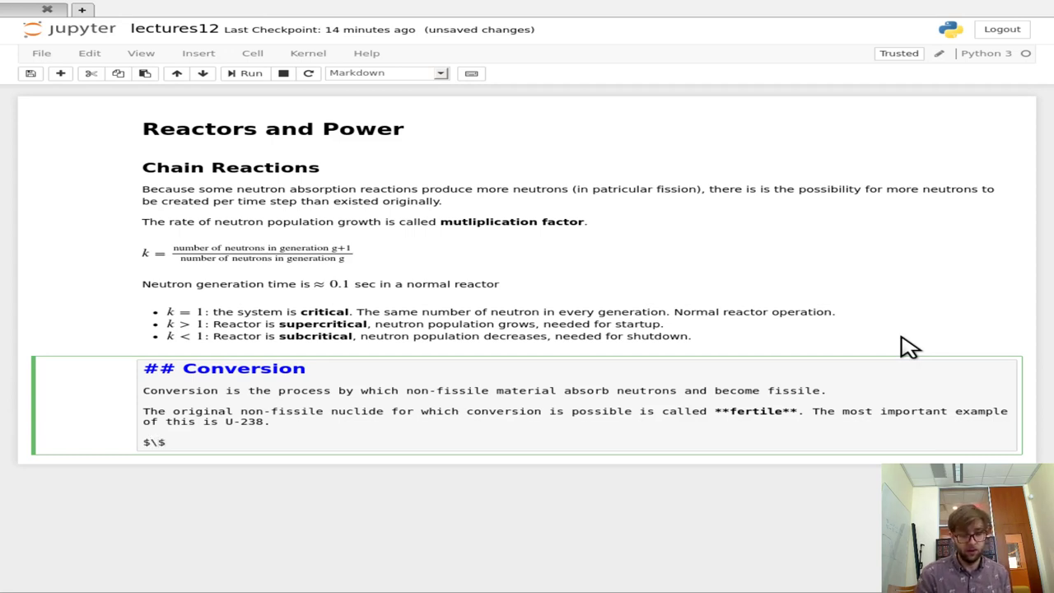
text(U^{)
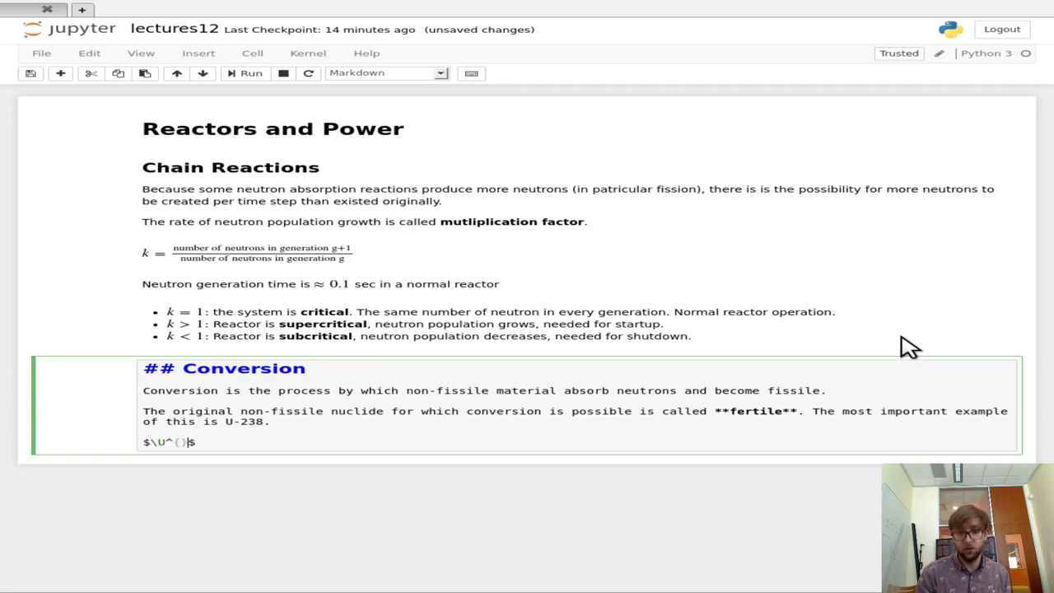
key(BackSpace)
key(BackSpace)
key(BackSpace)
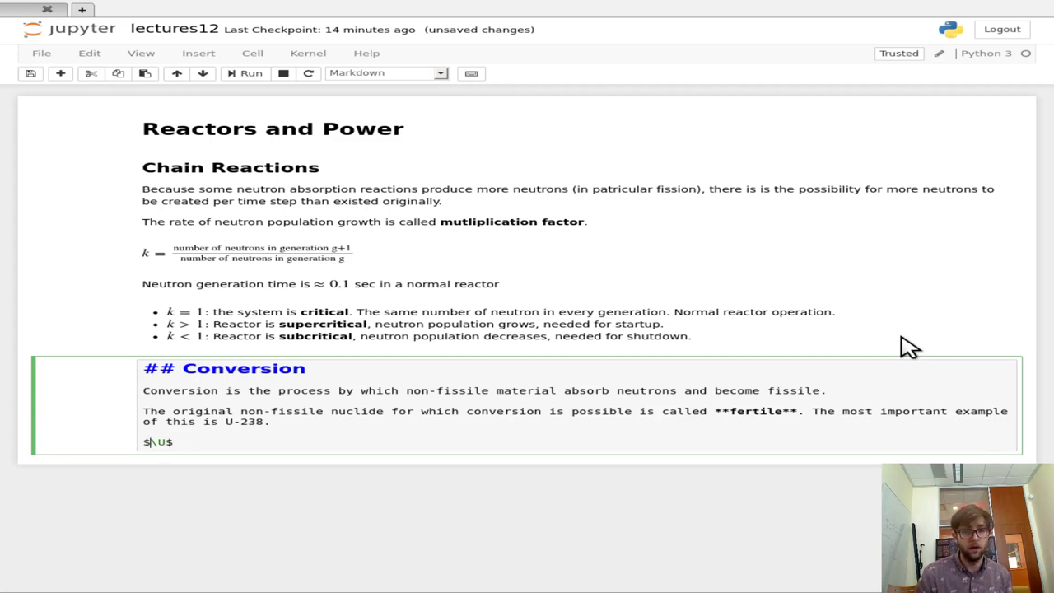
text(^)
text({})
text(238)
key(Right)
key(Right)
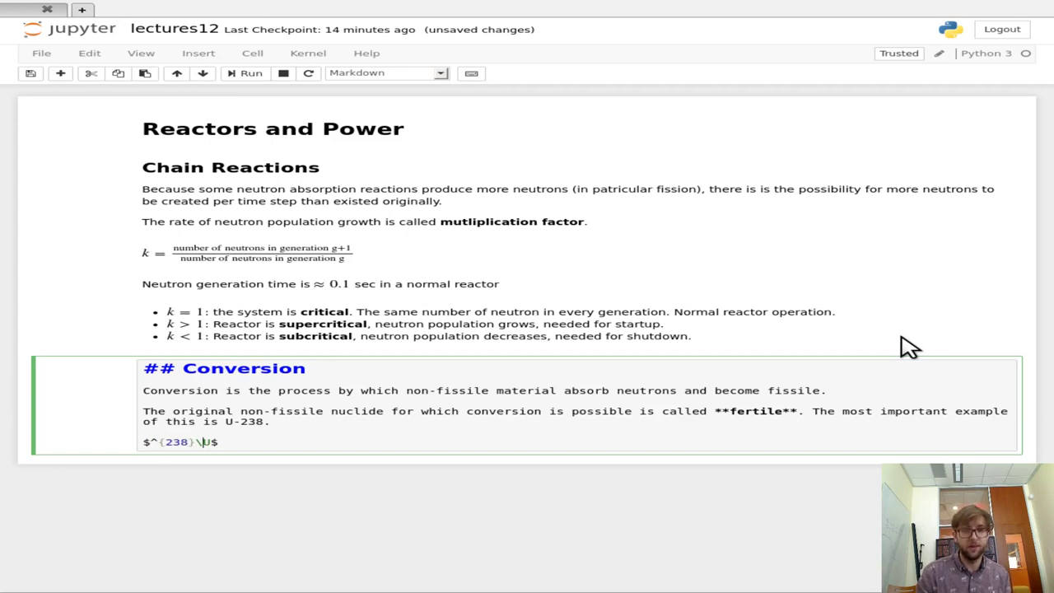
Extend the reaction with '+ n \to ^{239}U + \gamma \to'
text(+ n )
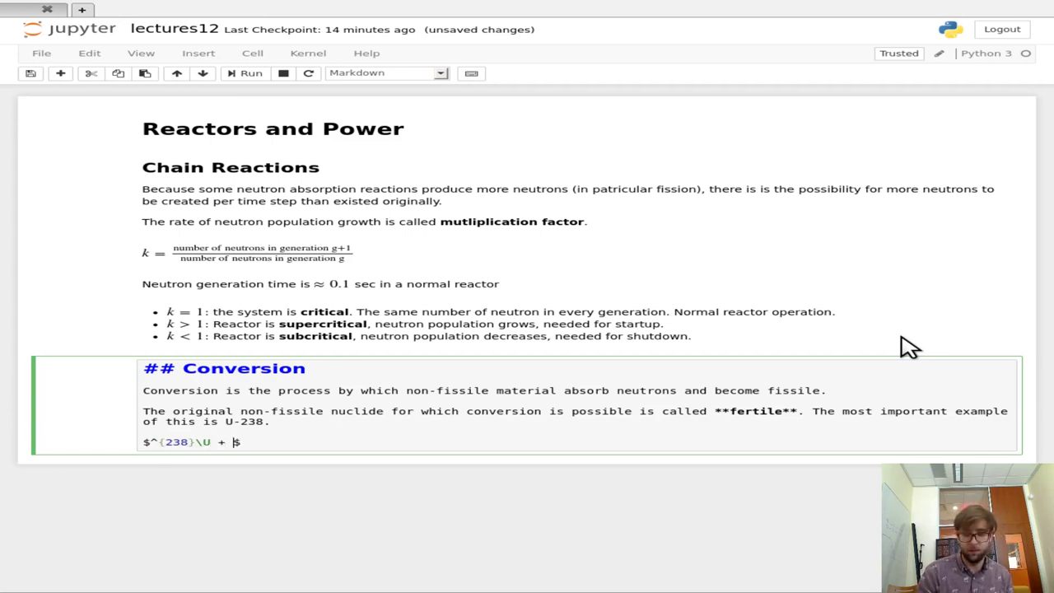
text(\to )
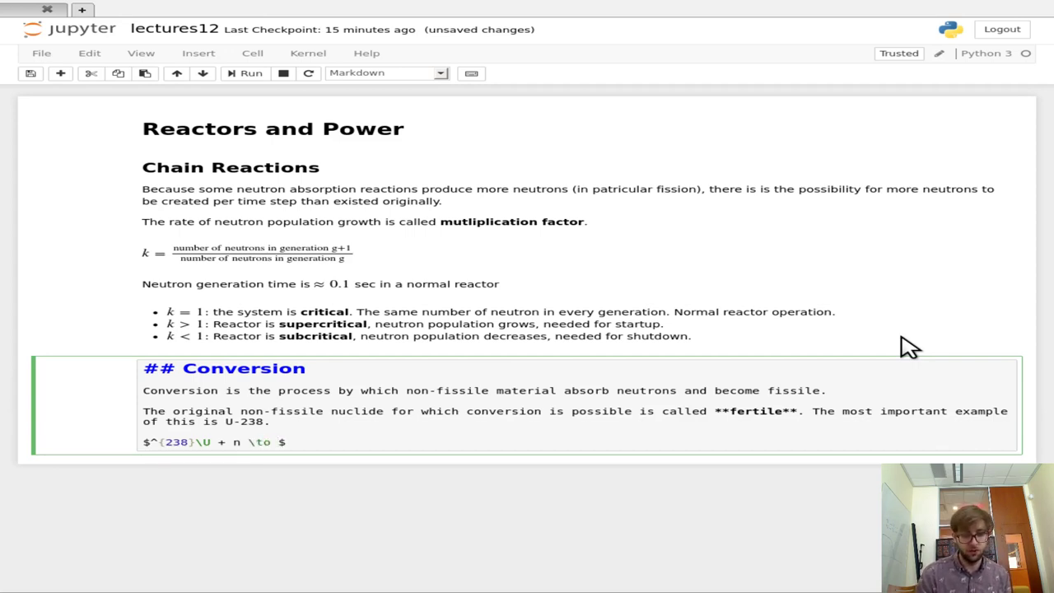
text(\)
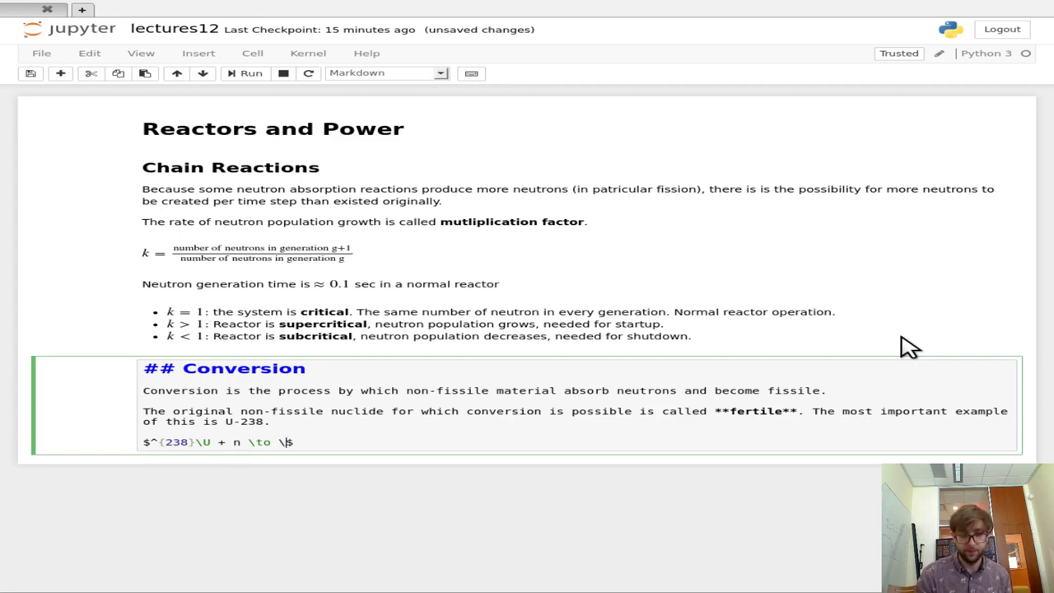
text(.)
text(^{})
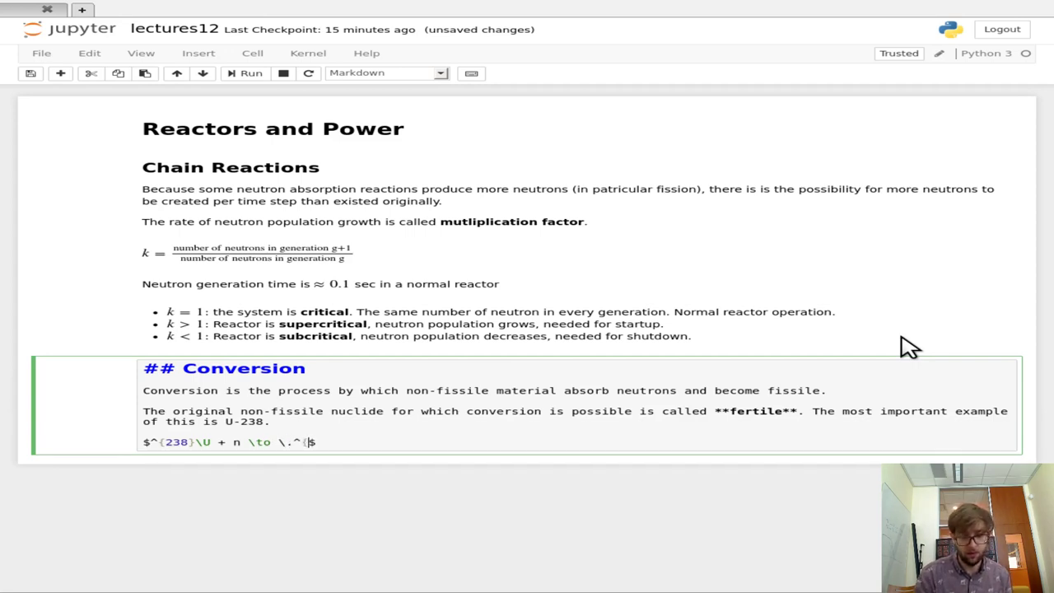
text(U)
key(BackSpace)
text(239)
key(Right)
text(U)
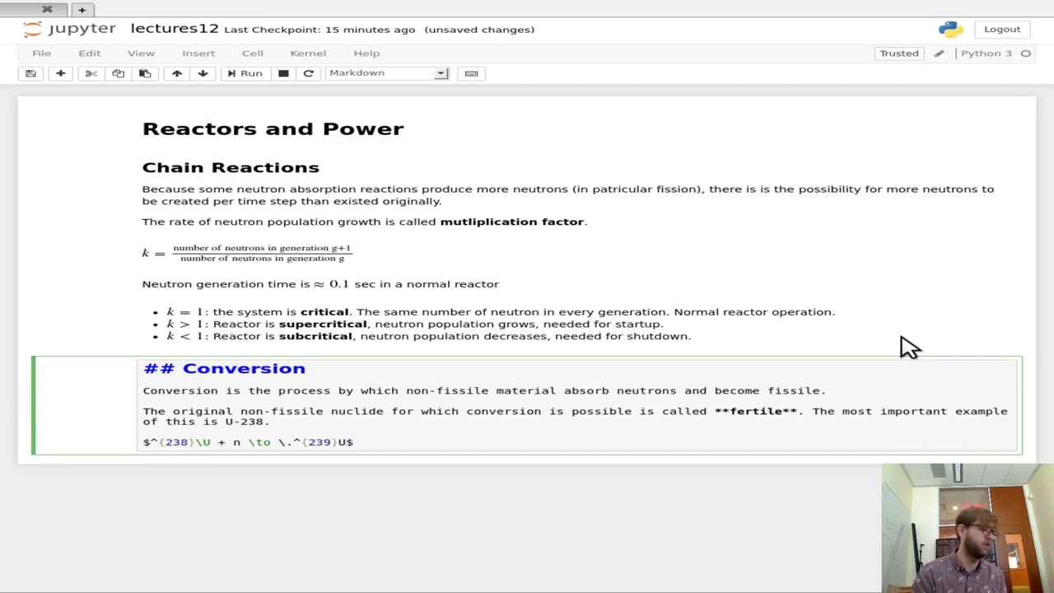
text( + \gamma )
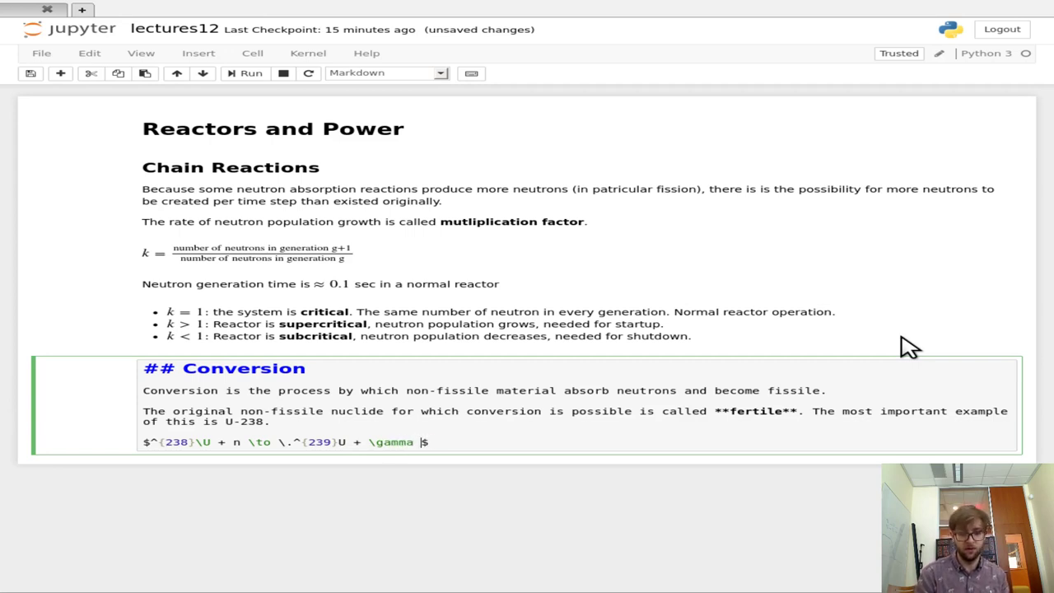
text(\to )
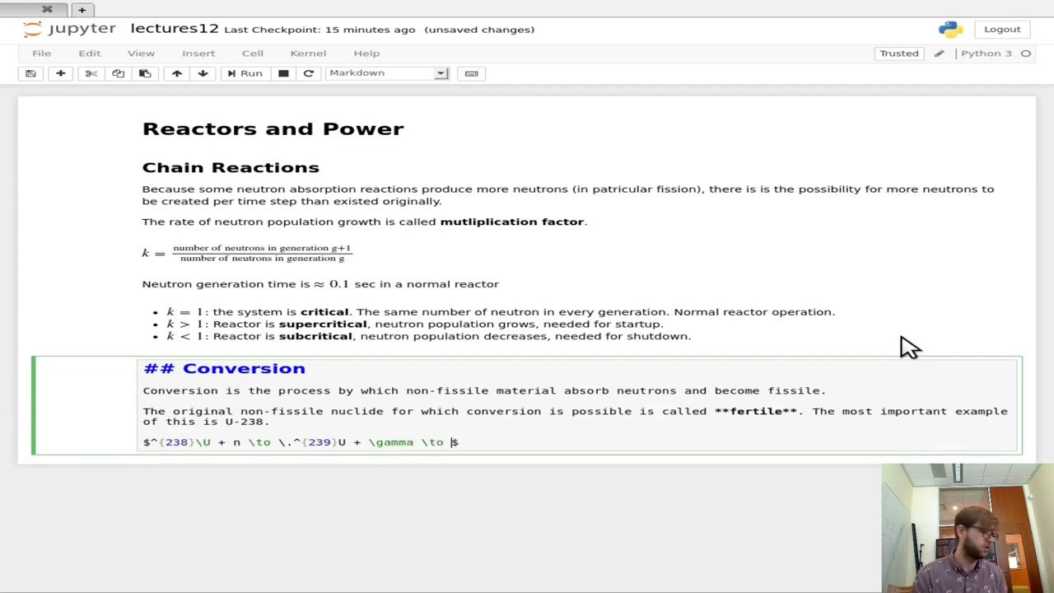
text(\.)
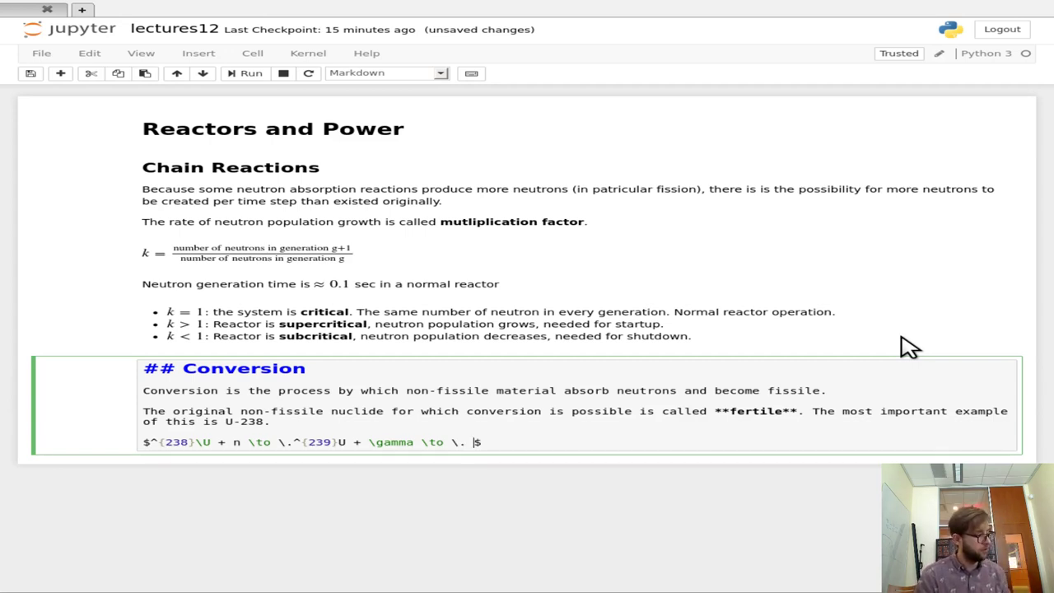
Add '^{239}Np + \beta^- \to' to the reaction chain
key(BackSpace)
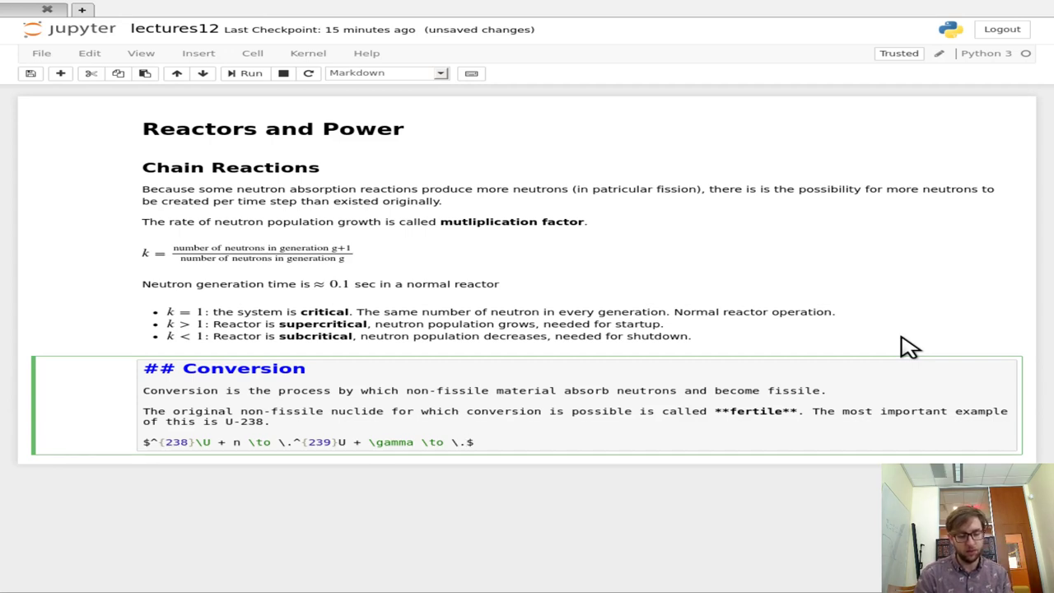
text(^{})
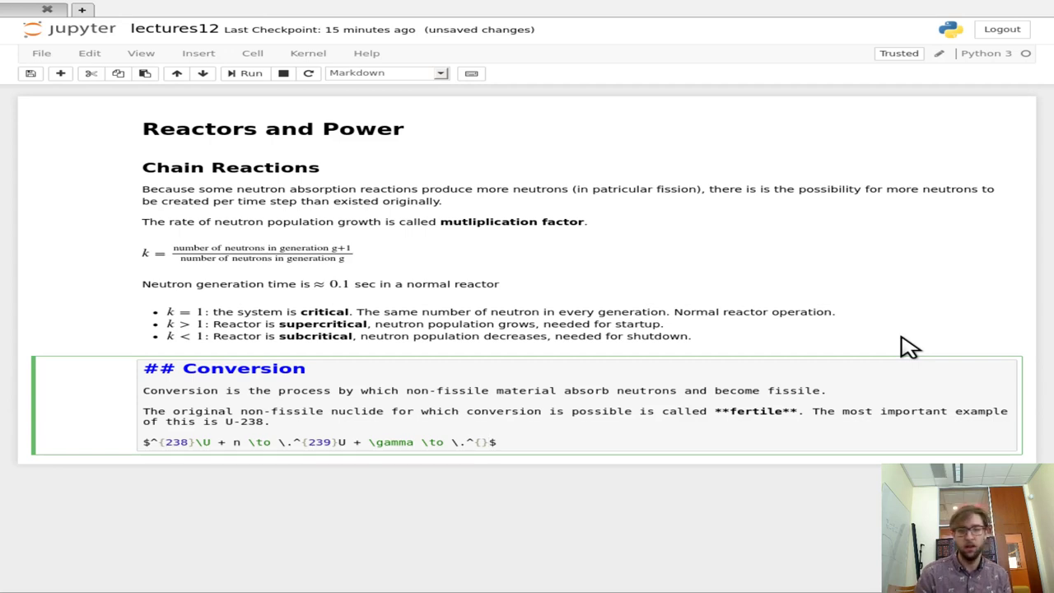
key(Left)
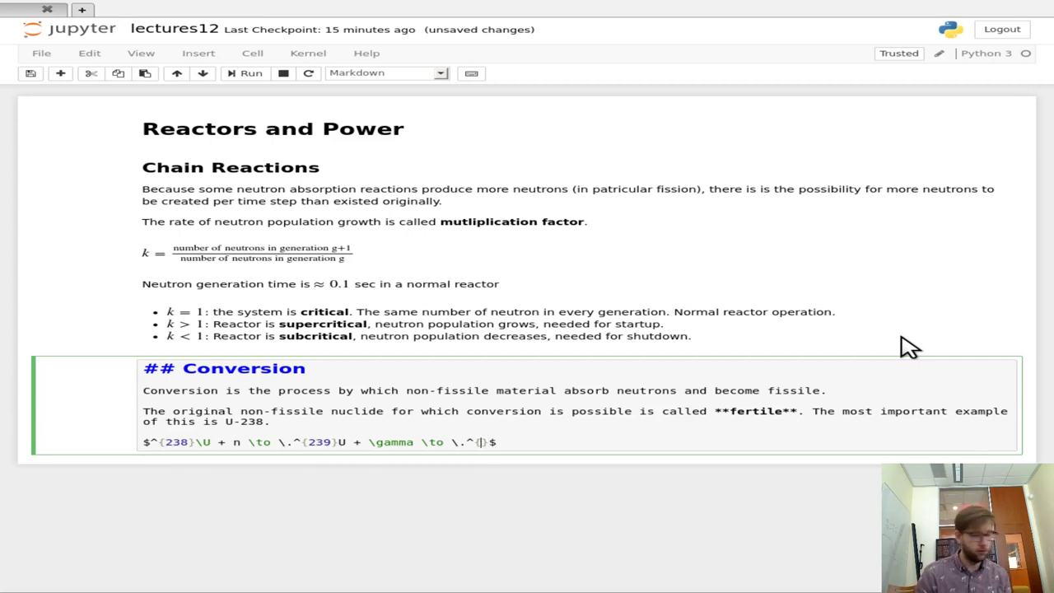
text(22)
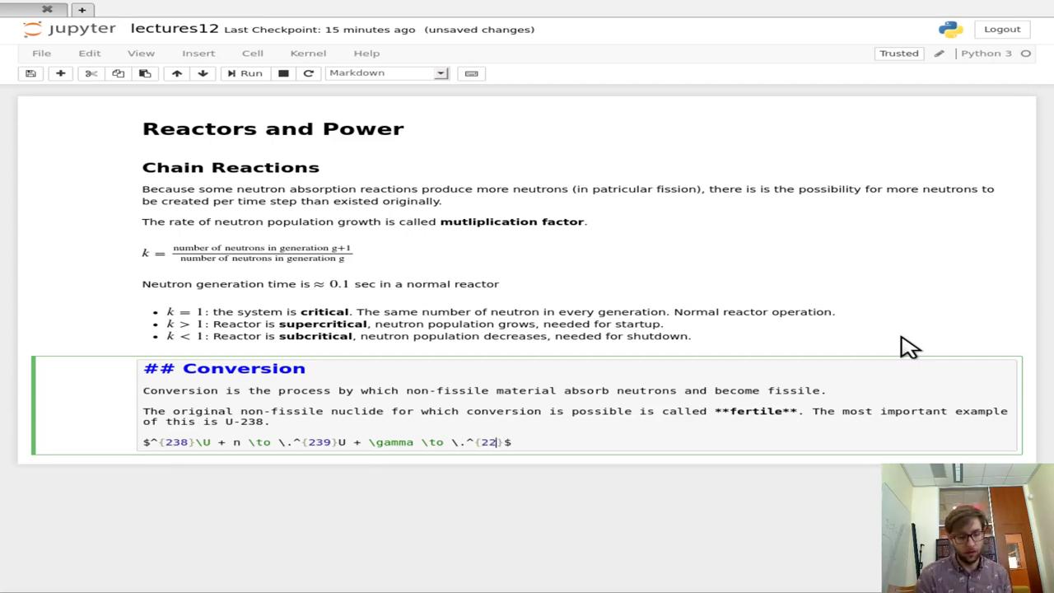
key(BackSpace)
text(39)
key(Right)
text(Np + \)
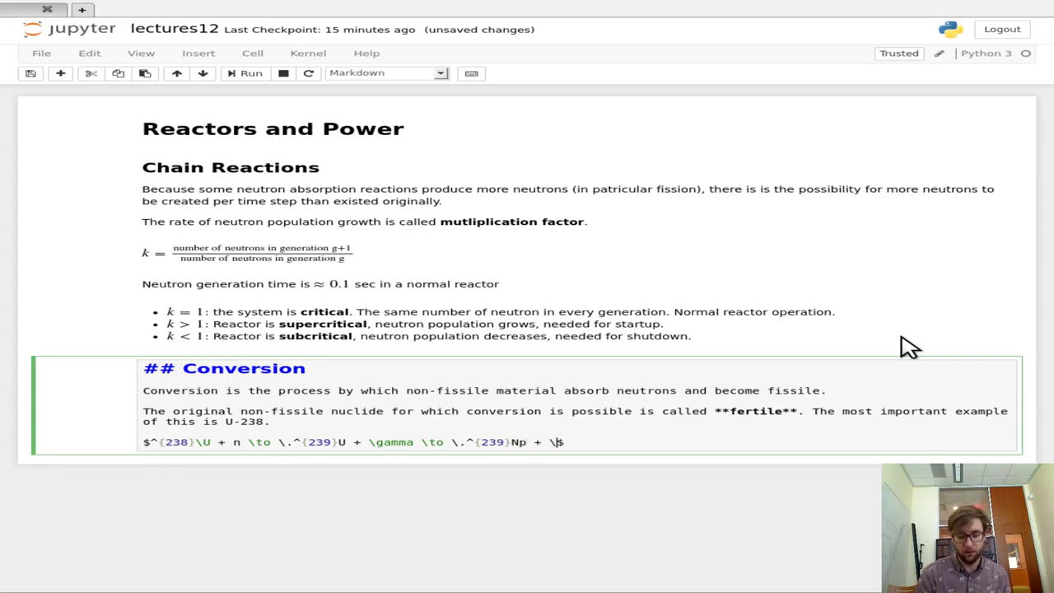
text(beta^)
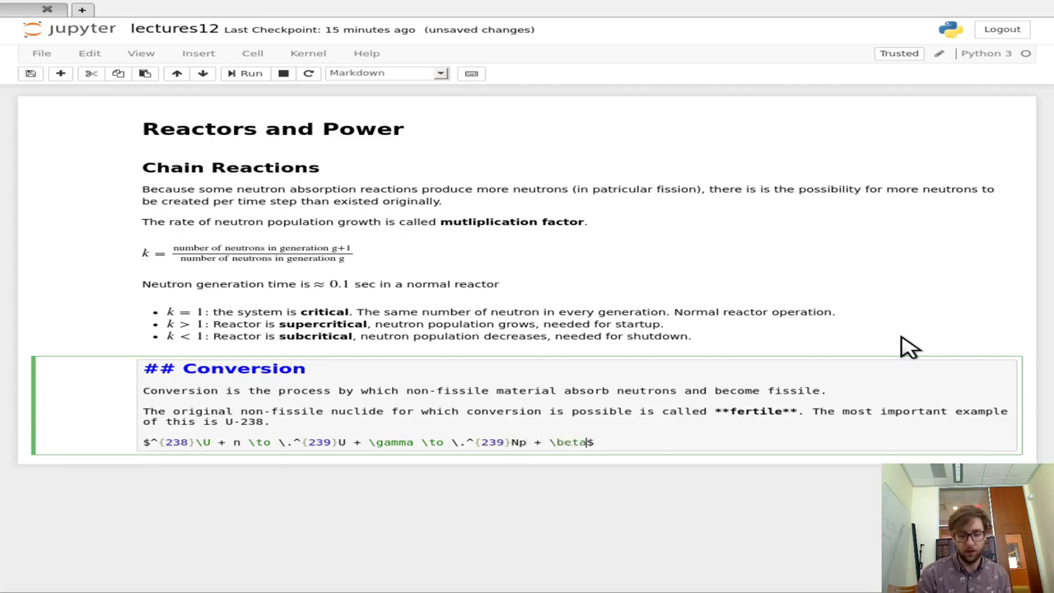
text(- \to )
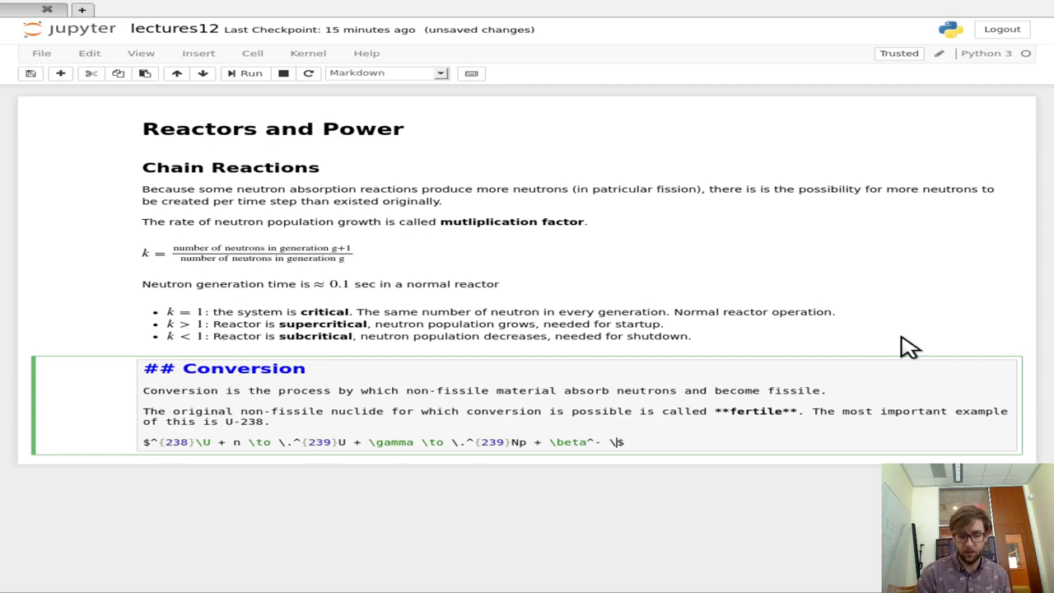
text(\.)
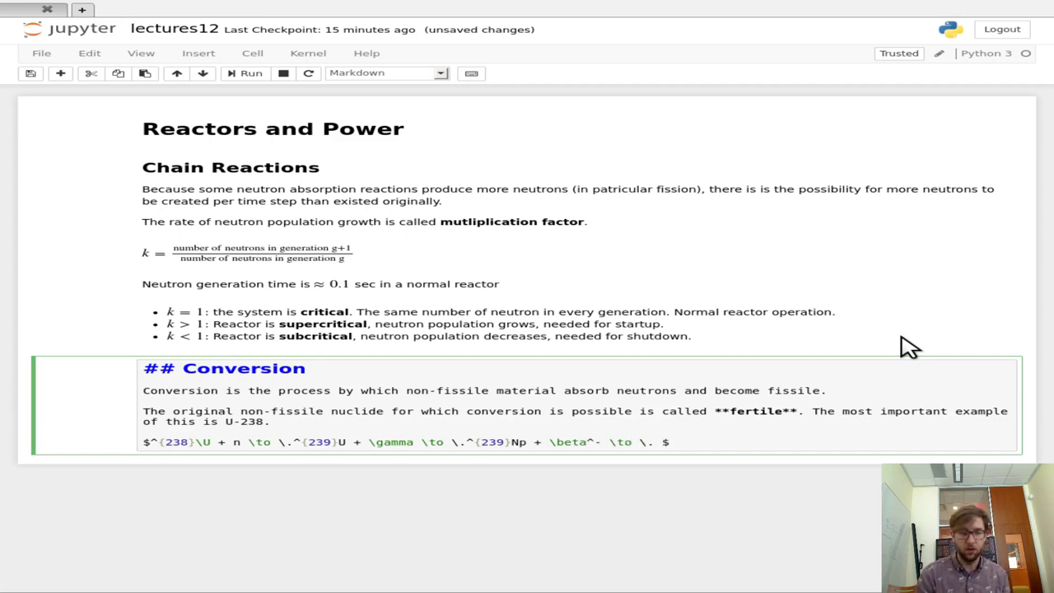
Finish with '^{239}Pu + \beta' and render the Conversion cell
key(BackSpace)
text(^{}2)
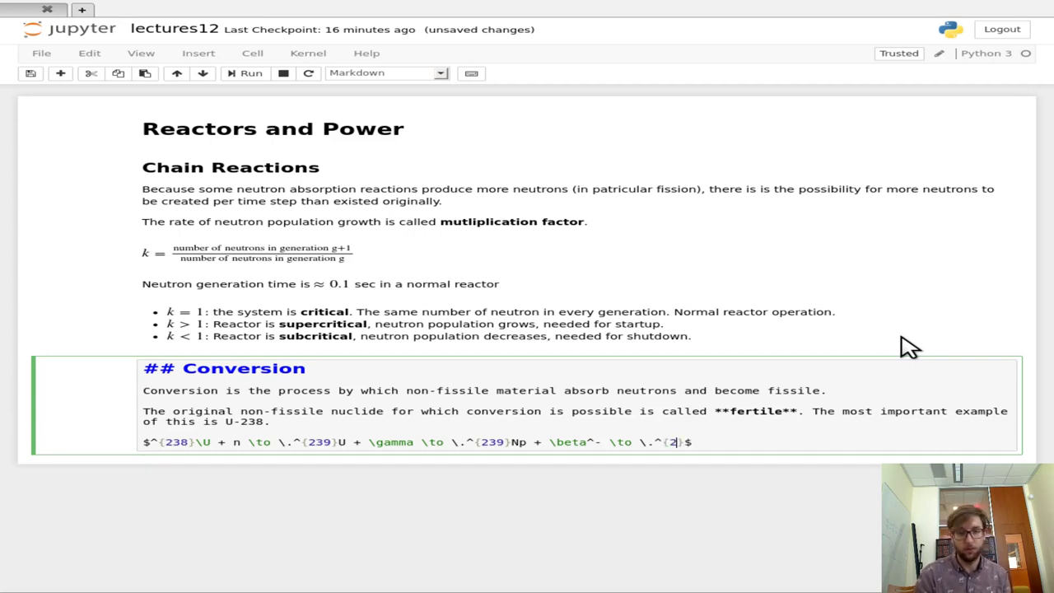
text(39}Pu )
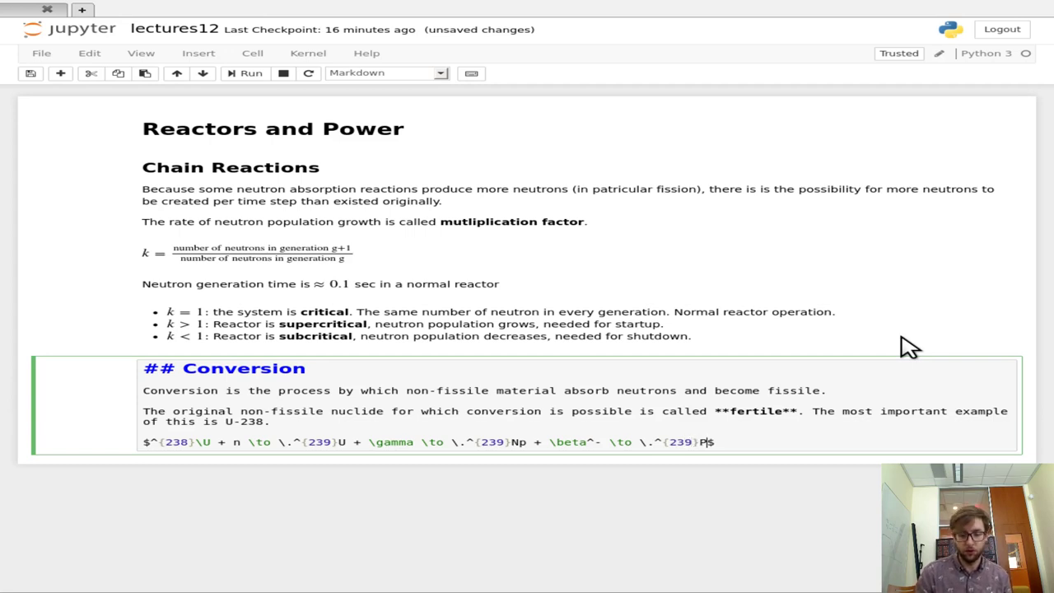
text(+ )
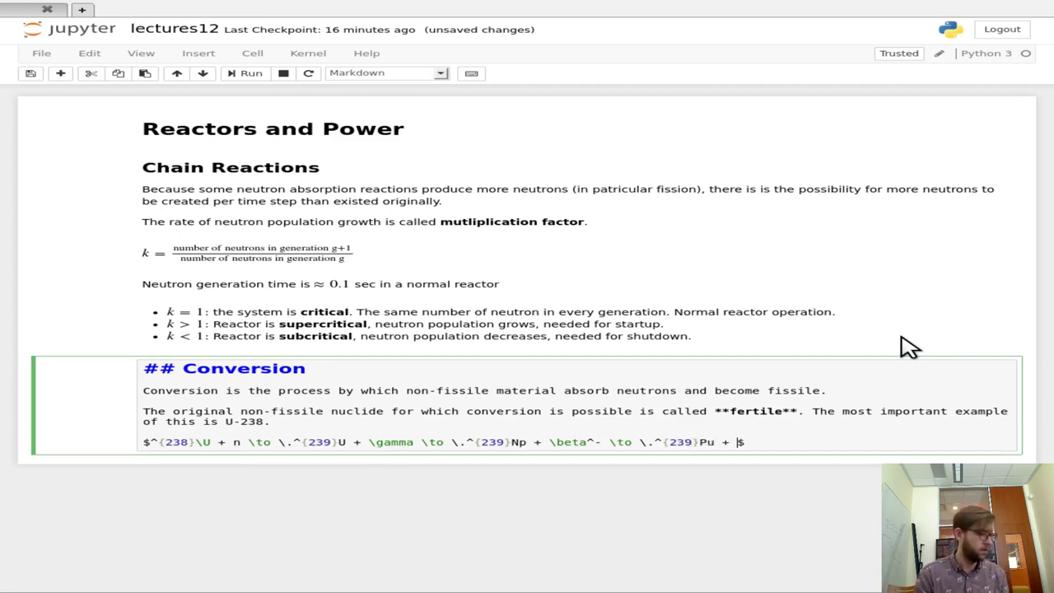
text(\bte)
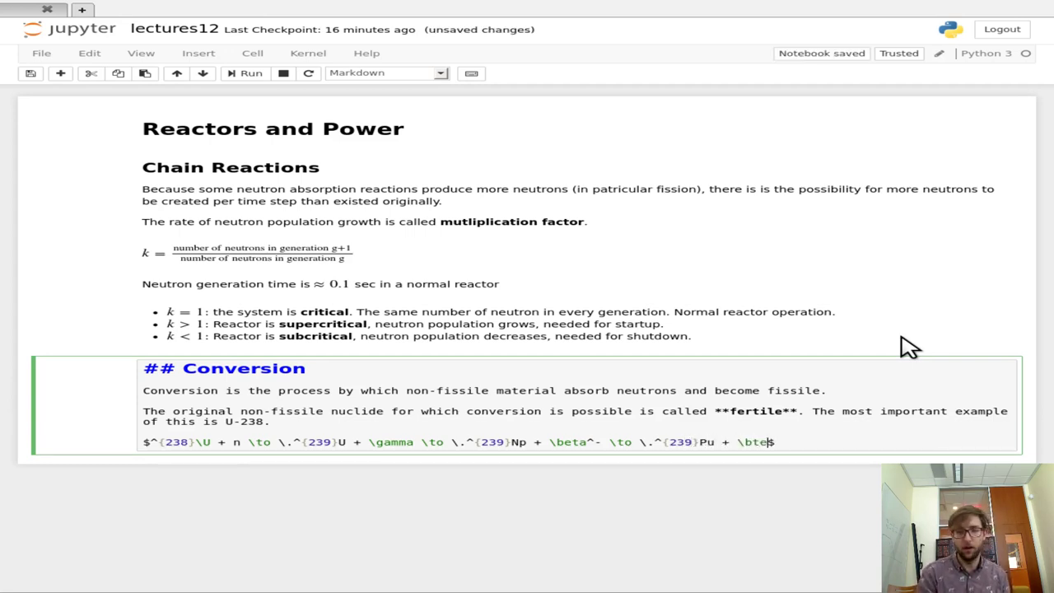
key(BackSpace)
key(BackSpace)
text(eta^)
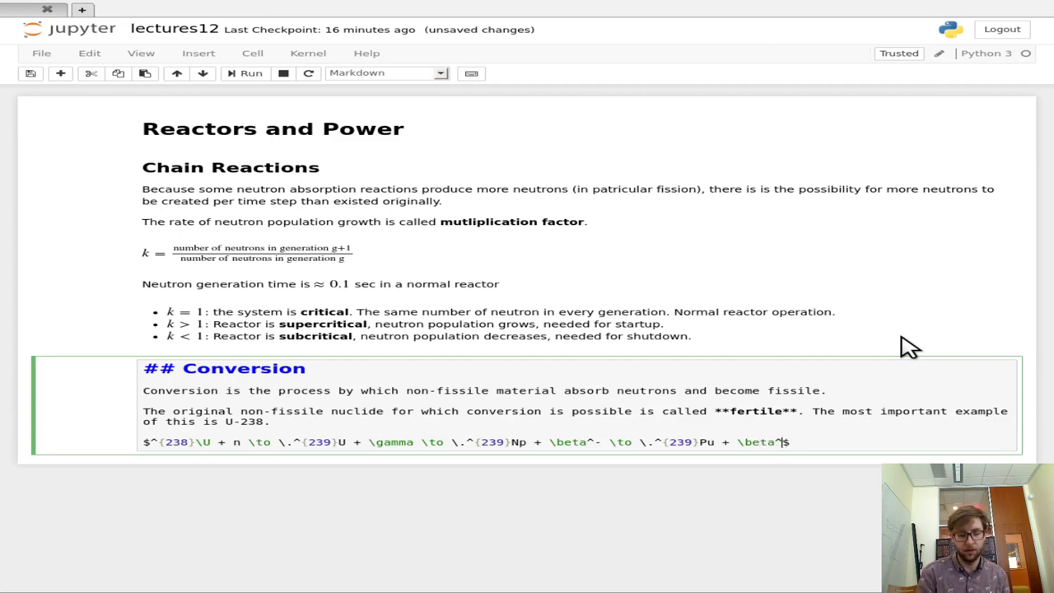
key(shift+Return)
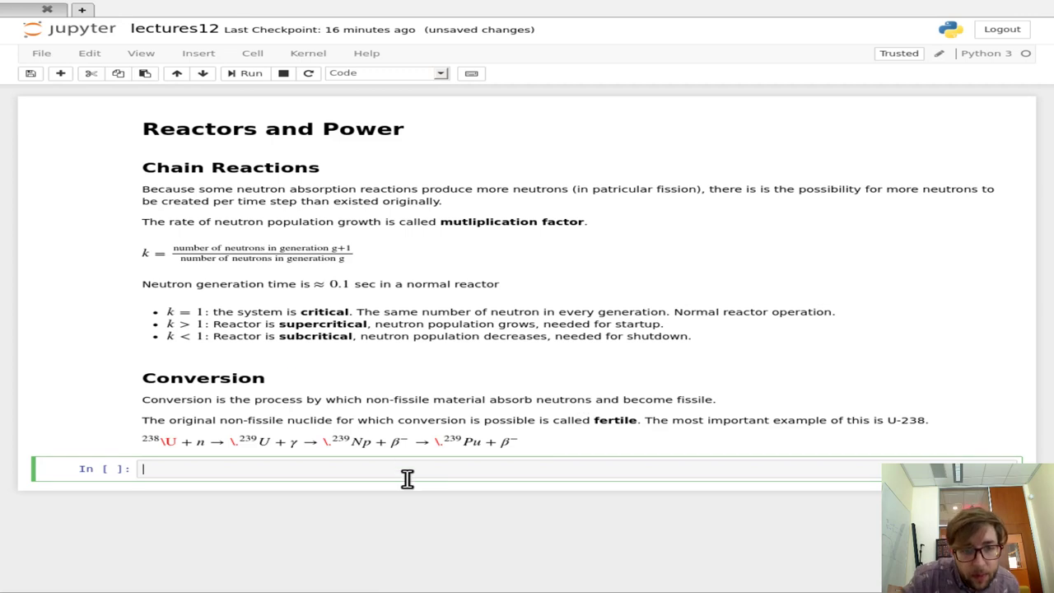
Reopen the Conversion equation, delete a stray backslash, and re-render the cell
key(Escape)
key(Up)
key(Return)
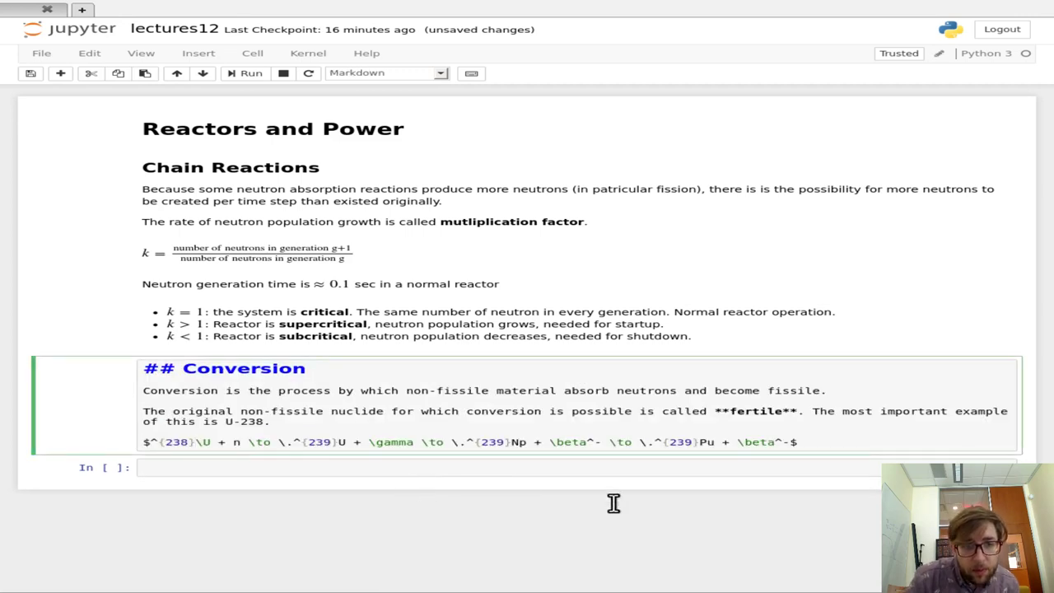
key(Delete)
key(End)
key(shift+Return)
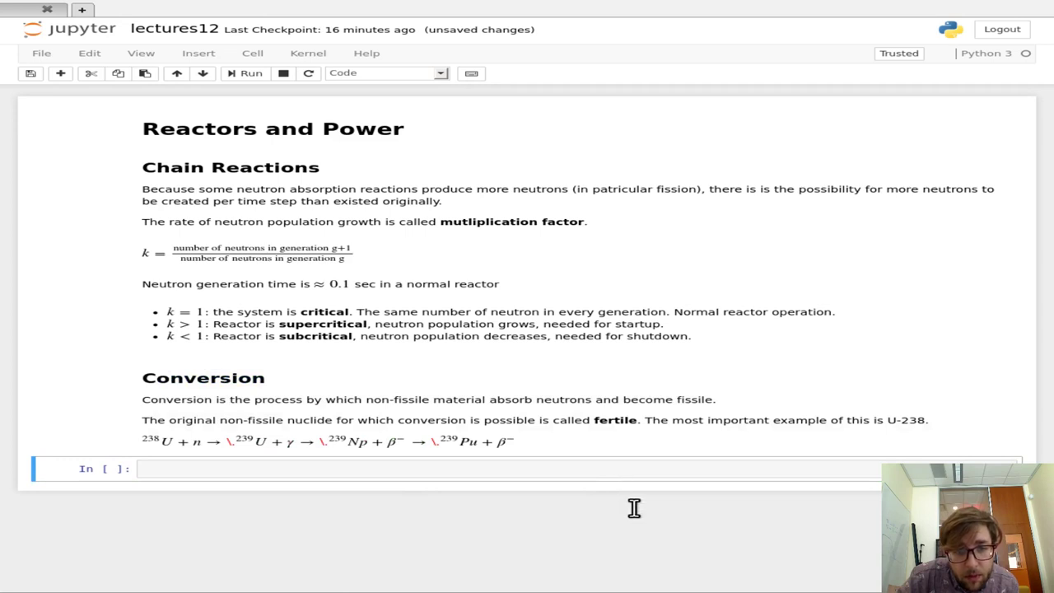
key(Up)
key(Return)
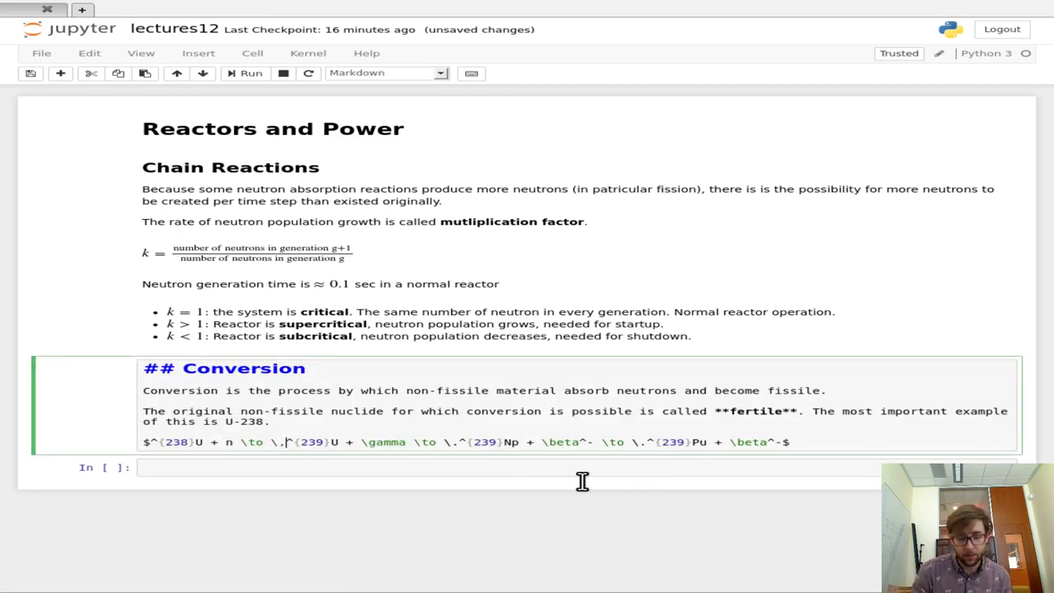
key(shift+Return)
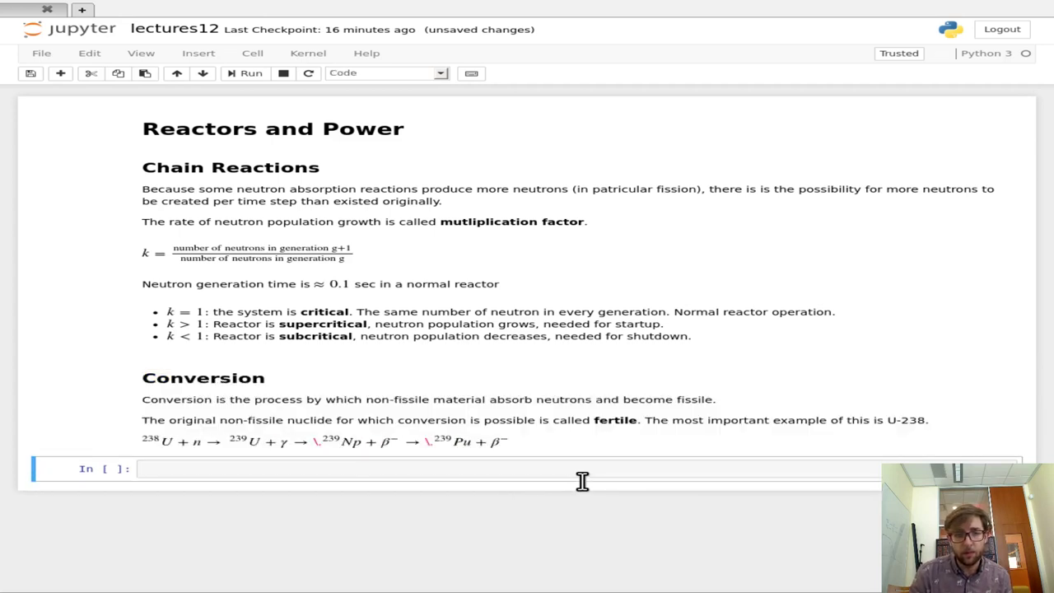
Replace the \. before ^{239}Np and ^{239}Pu with \, and select the equation line
key(Up)
key(Return)
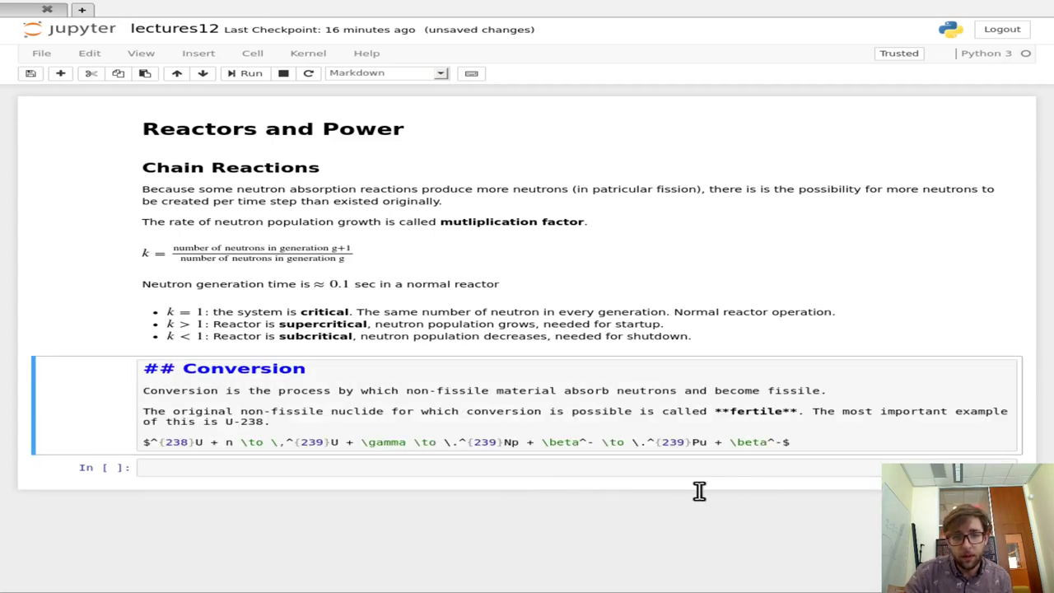
key(Delete)
text(,)
key(End)
key(Left)
key(Left)
key(Left)
key(Left)
key(Left)
key(Left)
key(Left)
key(Left)
key(Left)
key(Left)
key(Left)
key(Left)
key(Left)
key(Left)
key(Left)
key(Left)
key(Left)
key(Left)
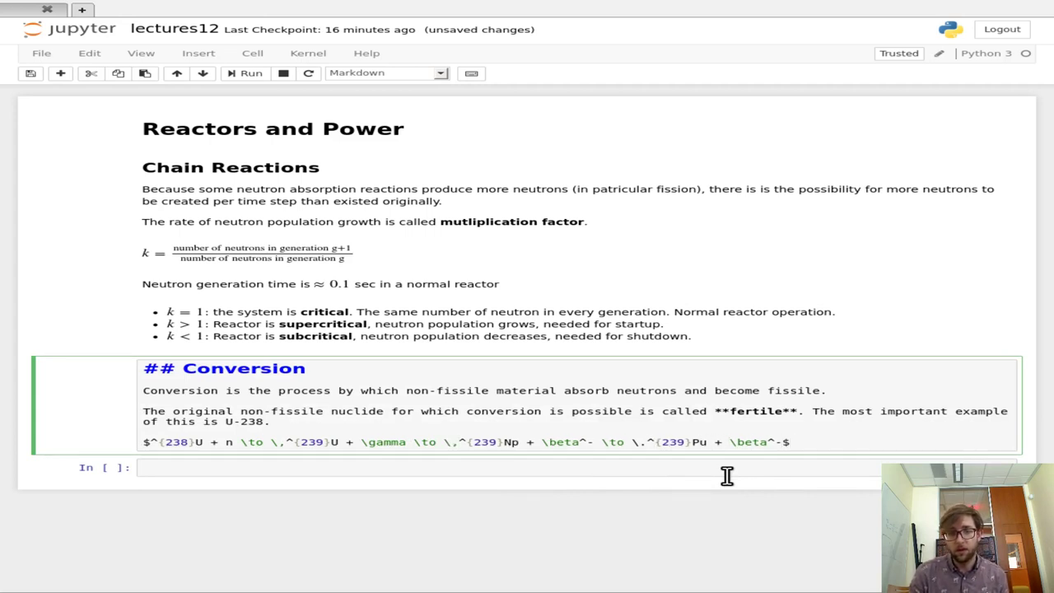
key(Left)
key(BackSpace)
text(,)
key(End)
key(shift+Home)
key(ctrl+c)
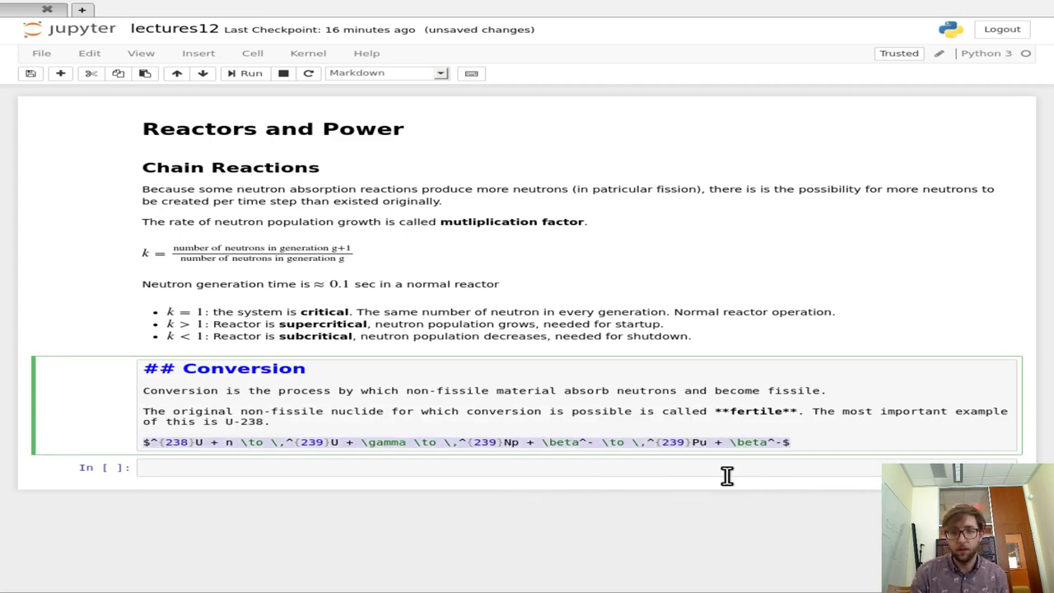
Render the Conversion cell, then paste the U-238 chain into a new Markdown cell as a template
key(shift+Return)
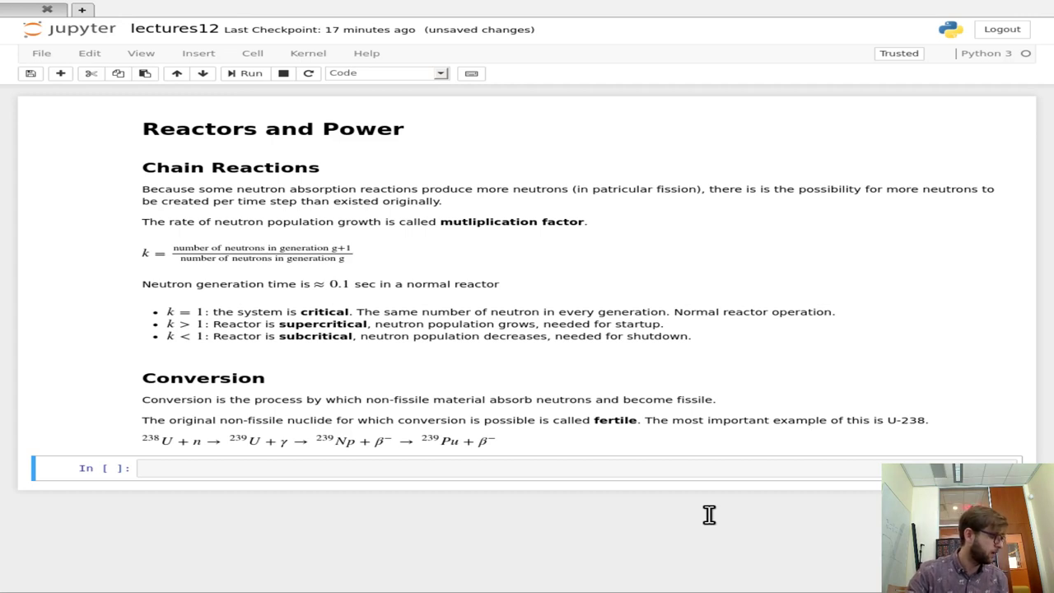
key(Return)
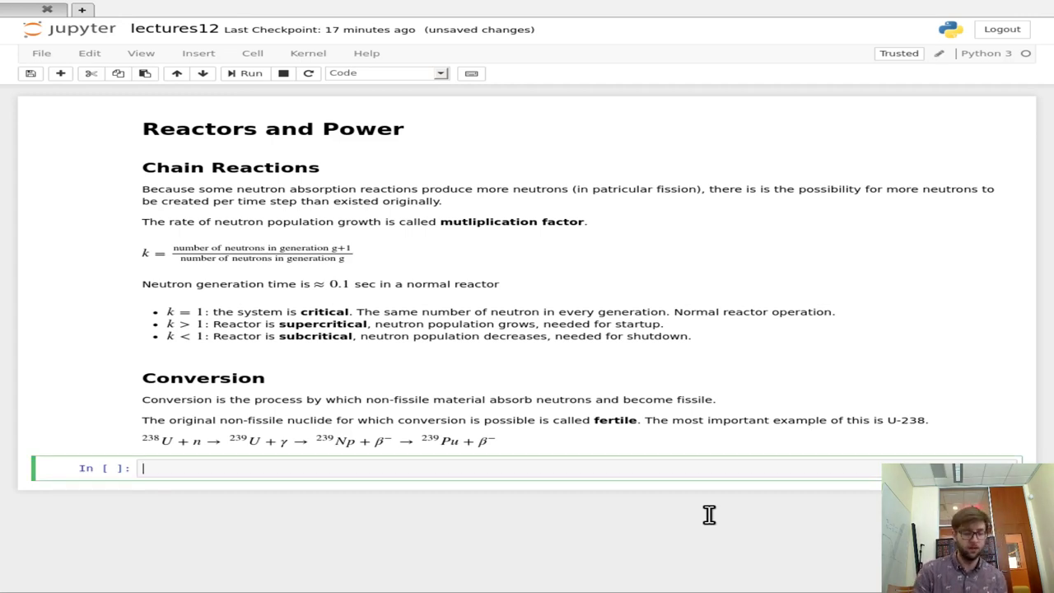
key(Escape)
key(m)
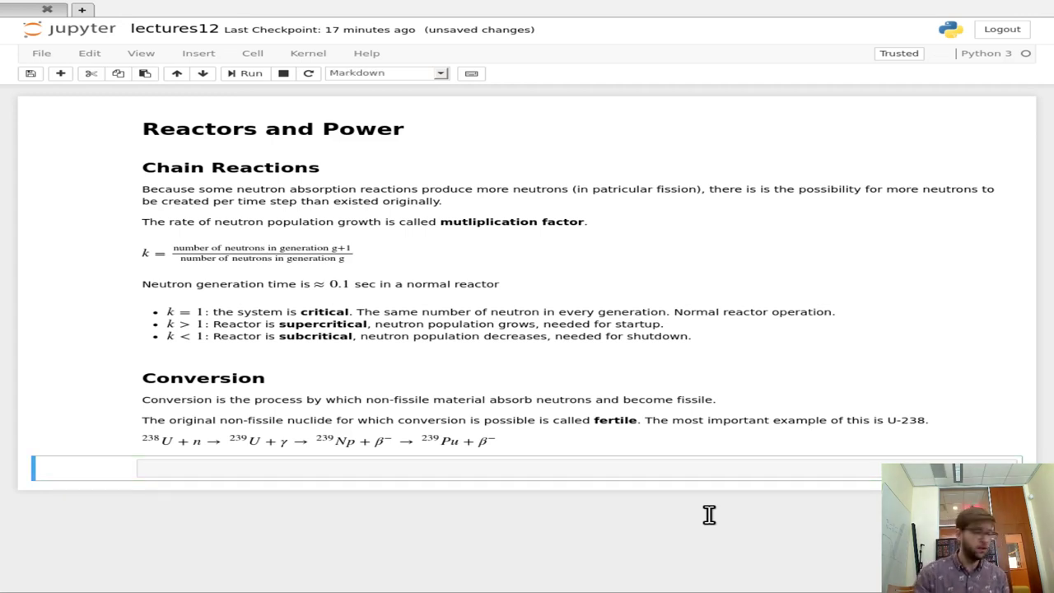
key(Return)
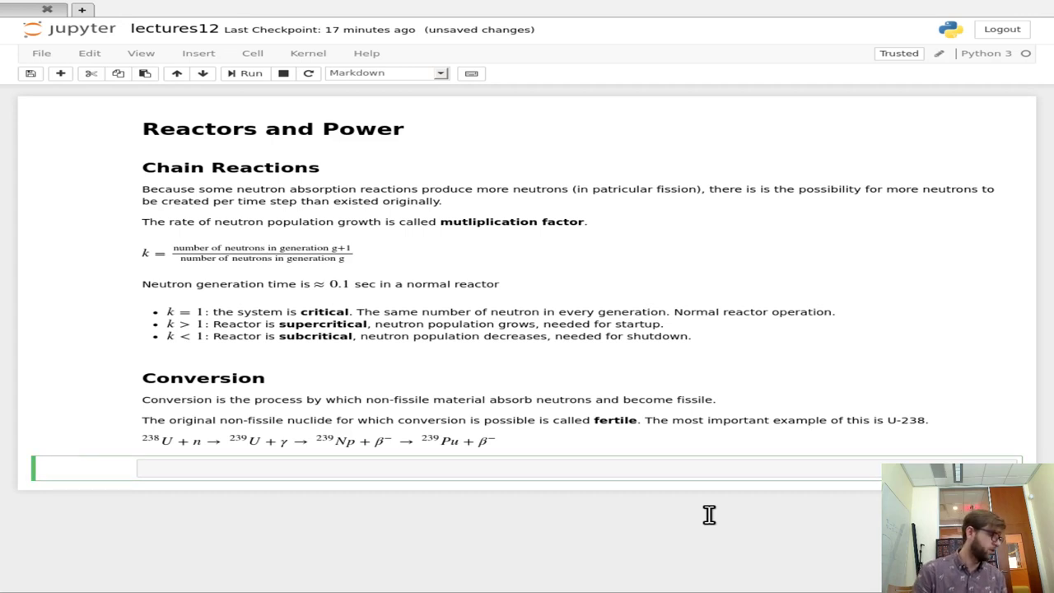
key(ctrl+v)
Change the first two nuclides of the pasted chain to 232Th and 233Th
key(Right)
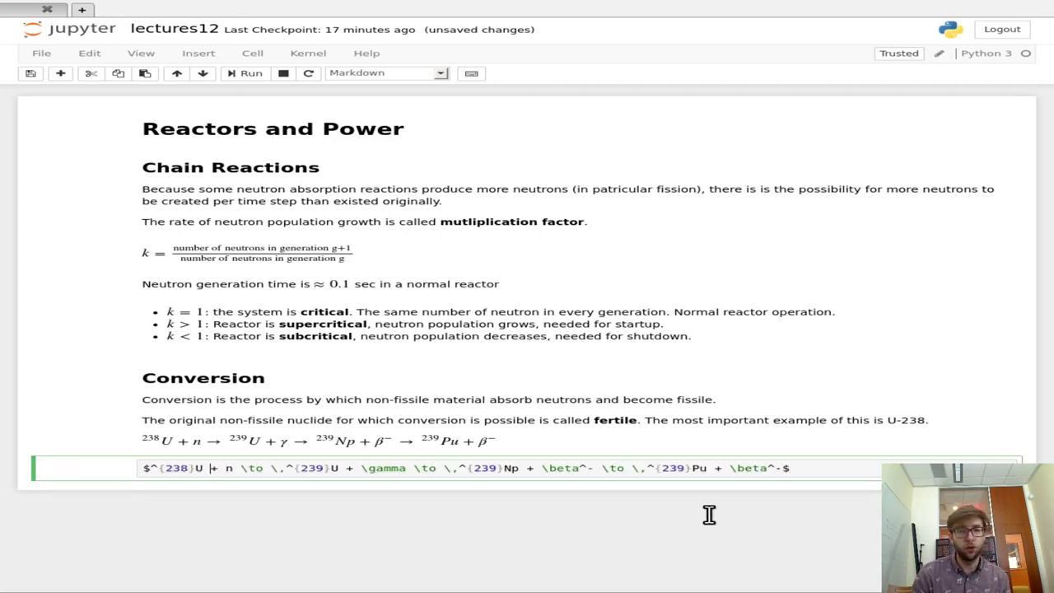
key(BackSpace)
text(Th)
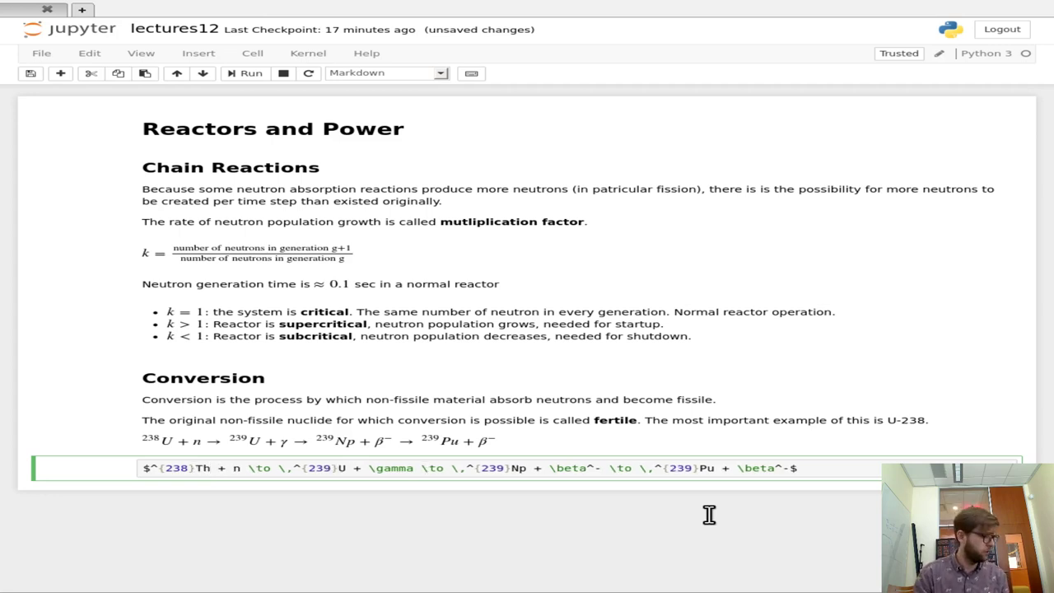
key(BackSpace)
text(2)
key(Right)
key(Right)
key(Right)
key(Right)
key(Right)
key(Right)
key(Right)
key(Right)
key(Right)
key(Right)
key(Right)
key(Right)
key(Right)
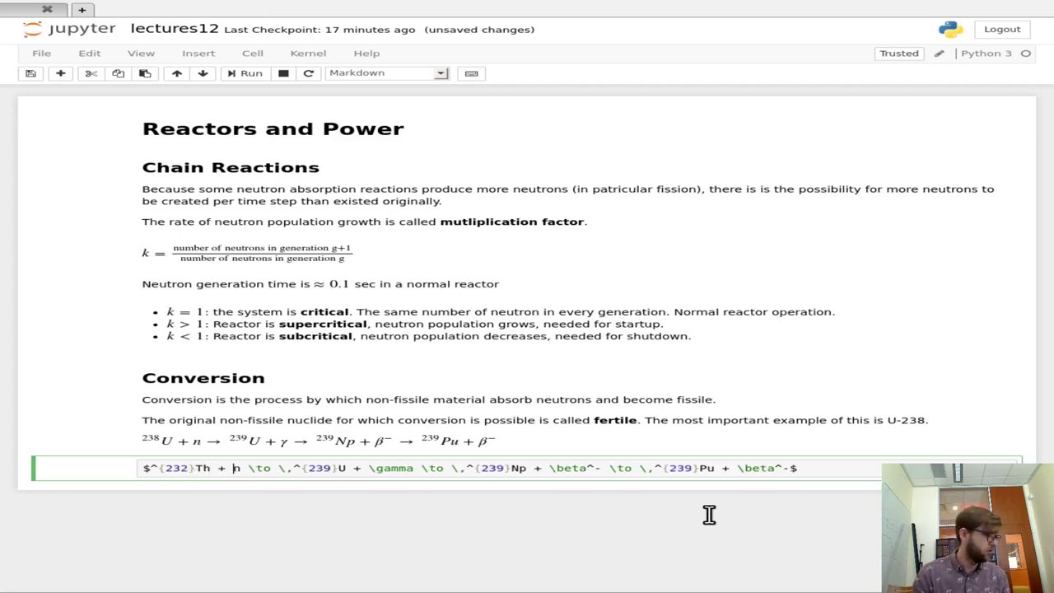
key(Right)
key(Right)
key(Right)
key(Left)
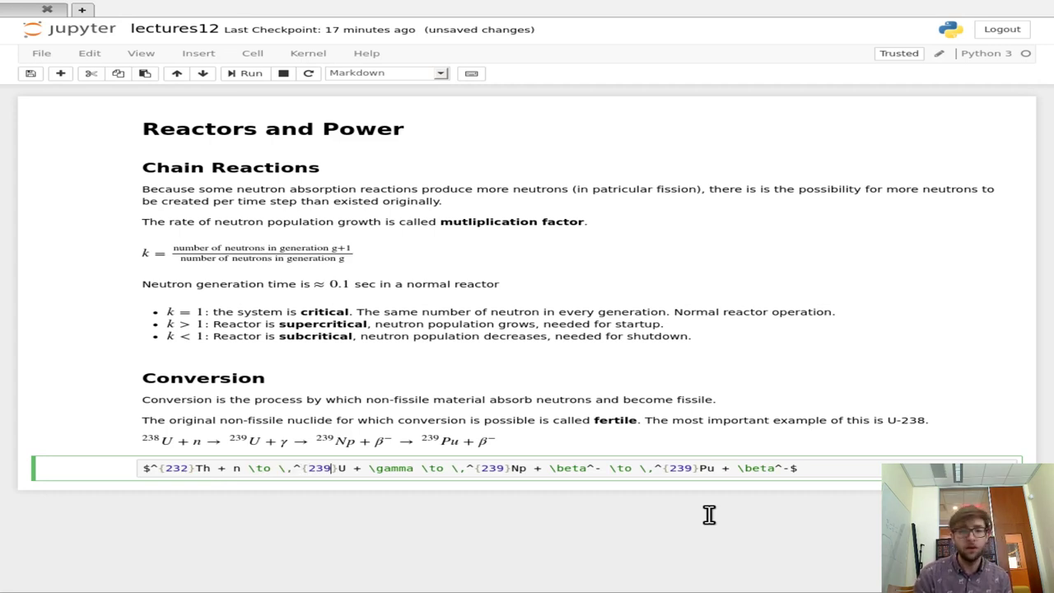
key(BackSpace)
text(3)
key(Right)
key(Right)
key(BackSpace)
text(Th)
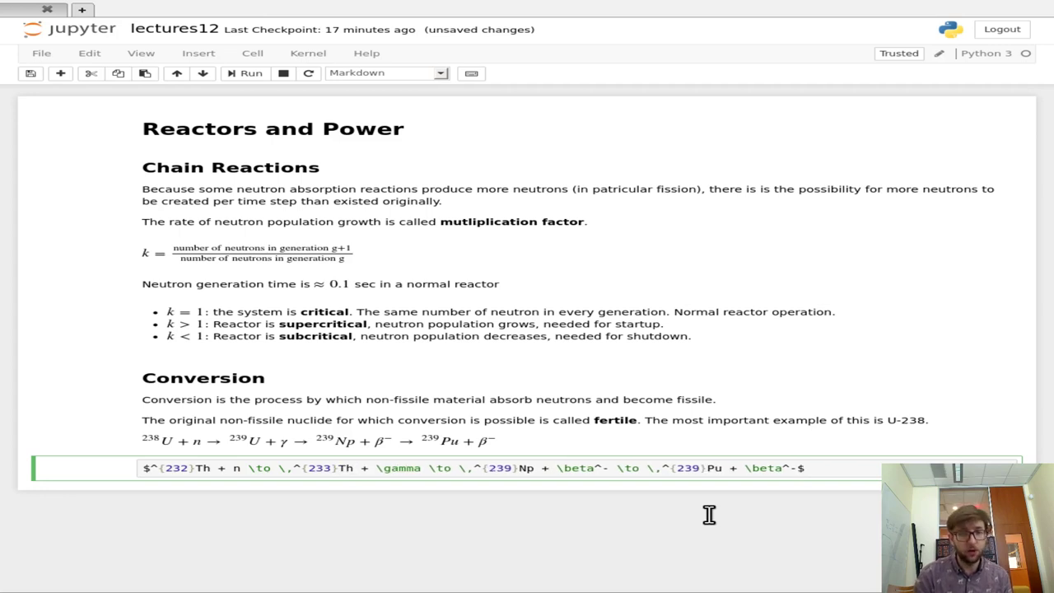
key(Right)
key(Right)
key(Right)
key(Right)
key(Right)
key(Right)
key(Right)
key(Right)
key(Right)
key(Right)
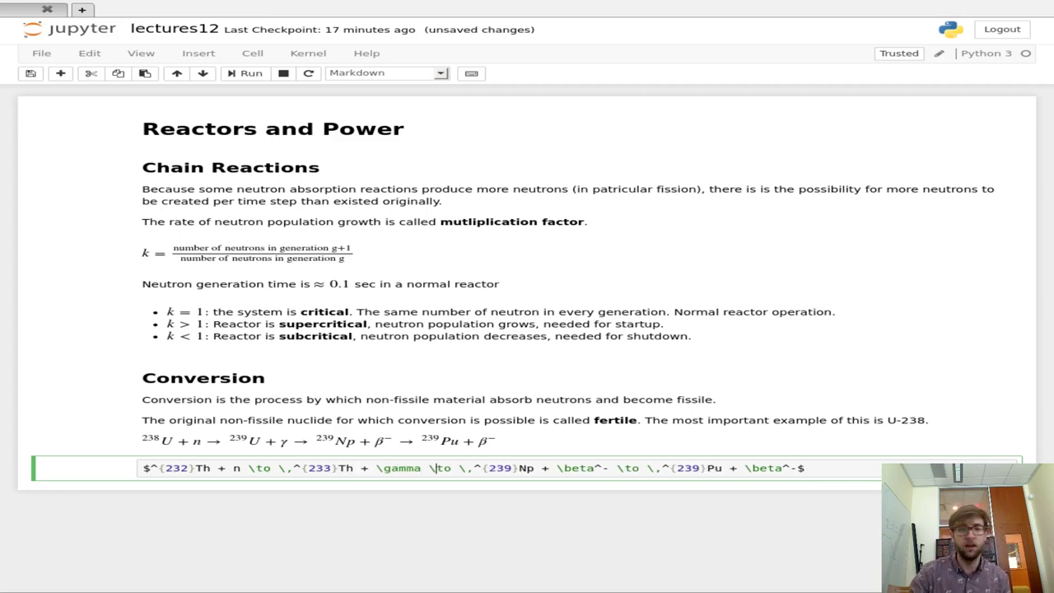
Change the last two nuclides to 233Pa and 233U and render the thorium chain
click(475, 468)
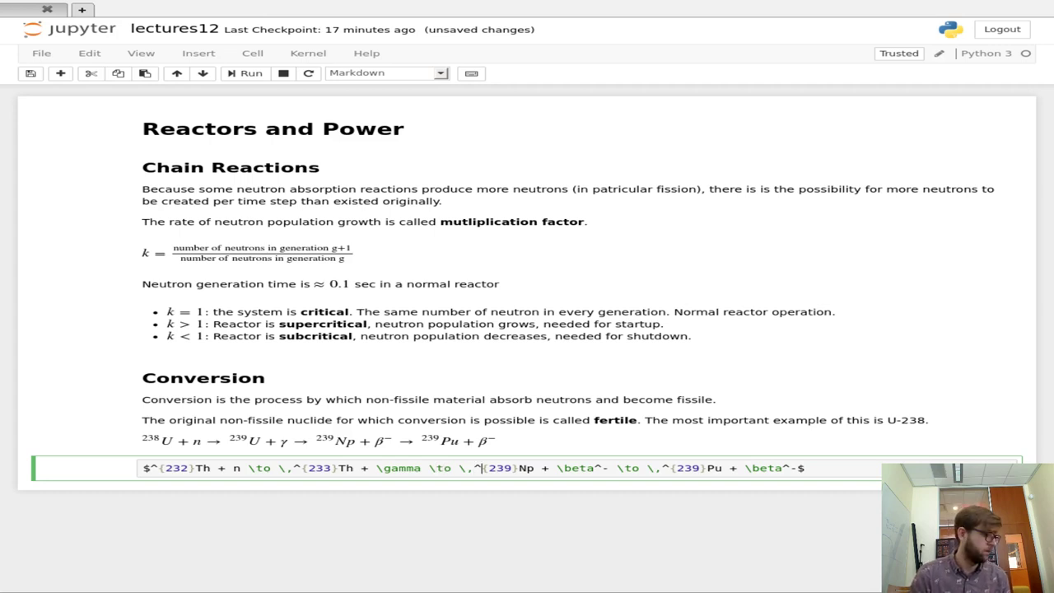
click(504, 467)
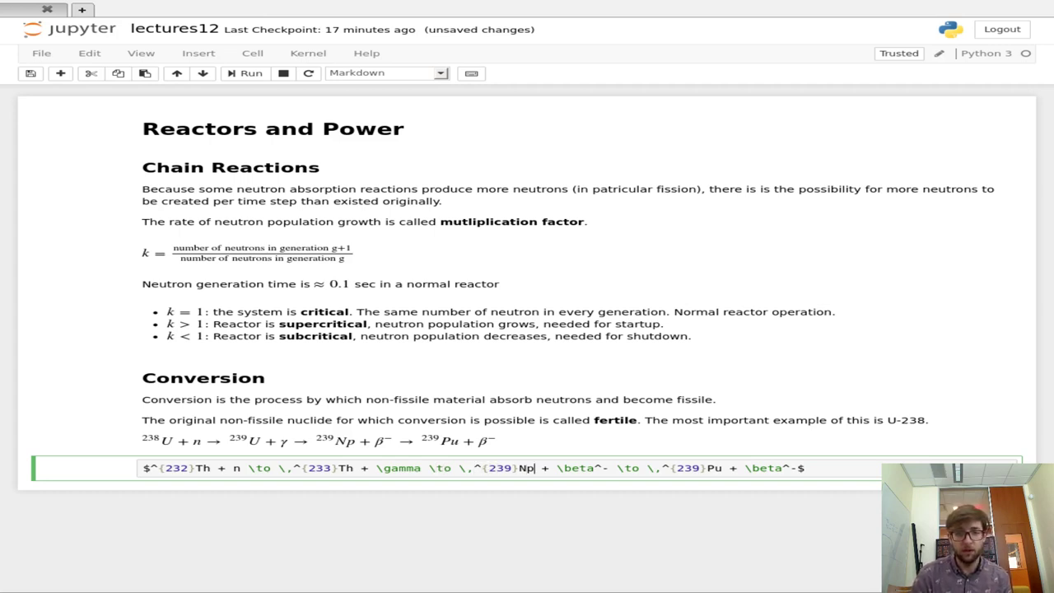
key(BackSpace)
key(BackSpace)
text(Pa)
key(Left)
key(Left)
key(Left)
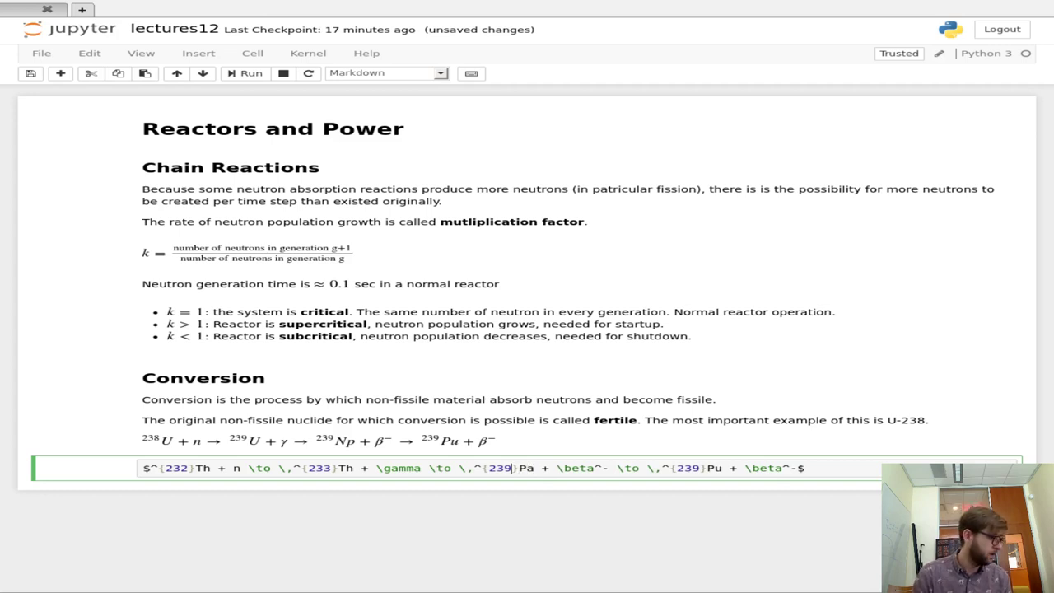
key(BackSpace)
text(3)
key(Right)
key(Right)
key(Right)
key(Right)
key(Right)
key(Right)
key(Right)
key(Right)
key(Right)
key(Right)
key(Right)
key(Right)
key(BackSpace)
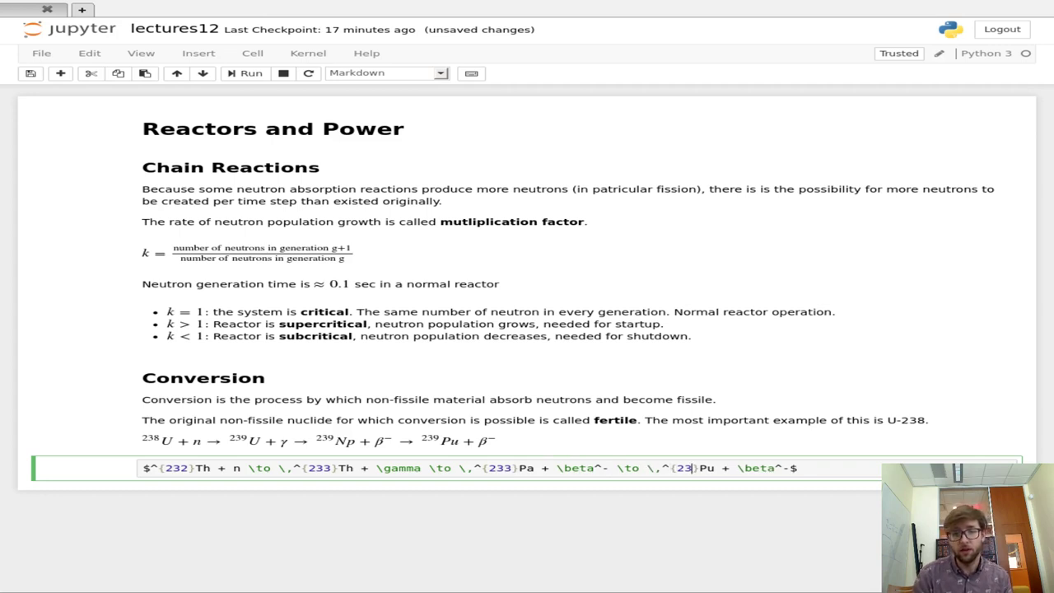
text(3)
key(Right)
key(Right)
key(Right)
key(Right)
key(Right)
key(Left)
key(Left)
key(BackSpace)
key(BackSpace)
text(U)
key(End)
key(shift+Return)
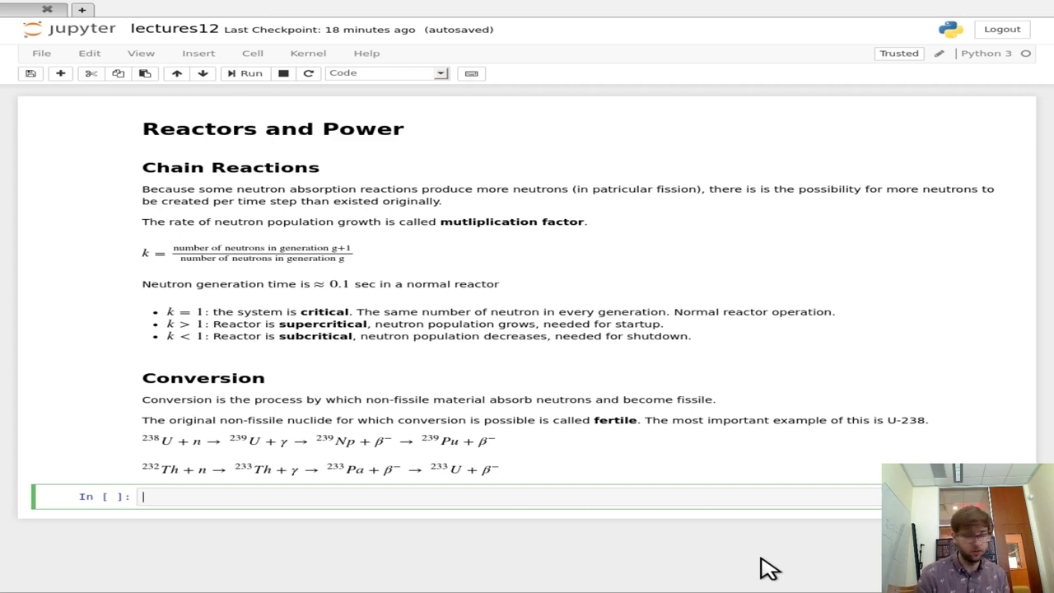
In a new Markdown cell, write the bold 'Conversion Ratio (CR),' label and a 'CR =' line
key(Return)
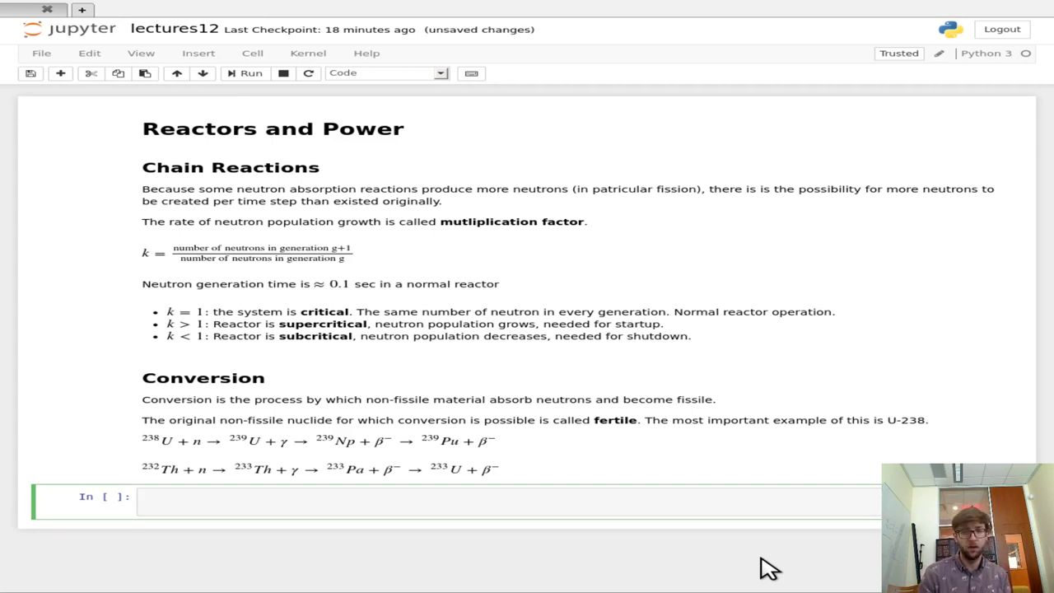
key(BackSpace)
key(Escape)
key(m)
key(Return)
text(Con)
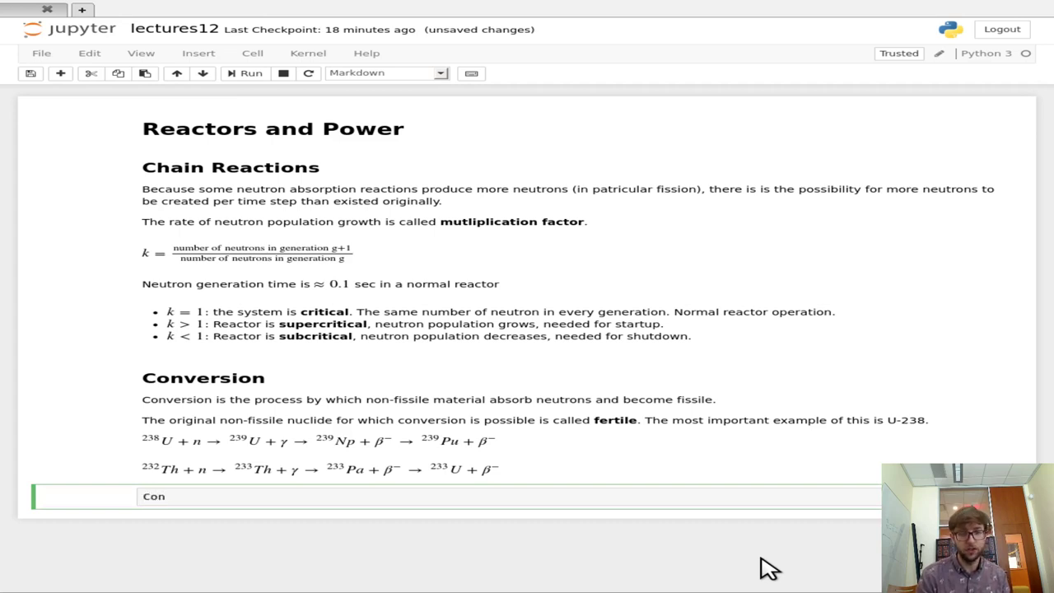
text(version Rat)
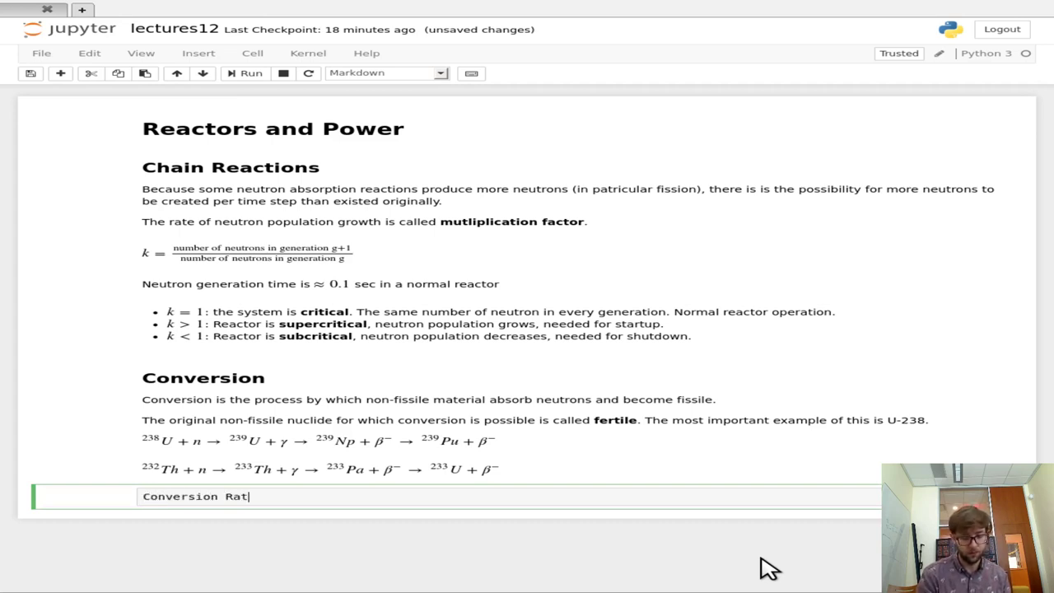
text(io**)
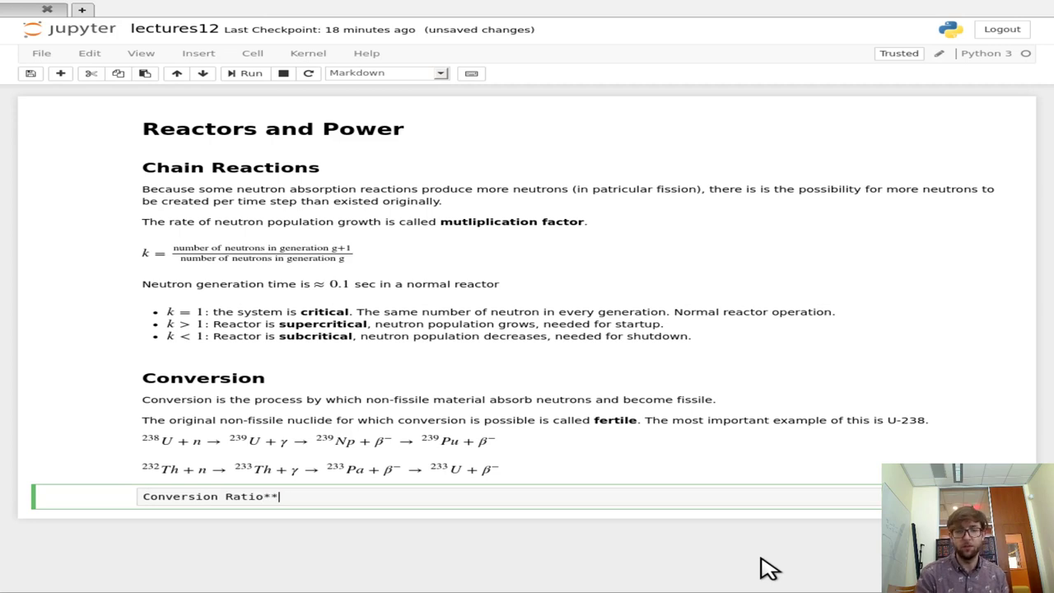
key(Home)
text(**)
key(End)
text(())
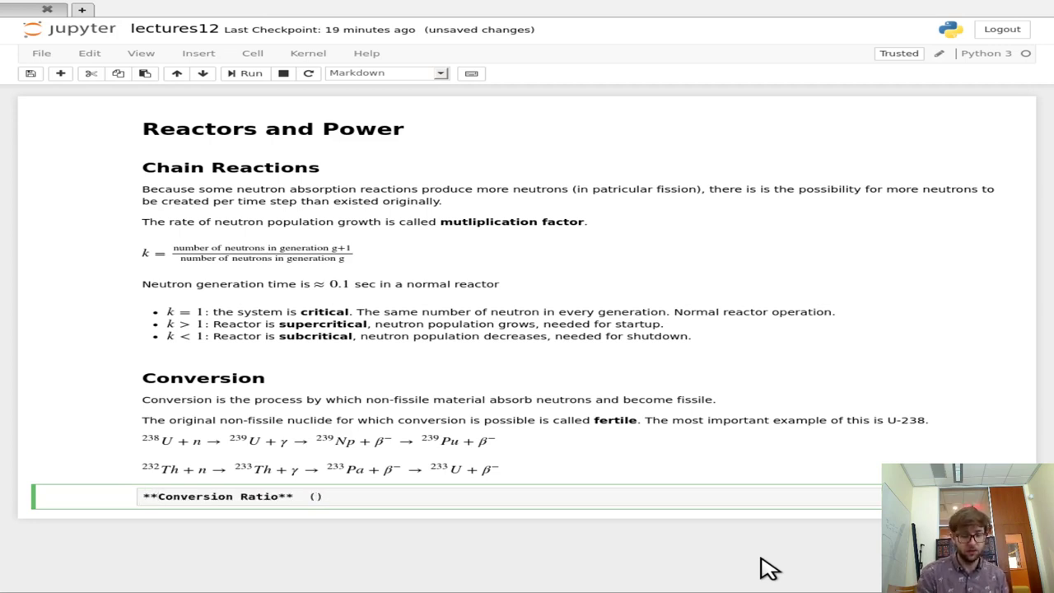
text(CR)
key(End)
text(,)
key(Return)
text(CR )
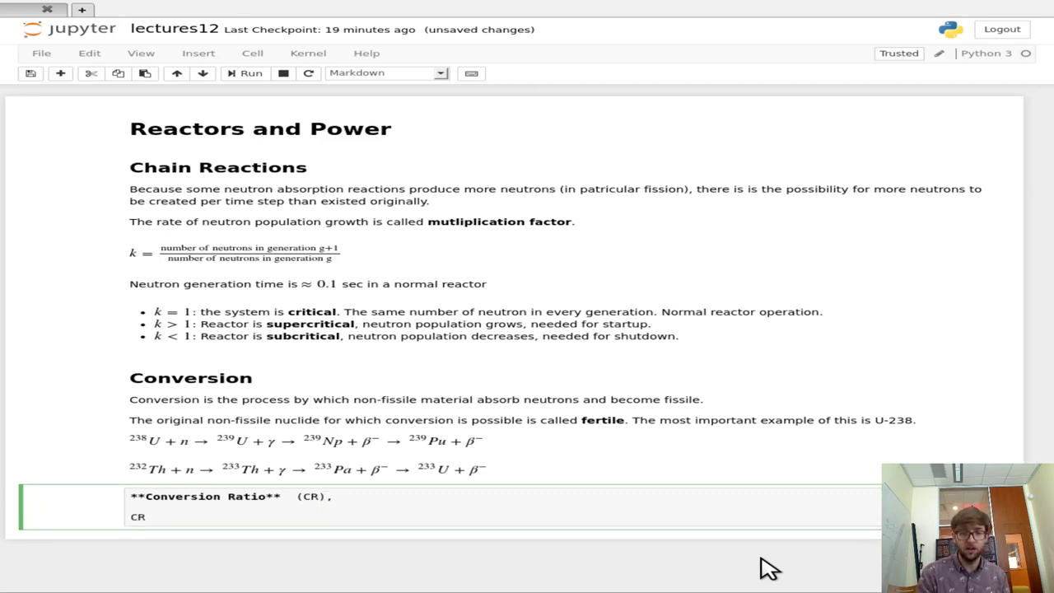
text(=)
Start the LaTeX fraction $\frac{n_\mathrm{fiss, used}}$ and fix its braces
key(Return)
text(\)
key(BackSpace)
key(BackSpace)
text($)
key(End)
text($\frac{n_{fii)
key(BackSpace)
key(BackSpace)
text(iss)
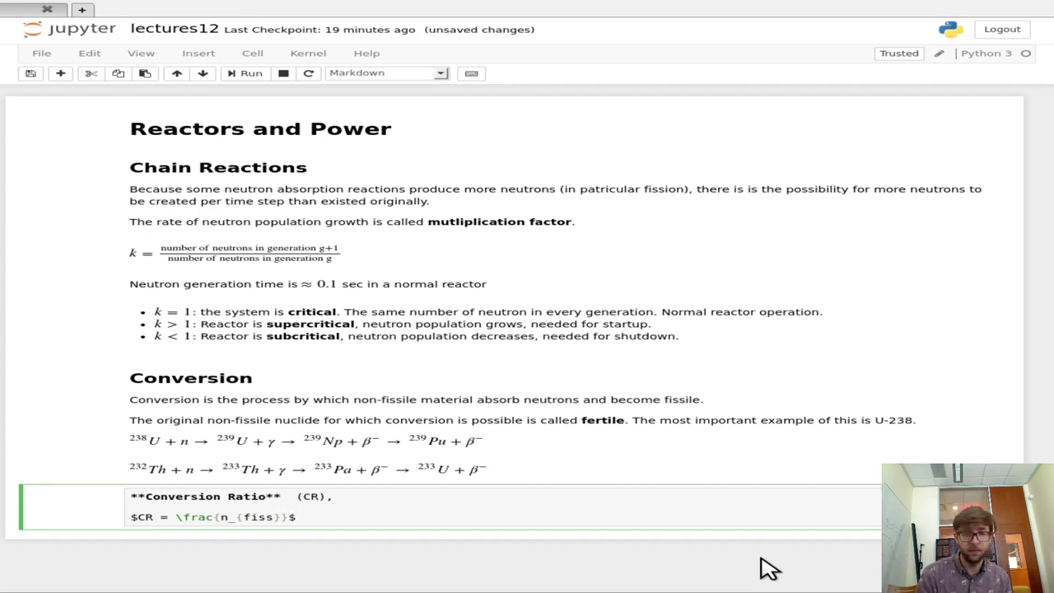
text(, used)
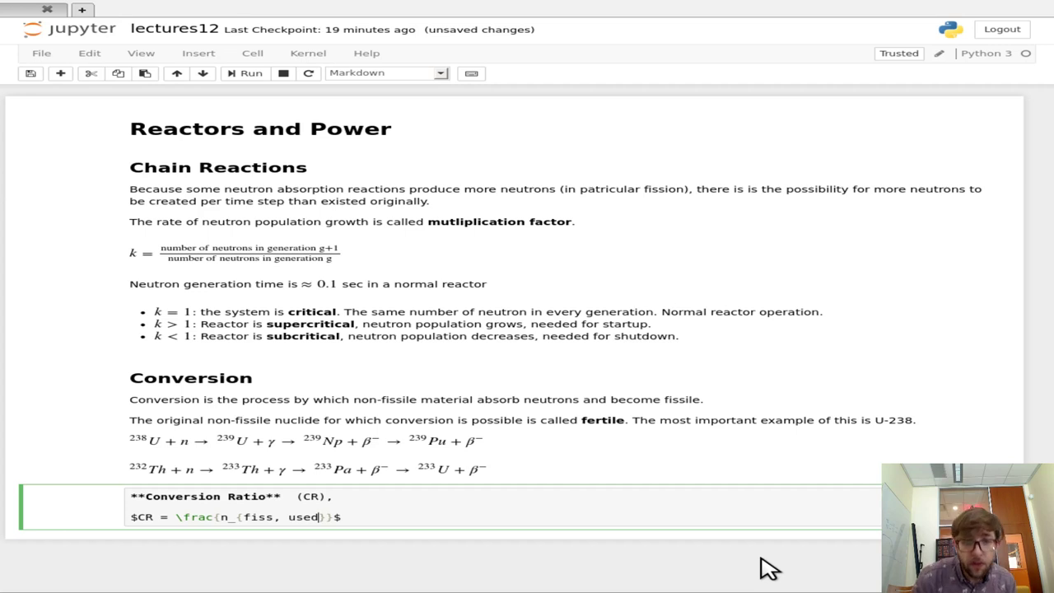
key(Left)
key(Left)
key(Left)
key(Left)
key(Left)
key(Left)
key(Left)
key(Left)
key(Left)
key(Left)
key(Left)
text(\mathrm)
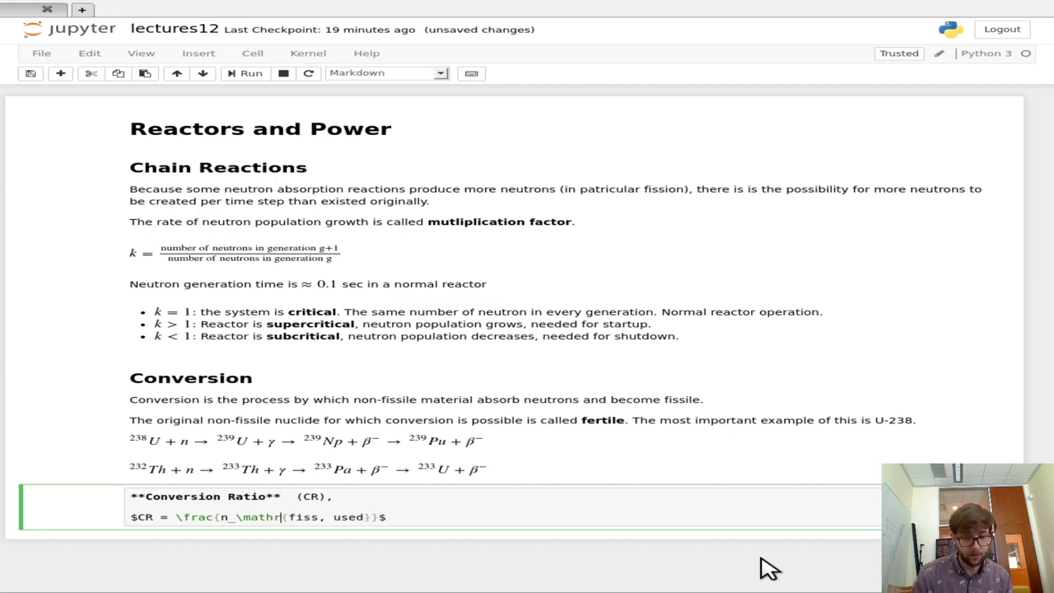
key(shift+Return)
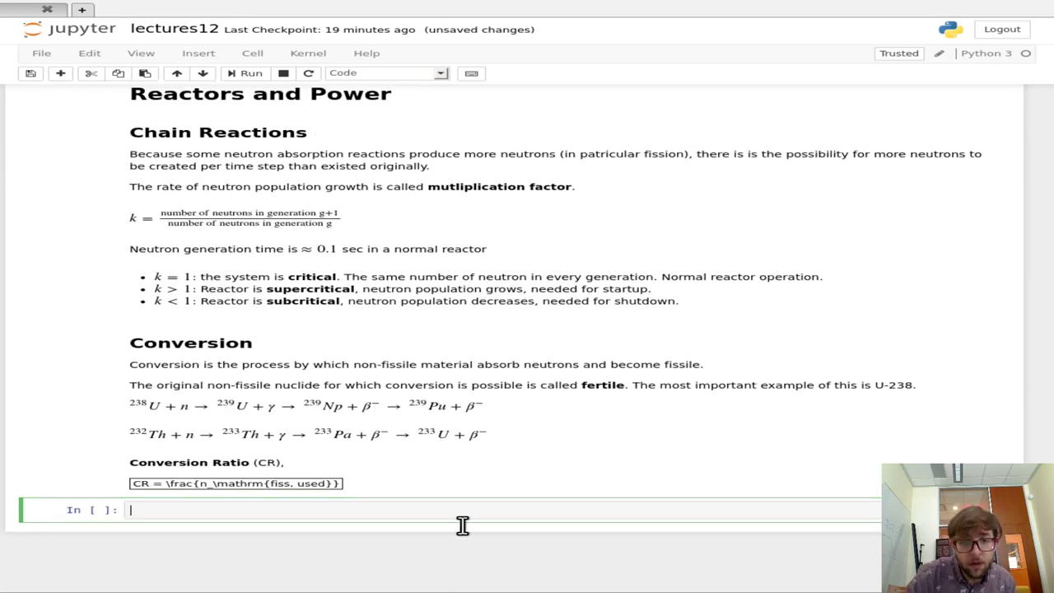
key(Up)
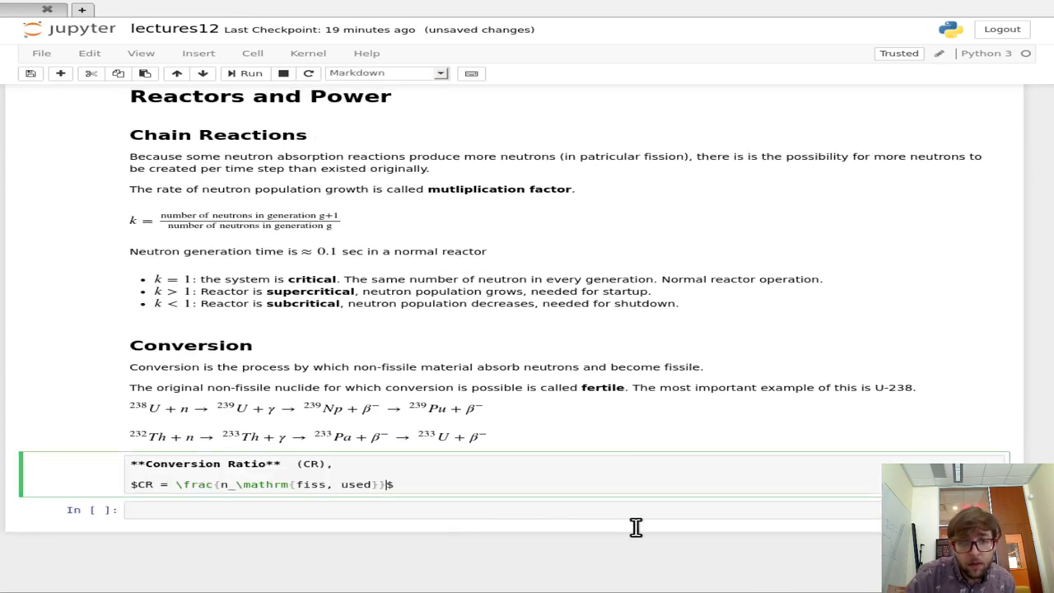
text({)
key(shift+Return)
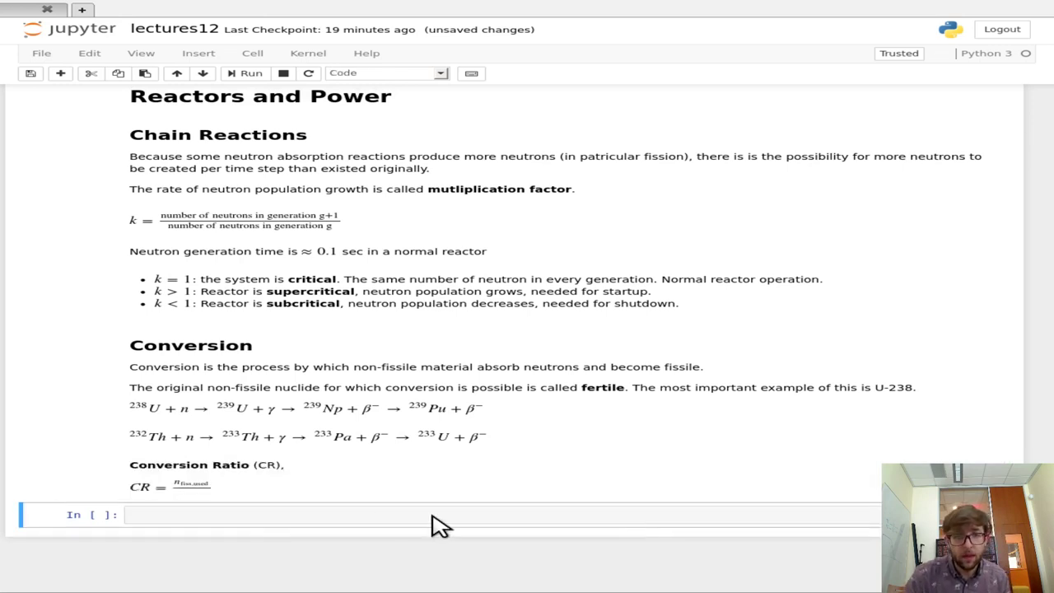
Copy the fission term to add '− n_fiss,fresh' to the numerator and a denominator
key(Up)
key(Return)
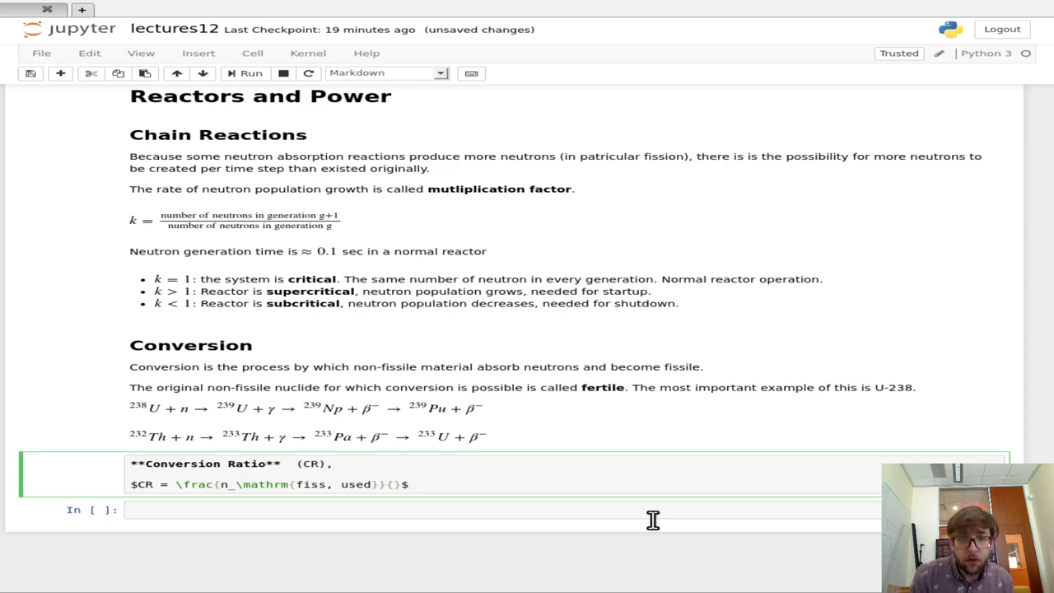
key(shift+Home)
key(ctrl+shift+Right)
key(ctrl+shift+Right)
key(ctrl+shift+Right)
key(shift+Left)
key(ctrl+c)
key(Right)
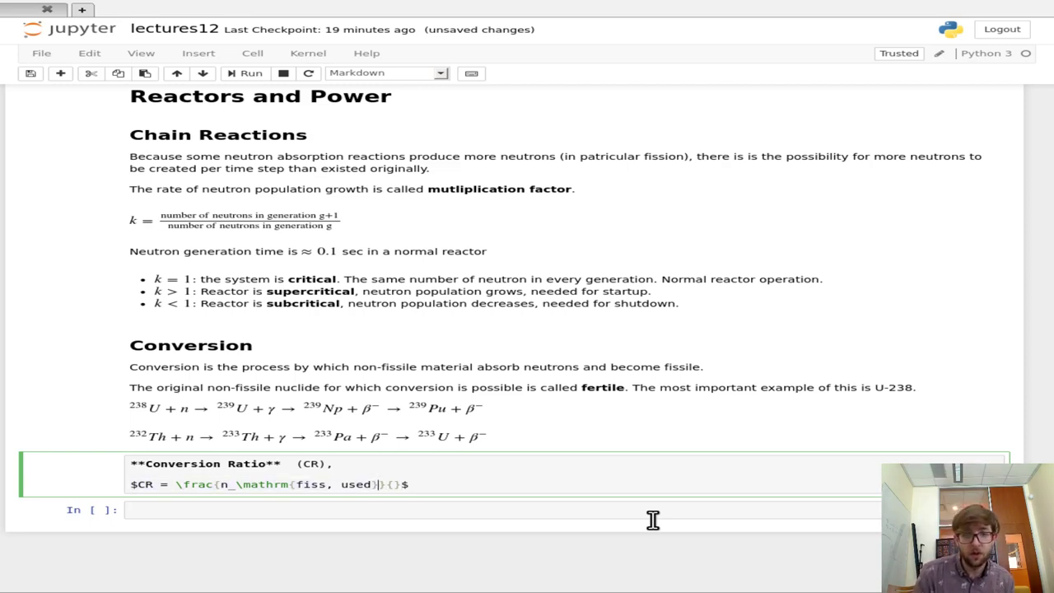
text(-)
key(ctrl+v)
key(Left)
key(Left)
key(Left)
key(Left)
key(Left)
key(Left)
key(Left)
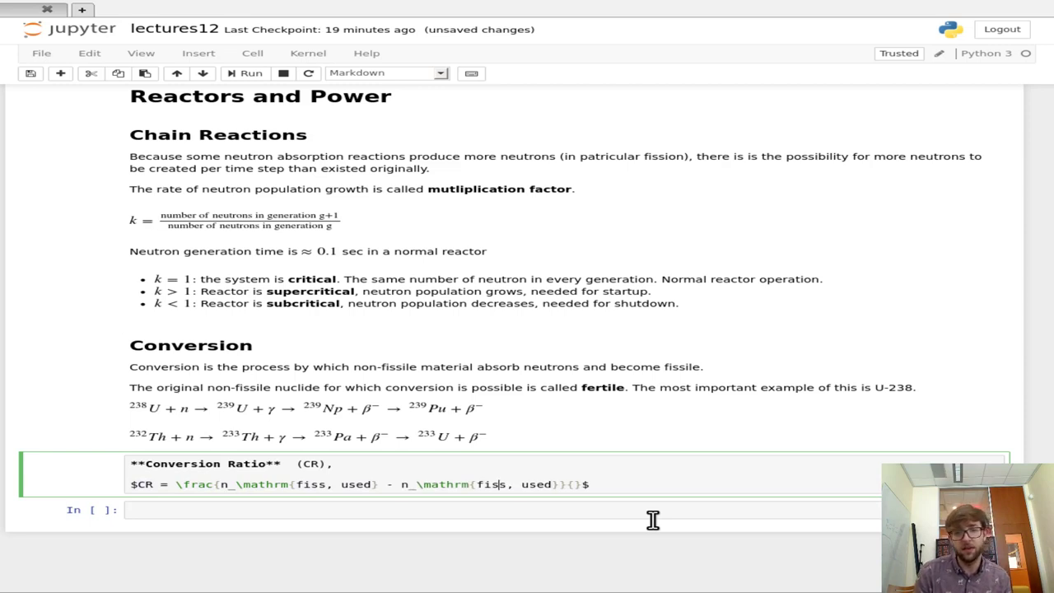
key(Right)
key(Right)
key(Delete)
key(Delete)
key(Delete)
key(Delete)
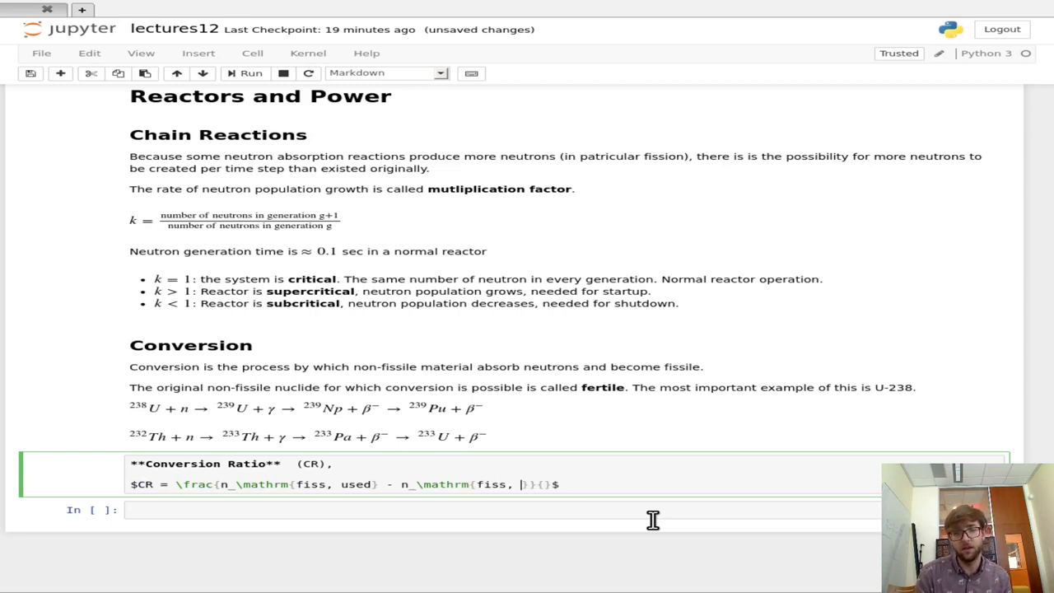
text(fresh)
key(Right)
key(Right)
key(Right)
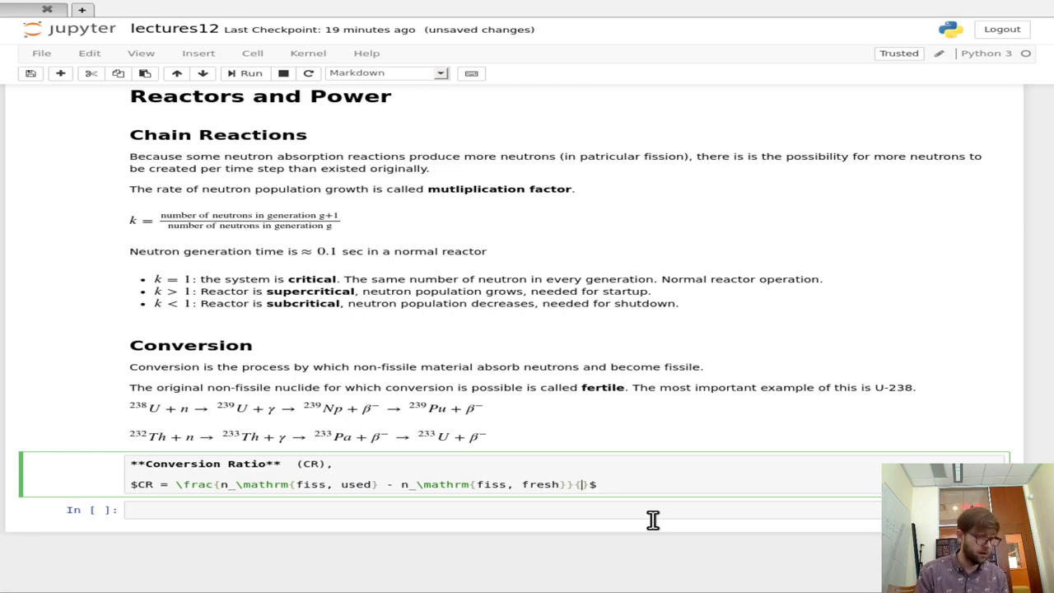
key(ctrl+v)
key(BackSpace)
key(BackSpace)
key(BackSpace)
key(BackSpace)
Finish the denominator as n_fiss,fresh, render the CR fraction, and edit the empty cell below
text(fresh)
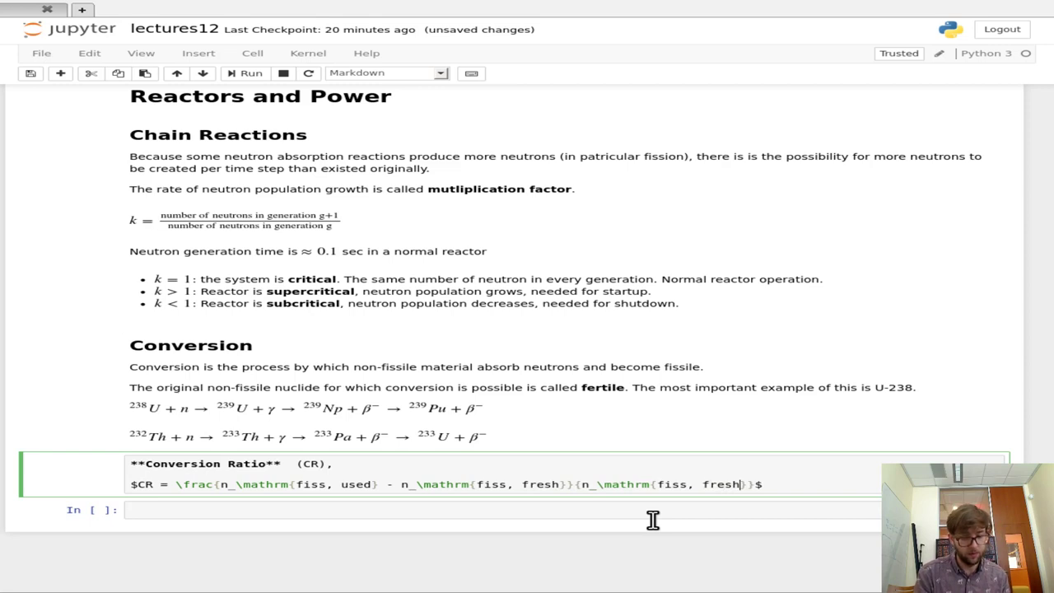
key(shift+Return)
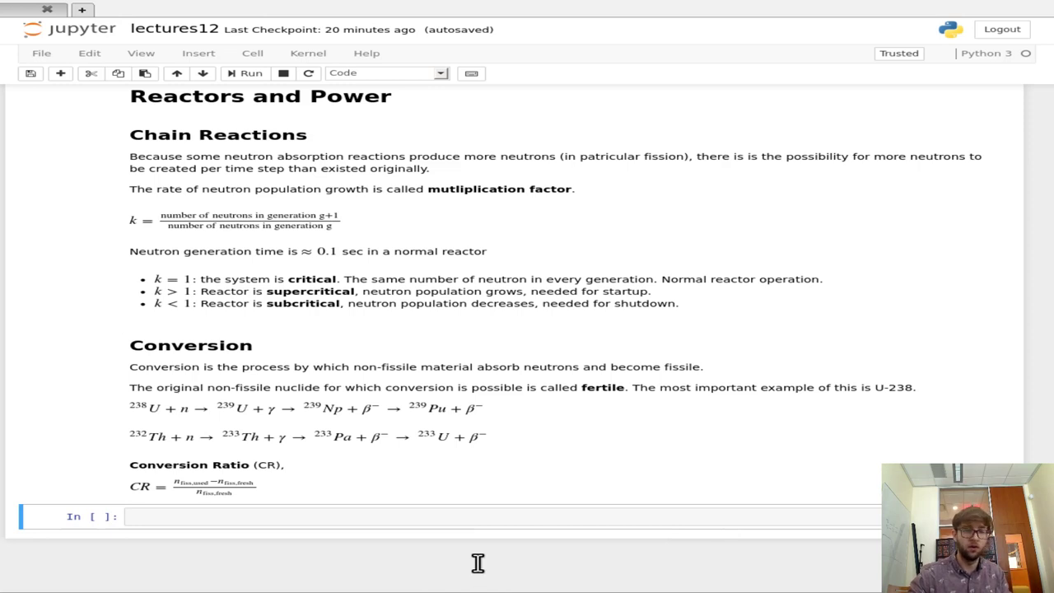
key(Return)
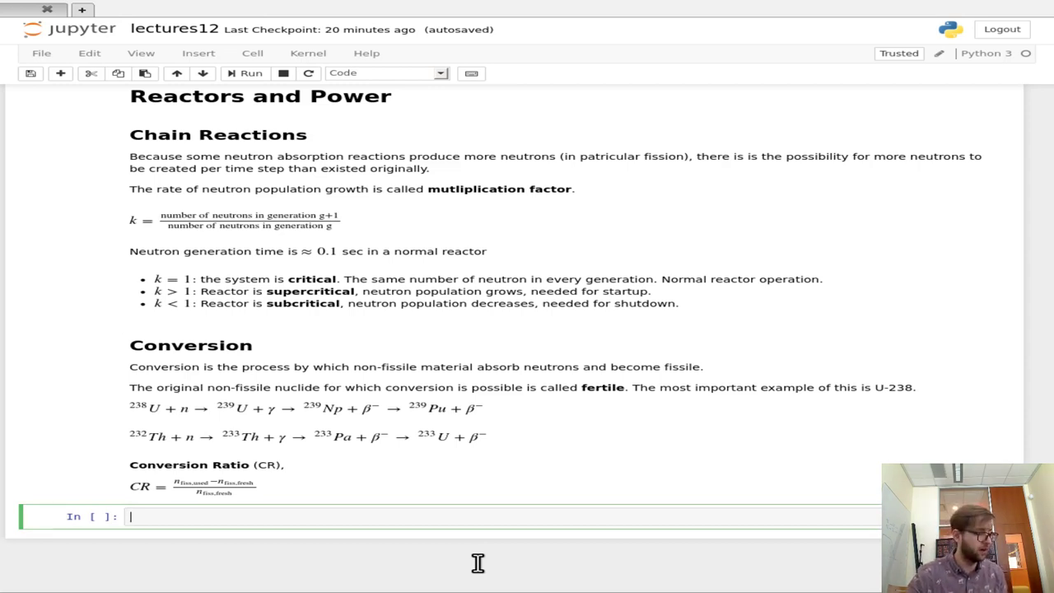
In a new Markdown cell, write the bullet '$CR < 1$: This is called burning'
key(Escape)
key(m)
key(Return)
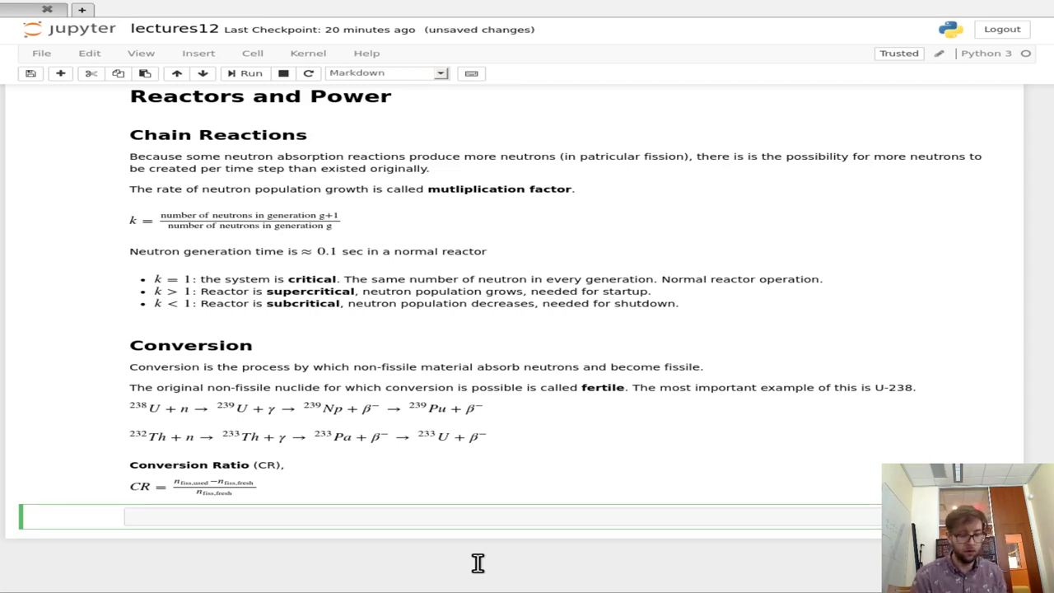
text(* $$)
key(Left)
text(CR < 1)
key(Right)
text(: This is calle)
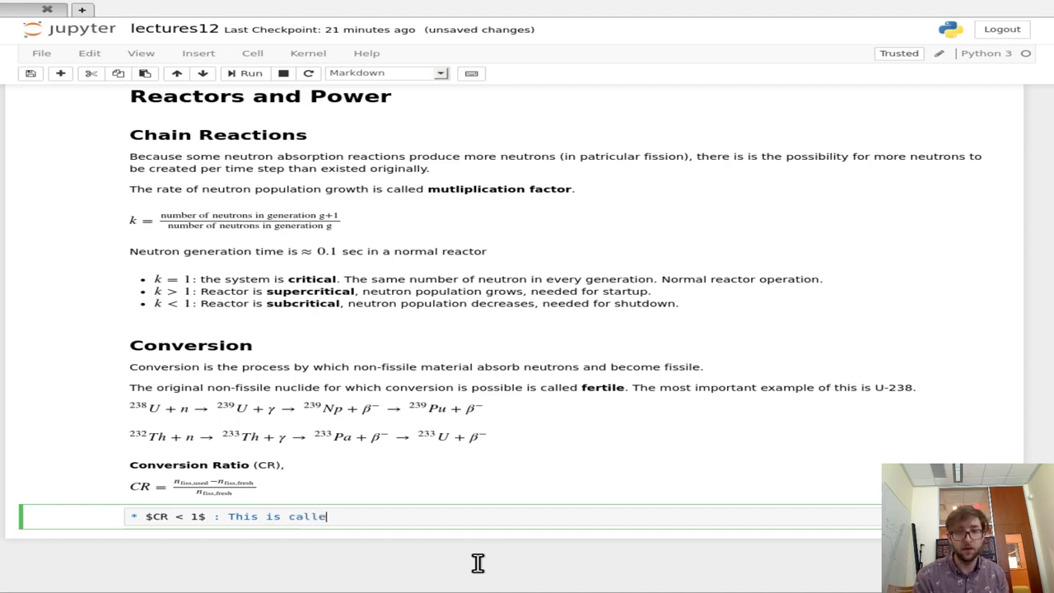
text(d bar)
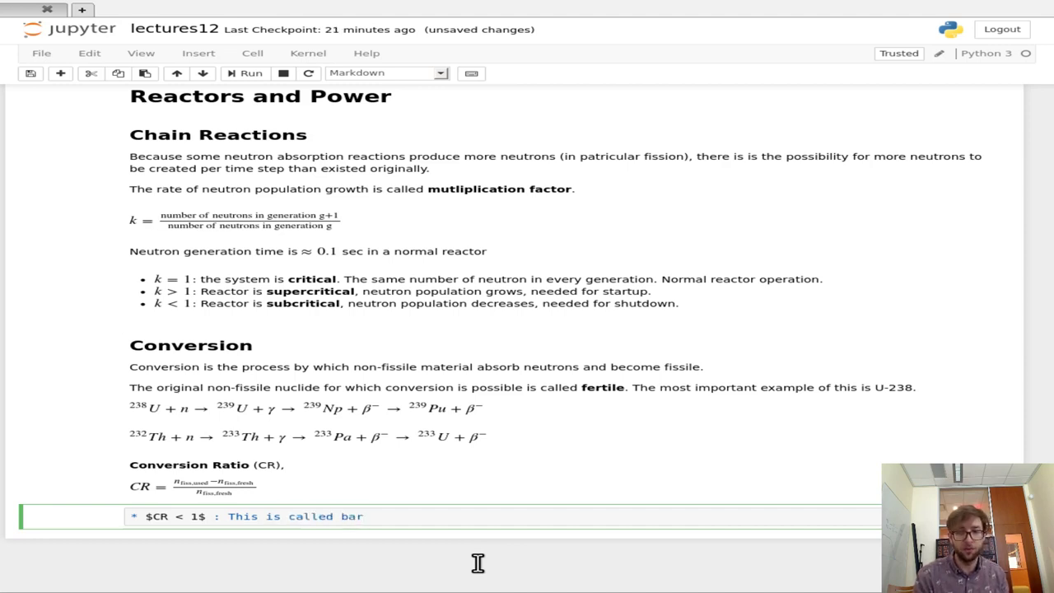
key(BackSpace)
key(BackSpace)
text(urning)
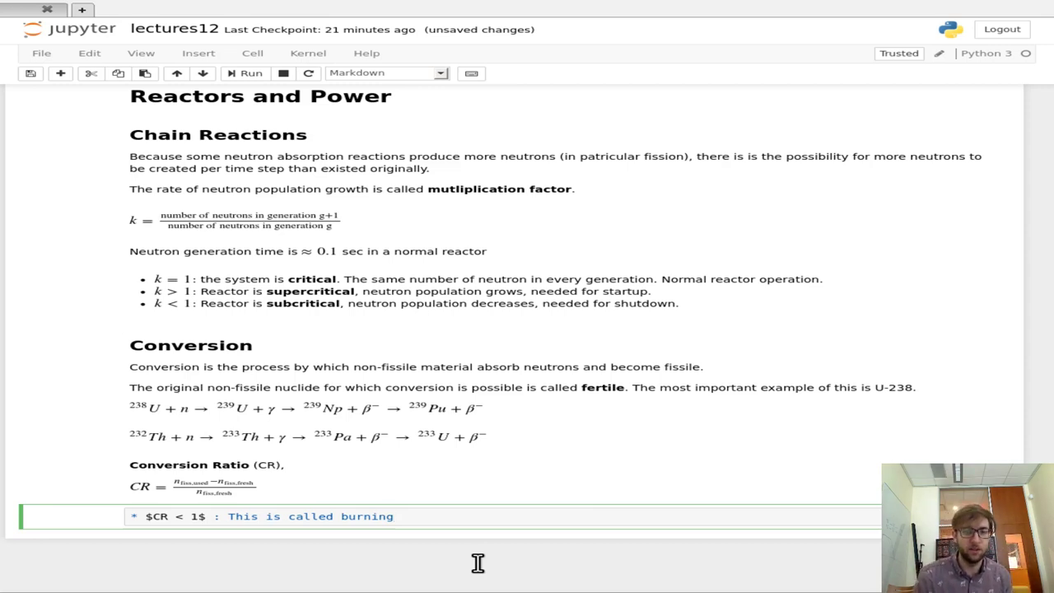
Duplicate it into a second bullet '$CR > 1$: This is called breeding' and render the list
key(ctrl+a)
key(ctrl+c)
key(Right)
key(Return)
key(ctrl+v)
key(Home)
key(ctrl+Right)
key(ctrl+Right)
key(ctrl+Right)
key(ctrl+Right)
key(Left)
key(Left)
key(Left)
key(BackSpace)
text(=)
key(BackSpace)
text(>)
key(End)
key(ctrl+Left)
key(ctrl+Left)
key(ctrl+Left)
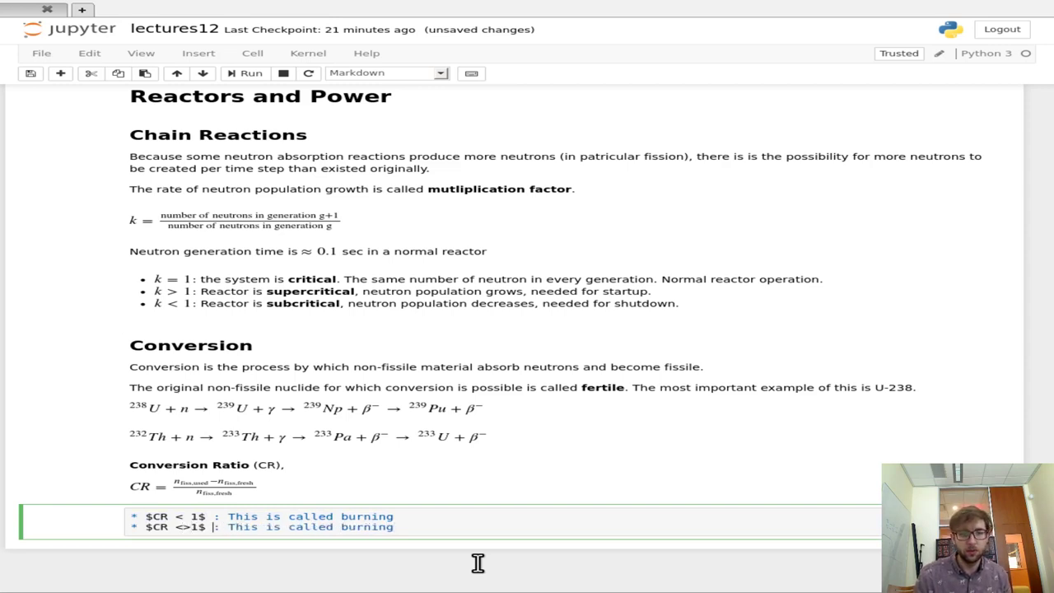
key(Left)
key(Left)
key(Left)
key(Left)
key(Left)
key(BackSpace)
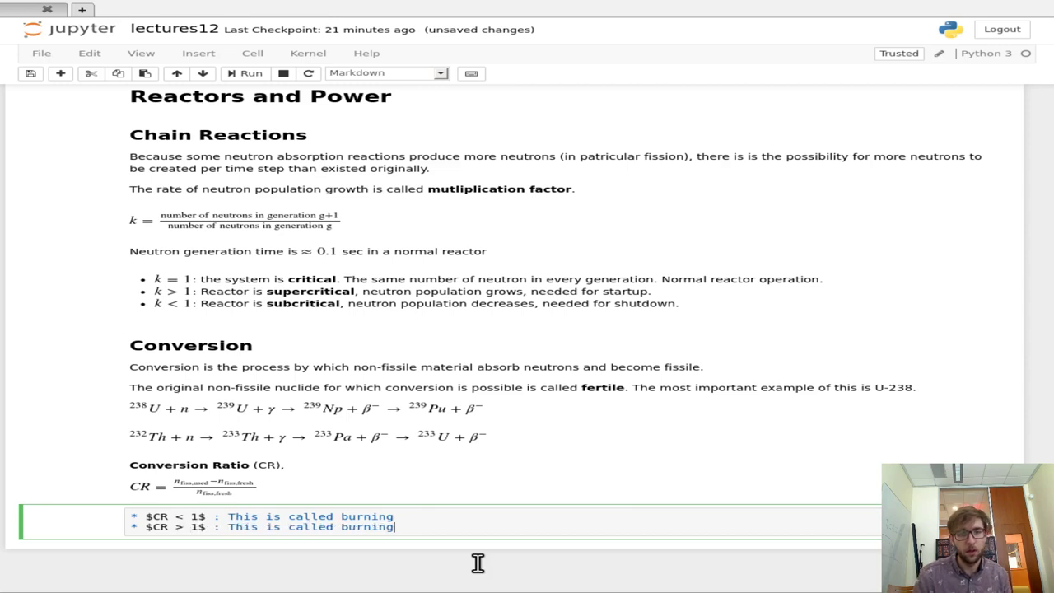
key(BackSpace)
key(BackSpace)
key(BackSpace)
key(BackSpace)
key(BackSpace)
key(BackSpace)
text(red)
key(BackSpace)
text(eed)
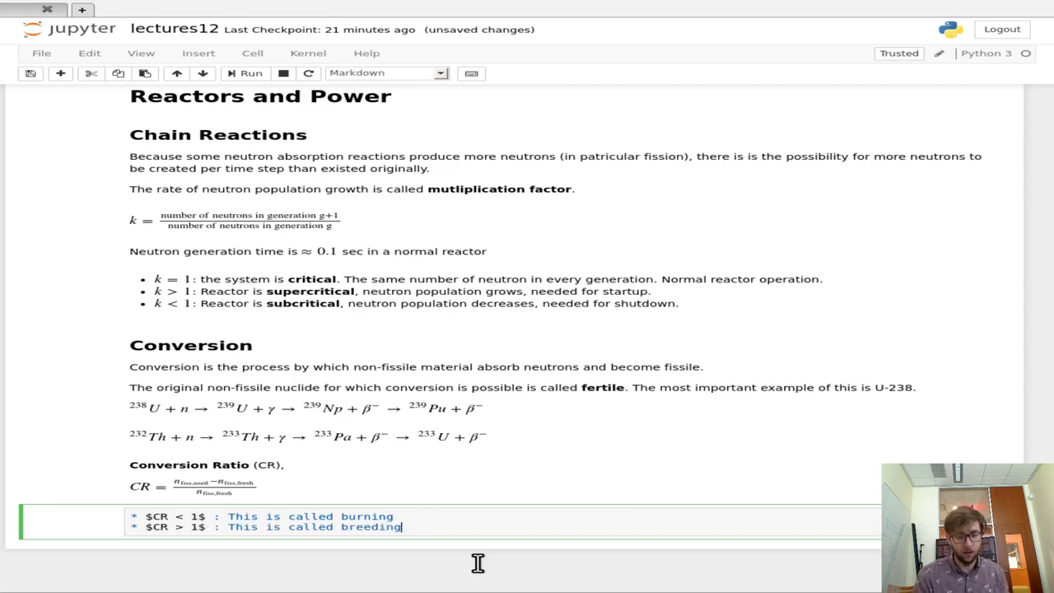
key(shift+Return)
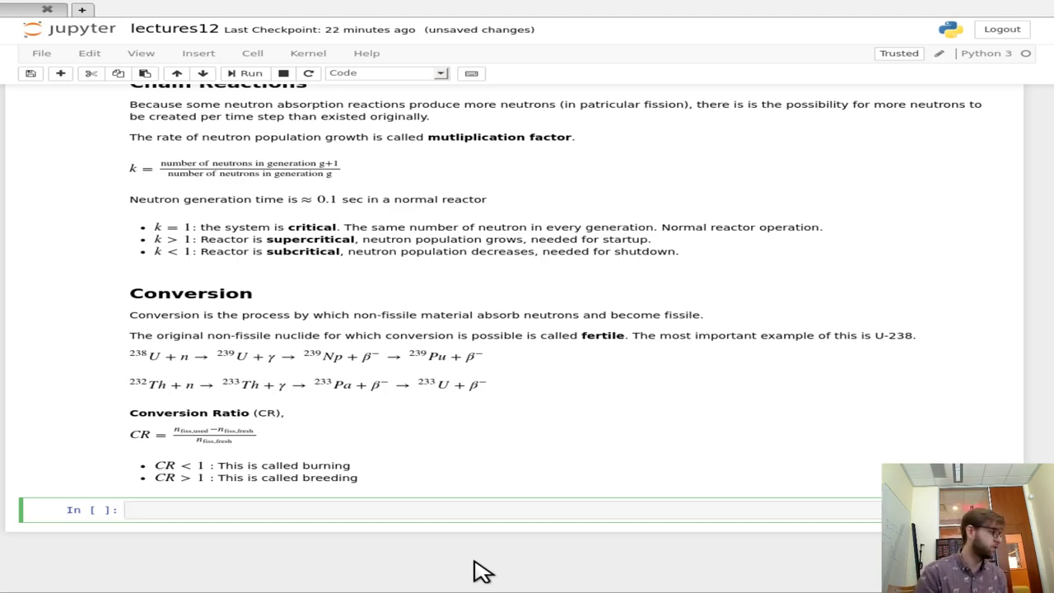
Make a new Markdown cell headed '## Burnup'
key(Escape)
key(m)
key(Return)
text(## Burnup)
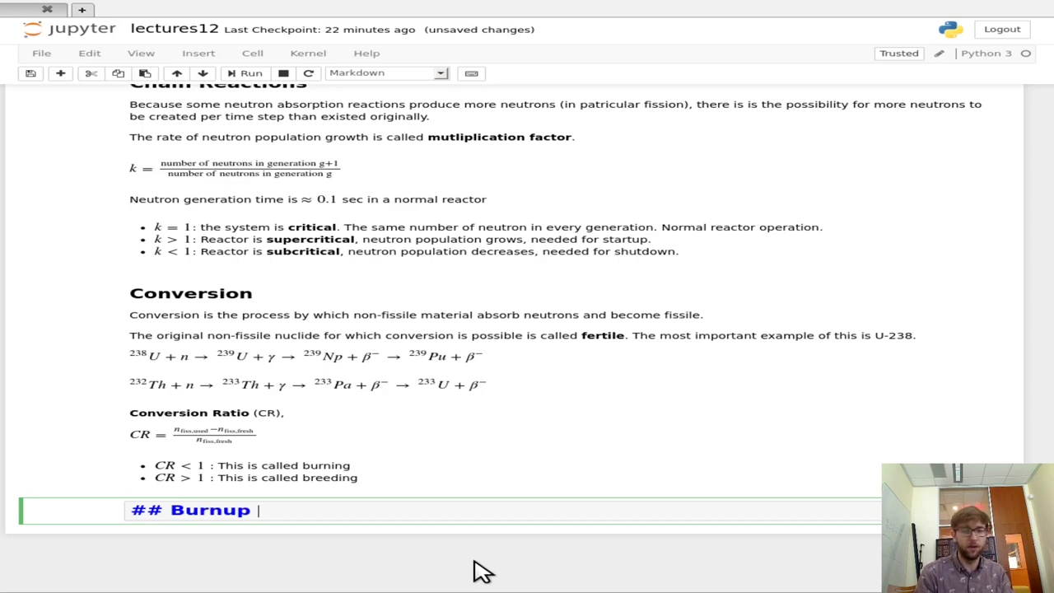
key(Return)
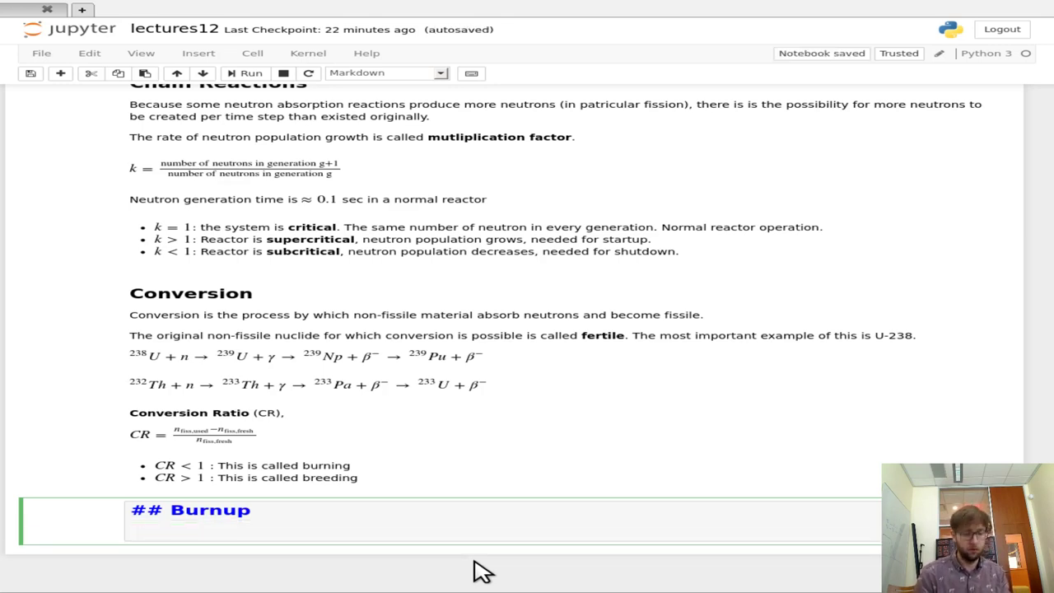
Define bold Burnup (BU) as total energy gained per unit mass, often given in [GWd/tonne]
text(**)
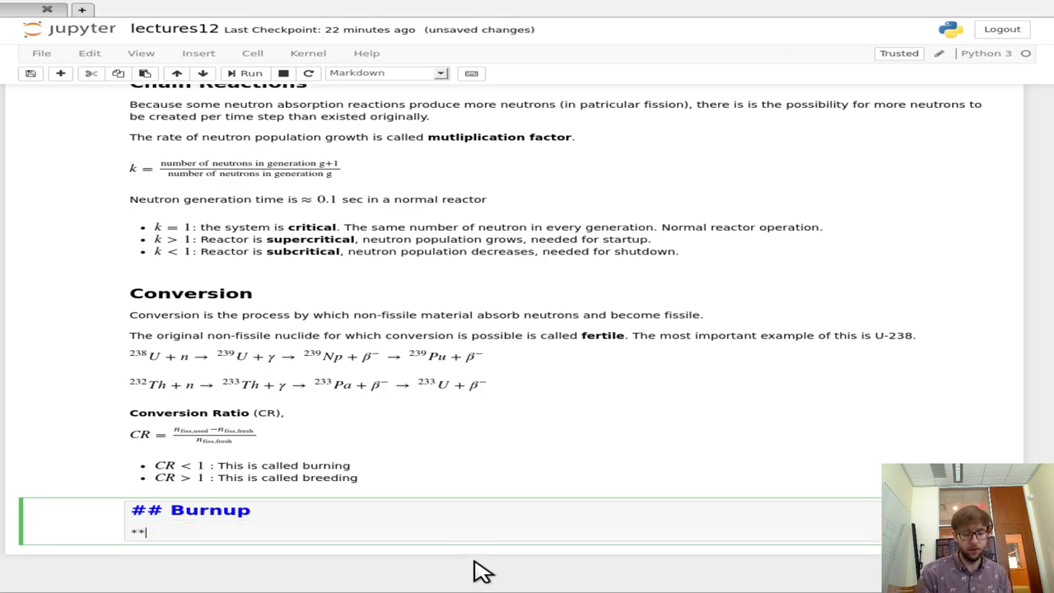
text(Burnup is)
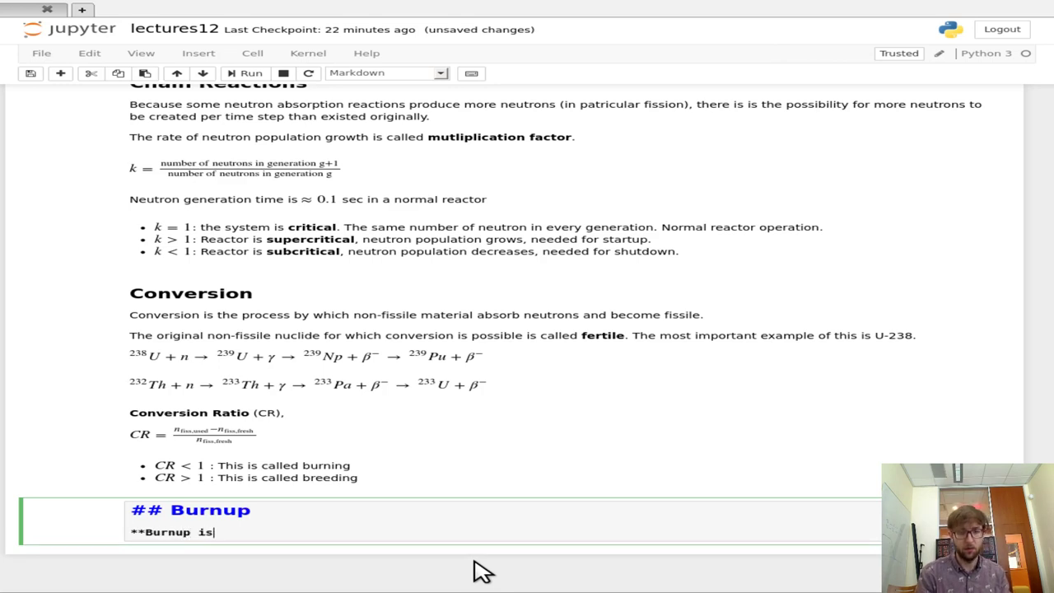
key(BackSpace)
key(BackSpace)
key(BackSpace)
key(BackSpace)
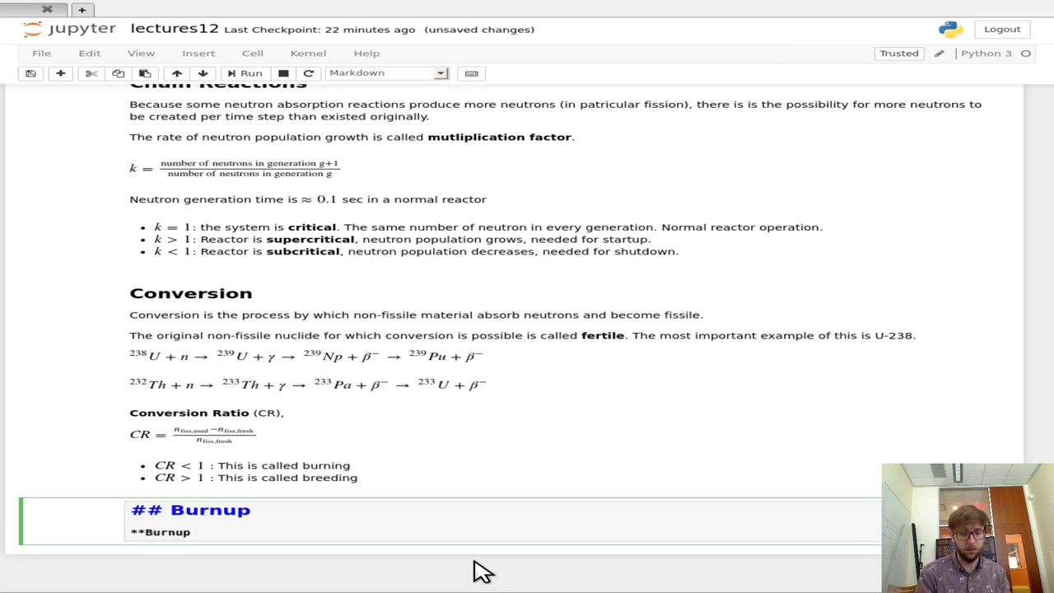
text(** (BU)
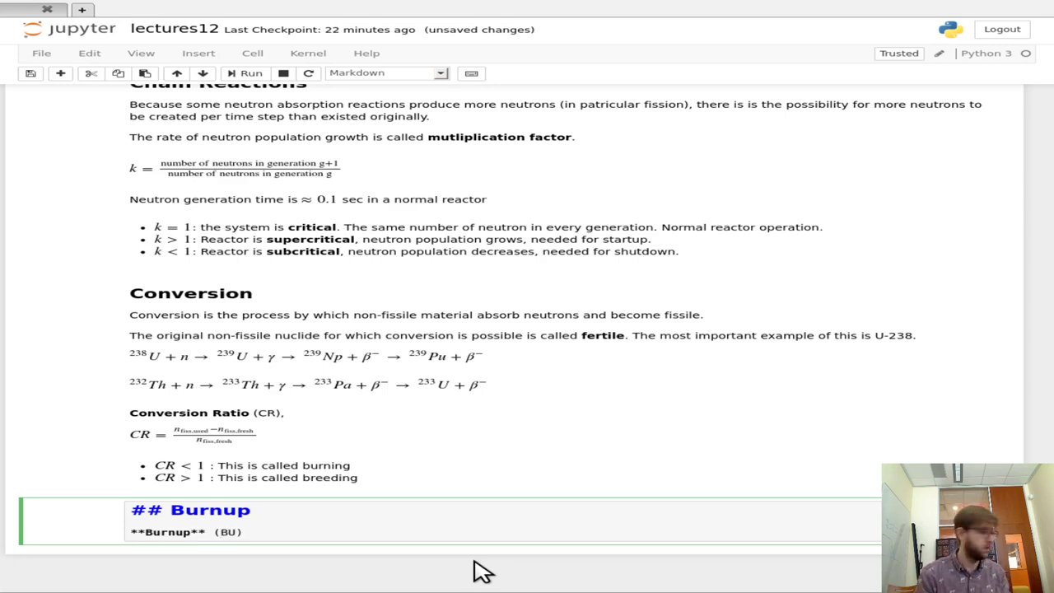
text())
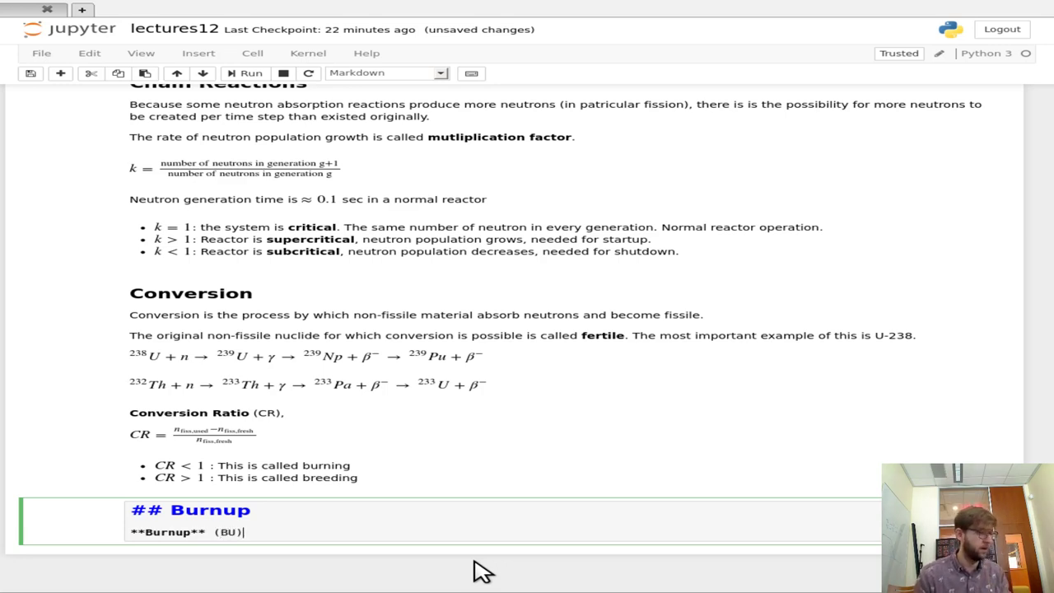
text( i)
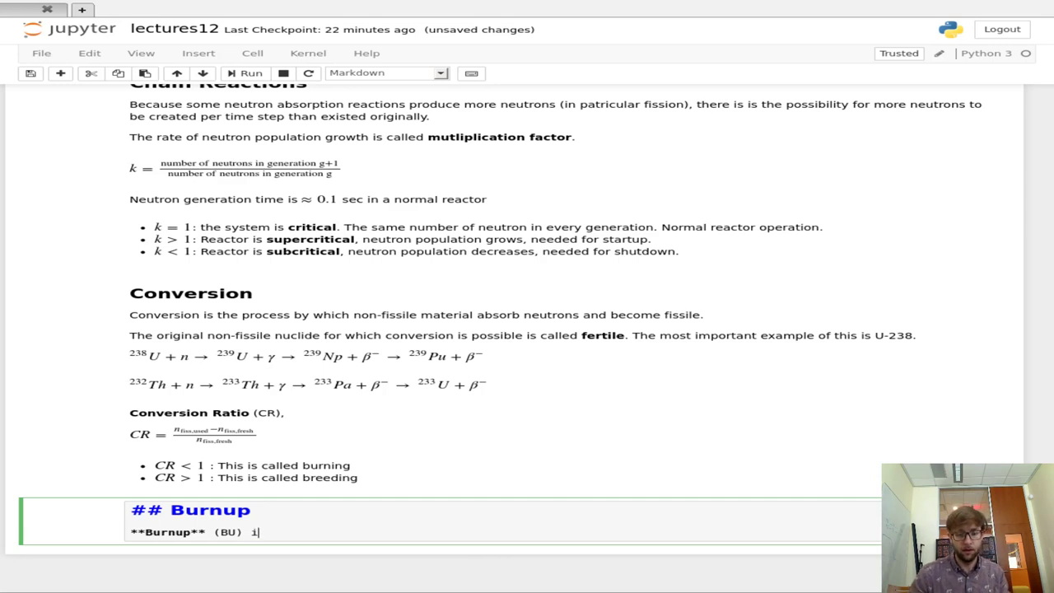
text(s the measure o)
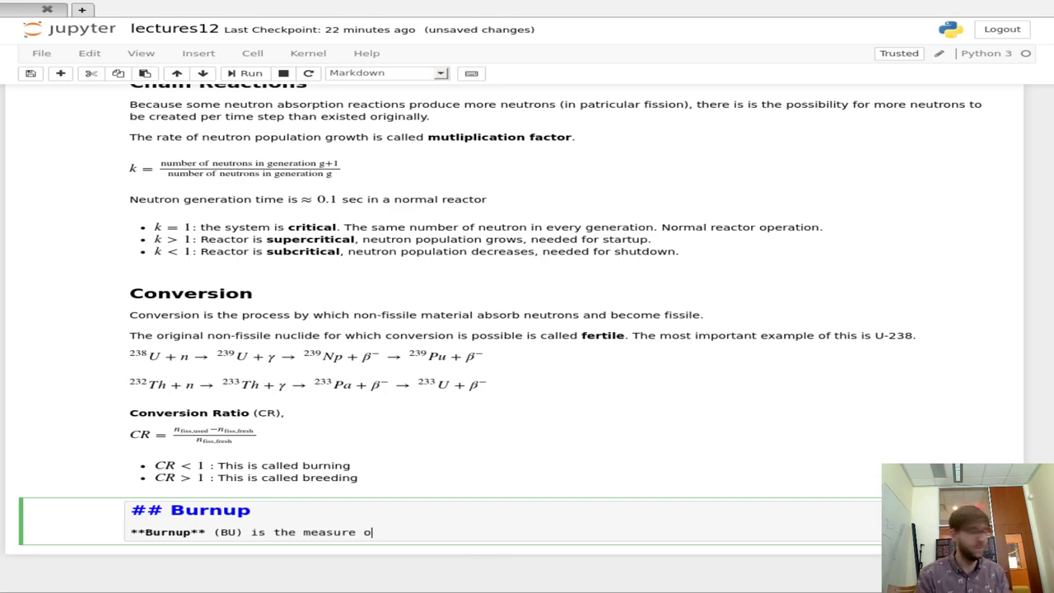
text(f the total )
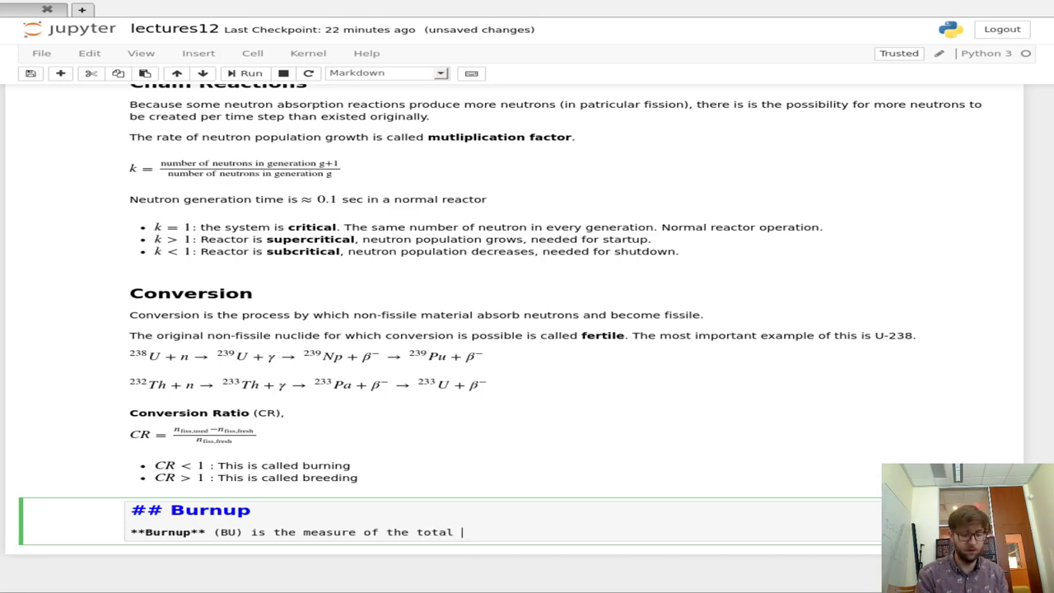
text(energy )
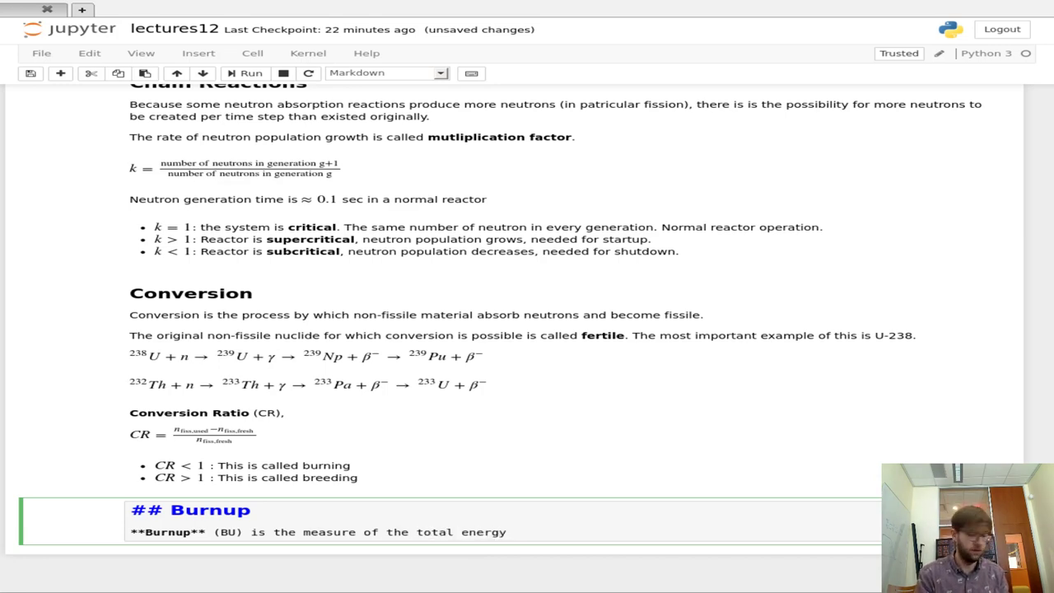
text(gained per unit mass)
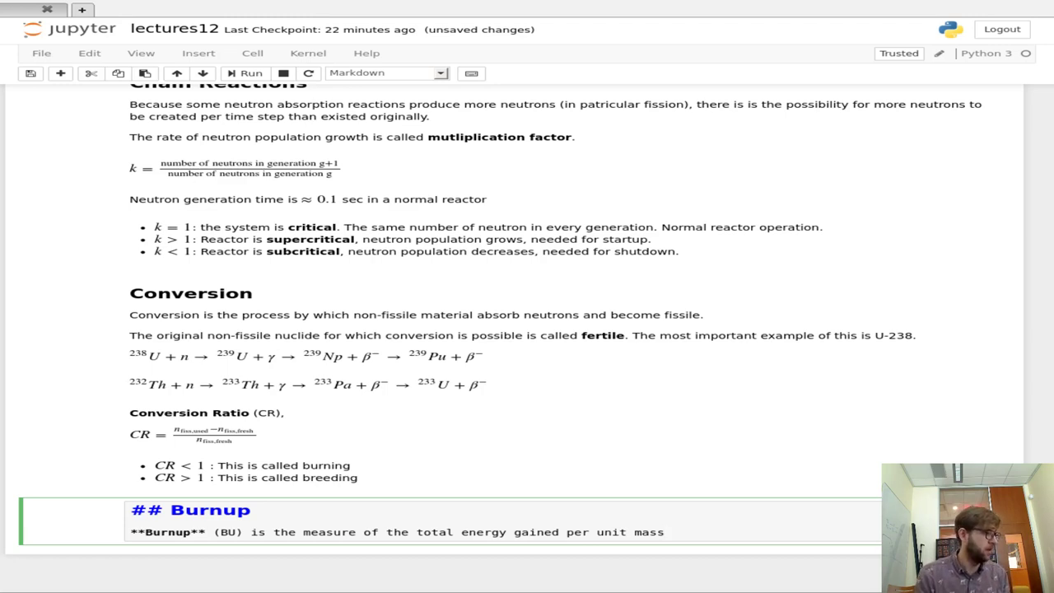
text(,)
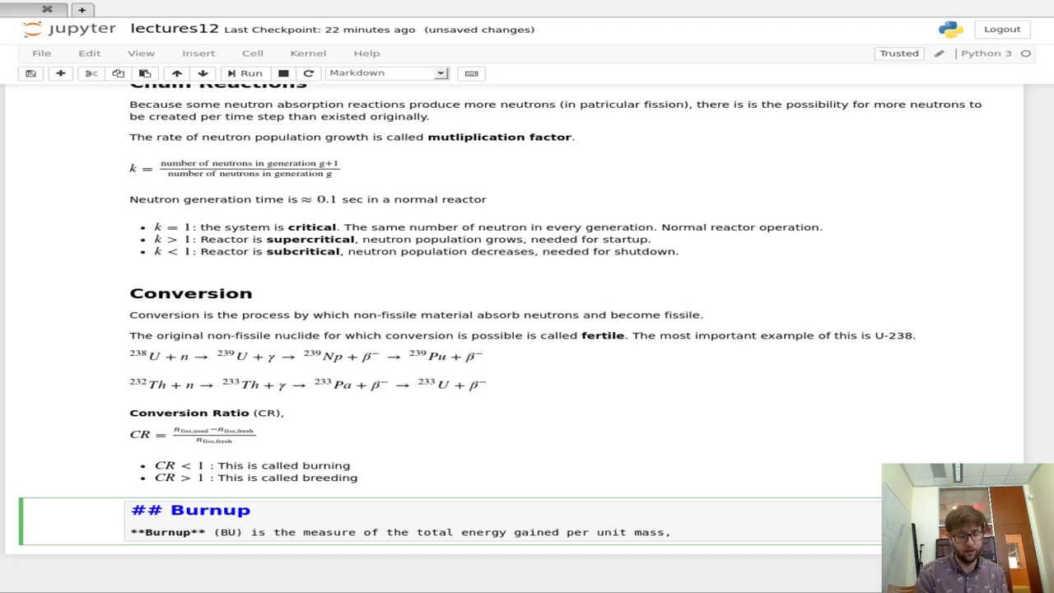
text( ofter)
key(BackSpace)
text(n given is )
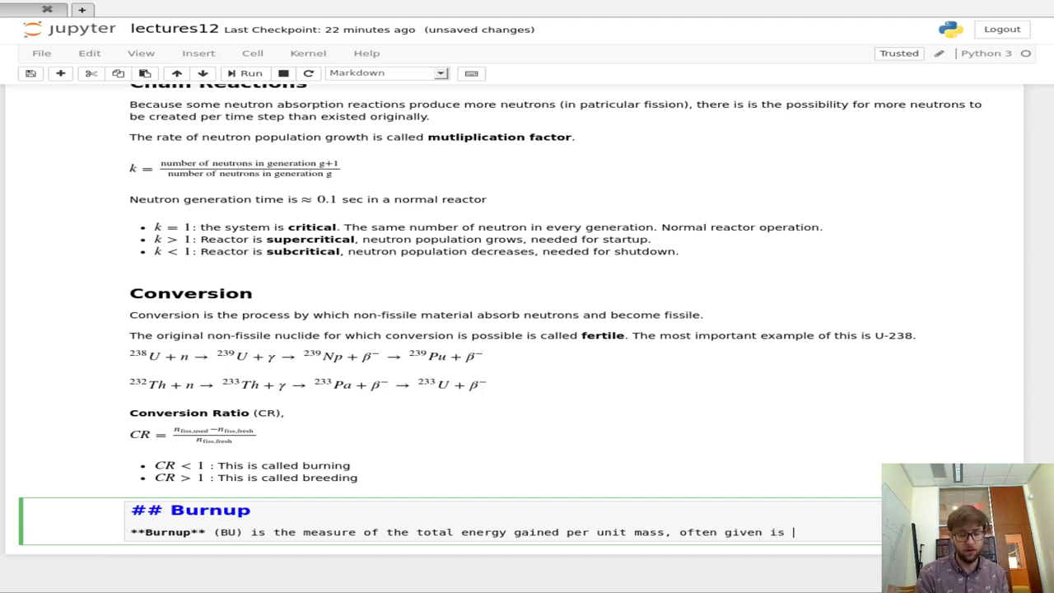
text(units of [1])
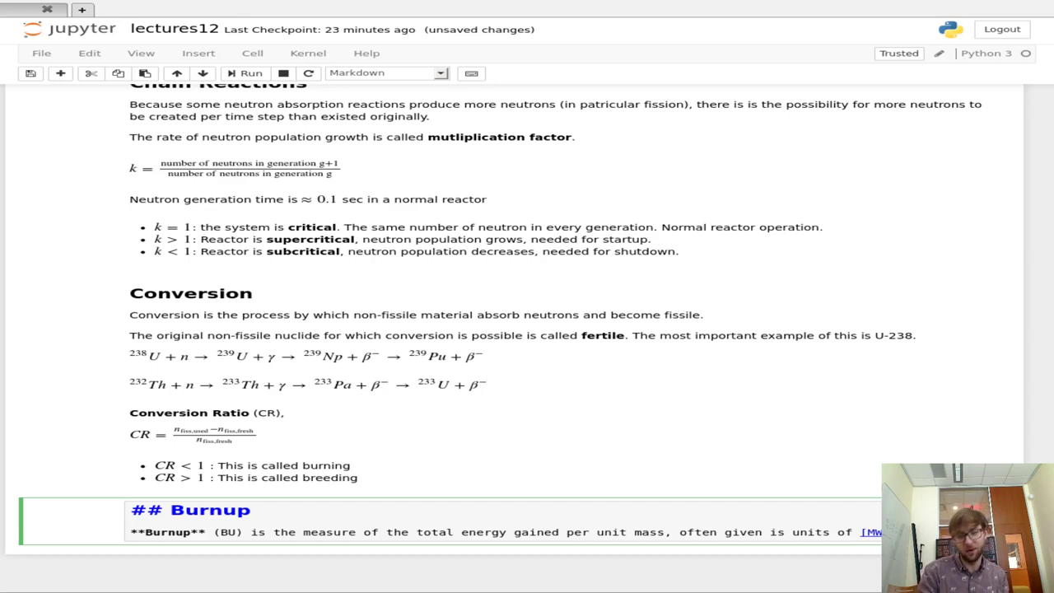
text([GWd/tonne])
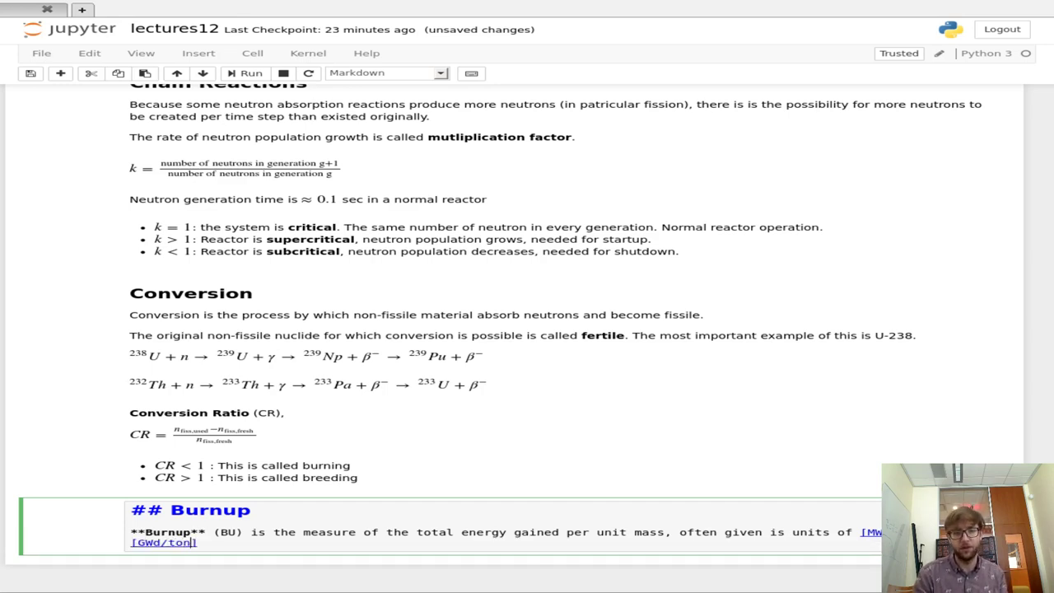
text(])
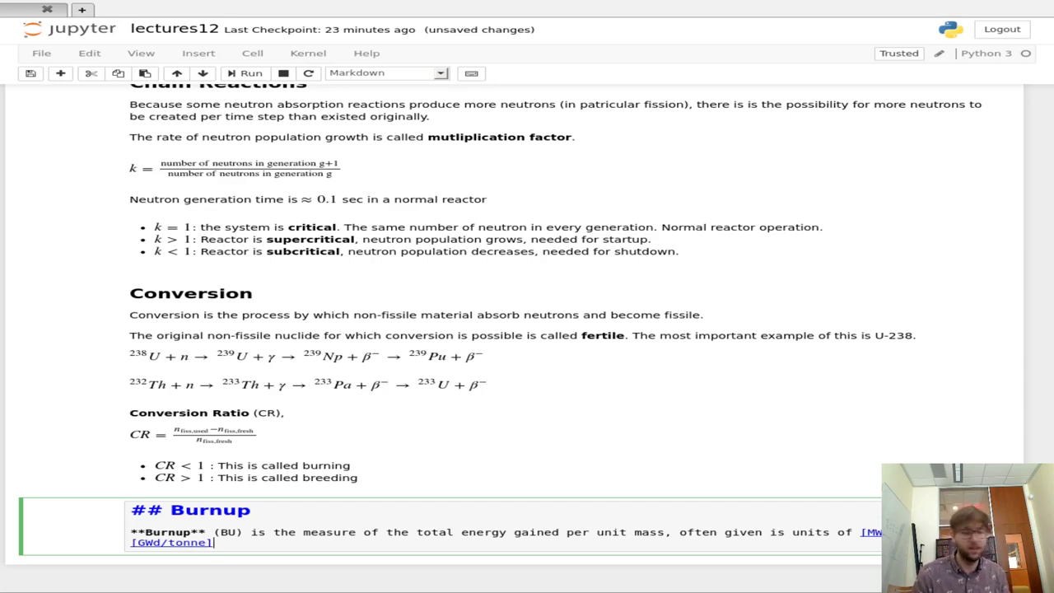
text(.)
key(Return)
key(Return)
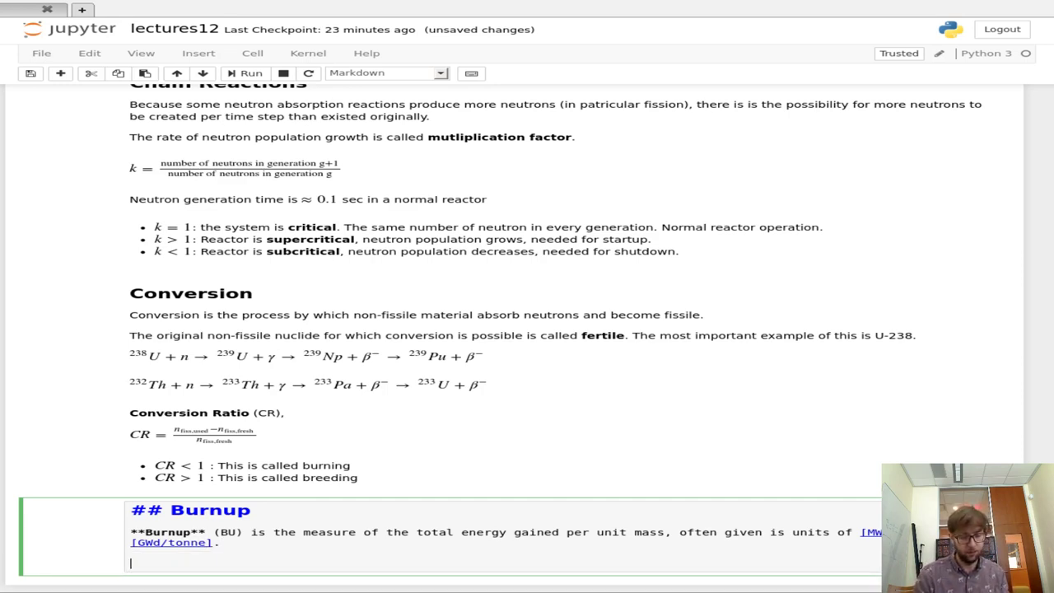
In the Burnup cell, write that ~1 g of pure U-235 has about 1 MWd
text(-)
text(1 g of)
text( U-235)
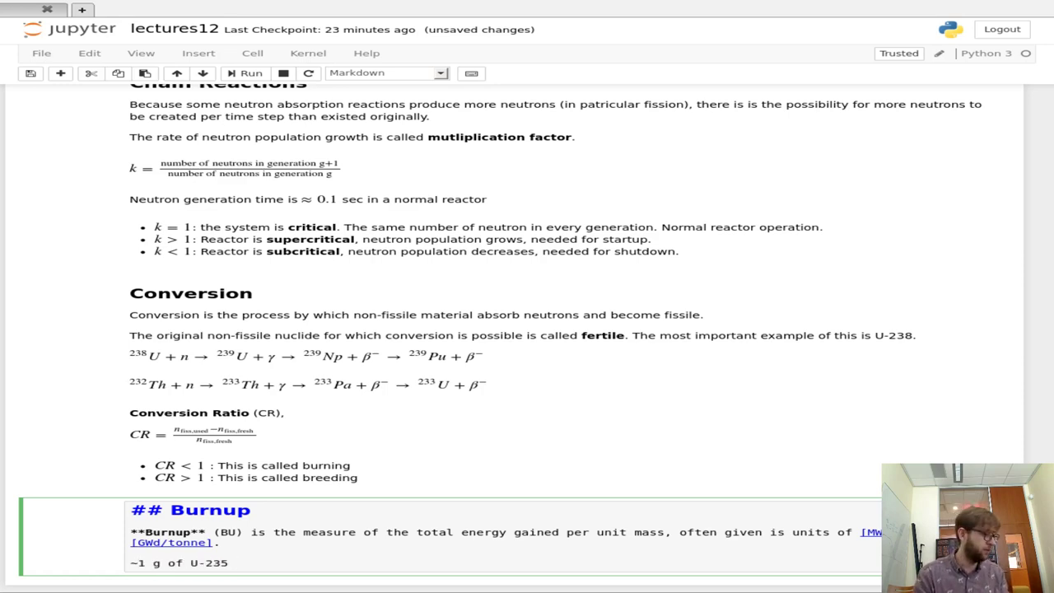
key(Left)
key(Left)
key(Left)
key(Left)
key(Left)
key(Left)
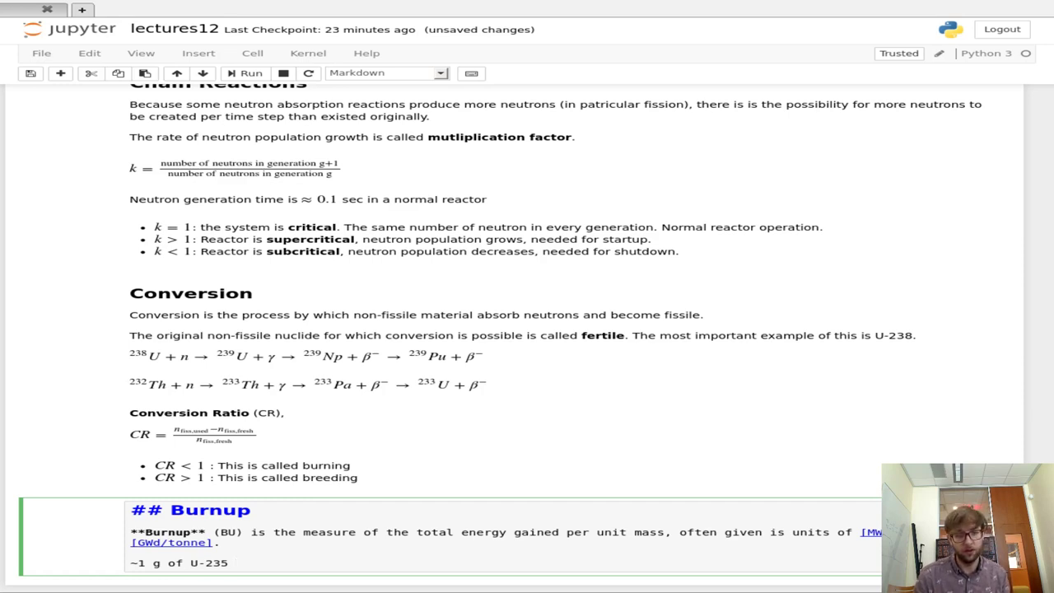
text(pure)
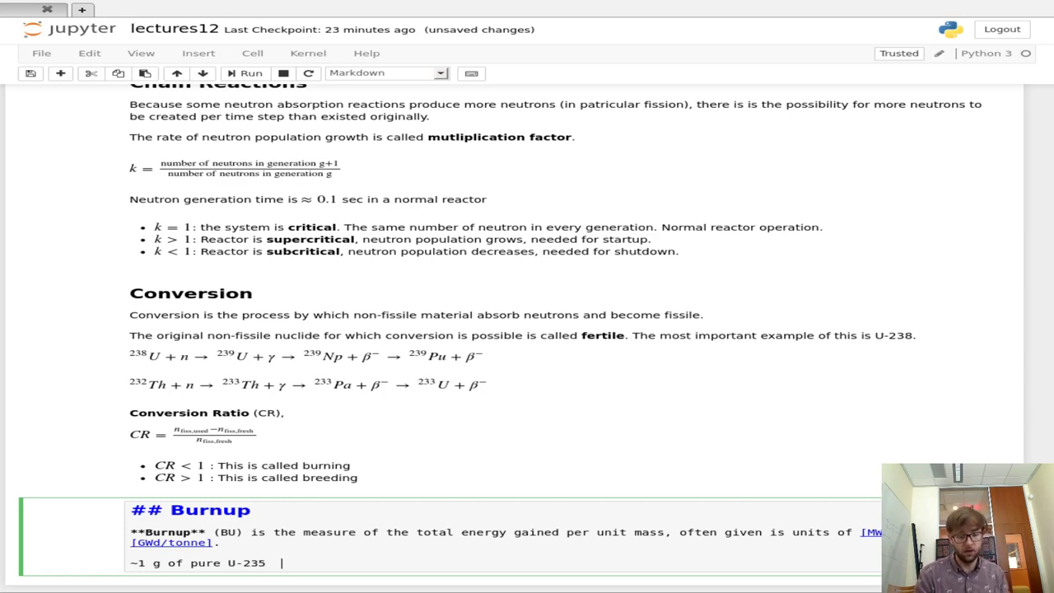
key(BackSpace)
text(has about )
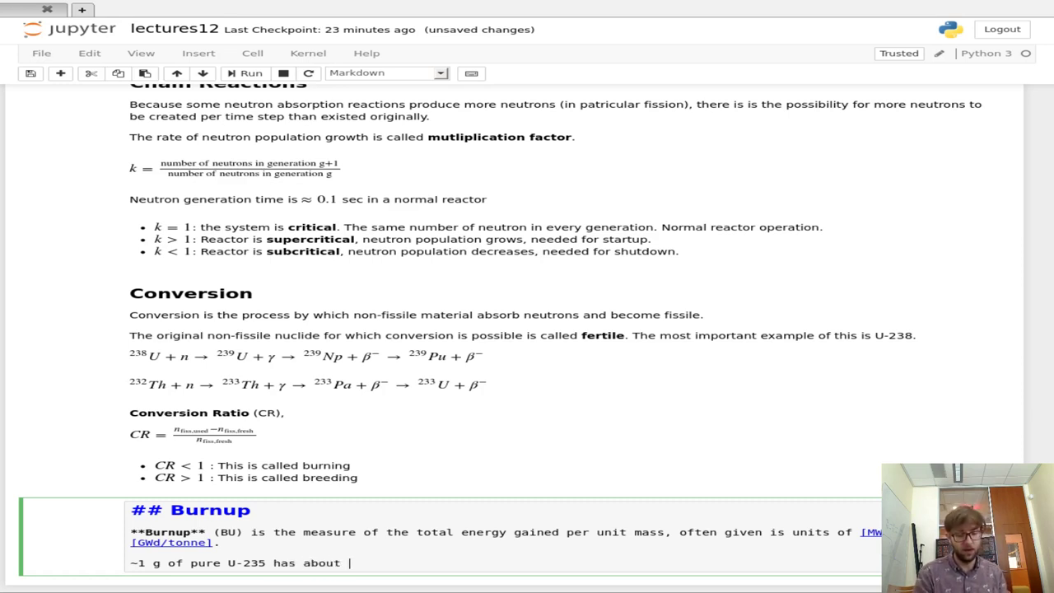
text(1 MWd)
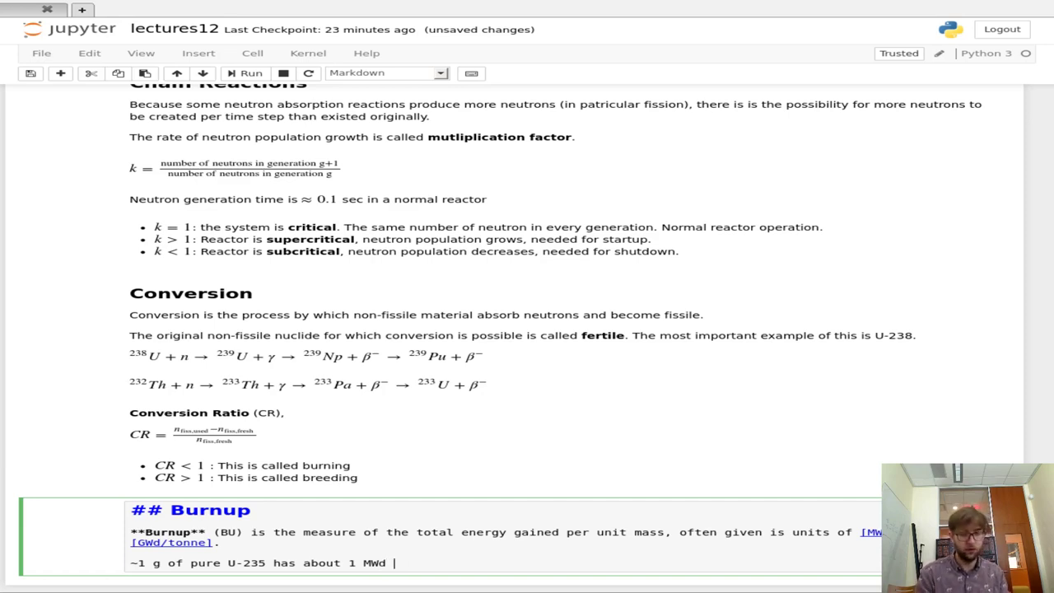
Continue the sentence: so U-235 has a BU of 1000 MWd / kg
text(, so)
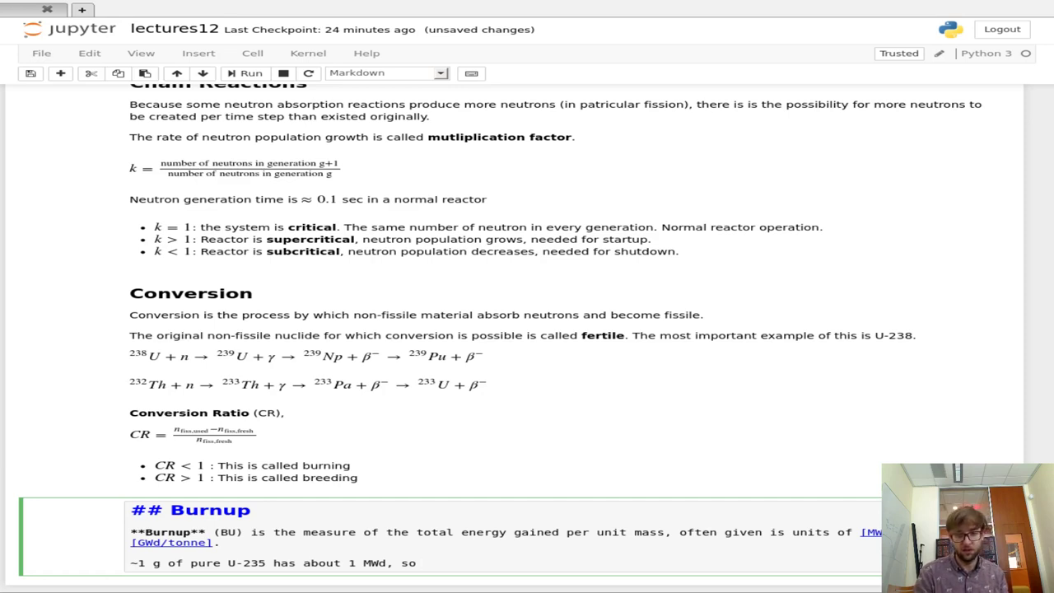
text(U-235 ha)
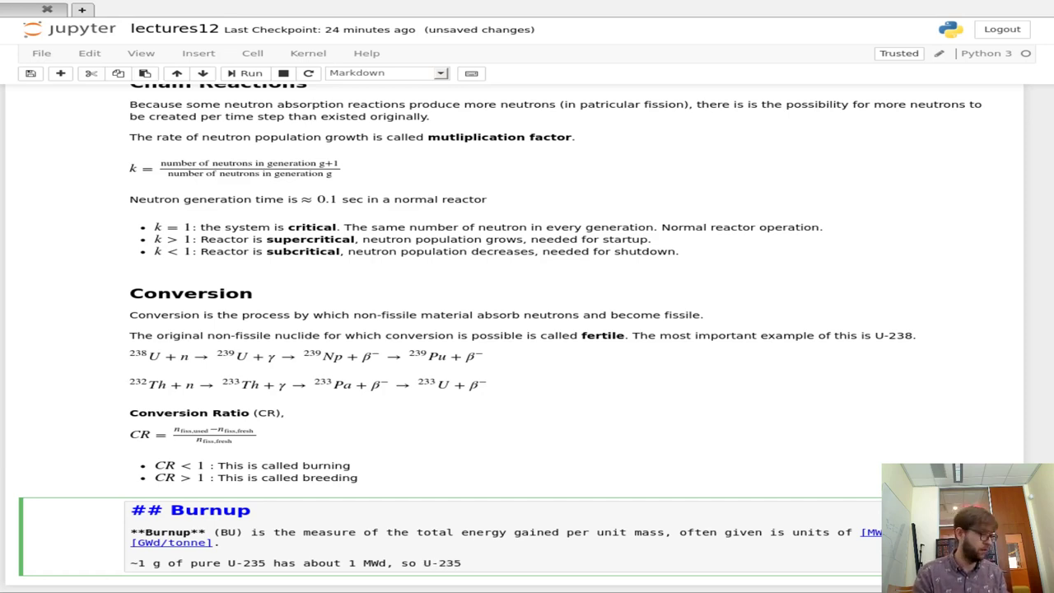
text(s  )
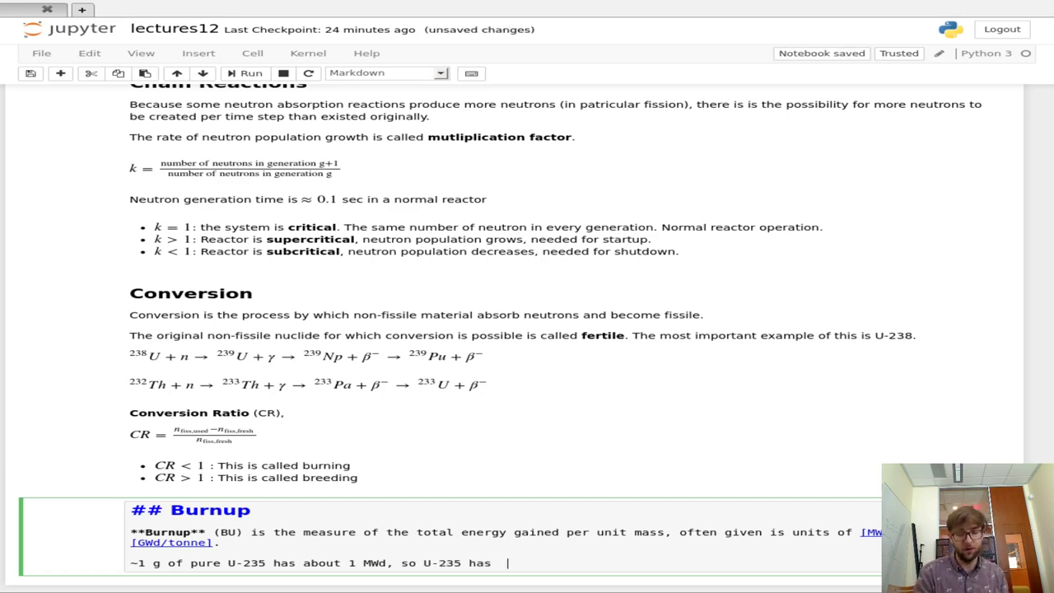
text(BU )
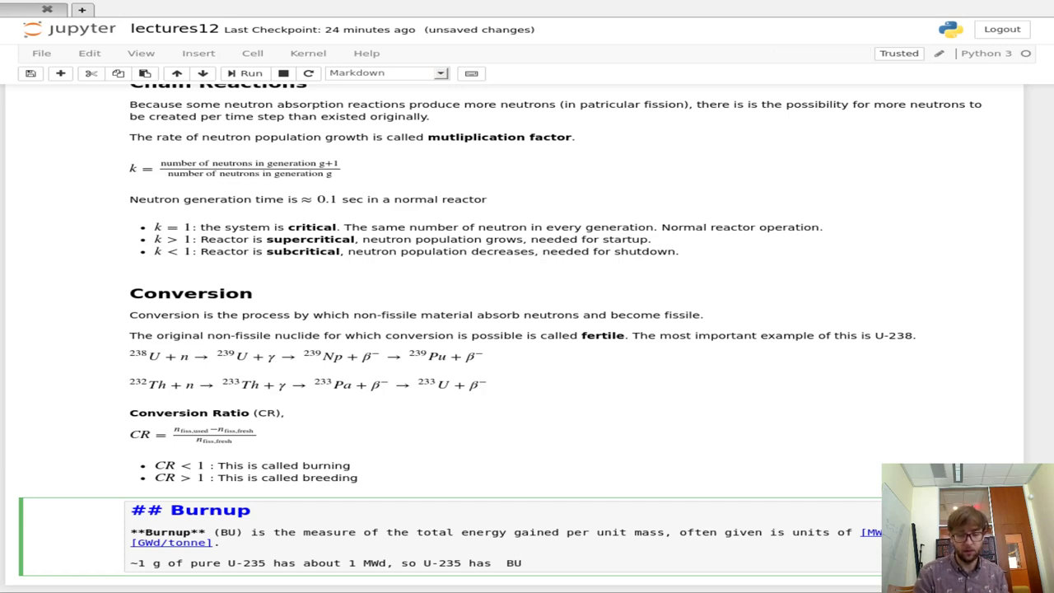
text(od)
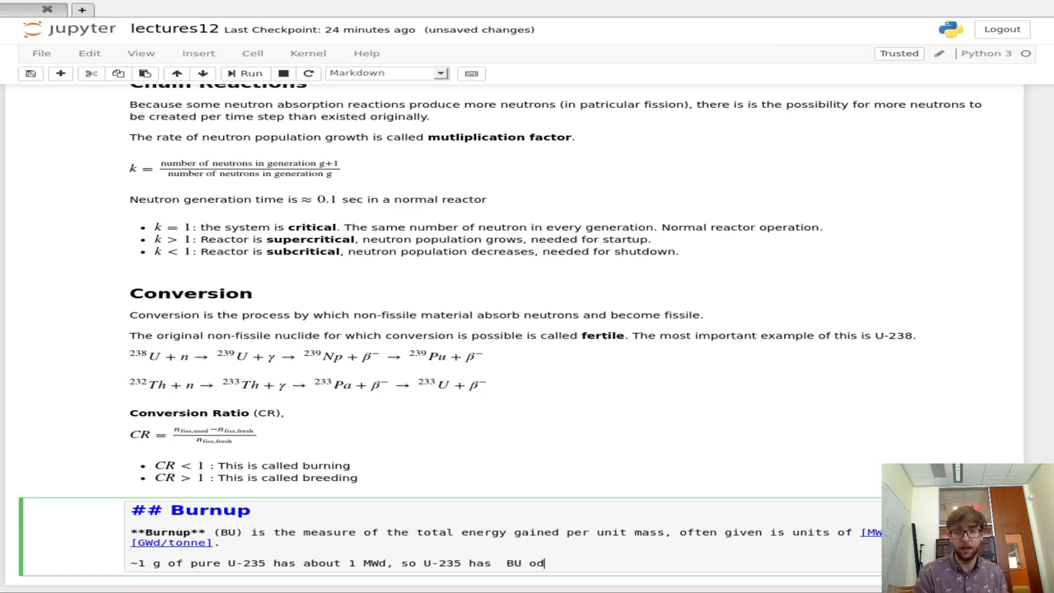
key(BackSpace)
key(BackSpace)
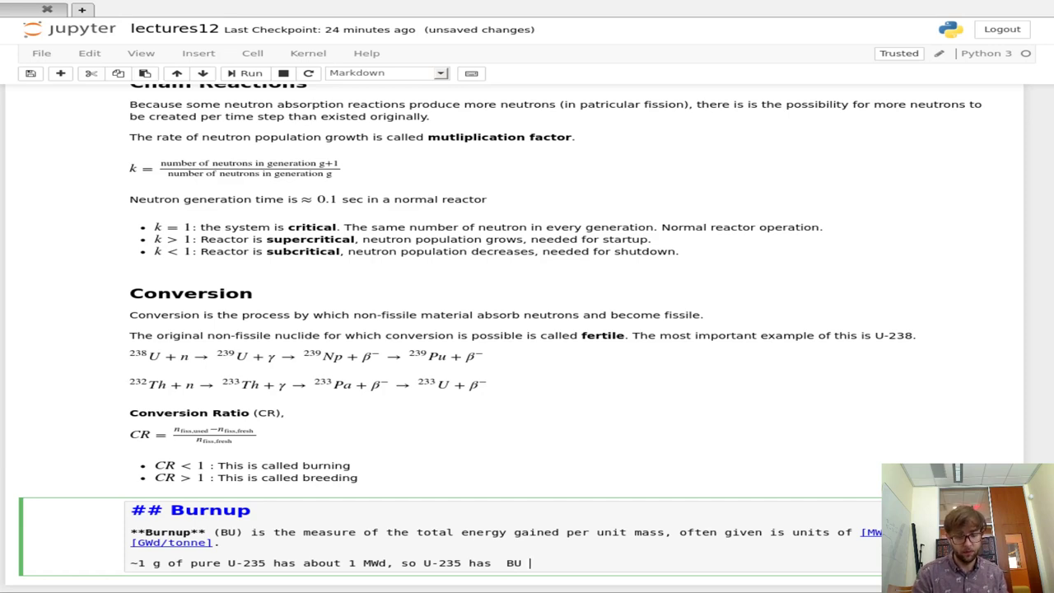
text(of 1)
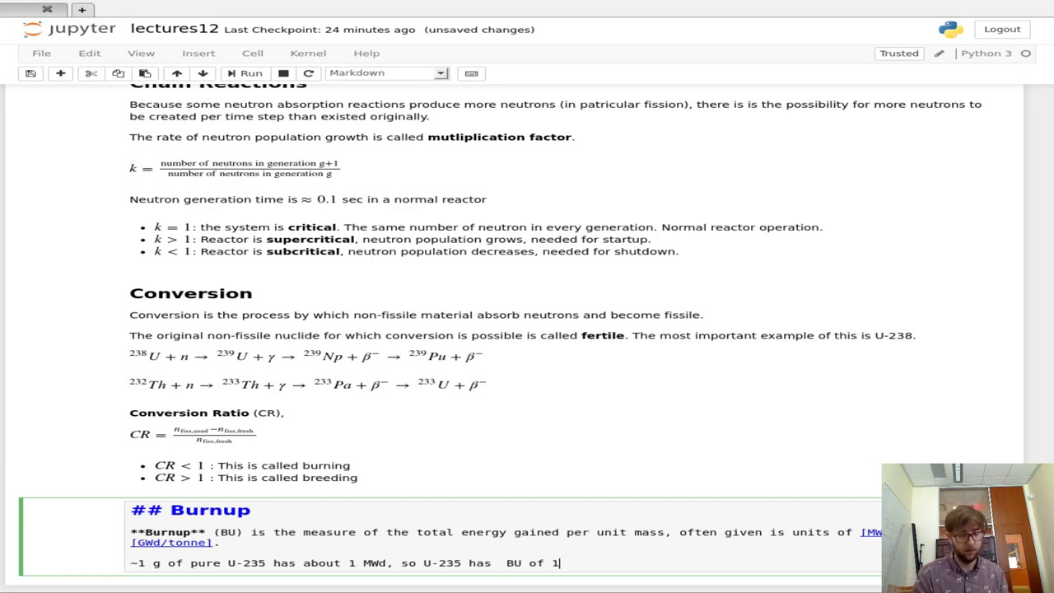
text(000 MW)
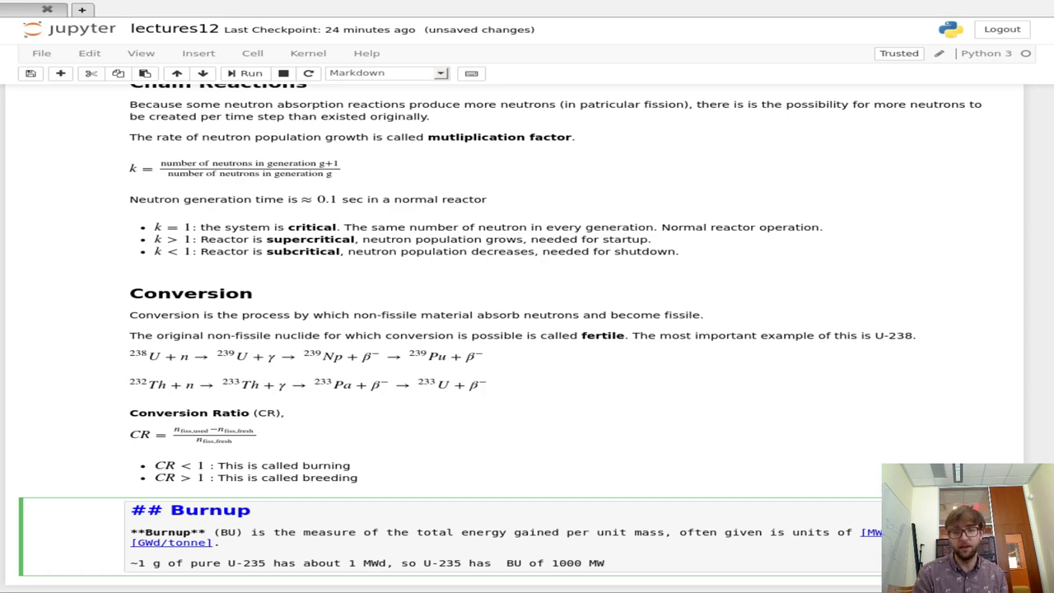
text(d / k)
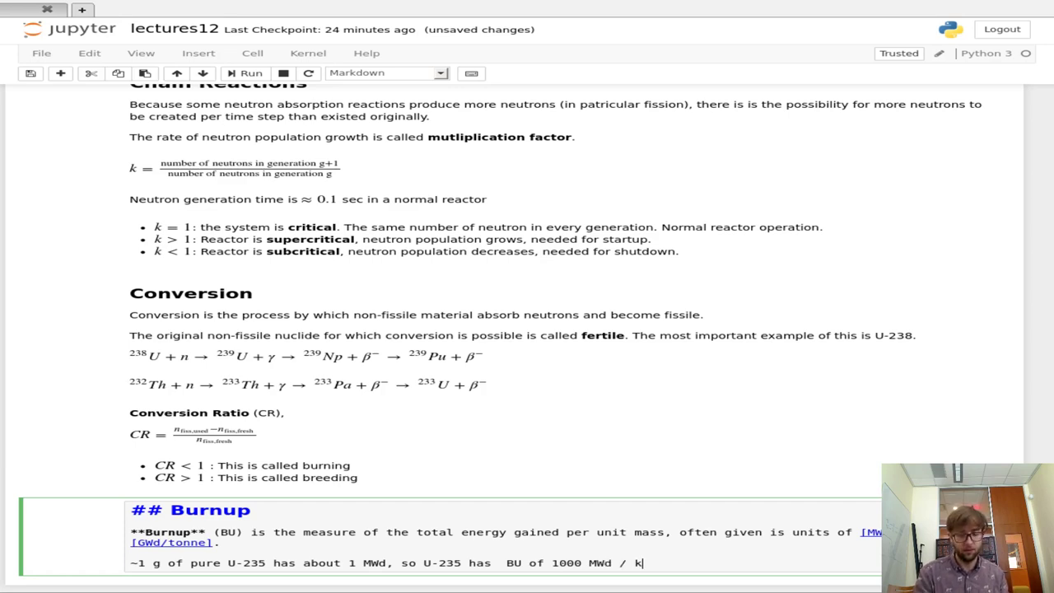
text(h)
key(BackSpace)
text(g.)
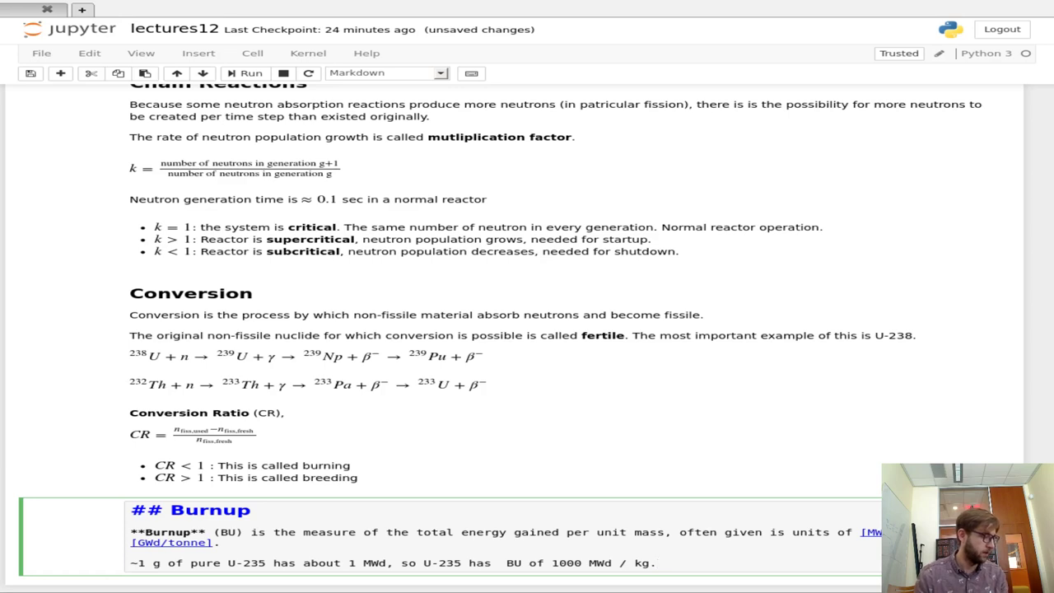
key(Return)
key(Return)
Add that the theoretical maximum, from rest mass and 200 MeV/fission, is 951 MWd / kg
text(The )
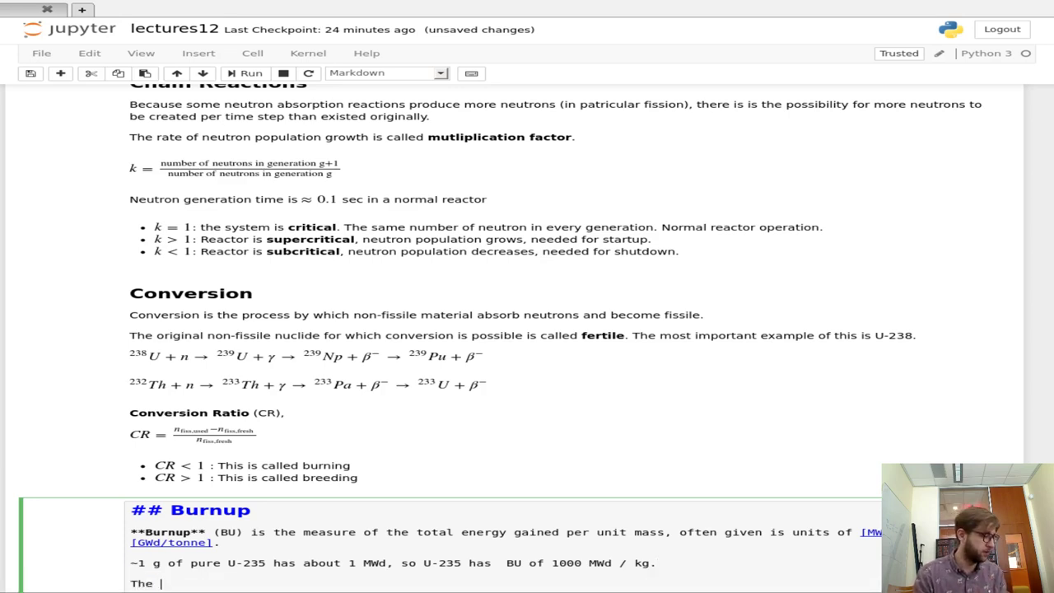
text(theore)
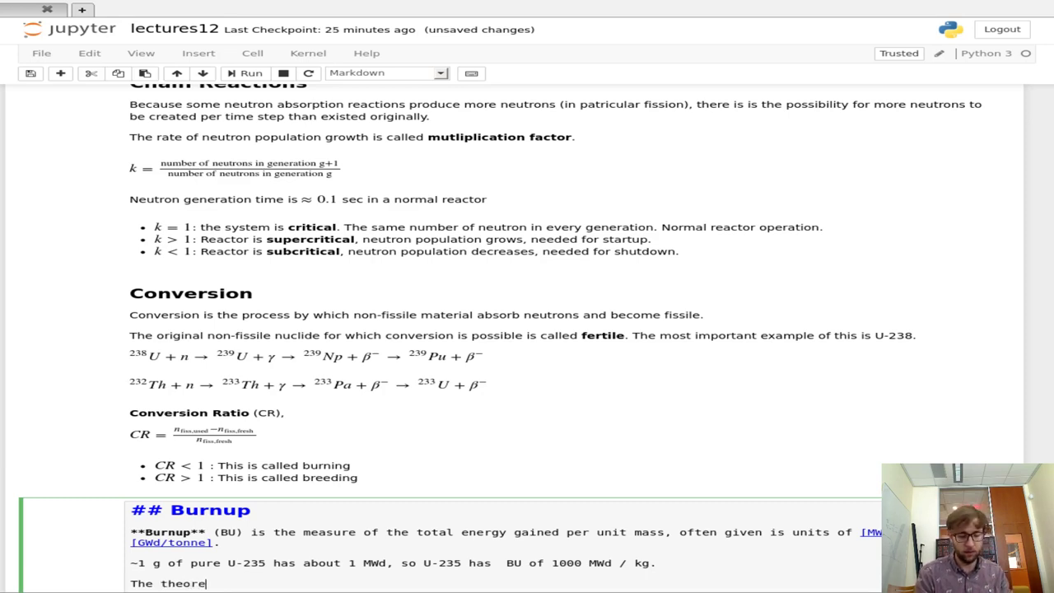
text(tical maxi)
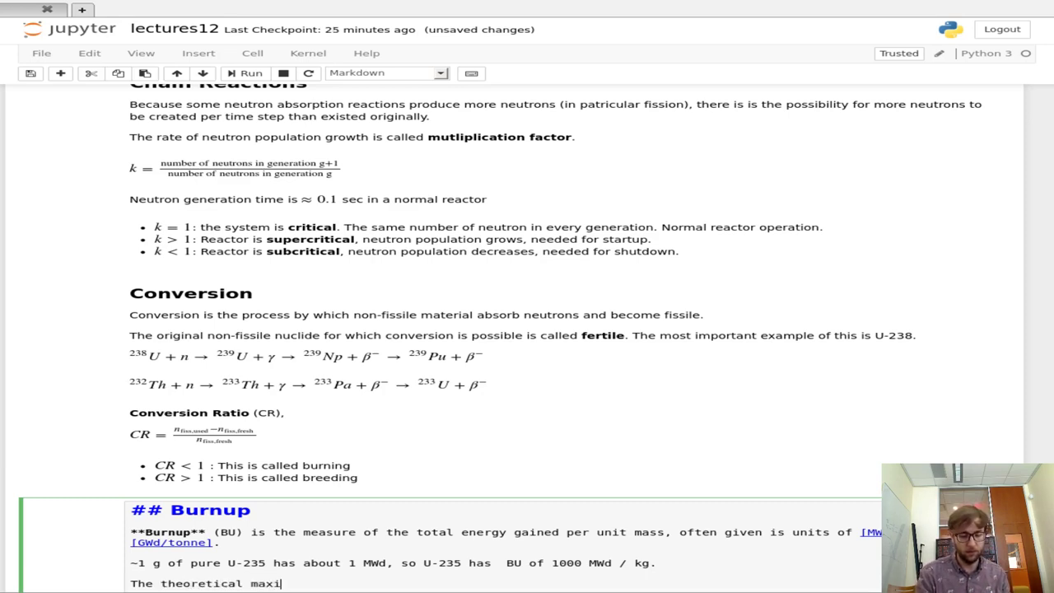
text(mum is)
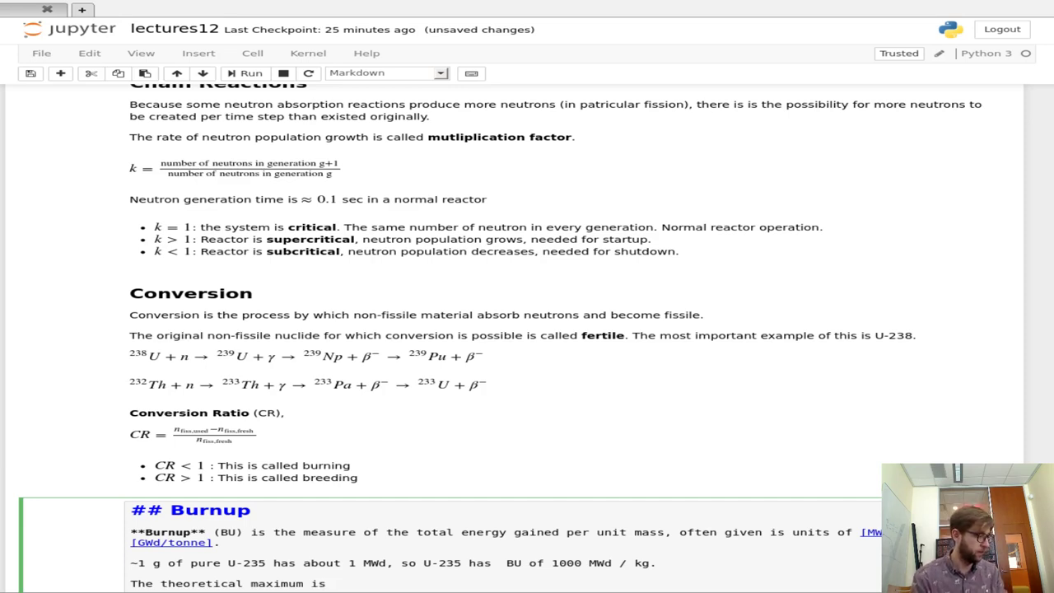
text(based on the rest mass )
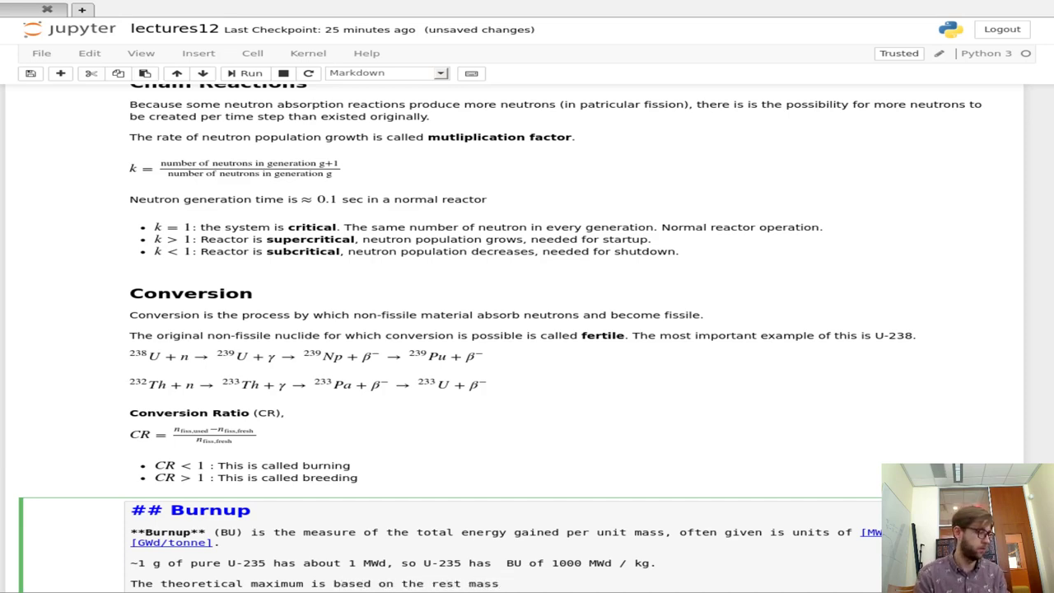
text(and 200 )
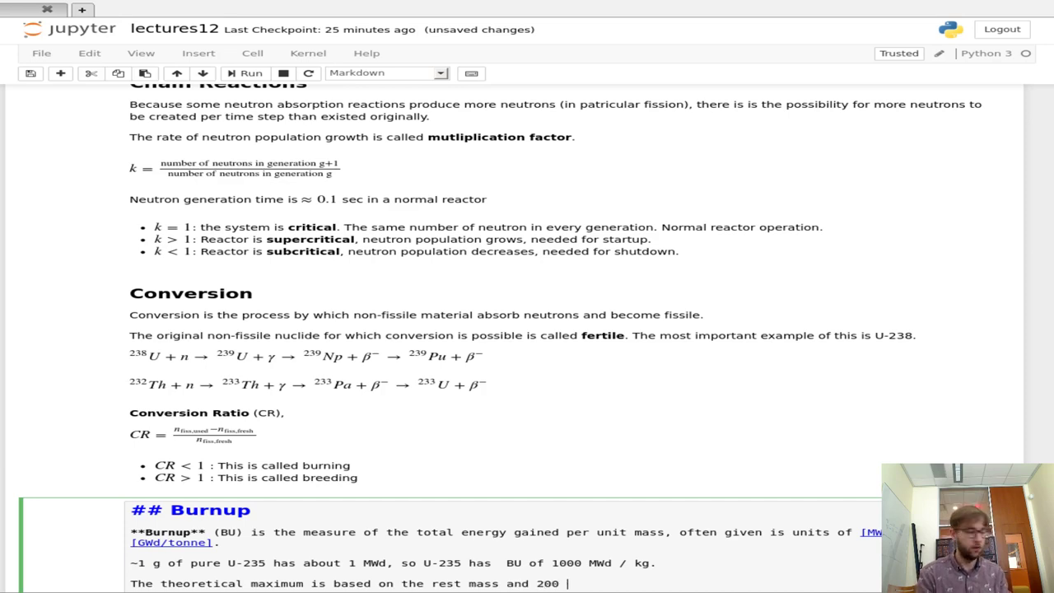
text(MeV)
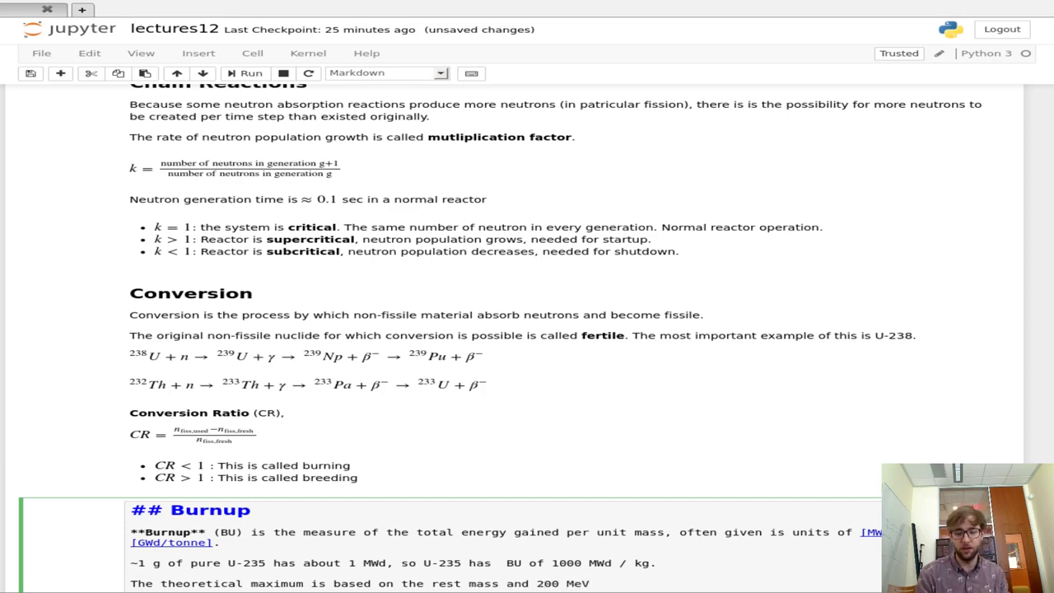
text(/ fi)
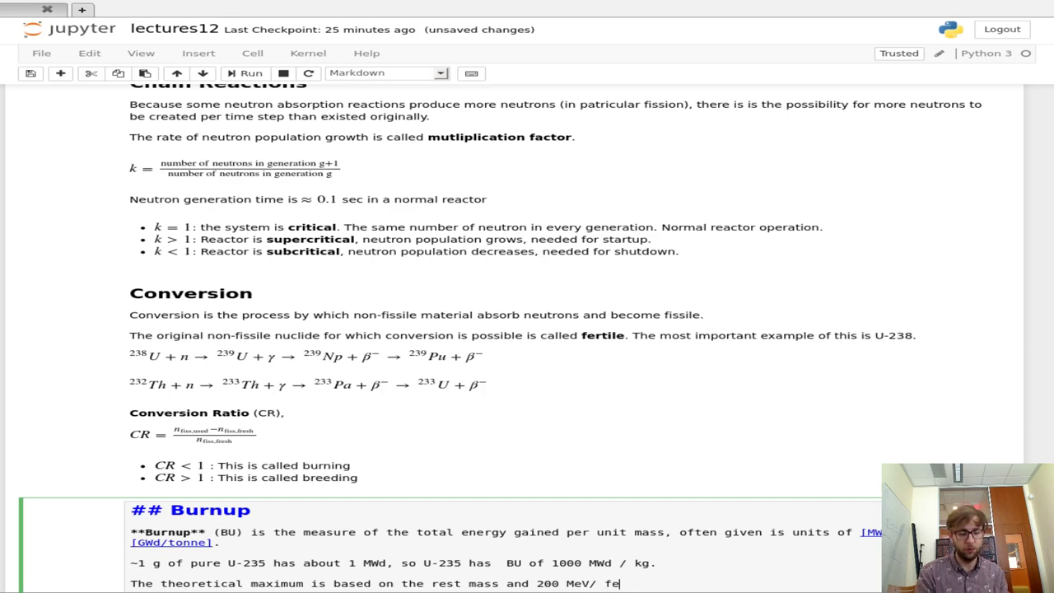
key(BackSpace)
key(BackSpace)
text(fiss)
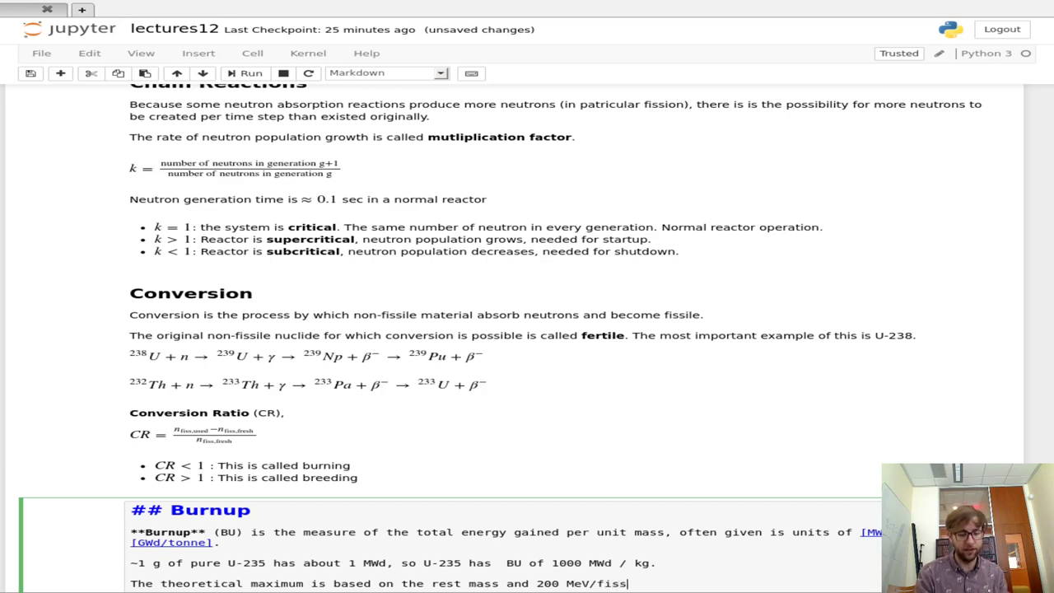
text(ion, )
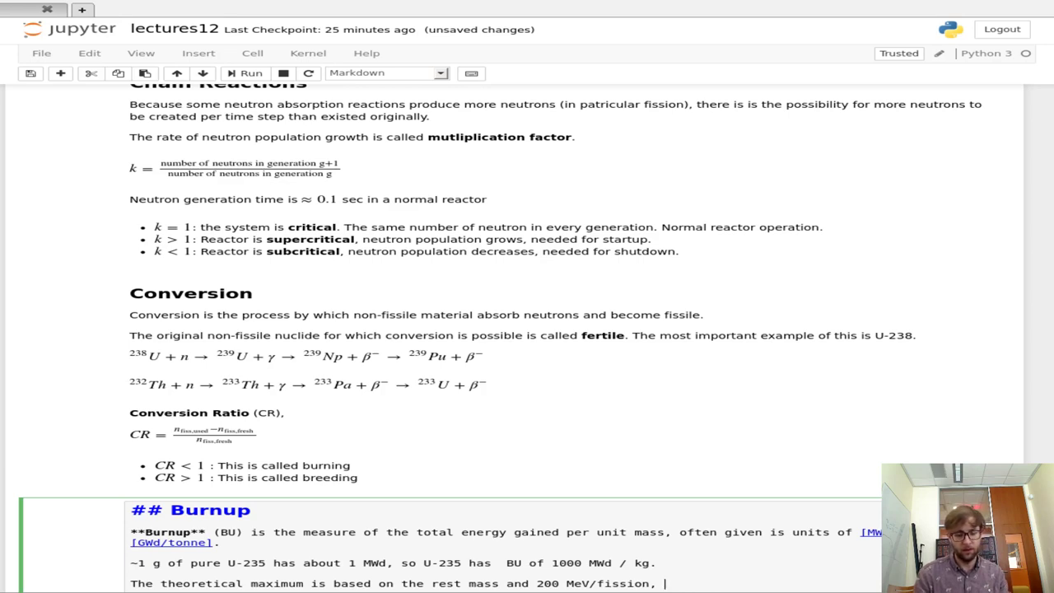
text(950)
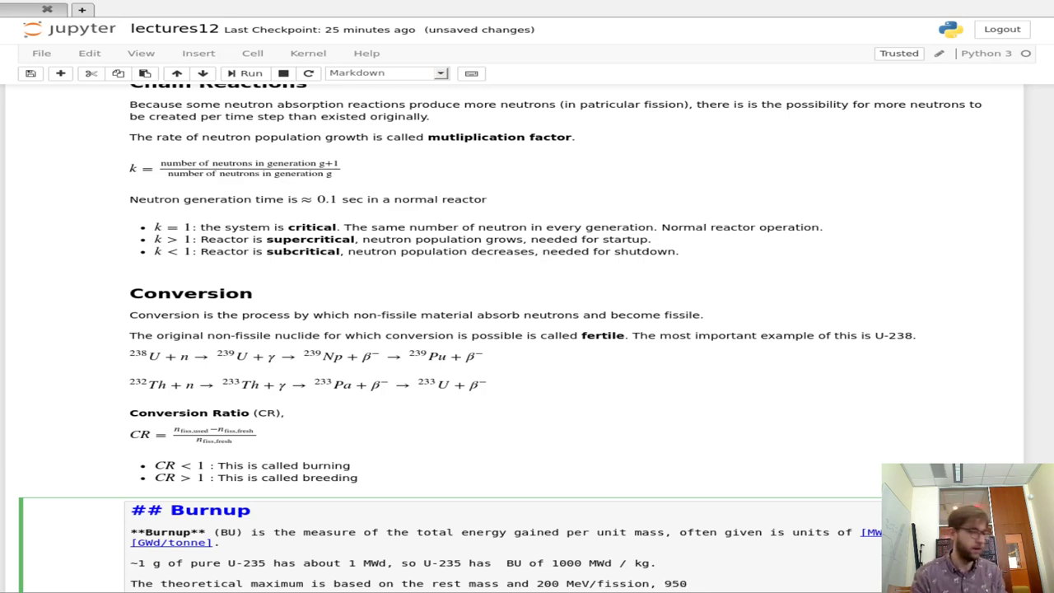
text( M)
key(BackSpace)
key(BackSpace)
key(BackSpace)
text(2)
key(BackSpace)
text(1 M)
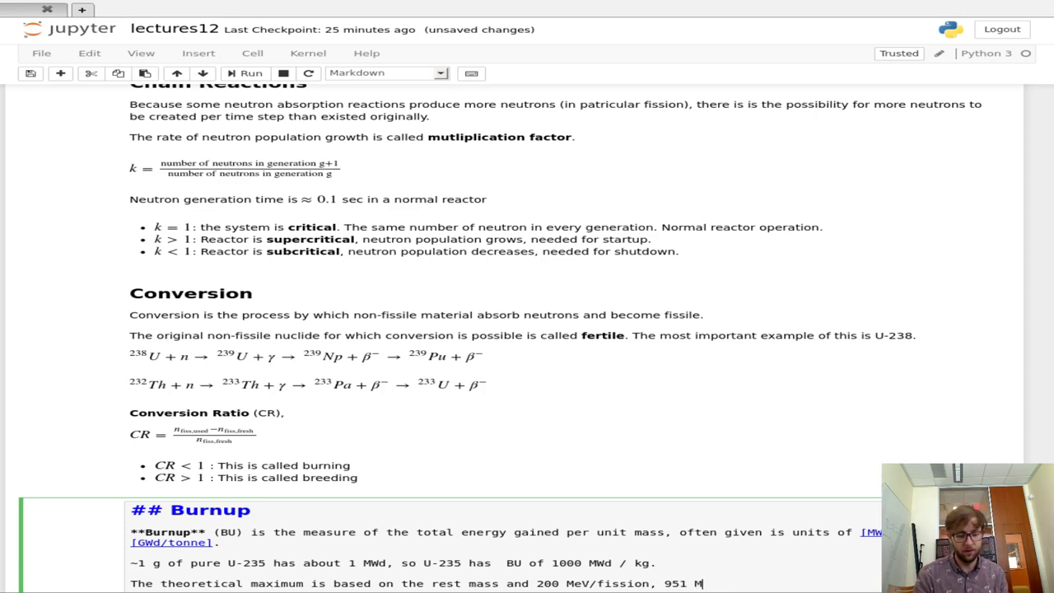
text(Wd / kg.)
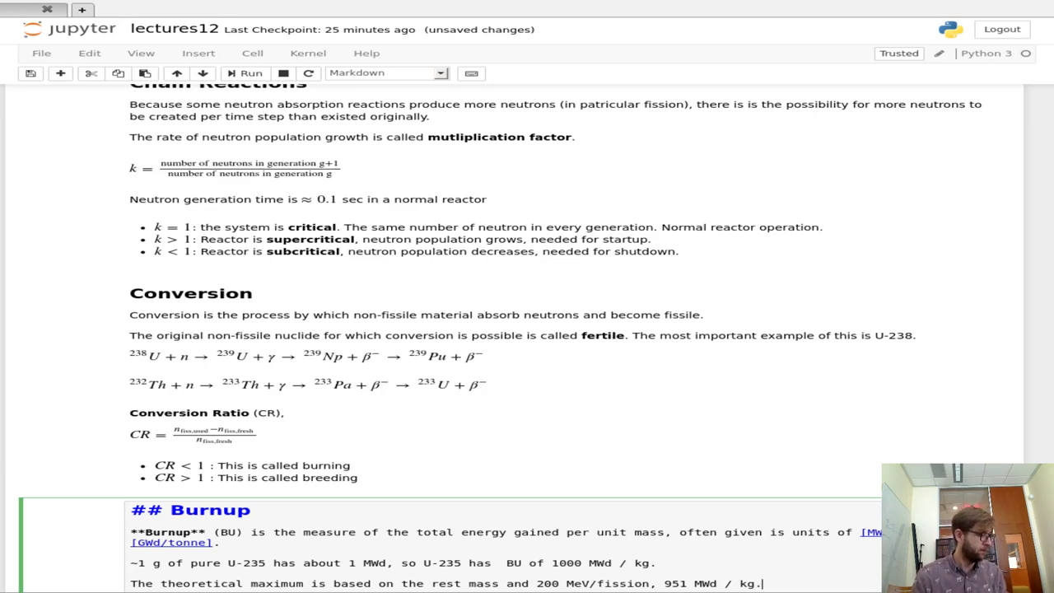
Add the line 'In practice, BU of used fuel 40 - 60 MWD/kg' and render the Burnup cell
key(Return)
text(In practic)
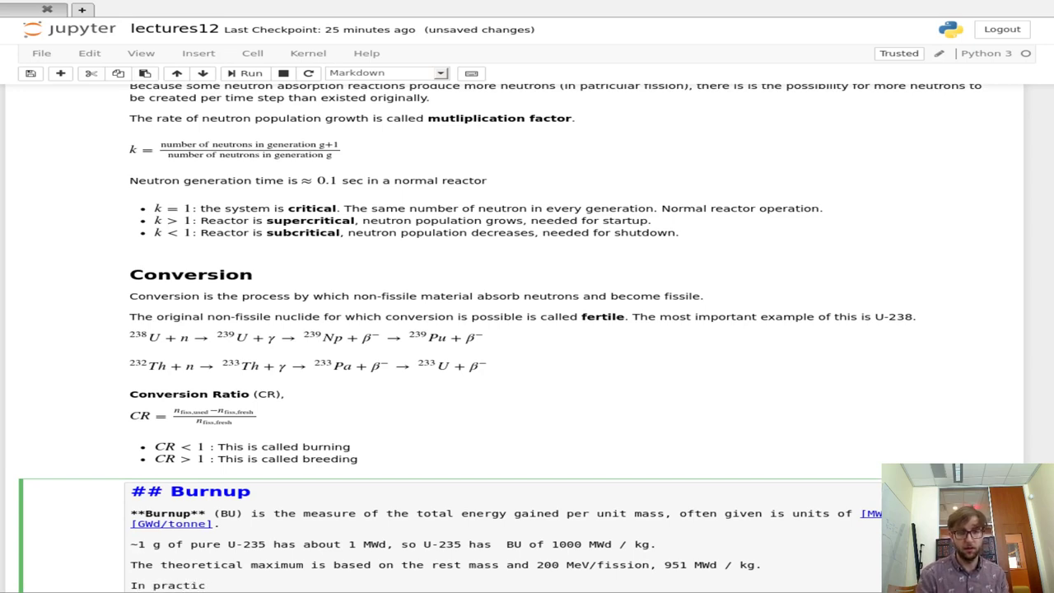
scroll(527, 337, down, 2)
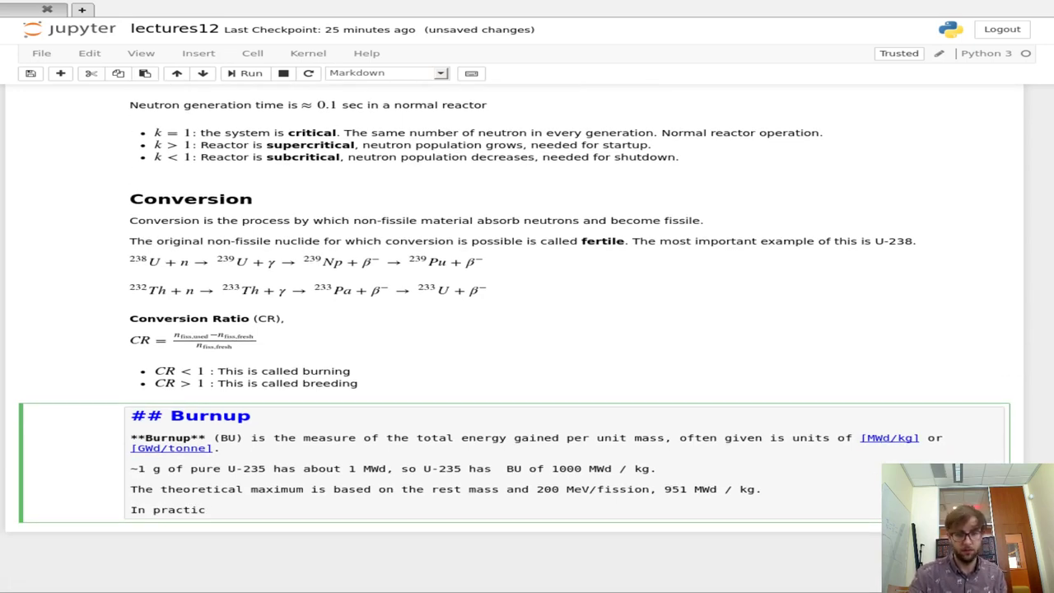
text(e, )
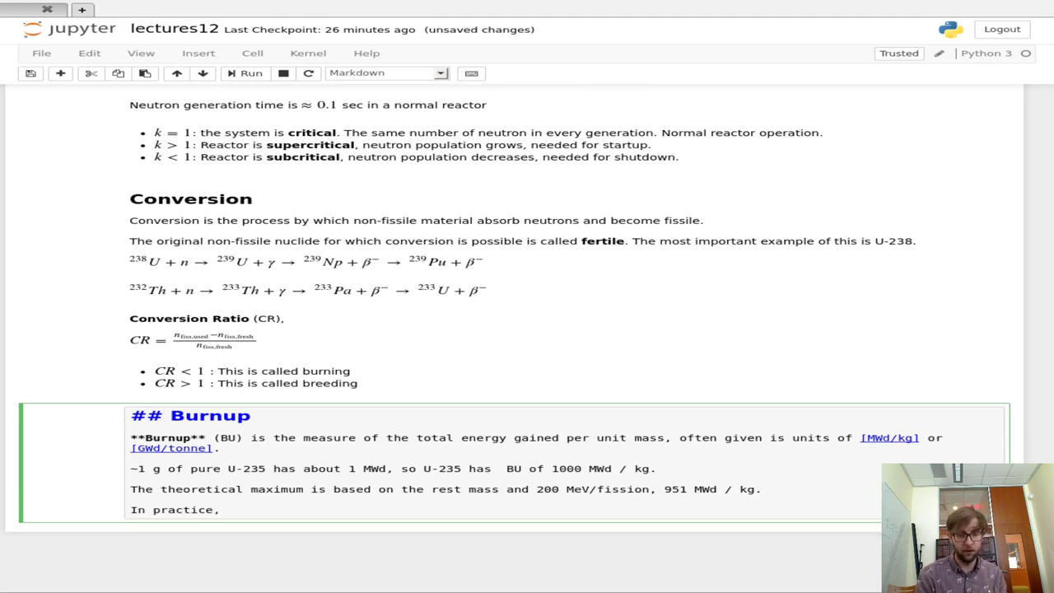
text(BU )
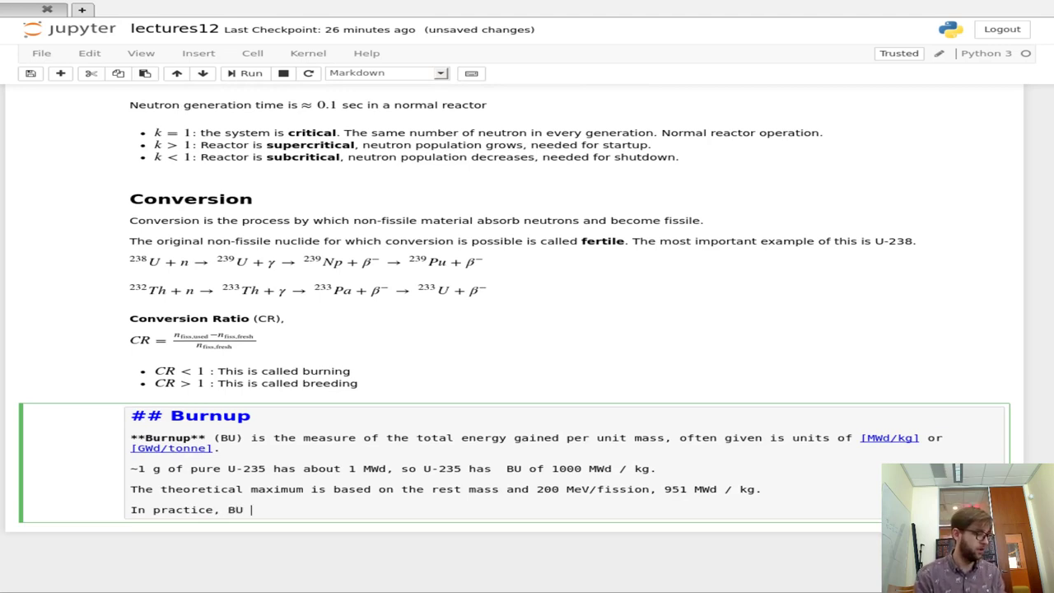
text(pol)
key(BackSpace)
key(BackSpace)
key(BackSpace)
text(of used )
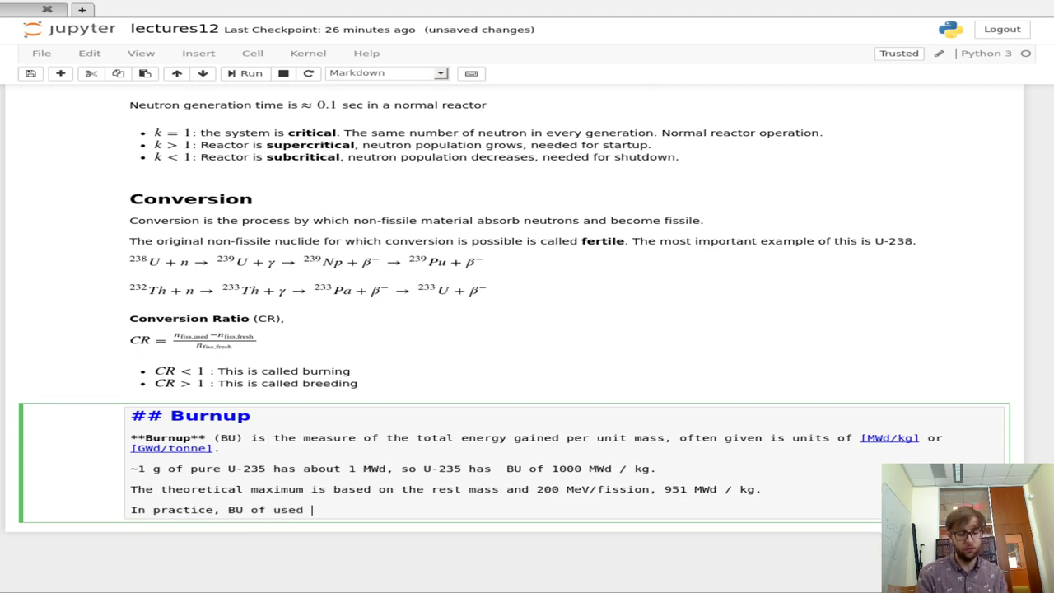
text(fuel 40 -60)
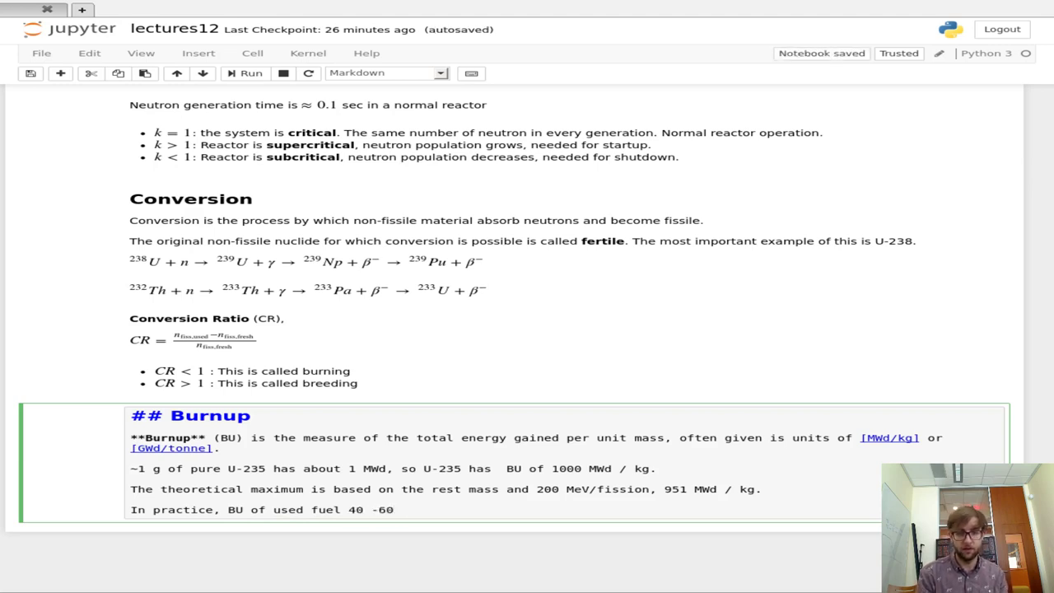
key(Left)
key(Left)
key(End)
text(MWD/kg)
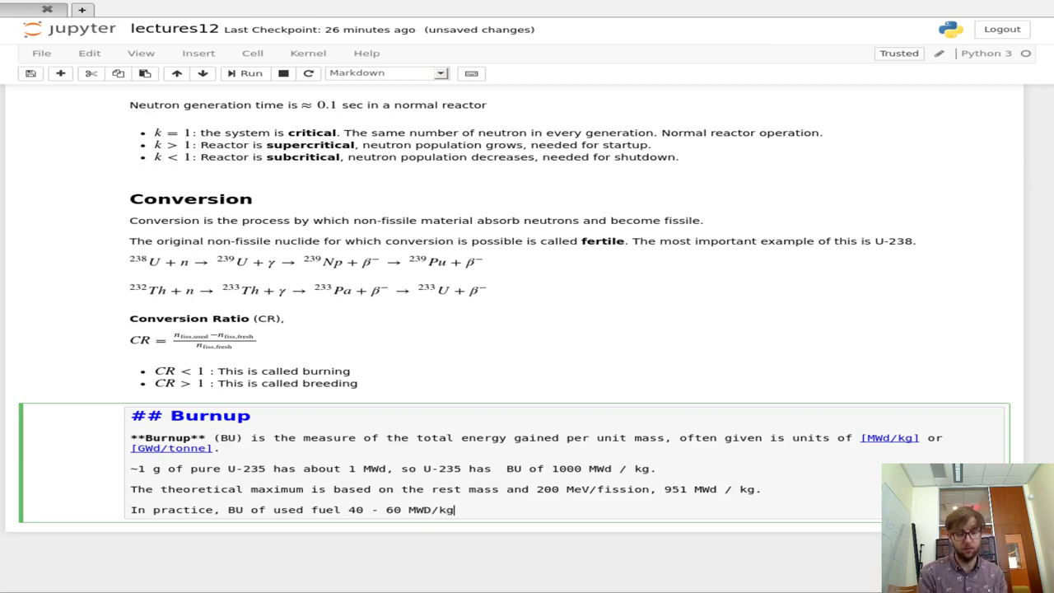
key(shift+Return)
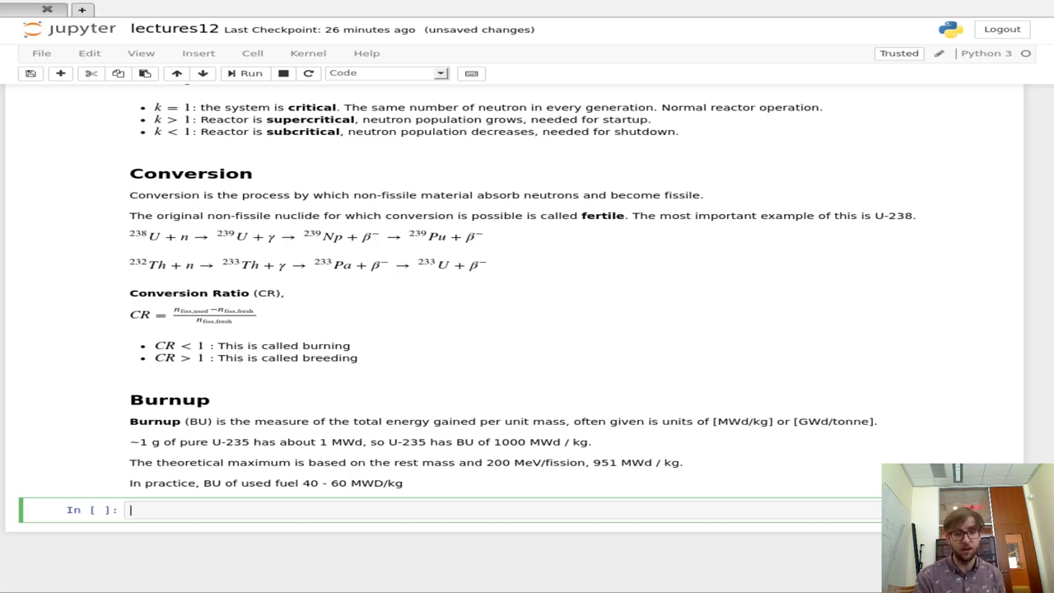
Change MWD/kg to MWd/kg in the Burnup cell's last line and re-render it
click(592, 522)
key(Up)
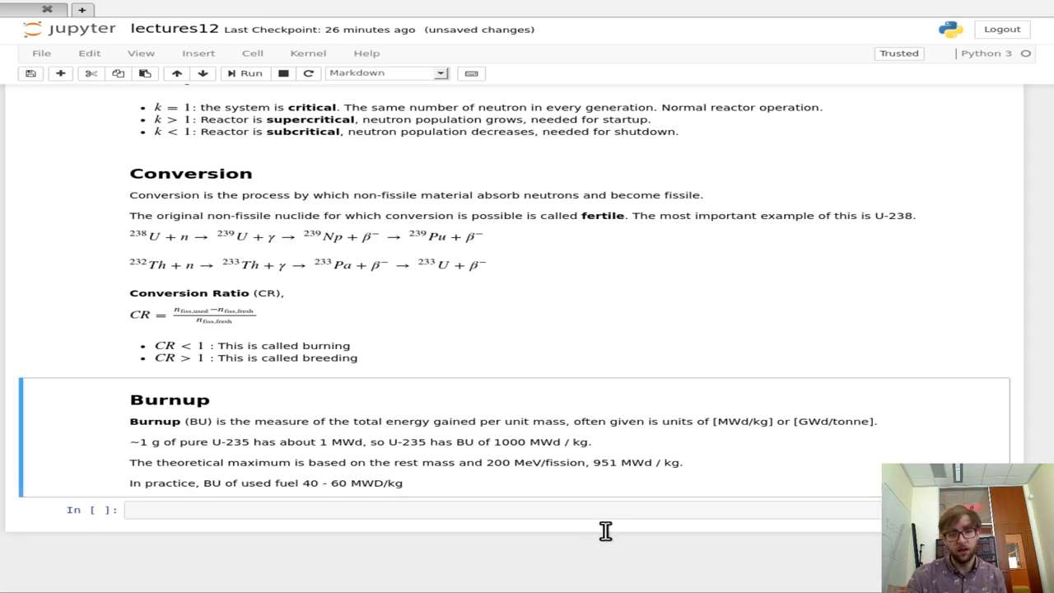
key(Return)
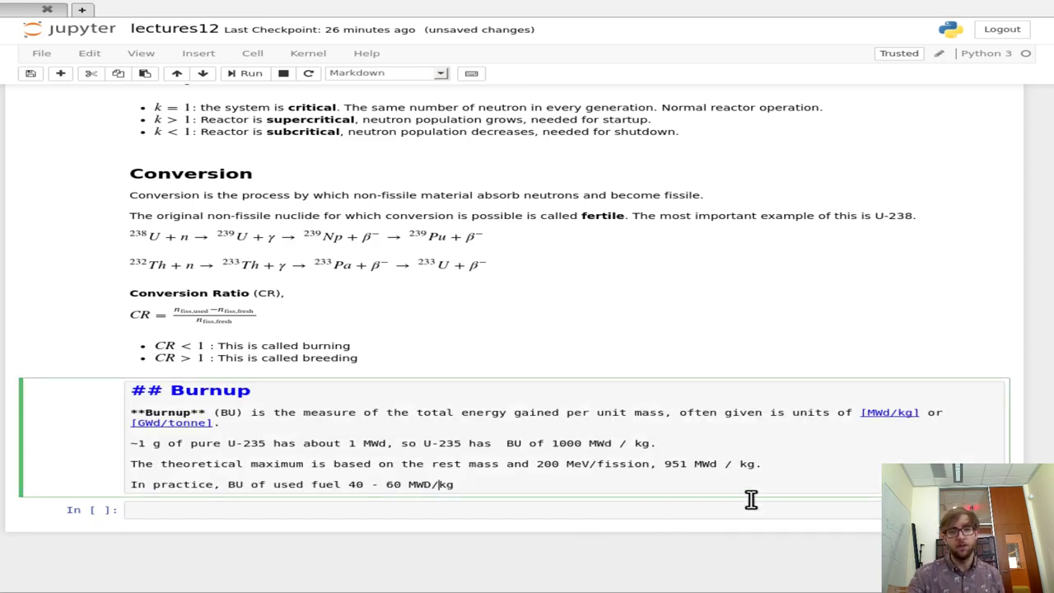
key(BackSpace)
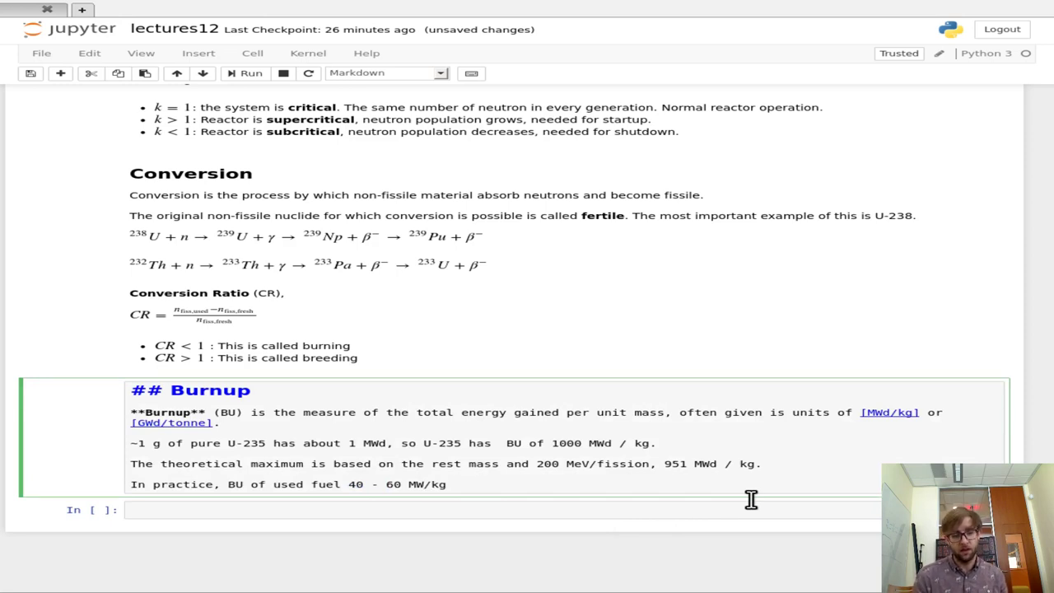
text(d)
key(shift+Return)
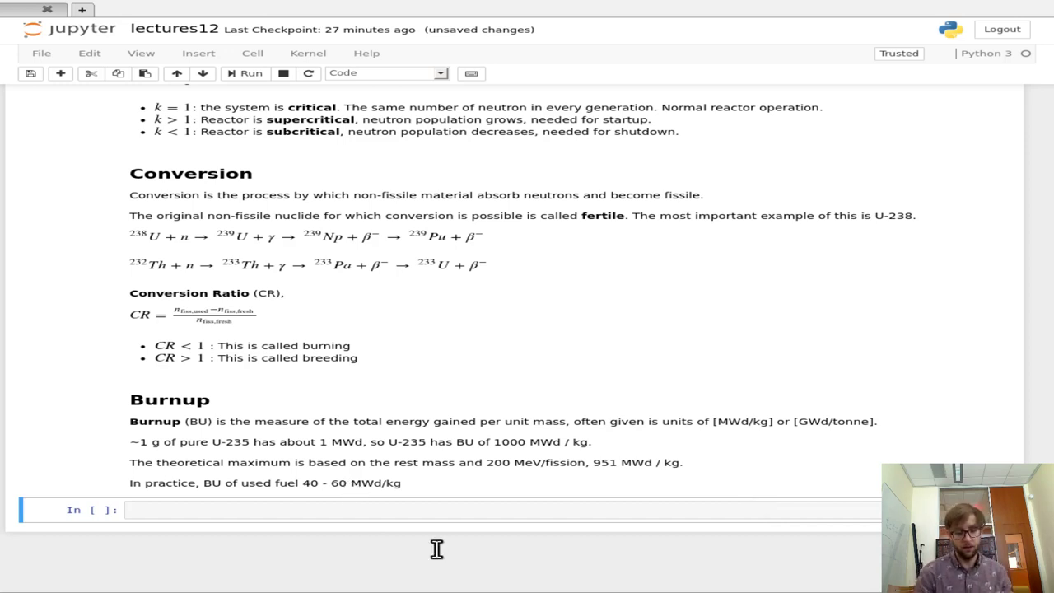
Make the new cell Markdown with a '## Reactors' heading and begin the body text
key(Return)
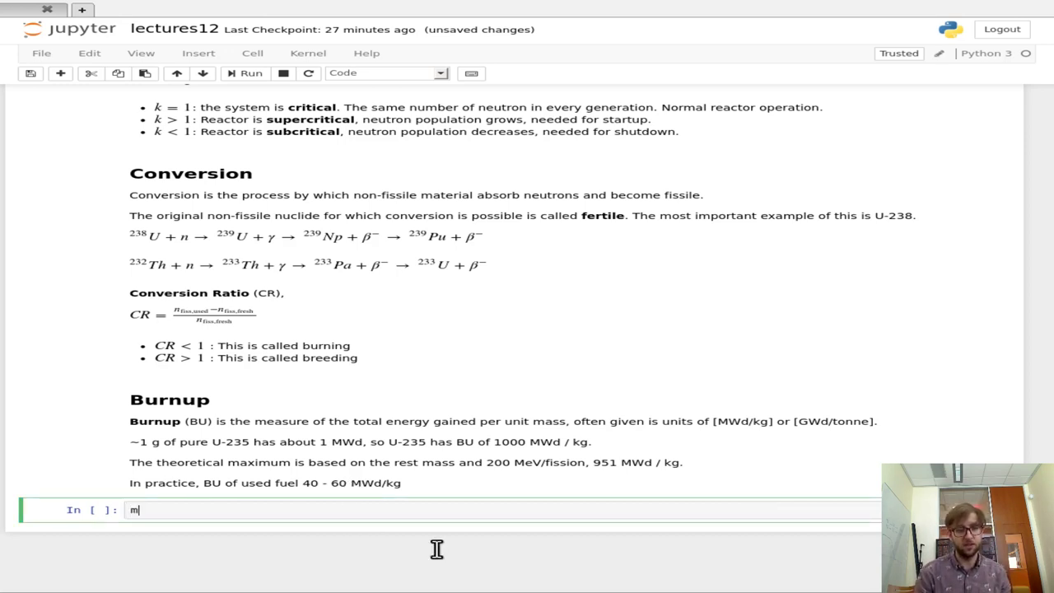
key(Escape)
key(m)
key(Return)
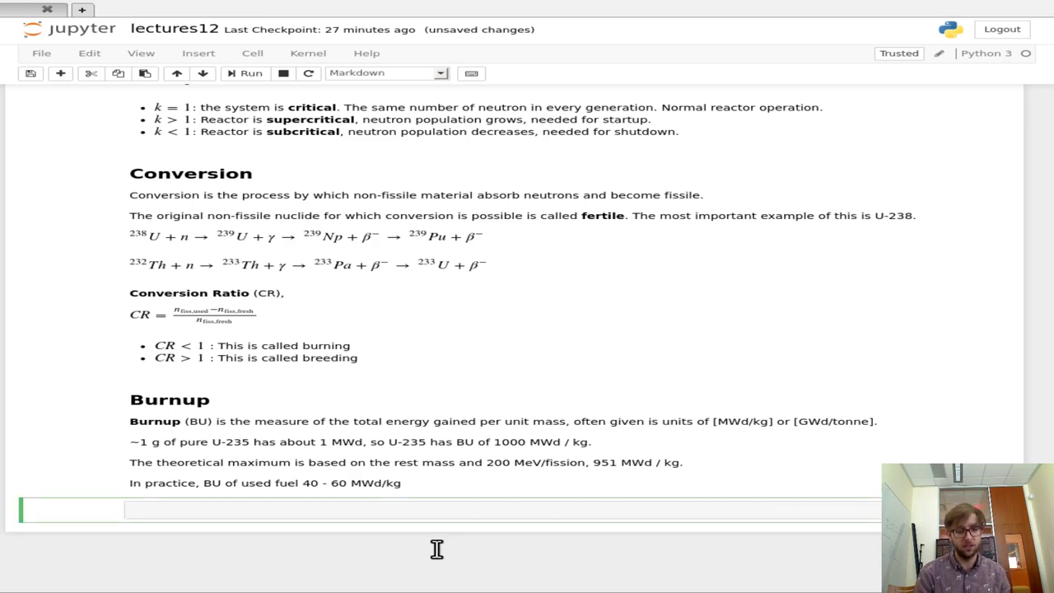
text(##)
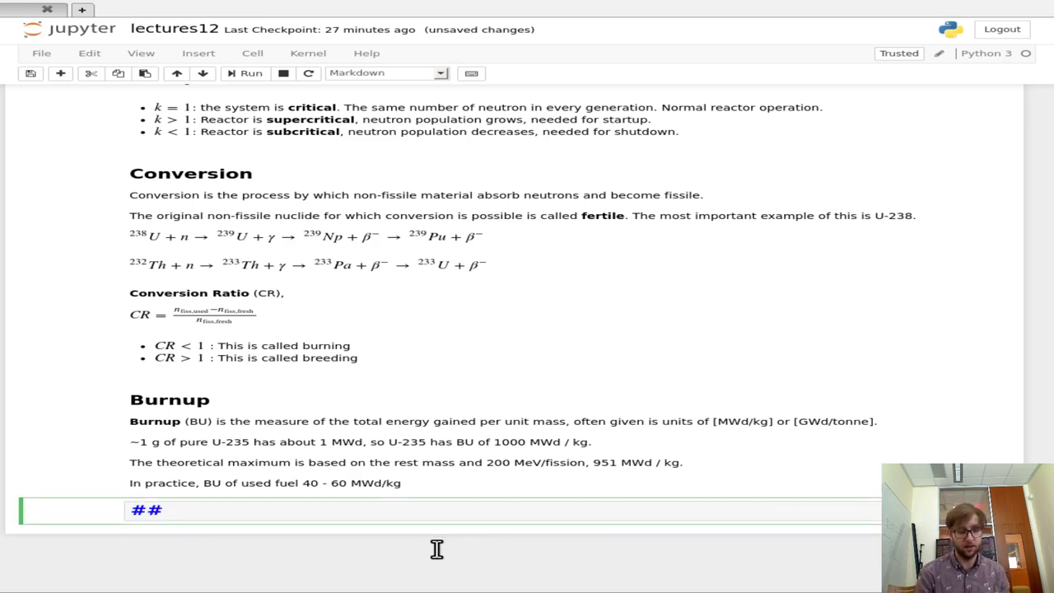
text( Reactors)
key(Return)
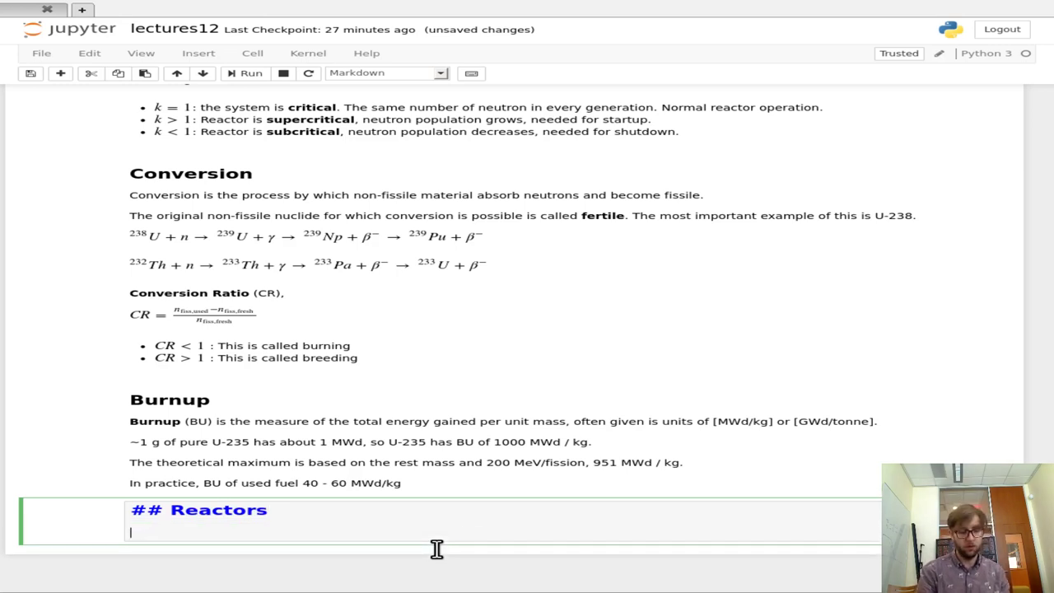
text(Follow the)
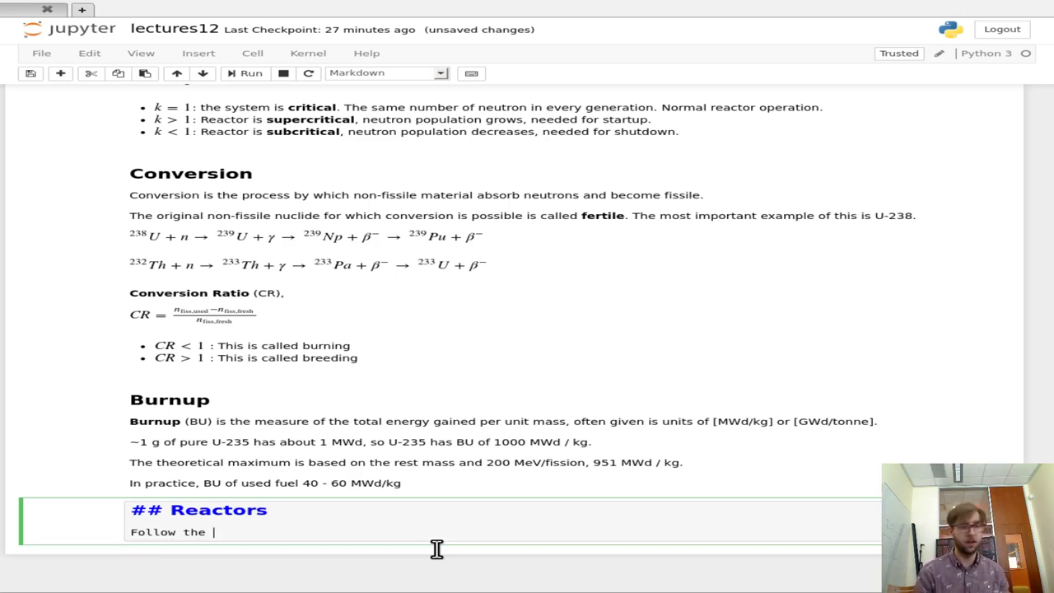
Change the heading to '## Nuclear Reactors'
key(Up)
key(Home)
key(Right)
key(Right)
key(Right)
text(Nuclear)
Finish the sentence on using heat to boil water and turn a turbine for electricity, then render
key(Down)
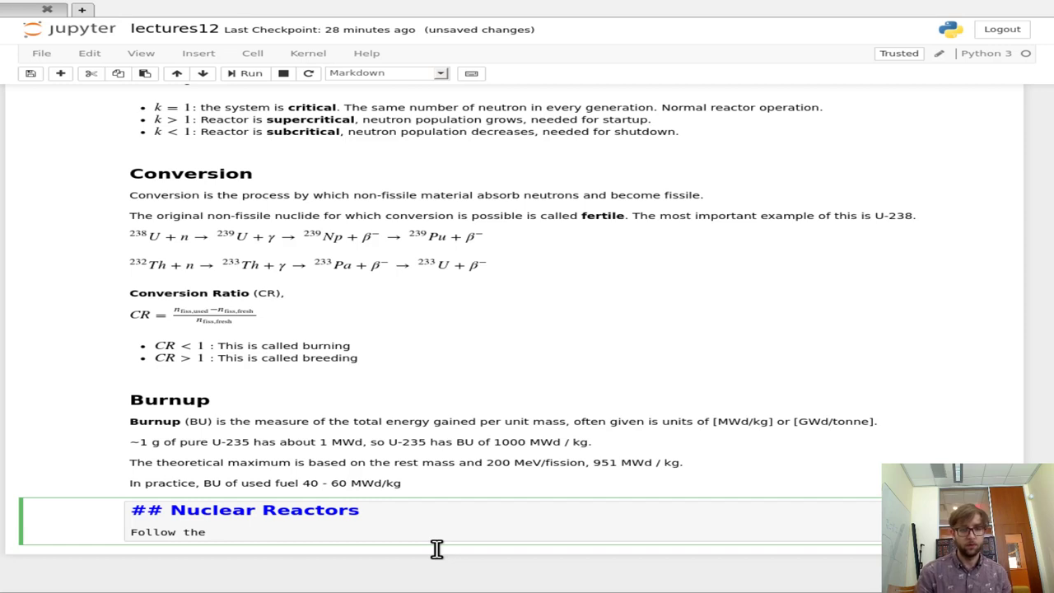
text(principle o)
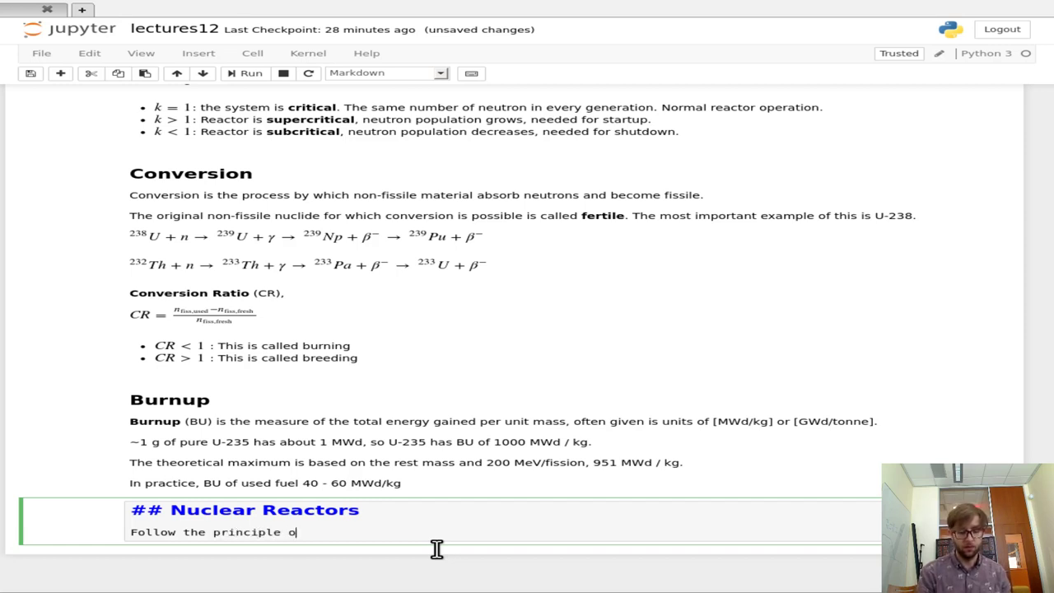
text(f usimng a)
key(BackSpace)
key(BackSpace)
key(BackSpace)
key(BackSpace)
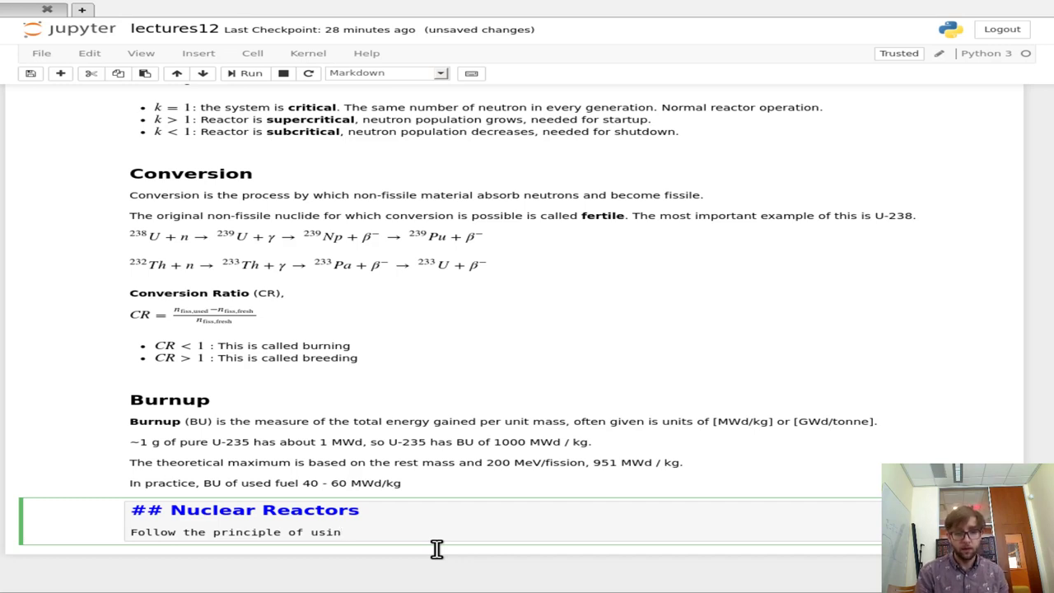
text(g a heat)
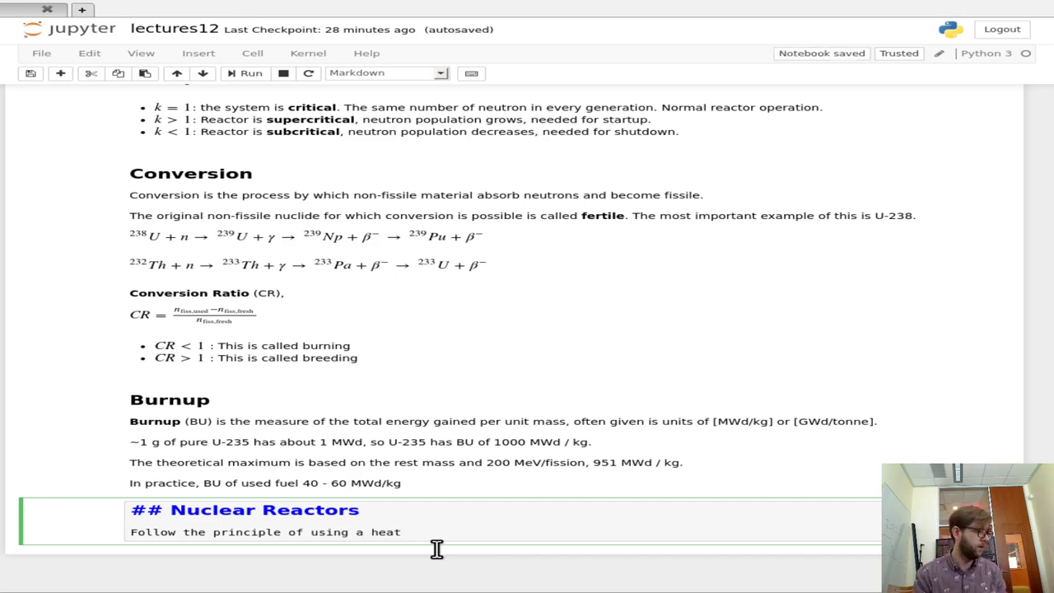
text(s)
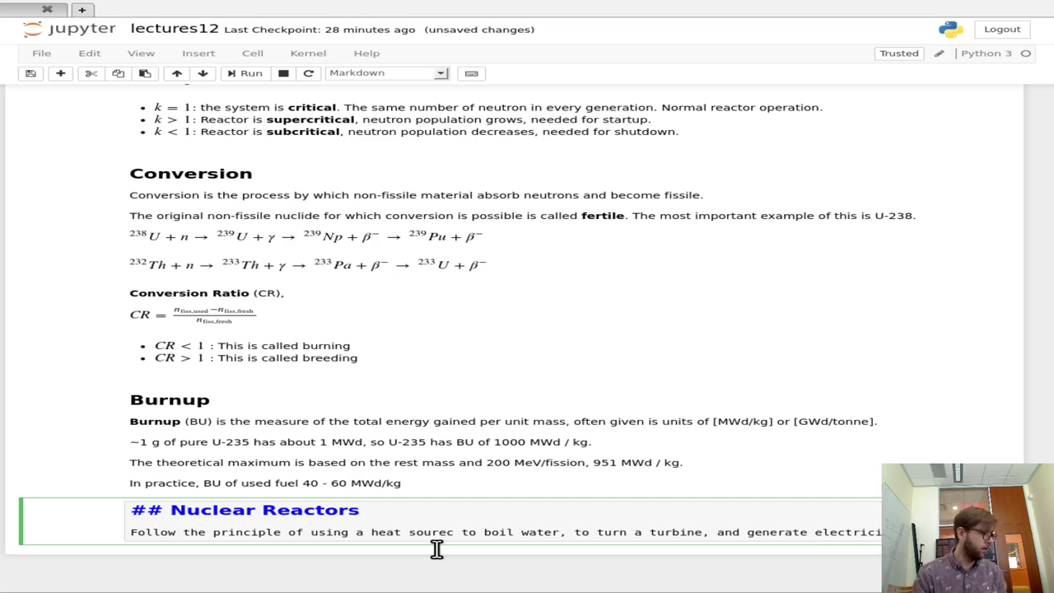
key(shift+Return)
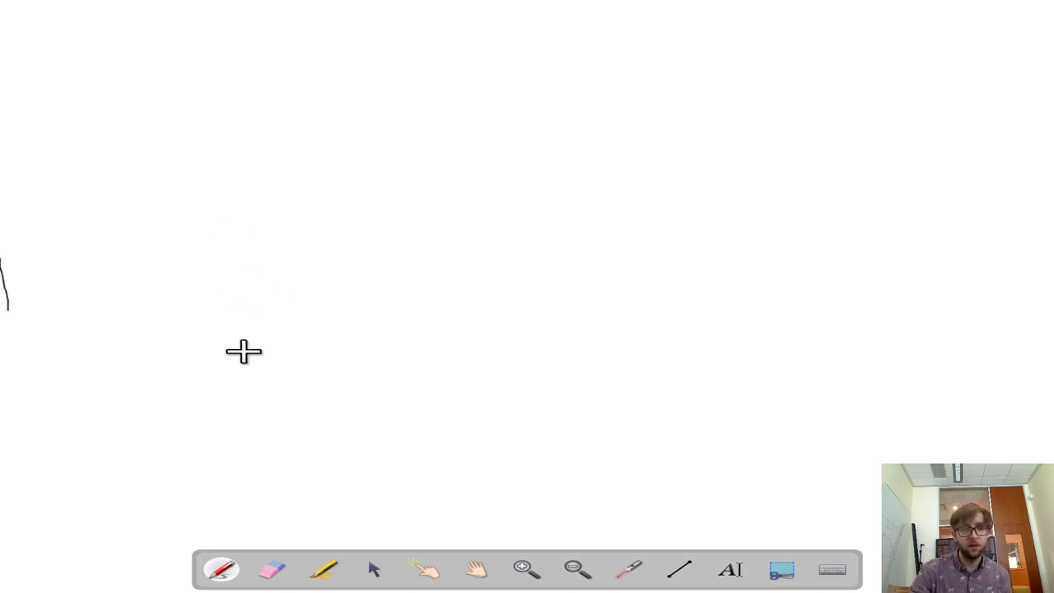
Undo stray marks, sketch the core box with wavy lines above it, and label it 'core'
key(ctrl+z)
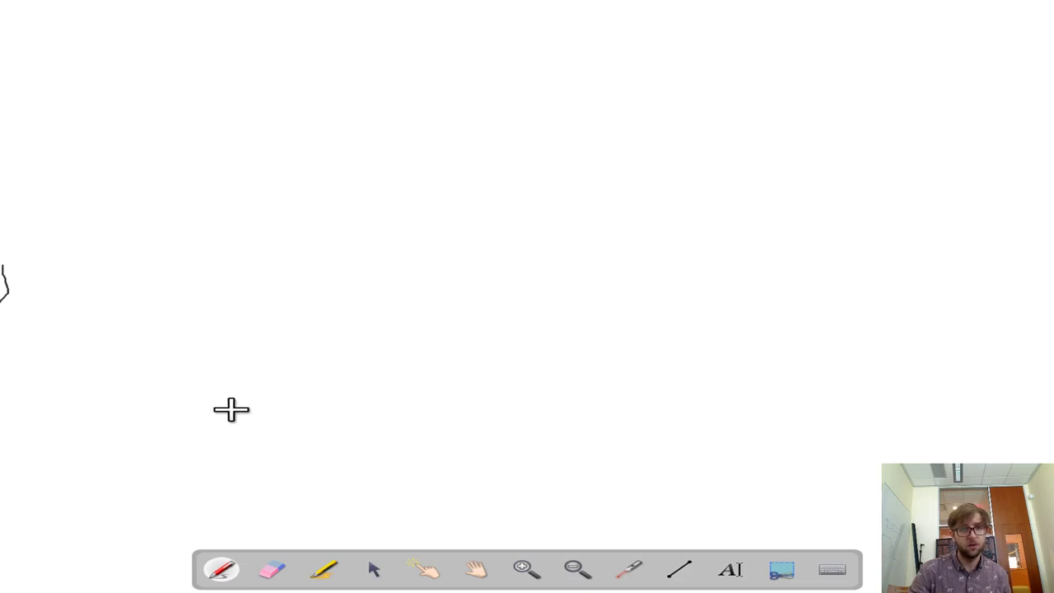
key(ctrl+z)
drag(8, 249, 9, 275)
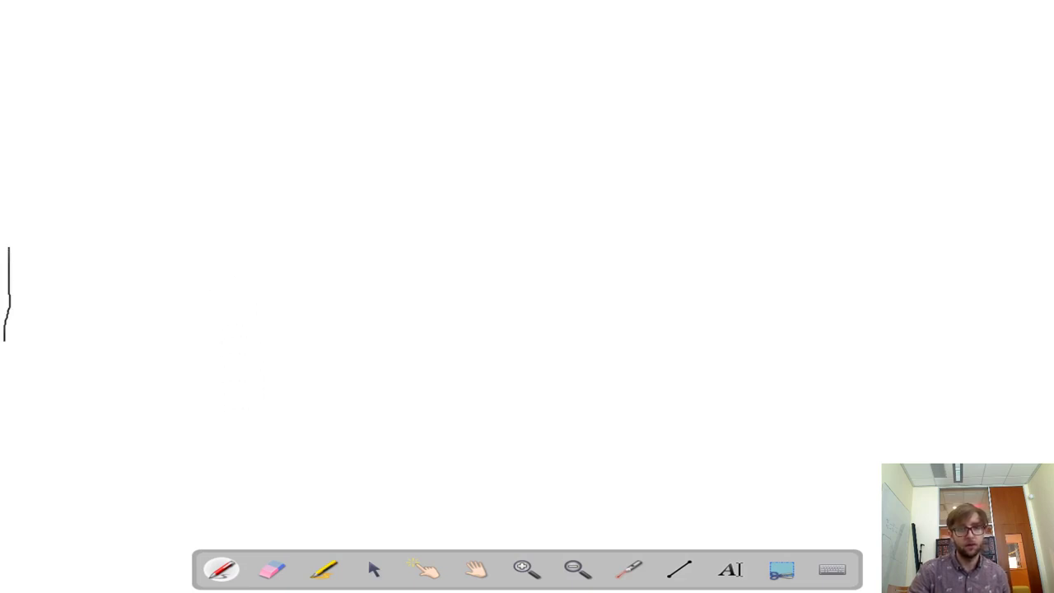
drag(114, 322, 97, 239)
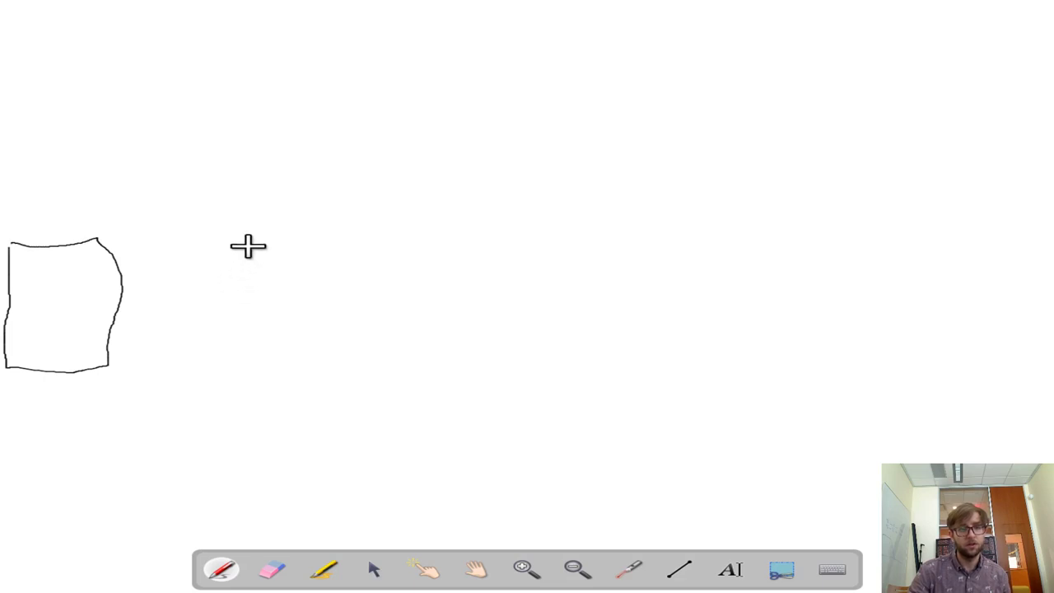
mouse_move(30, 200)
mouse_down()
mouse_move(24, 243)
mouse_move(36, 302)
mouse_up()
mouse_move(66, 214)
mouse_down()
mouse_move(78, 249)
mouse_move(60, 298)
mouse_up()
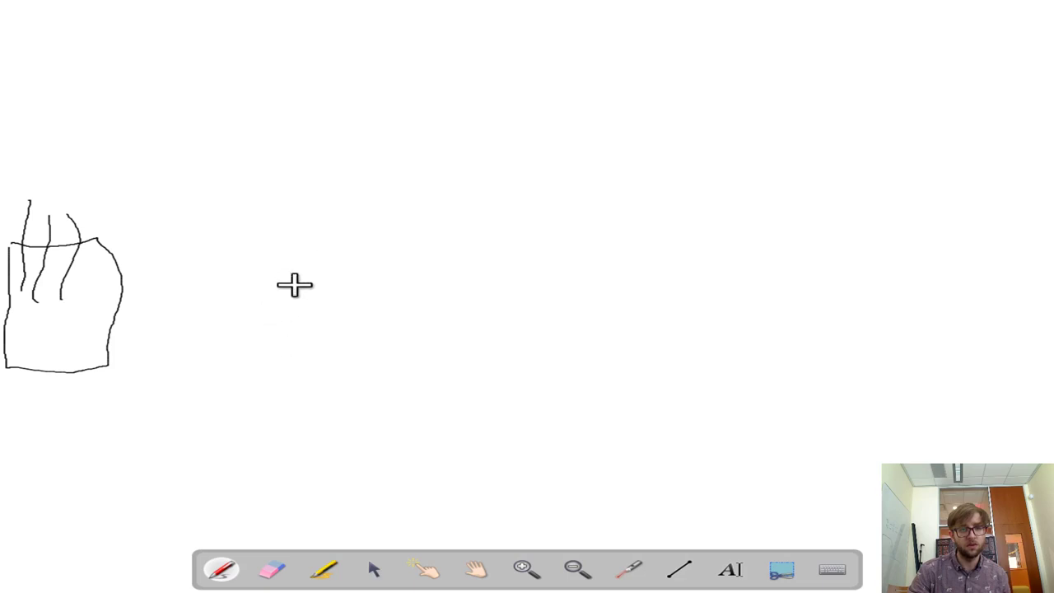
click(730, 568)
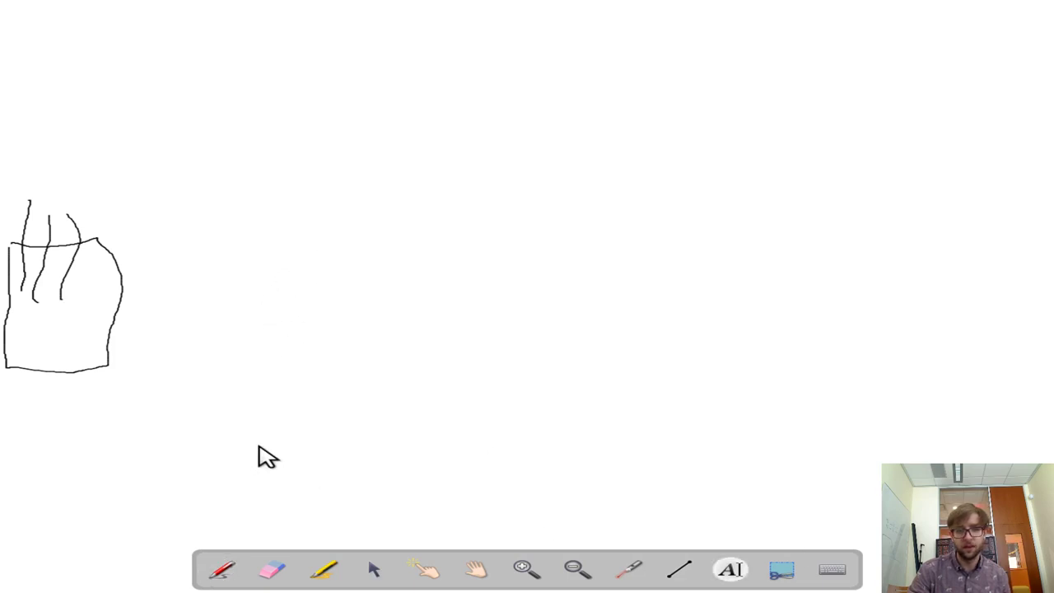
click(245, 389)
text(core)
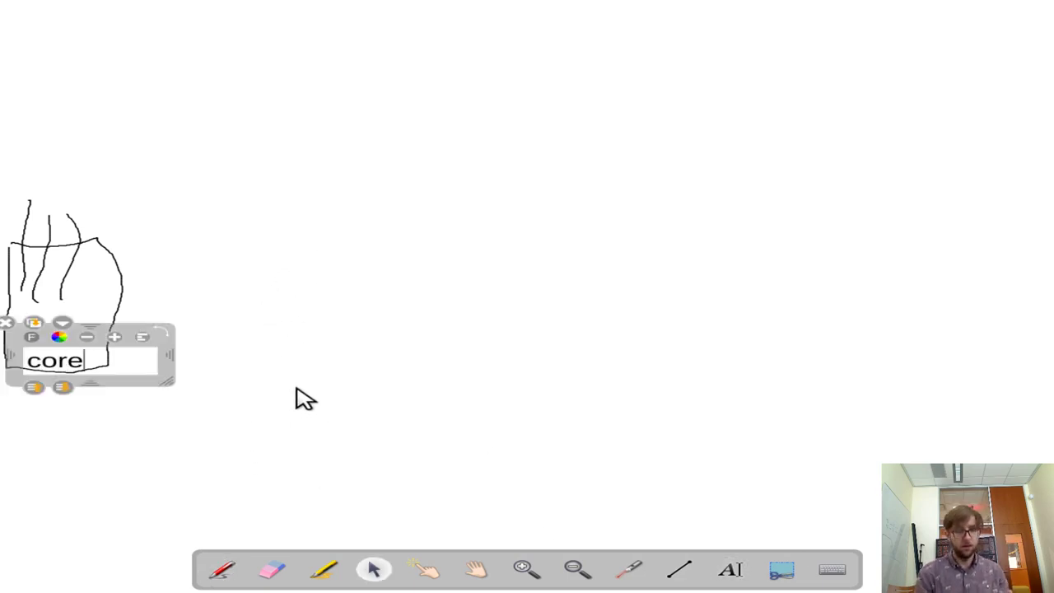
click(506, 403)
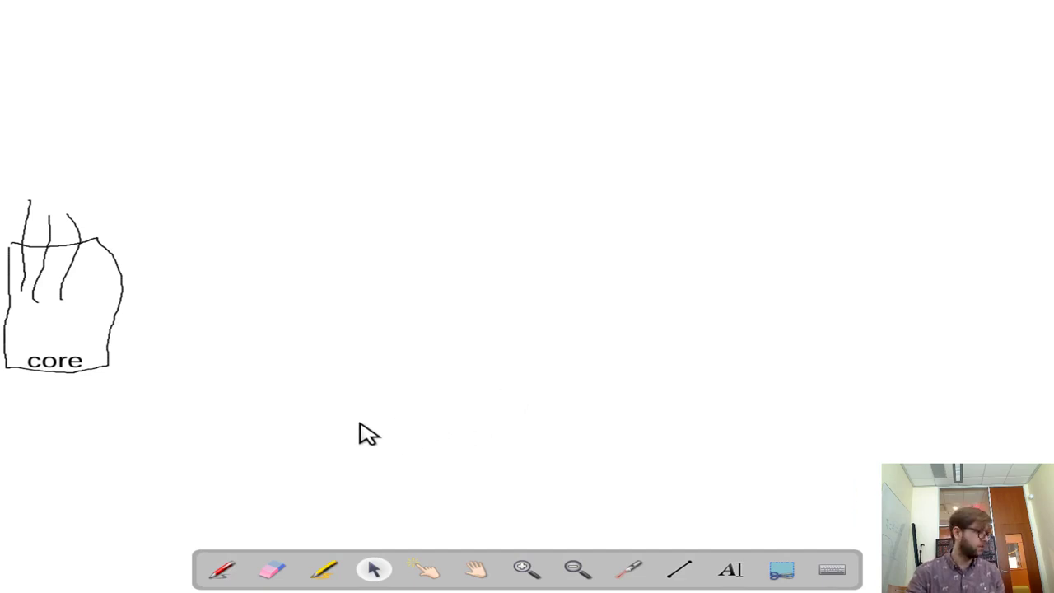
Draw the double-lined loop pipe arcing out of the core and back
click(222, 568)
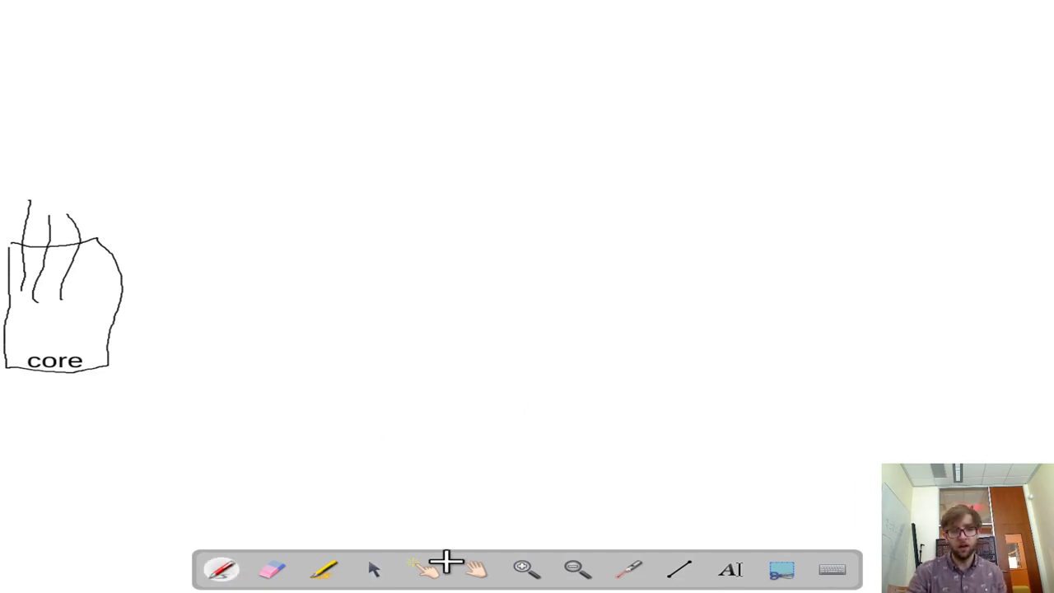
drag(147, 180, 280, 207)
drag(304, 250, 325, 318)
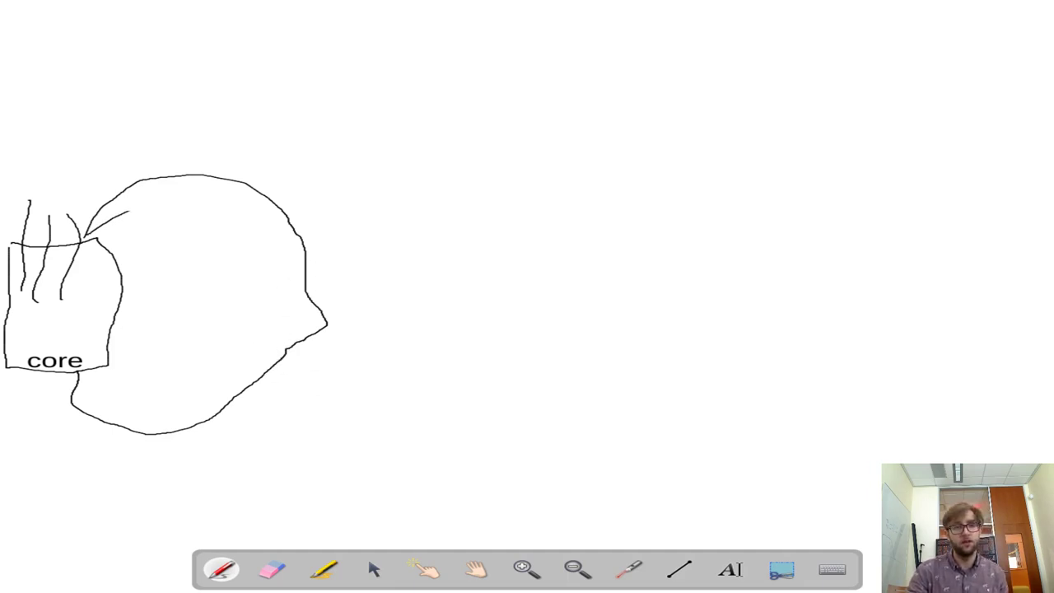
drag(133, 209, 210, 188)
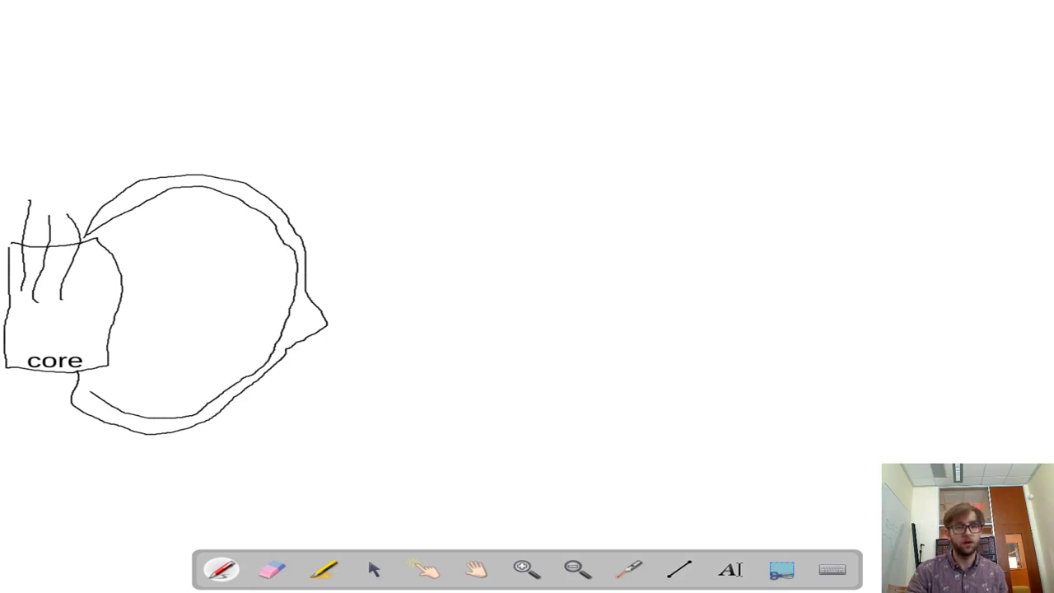
drag(89, 369, 97, 363)
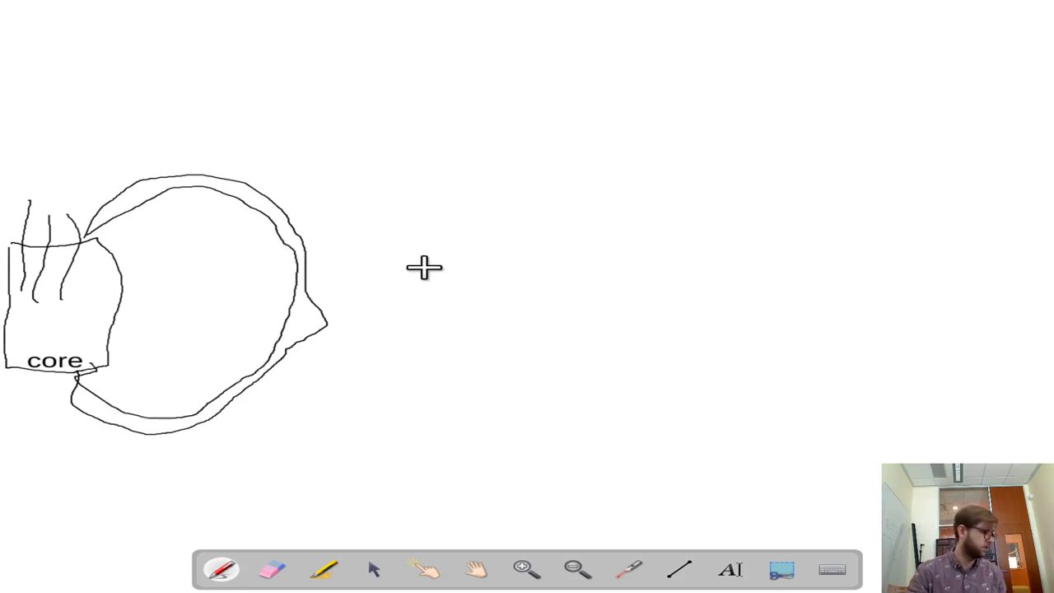
Label the loop 'primary loop' on two lines above the core
click(730, 569)
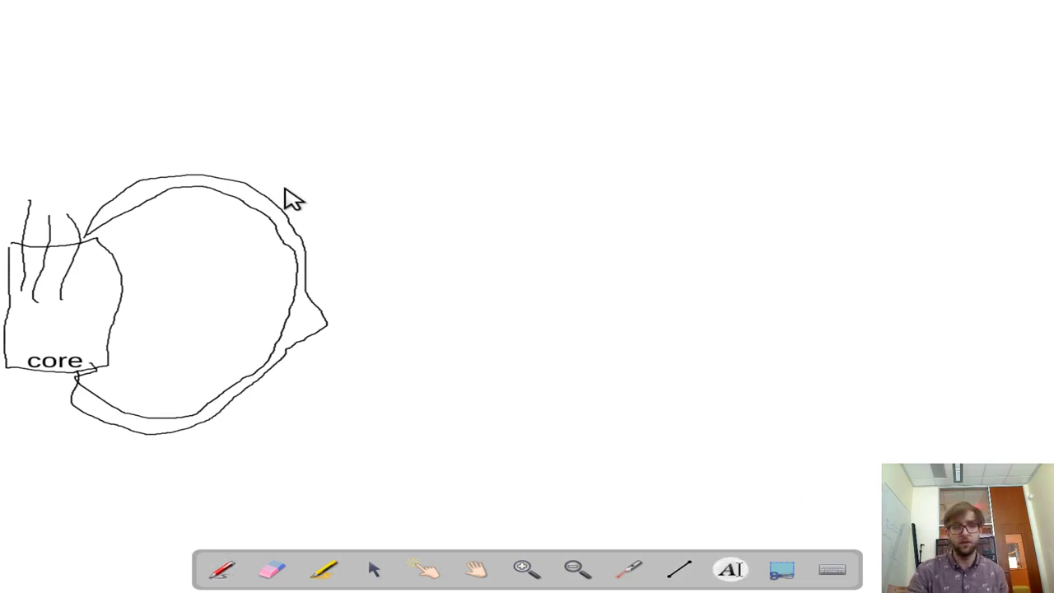
click(283, 188)
text(primary)
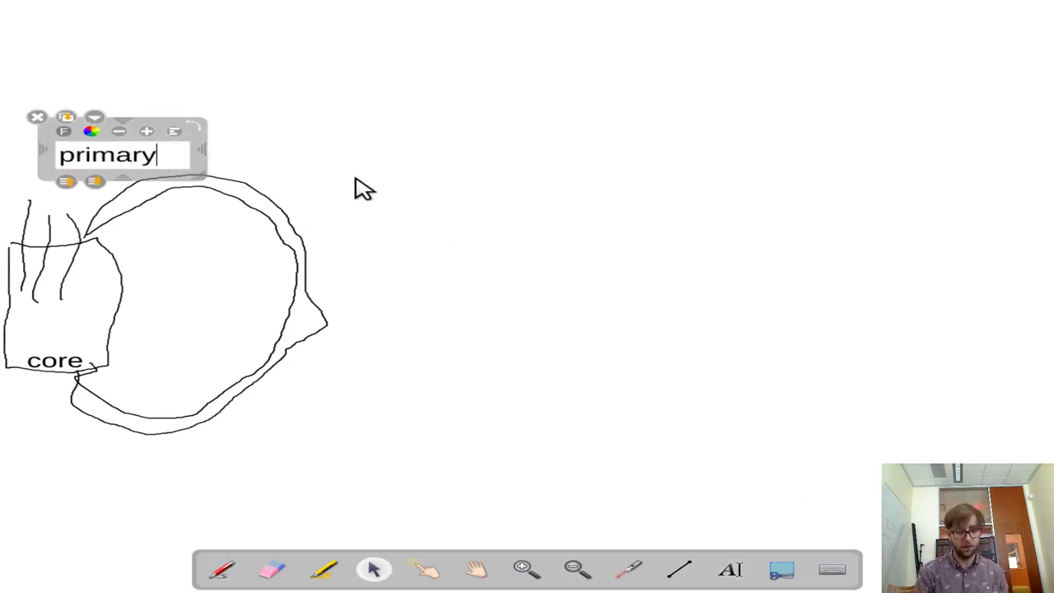
key(Return)
text(loop)
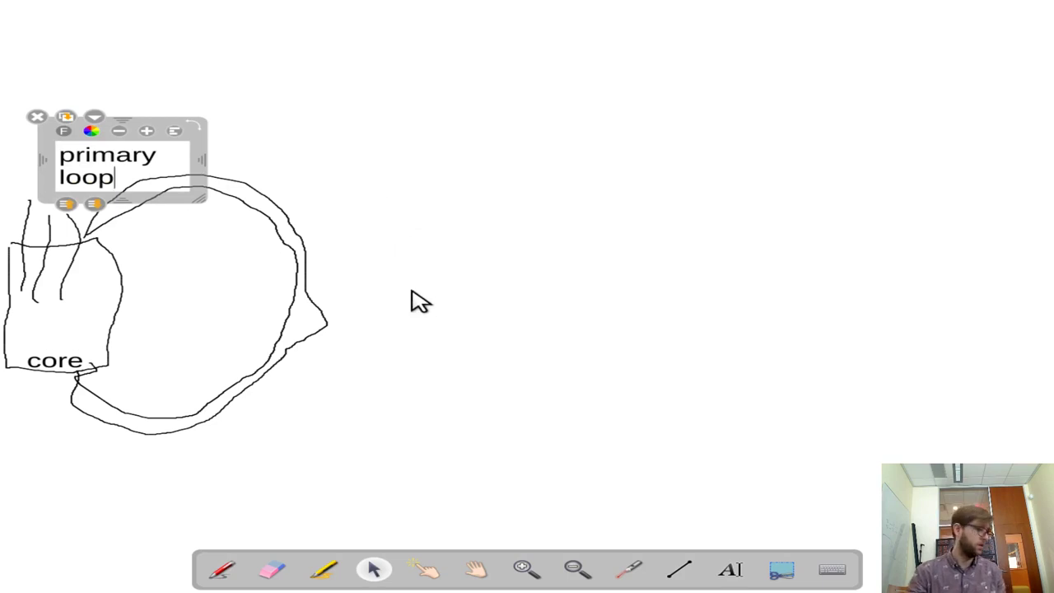
click(429, 334)
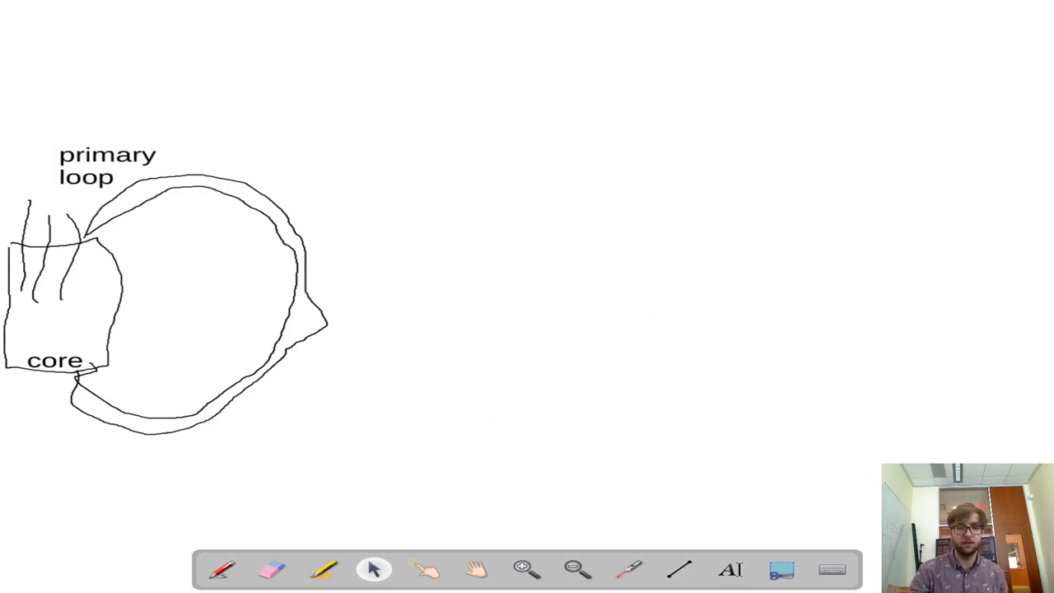
click(221, 569)
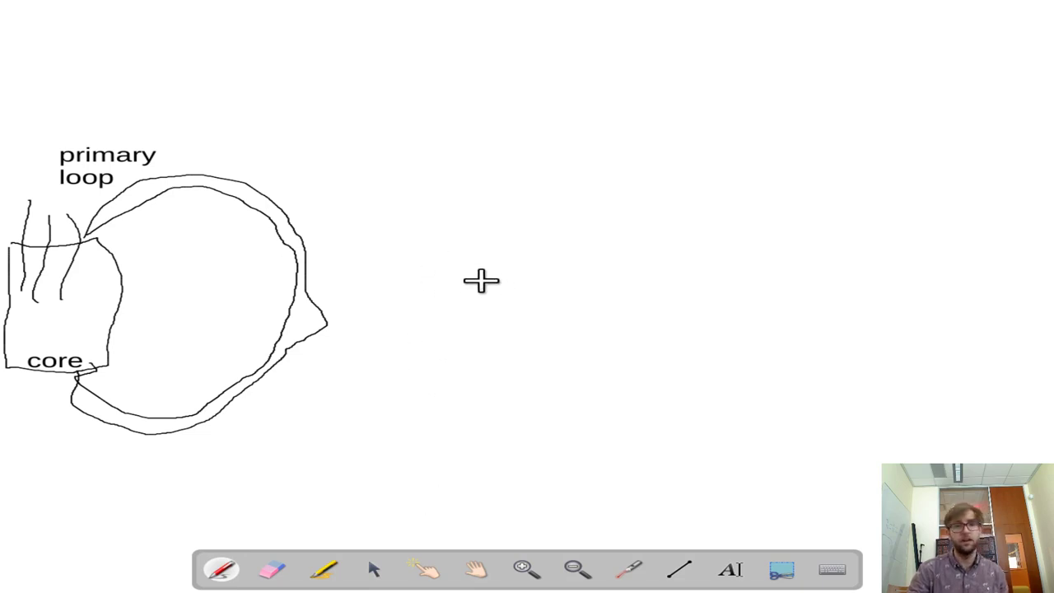
Draw a heat exchanger box across the primary loop with a second pipe curving through it
mouse_move(253, 238)
mouse_down()
mouse_move(386, 243)
mouse_move(449, 366)
mouse_up()
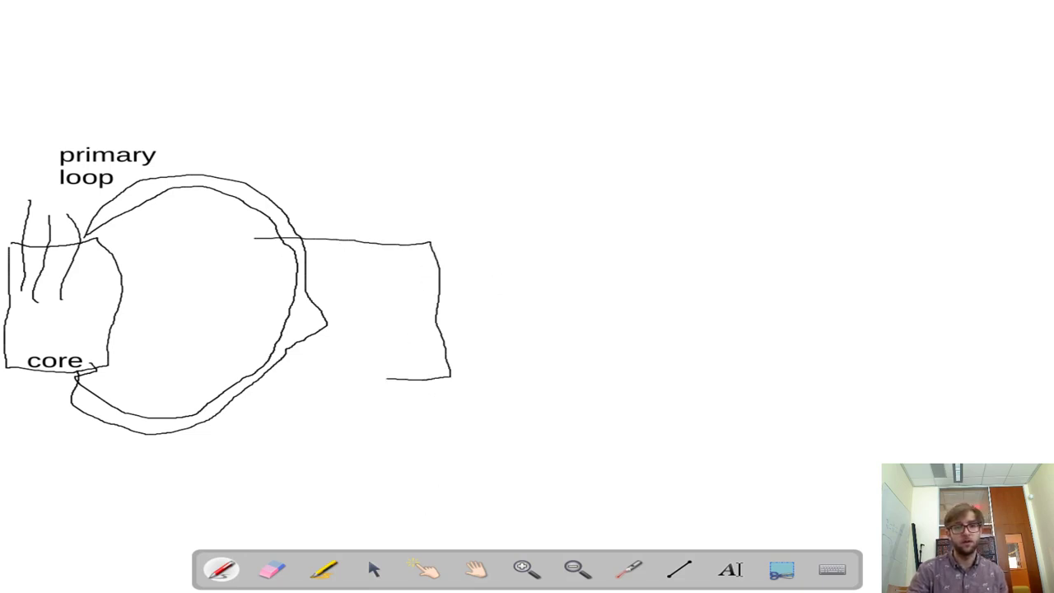
mouse_move(376, 379)
mouse_down()
mouse_move(250, 372)
mouse_move(211, 306)
mouse_move(243, 232)
mouse_up()
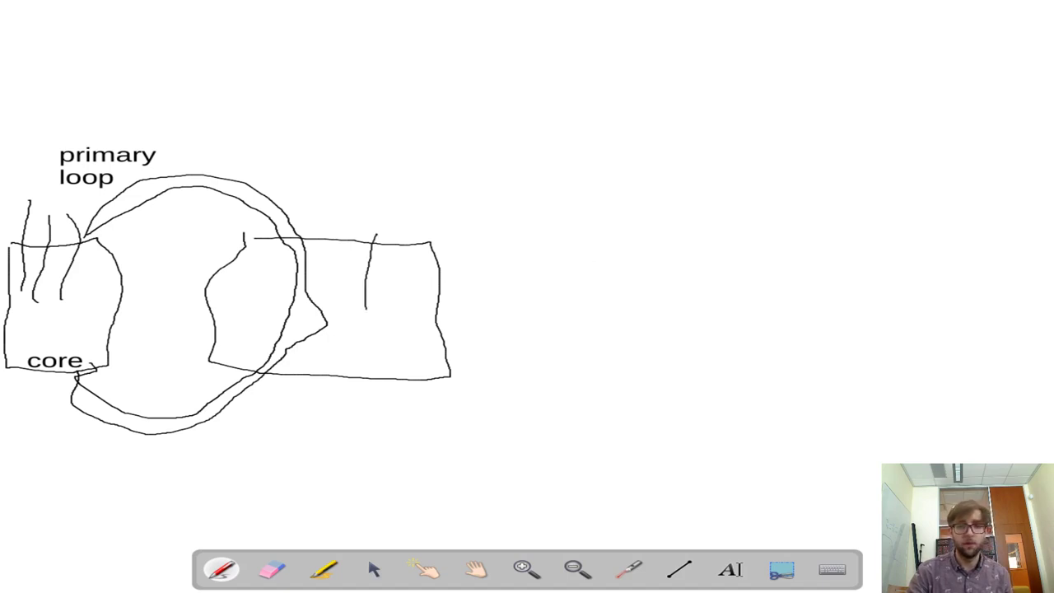
drag(444, 424, 498, 436)
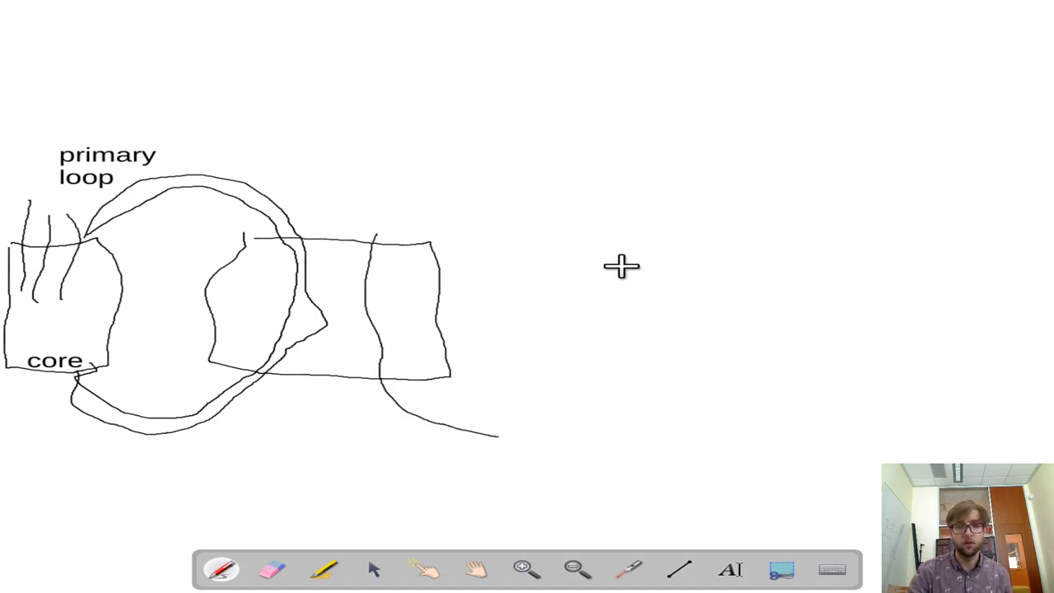
mouse_move(377, 234)
mouse_down()
mouse_move(422, 175)
mouse_move(483, 153)
mouse_up()
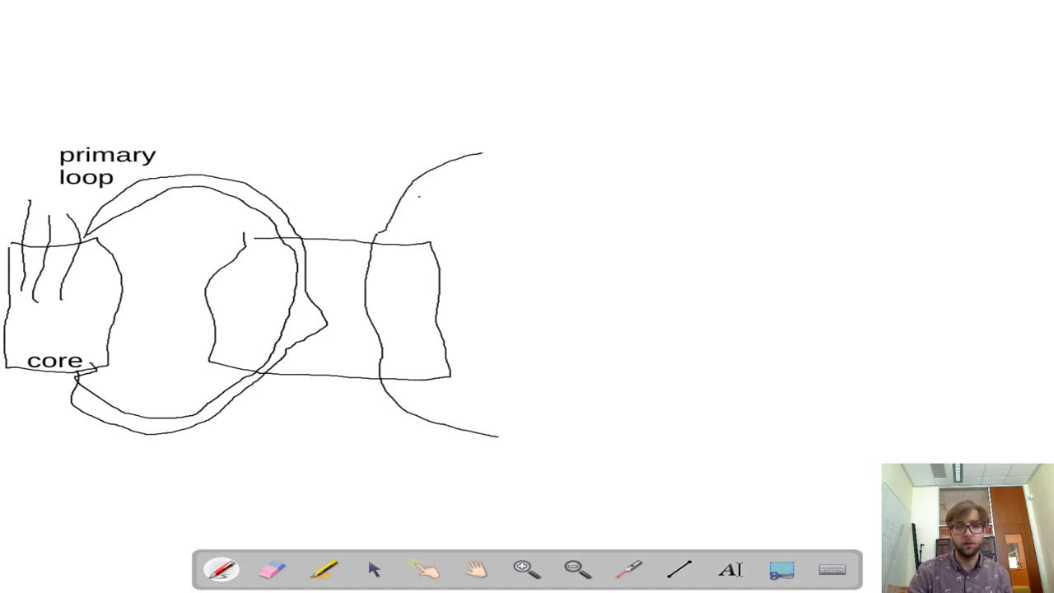
mouse_move(419, 197)
mouse_down()
mouse_move(400, 297)
mouse_move(412, 358)
mouse_up()
drag(467, 405, 529, 427)
Label the box 'heat exchanger' underneath it
click(730, 569)
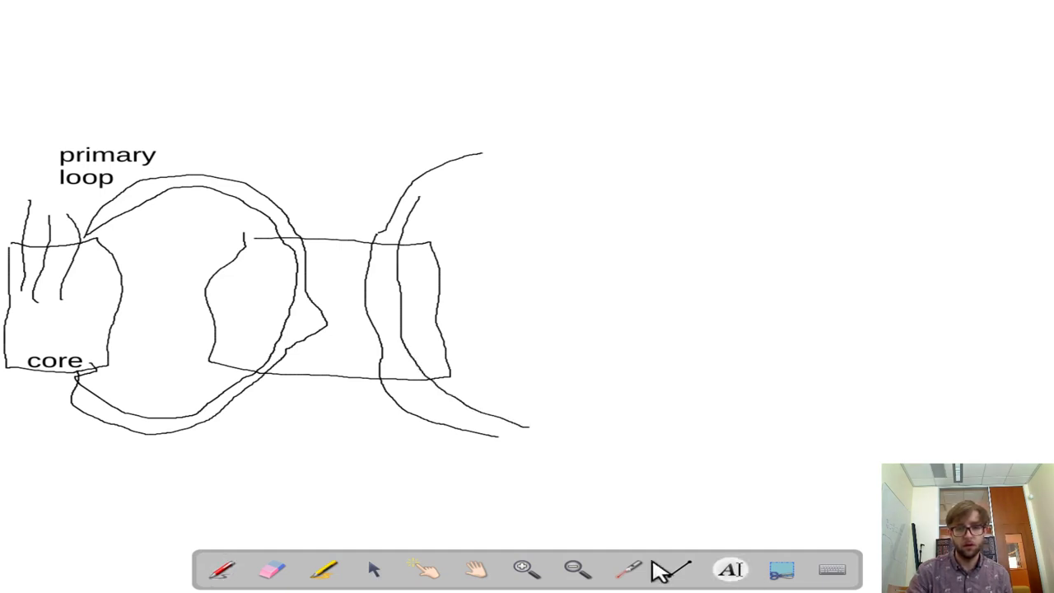
click(477, 466)
text(heat)
key(Return)
text(ex)
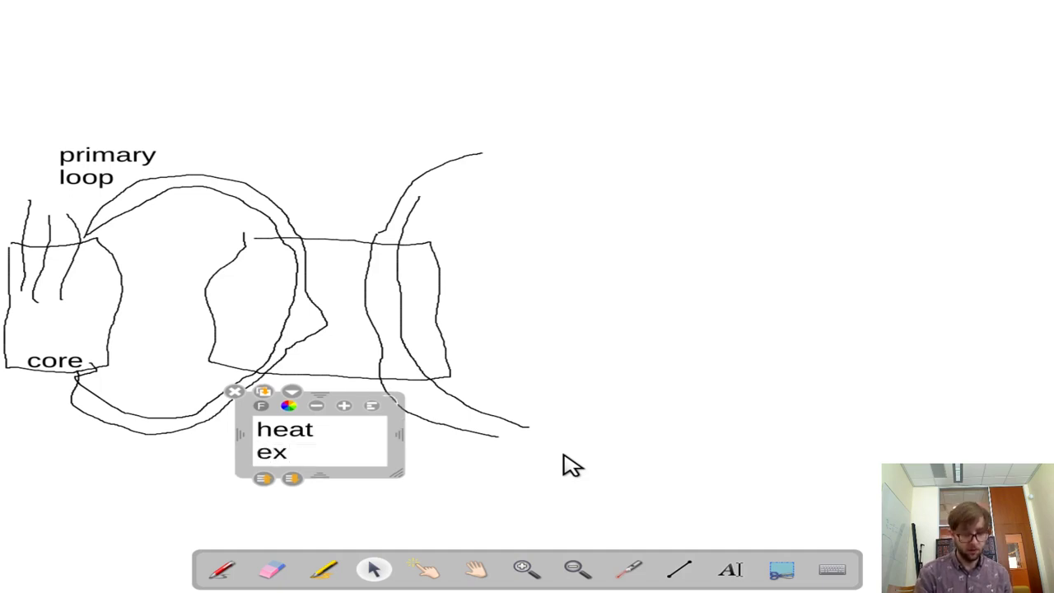
text(changer)
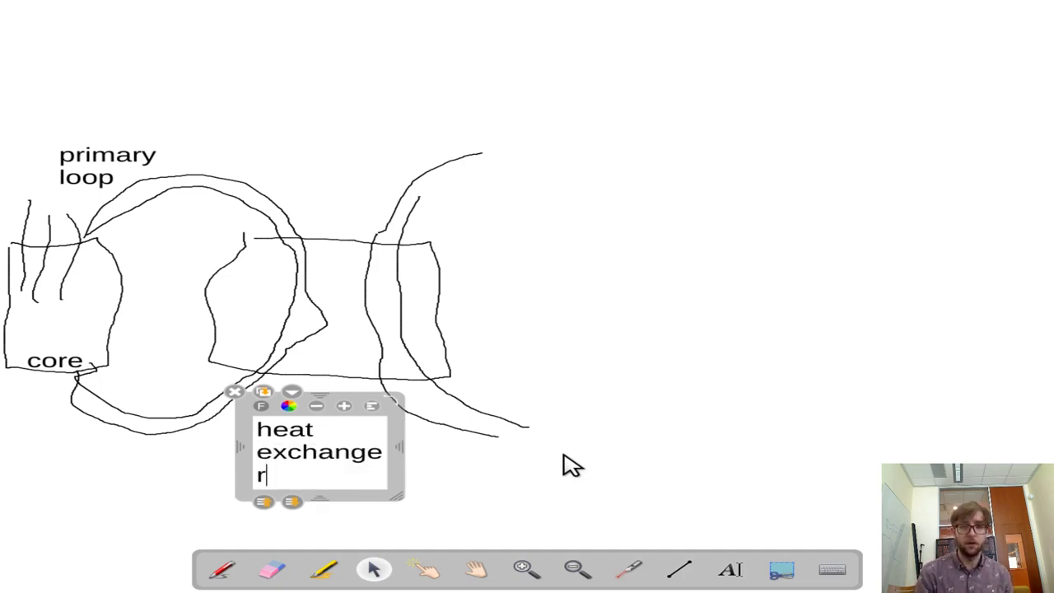
drag(623, 487, 655, 494)
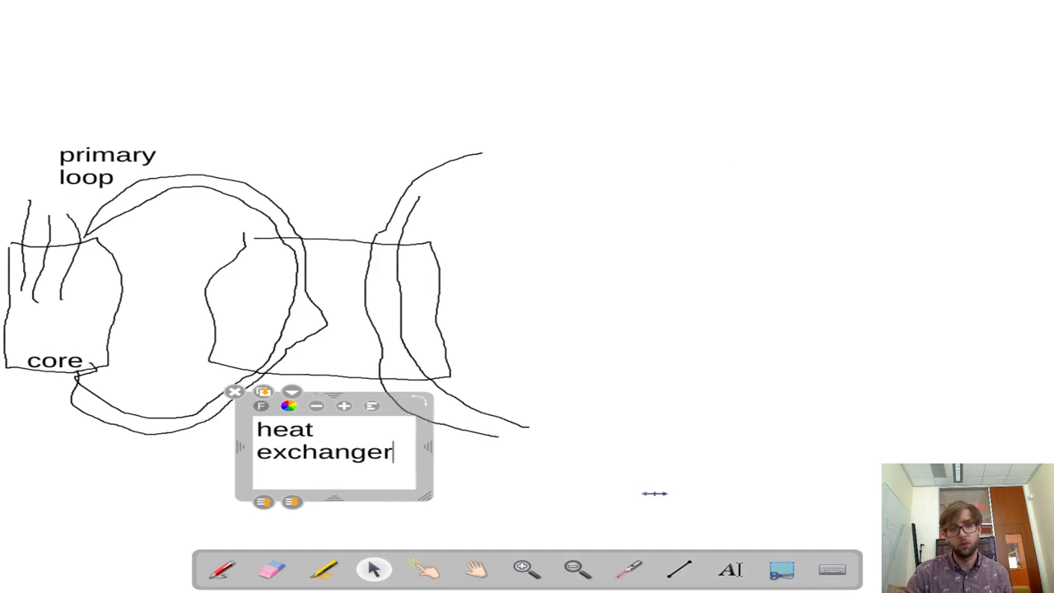
click(692, 495)
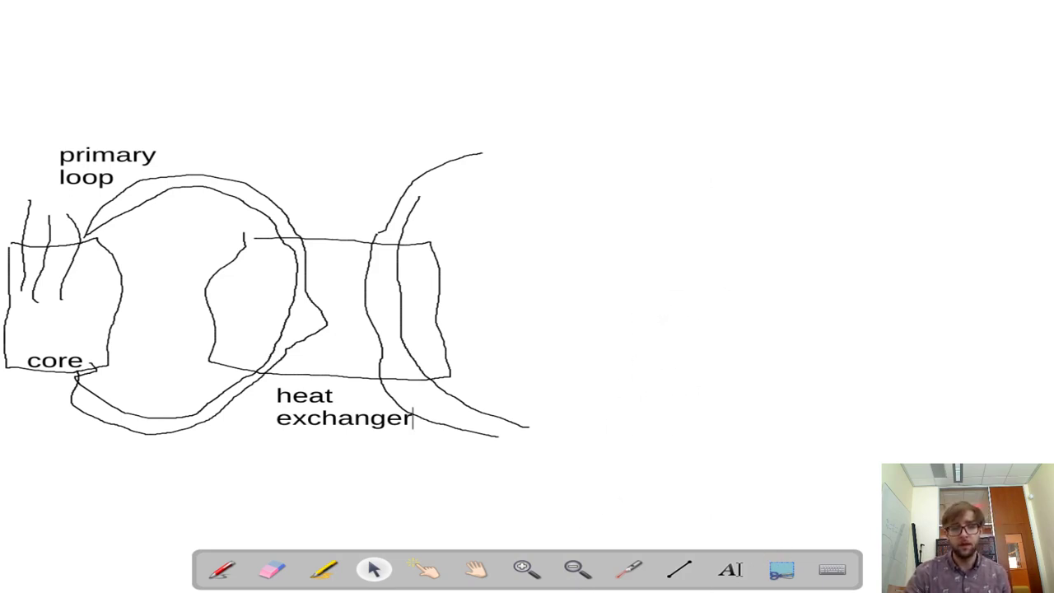
Extend the second pipe's lines toward the upper right
click(221, 569)
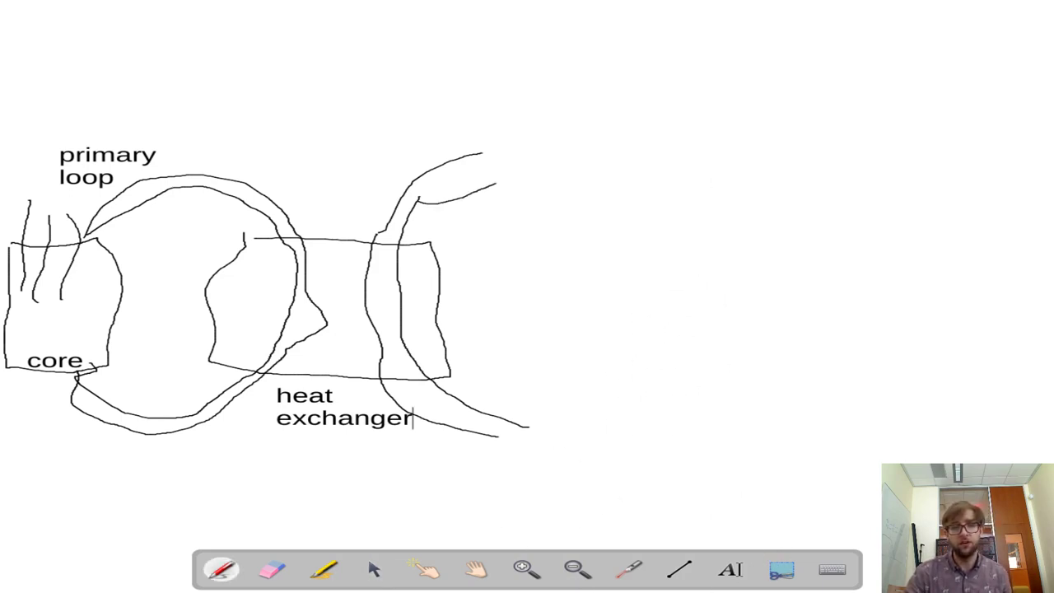
drag(501, 181, 540, 171)
drag(474, 157, 576, 163)
key(BackSpace)
key(BackSpace)
key(BackSpace)
key(BackSpace)
key(BackSpace)
key(BackSpace)
key(BackSpace)
key(BackSpace)
key(BackSpace)
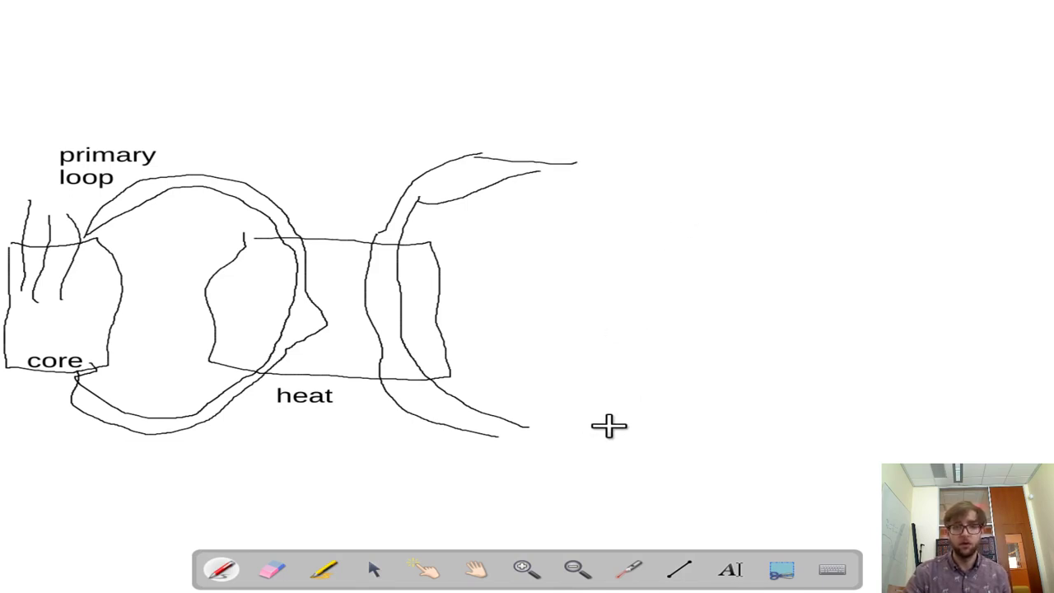
text(exchanger)
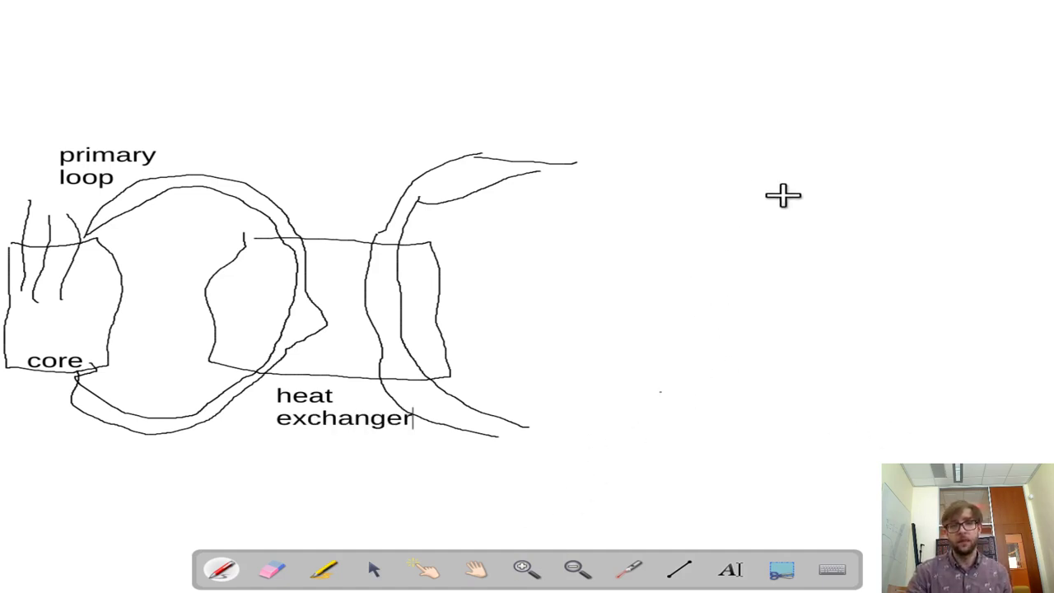
Draw a cone-shaped turbine with inner blade lines at the pipe's upper-right end
drag(553, 150, 553, 187)
drag(554, 150, 671, 99)
drag(552, 187, 671, 236)
drag(664, 183, 669, 236)
drag(670, 98, 672, 111)
drag(583, 132, 587, 183)
drag(611, 134, 624, 206)
click(639, 121)
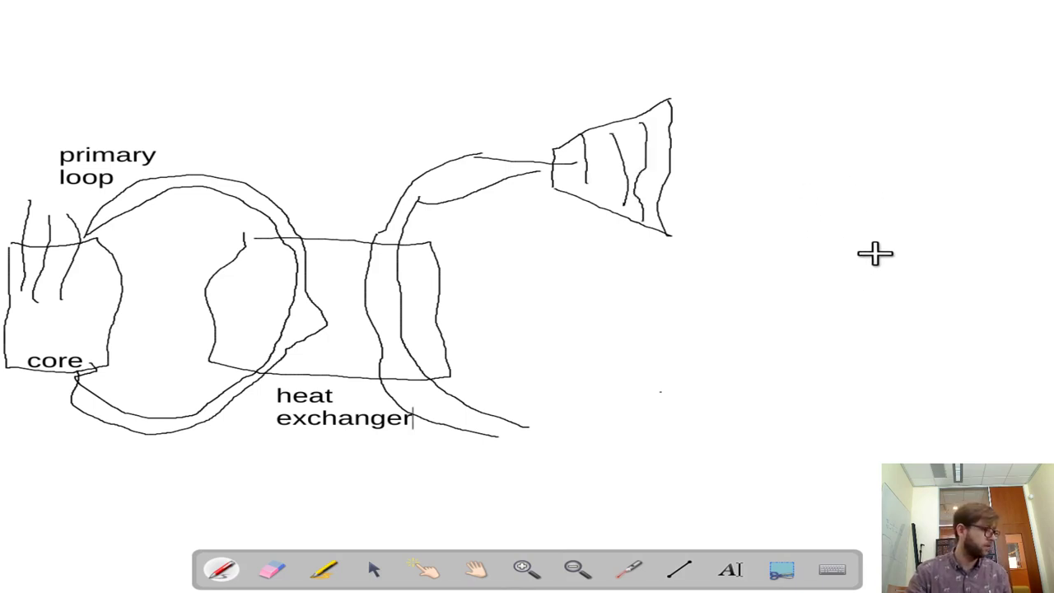
Draw a large double-lined return loop from the turbine down to the heat exchanger
mouse_move(674, 153)
mouse_down()
mouse_move(830, 193)
mouse_move(840, 280)
mouse_move(787, 376)
mouse_move(595, 418)
mouse_up()
drag(531, 431, 520, 423)
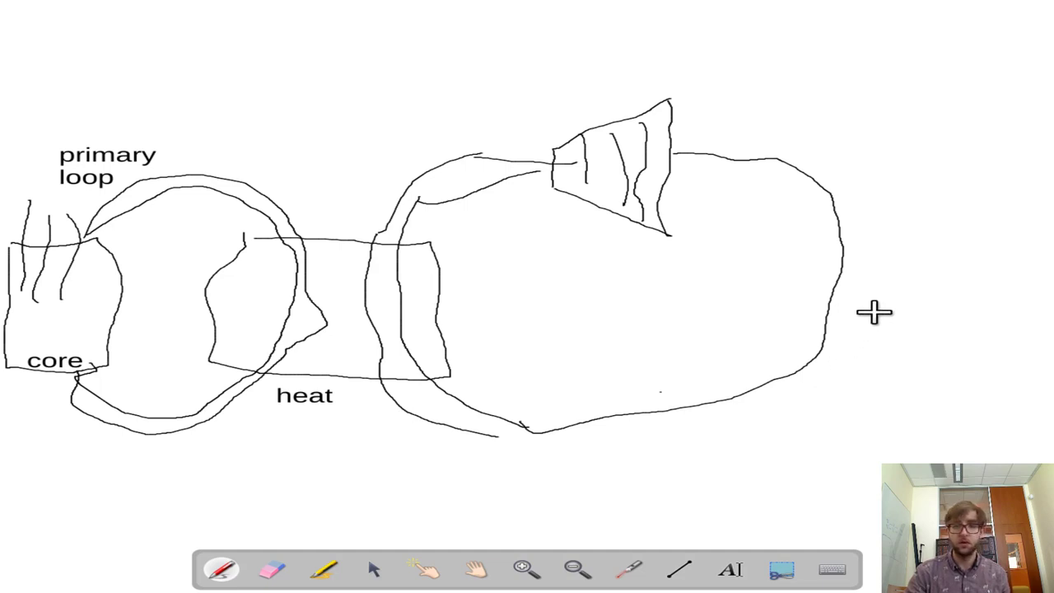
text(exchanger)
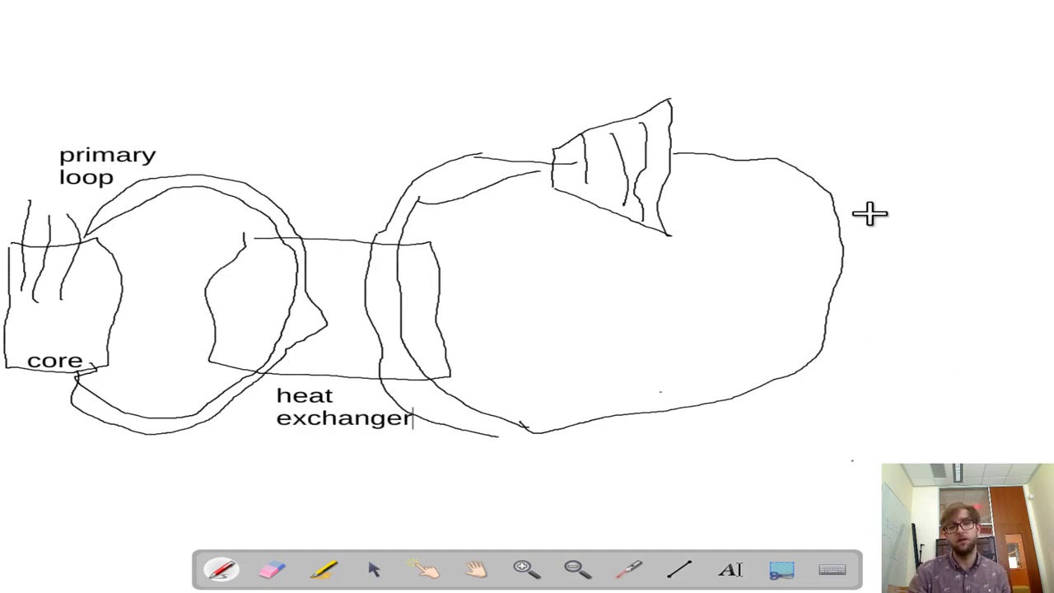
mouse_move(680, 135)
mouse_down()
mouse_move(795, 150)
mouse_move(876, 178)
mouse_move(900, 275)
mouse_move(843, 392)
mouse_move(700, 437)
mouse_move(535, 448)
mouse_up()
click(730, 569)
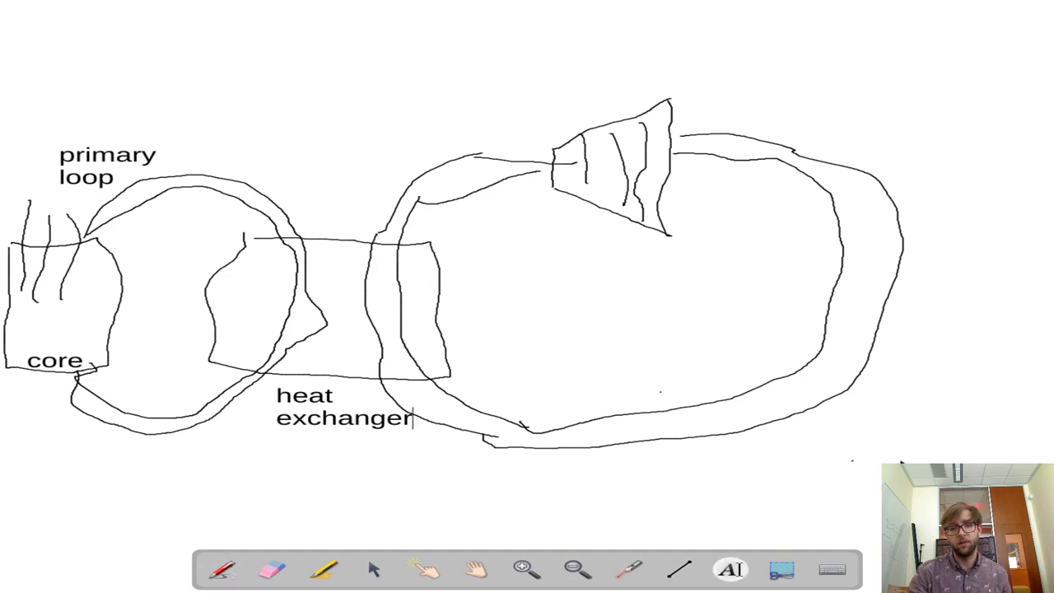
Label the turbine circuit 'secondary loop' and delete an accidentally pasted object
click(988, 147)
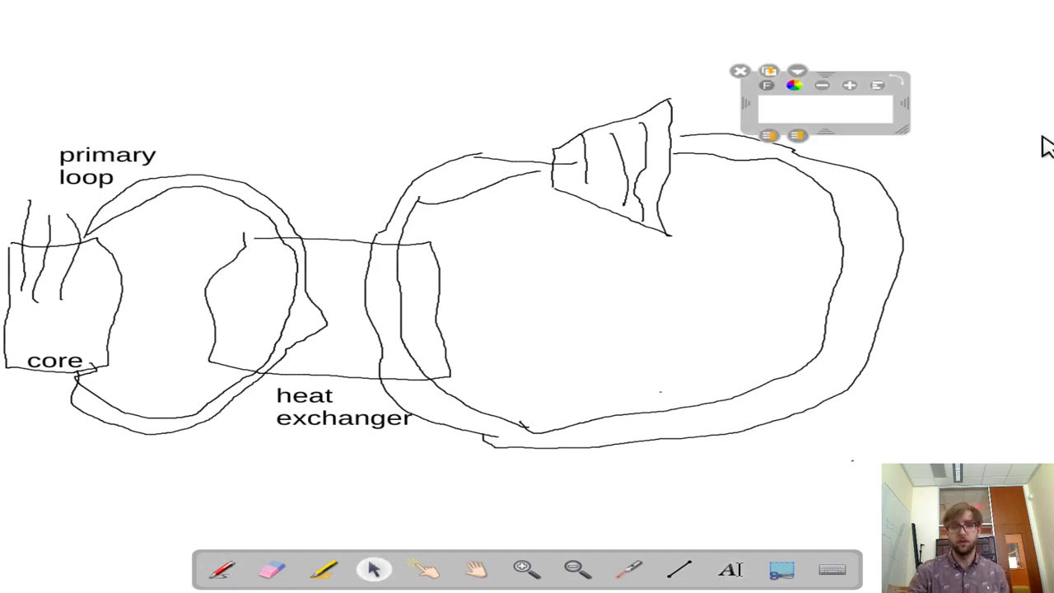
text(secondary )
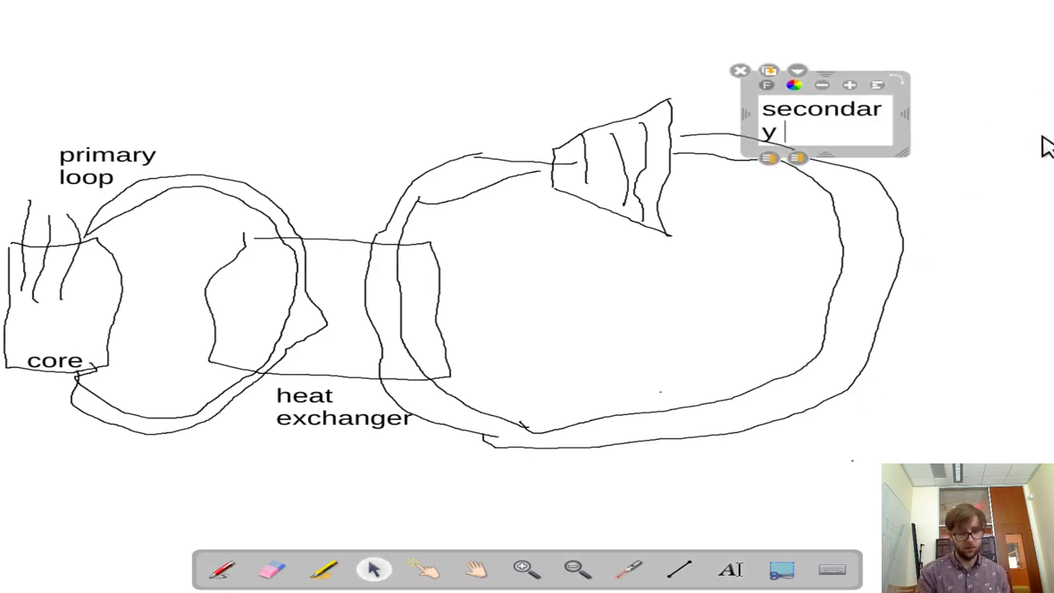
text(loop)
drag(906, 115, 992, 115)
click(1021, 206)
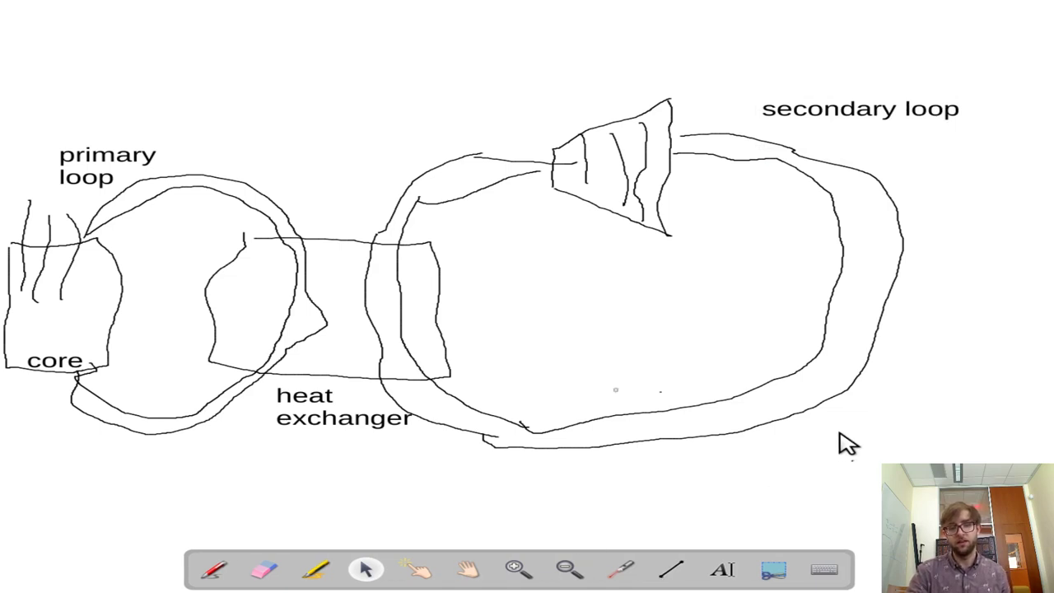
key(ctrl+v)
key(Delete)
Draw a condenser box on the return pipe with pipe lines running down below it
click(212, 570)
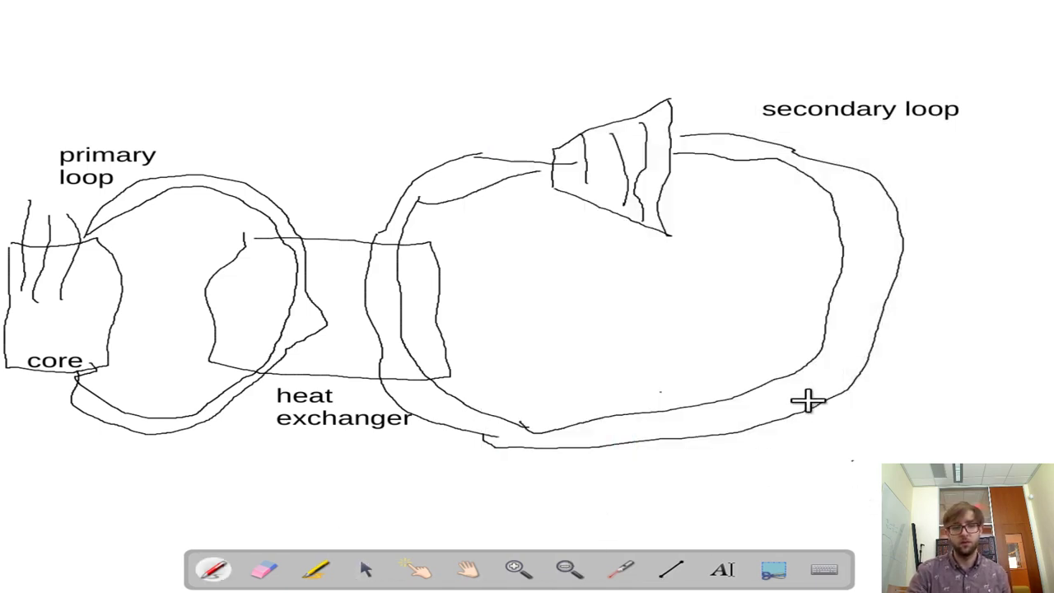
drag(579, 397, 593, 472)
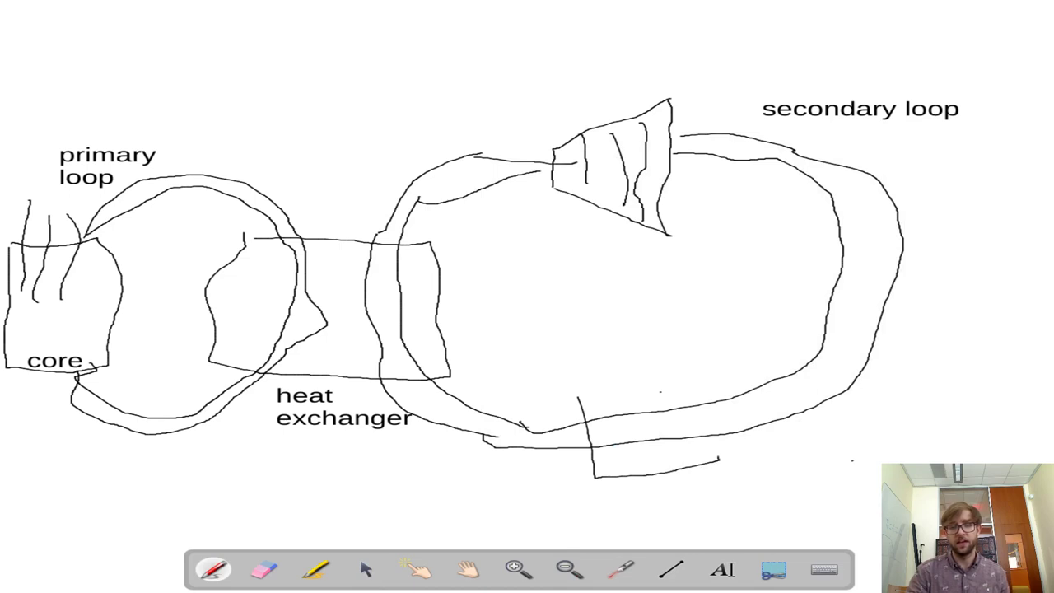
mouse_move(720, 449)
mouse_down()
mouse_move(667, 364)
mouse_move(574, 385)
mouse_move(588, 397)
mouse_up()
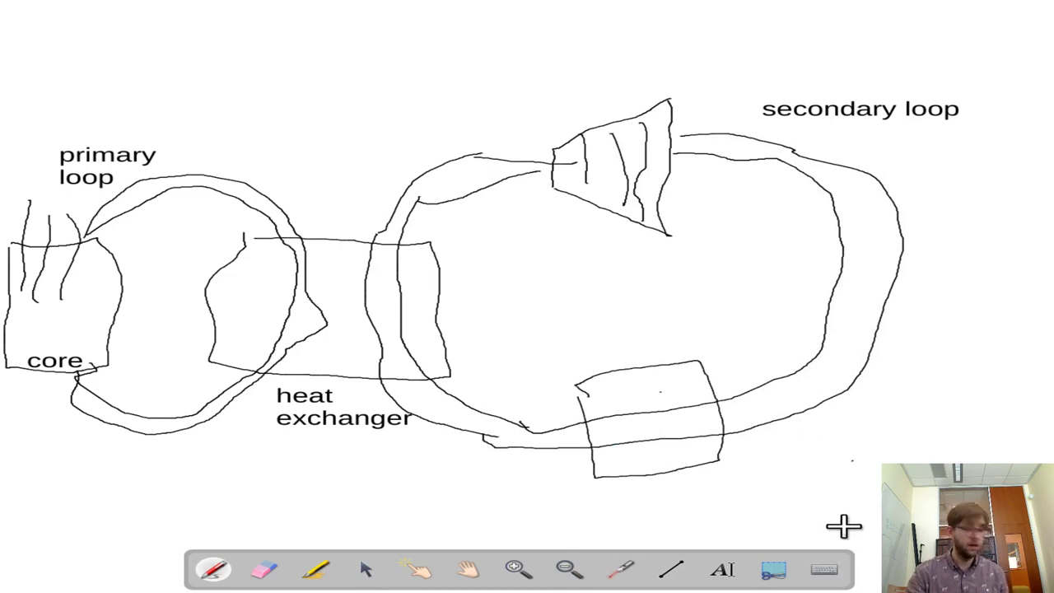
click(625, 460)
drag(598, 534, 632, 535)
click(640, 467)
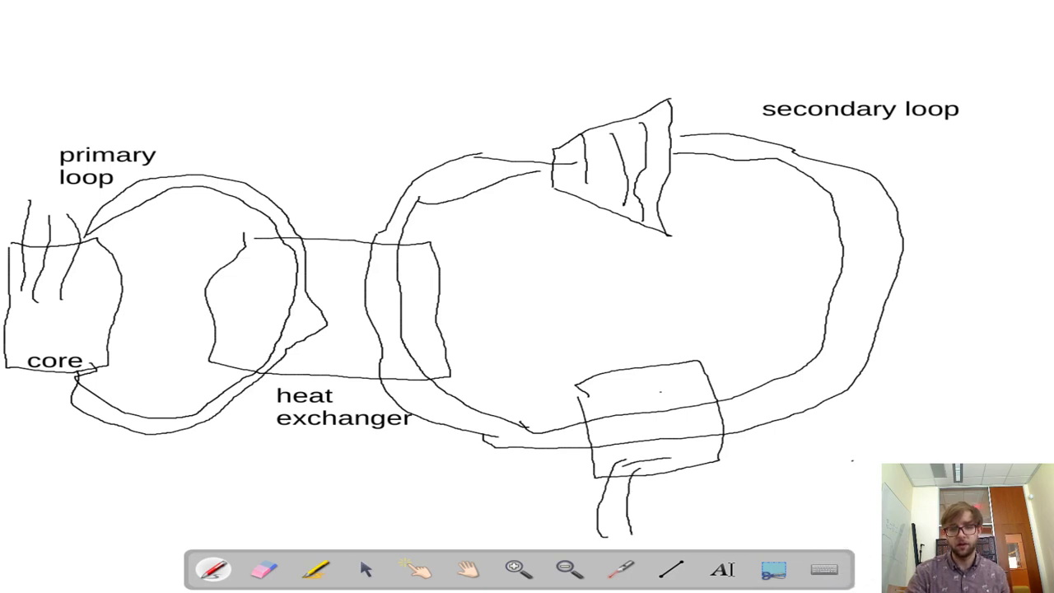
drag(679, 458, 777, 512)
drag(633, 469, 692, 484)
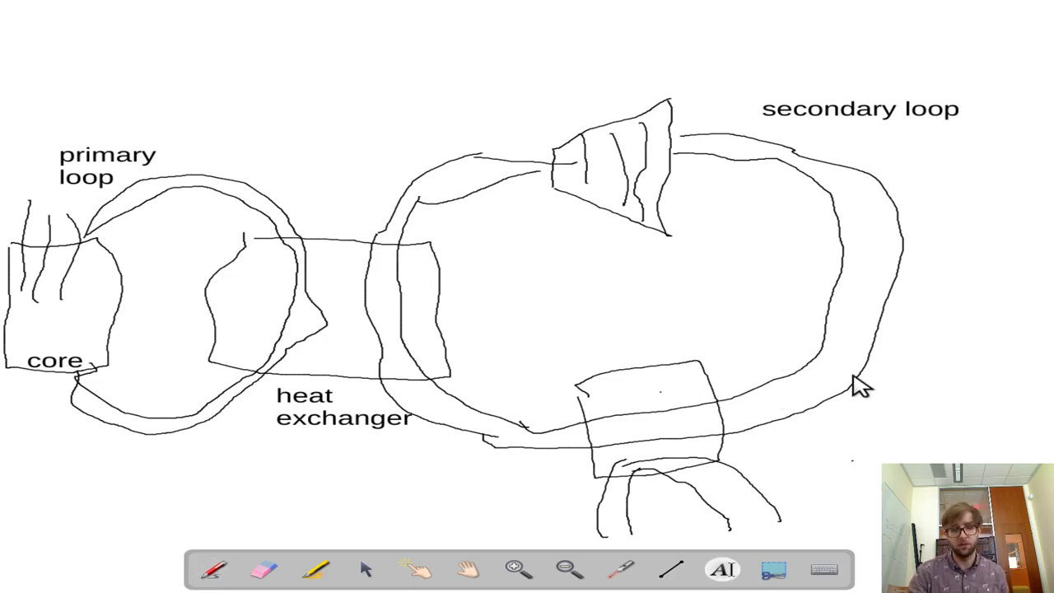
Label the bottom box 'condensor' on one line
text(comnde)
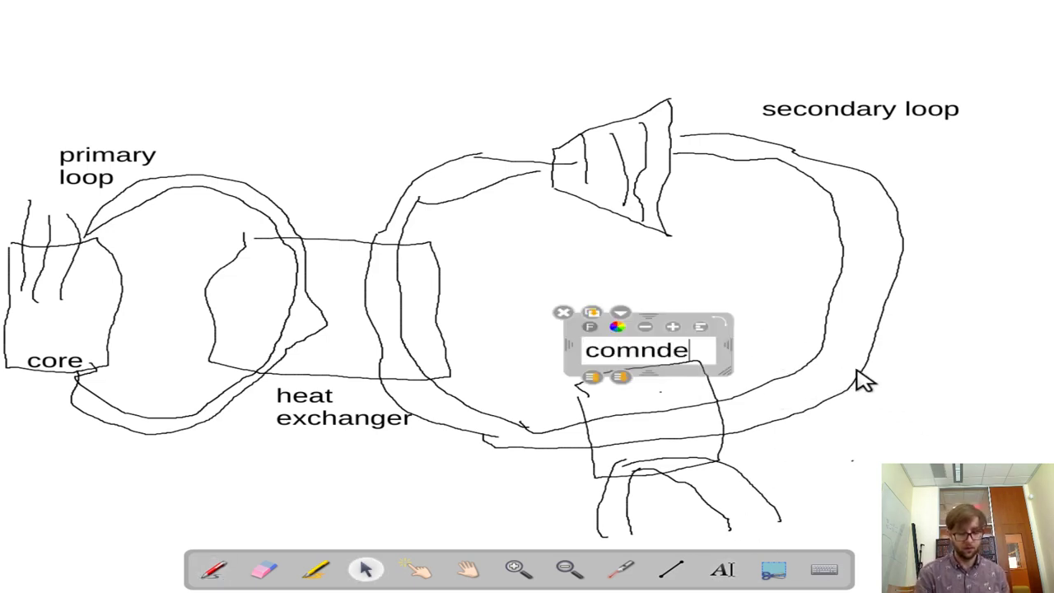
key(BackSpace)
key(BackSpace)
key(BackSpace)
text(nde)
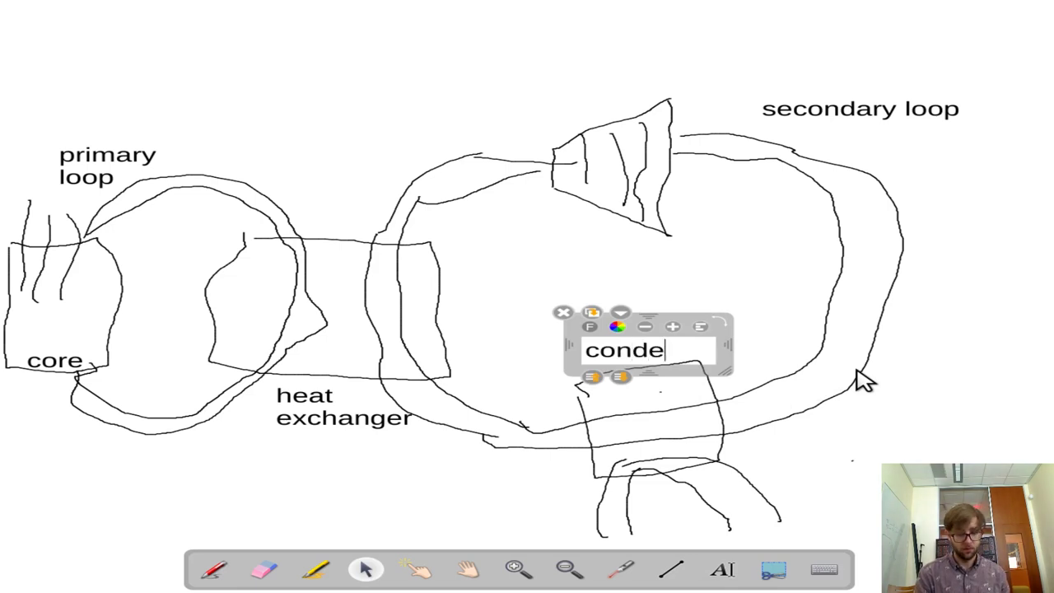
text(on)
key(BackSpace)
key(BackSpace)
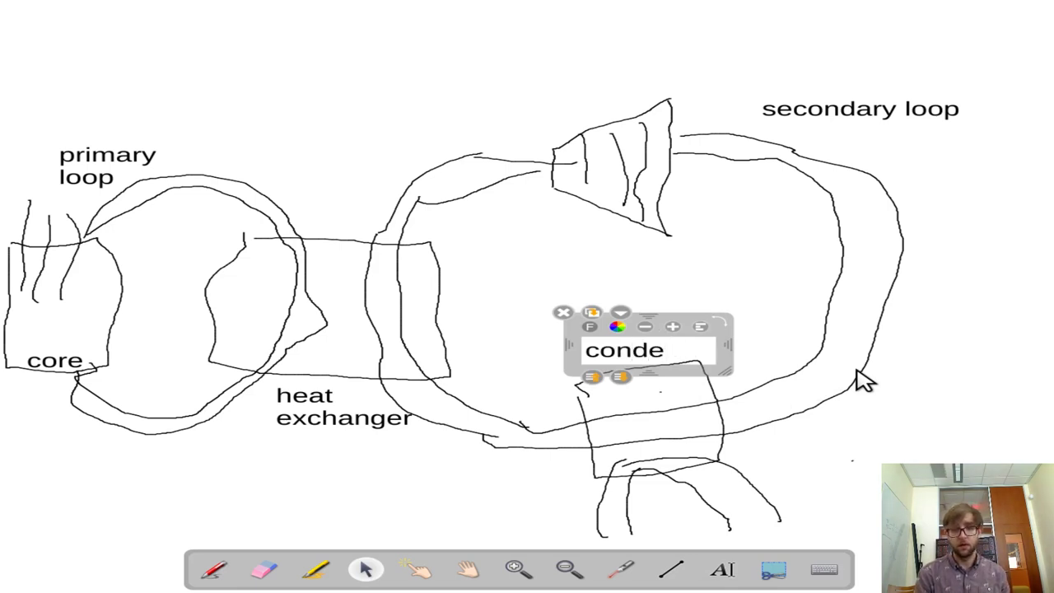
text(nsor)
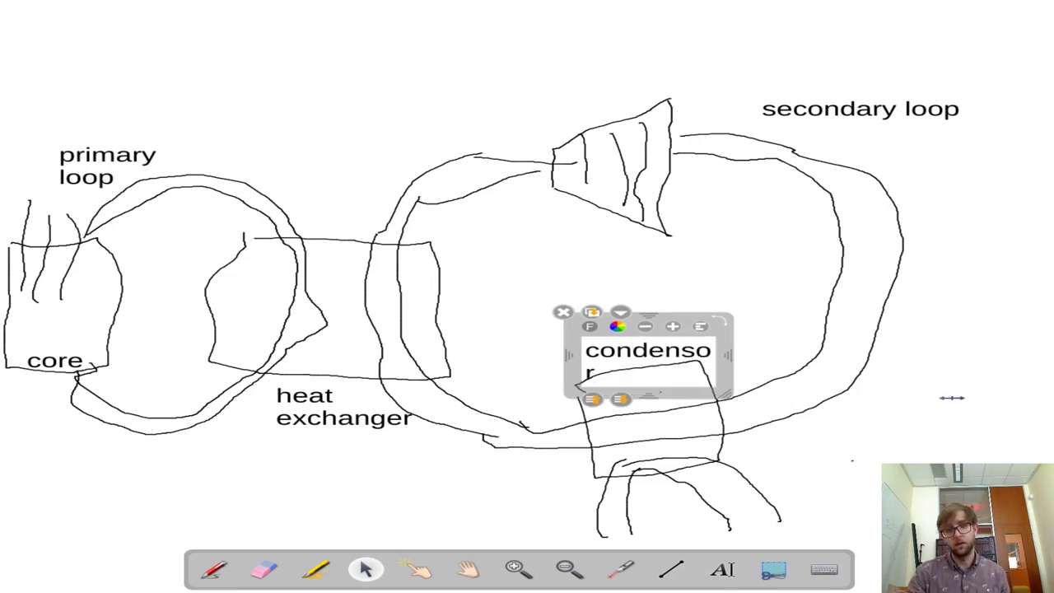
drag(951, 397, 985, 397)
click(723, 570)
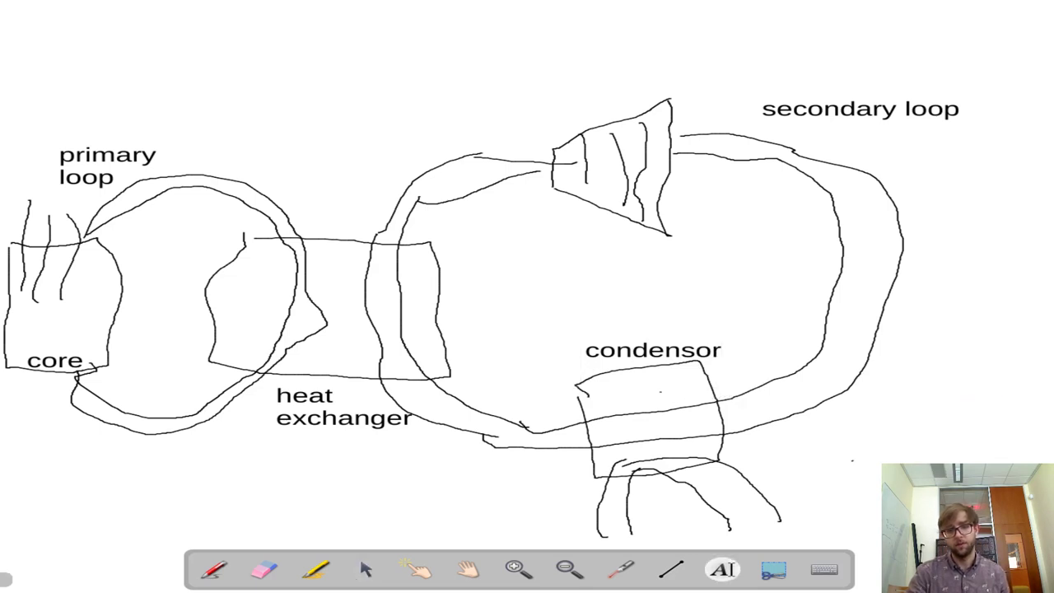
Add an 'environmental heat sink, e.g. tower' label and move it beside the condenser
click(367, 569)
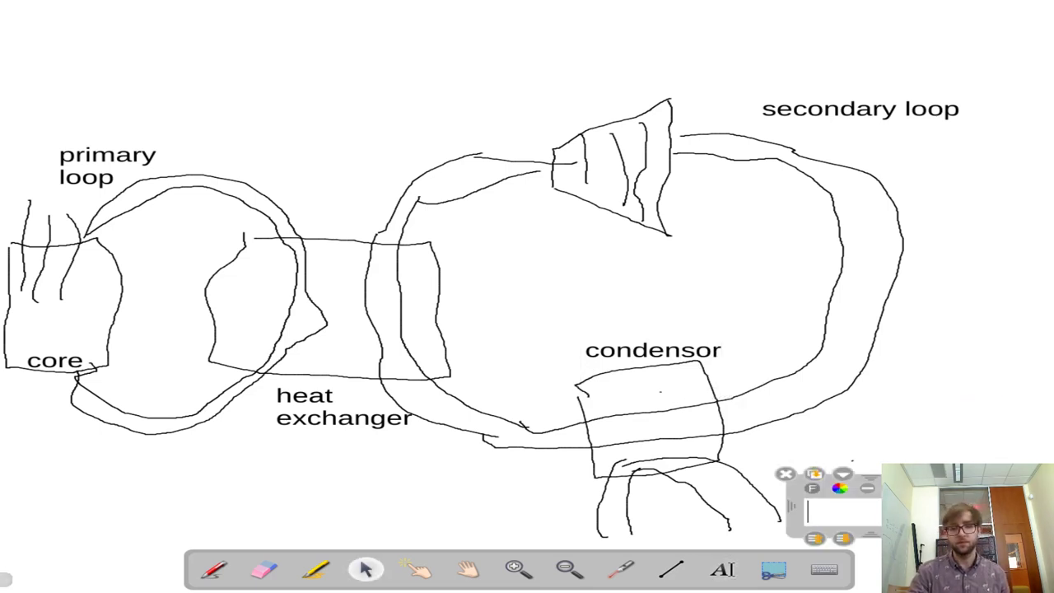
text(environment)
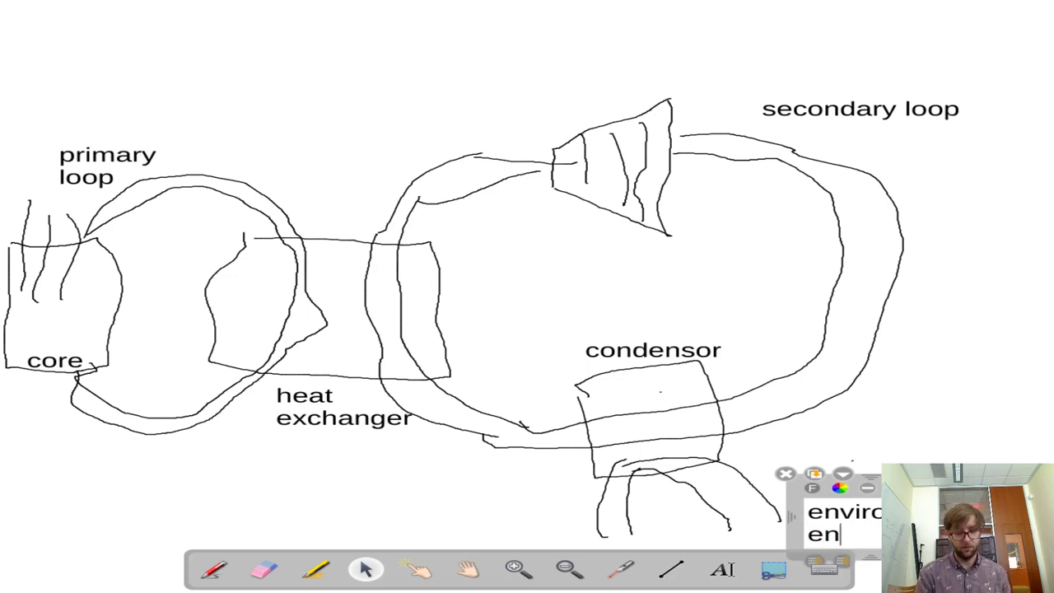
text(al)
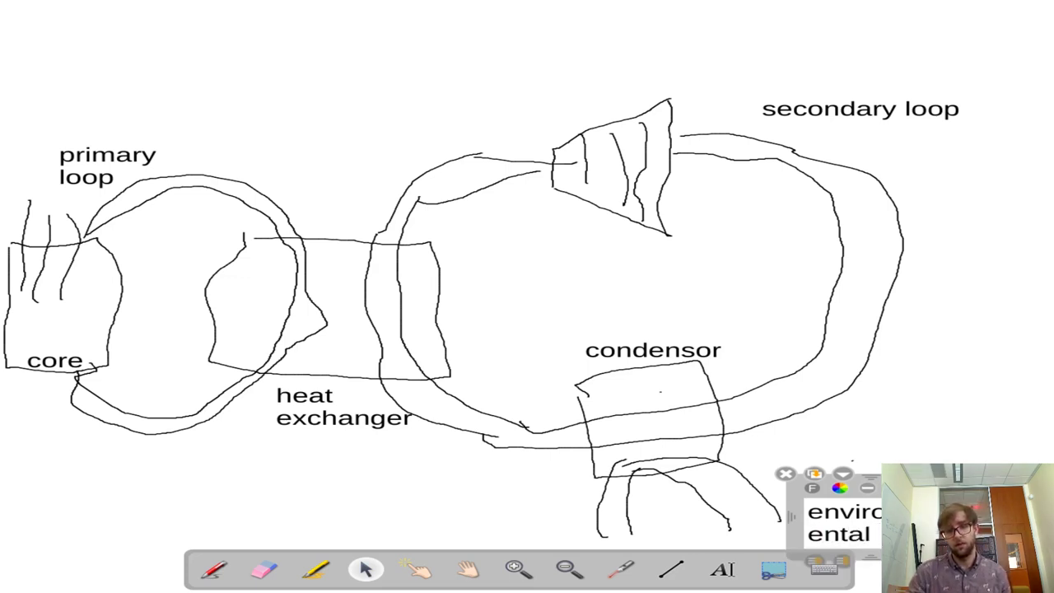
key(BackSpace)
key(BackSpace)
key(BackSpace)
key(BackSpace)
key(BackSpace)
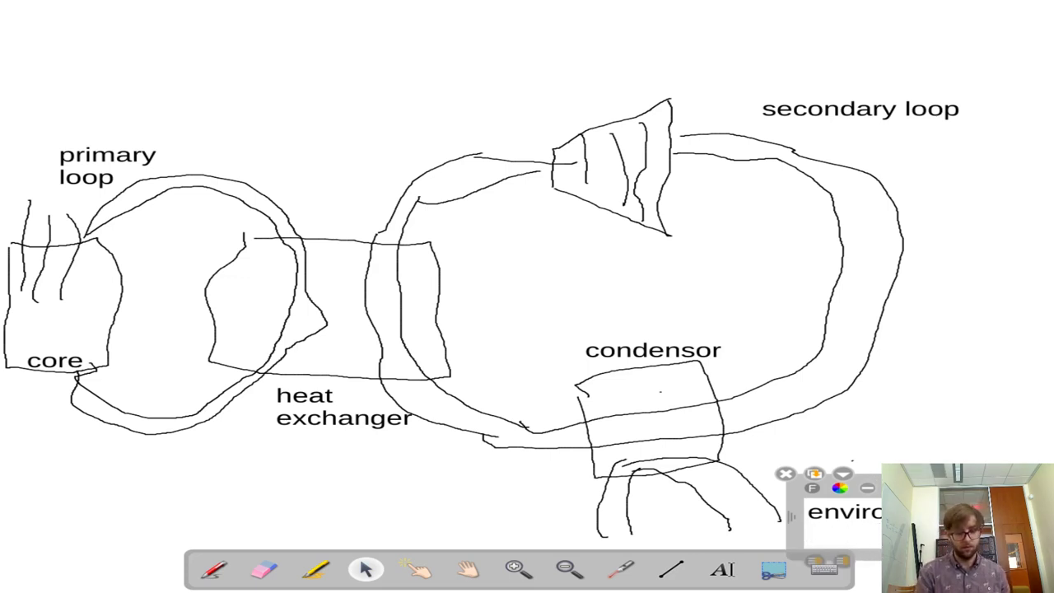
text(sink, e)
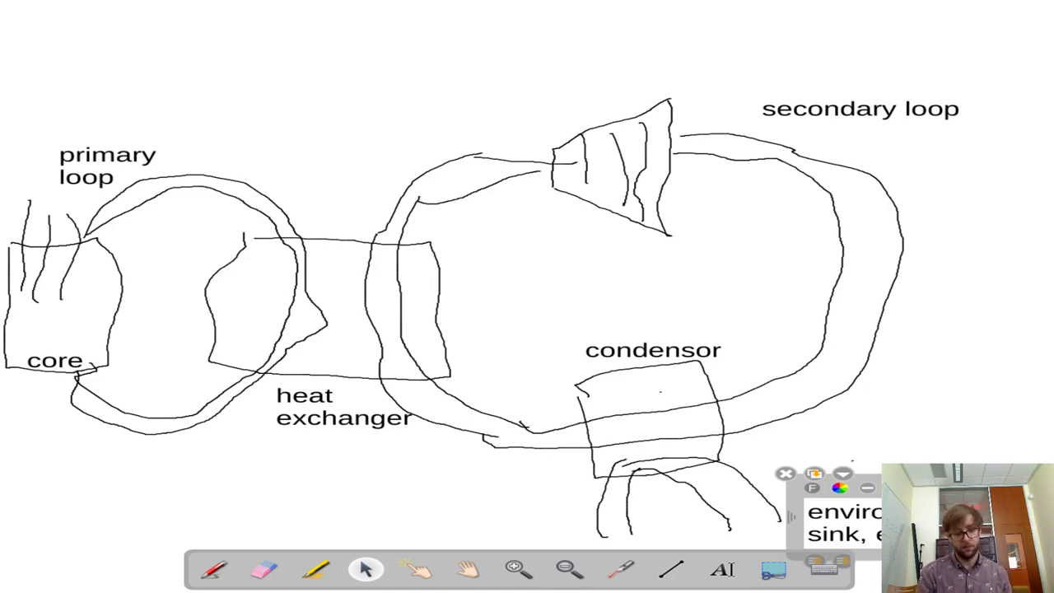
text(tower)
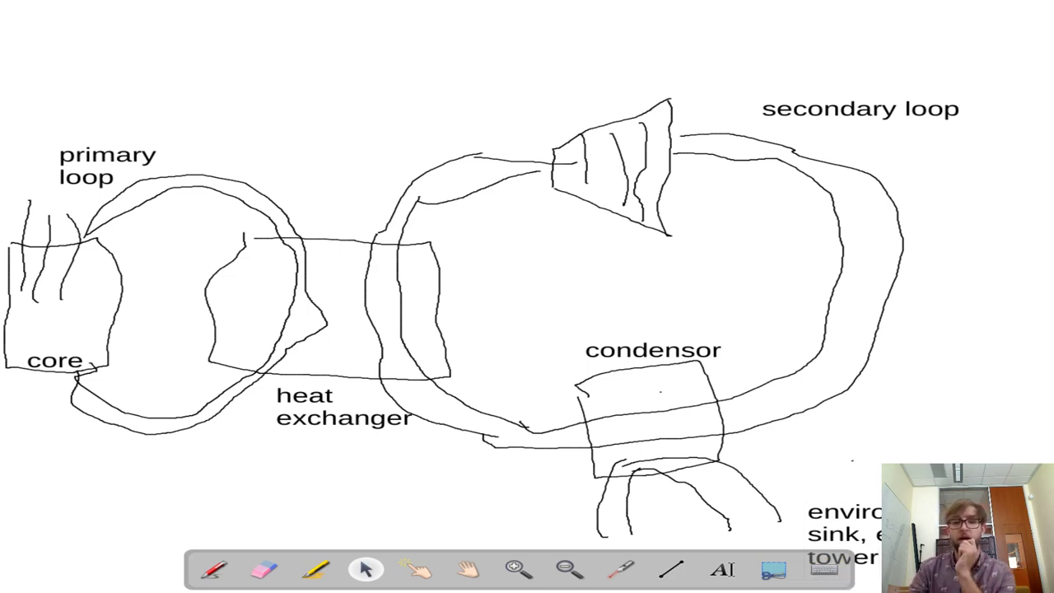
drag(791, 529, 771, 483)
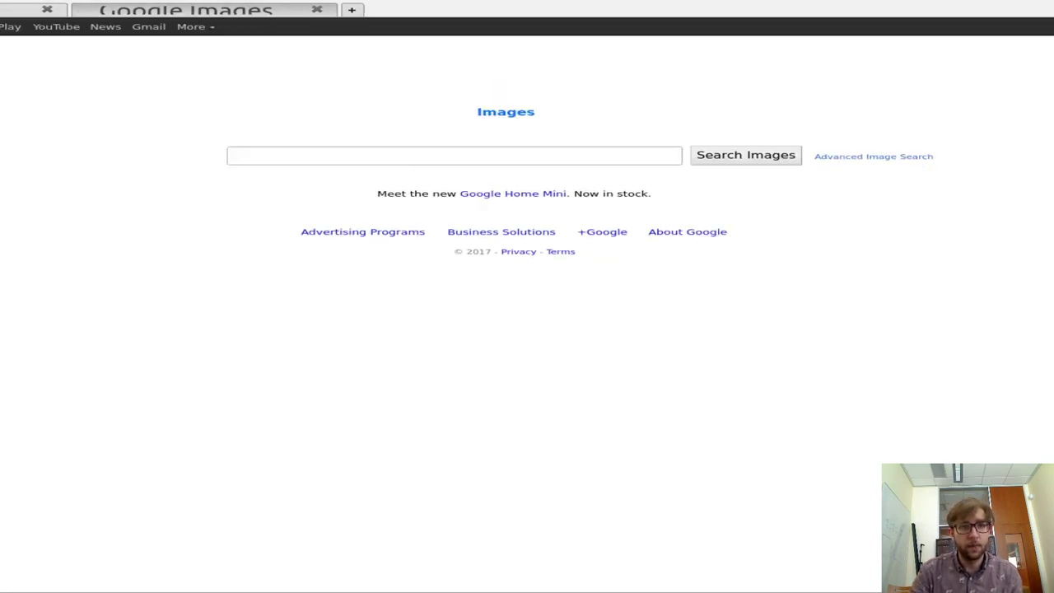
Run a Google Images search for 'light water reactor'
text(light water )
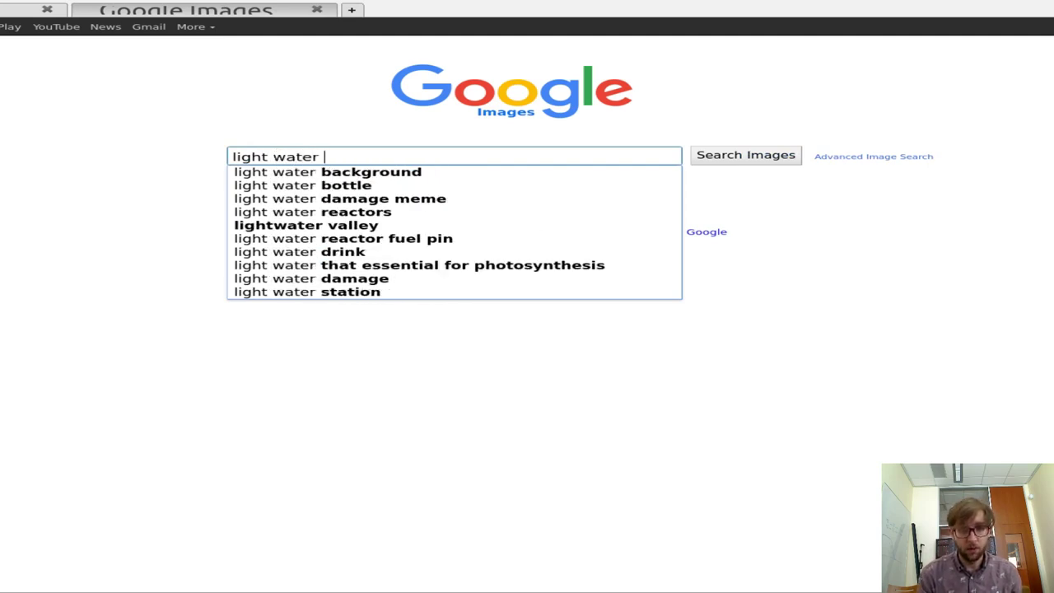
text(reactor)
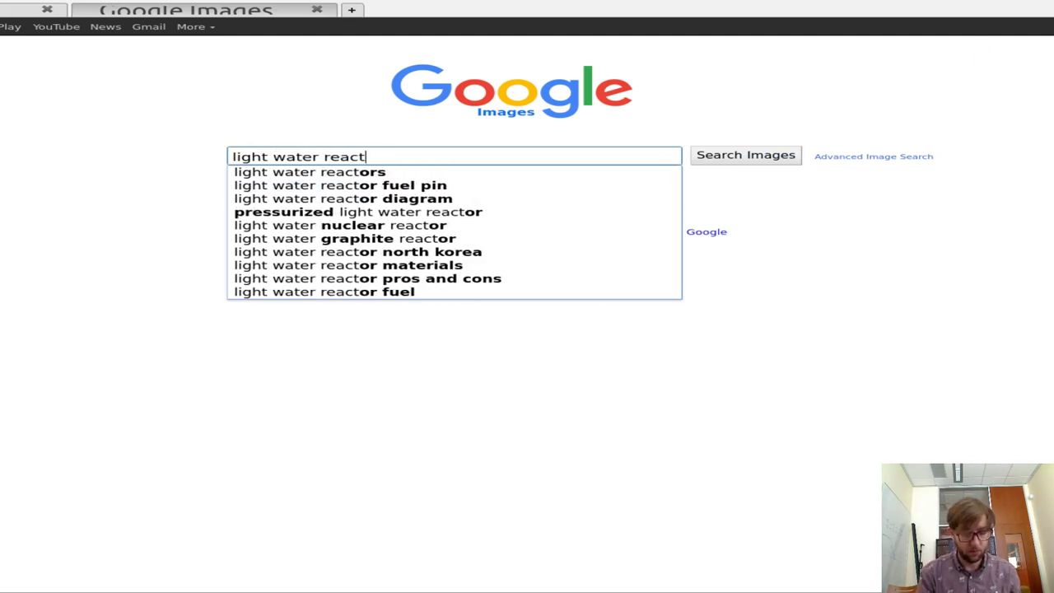
key(Return)
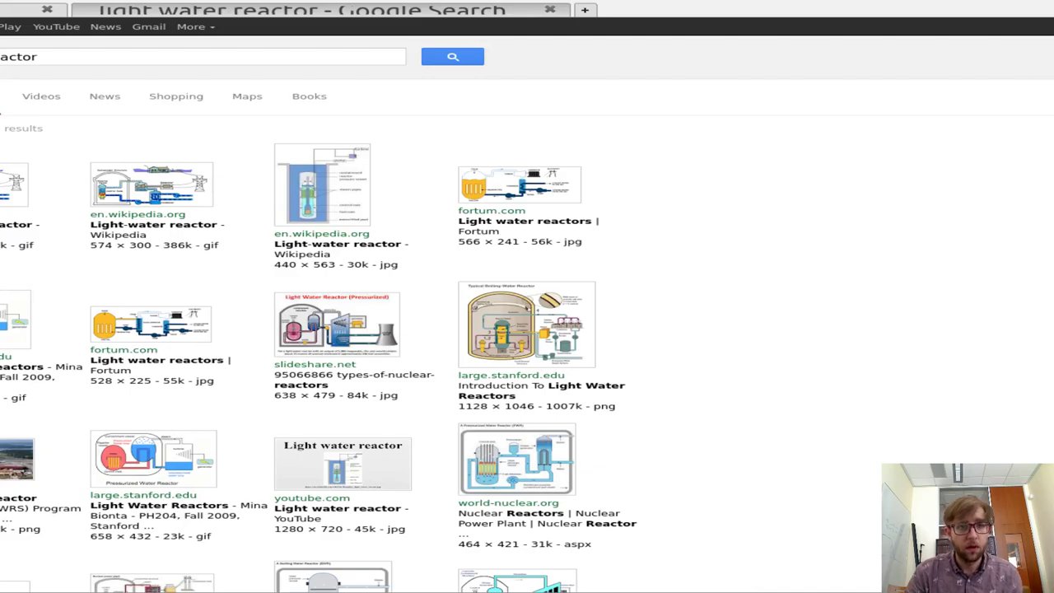
View the Wikipedia Light-water reactor article's PWR diagram full size, then return to lectures12
click(21, 186)
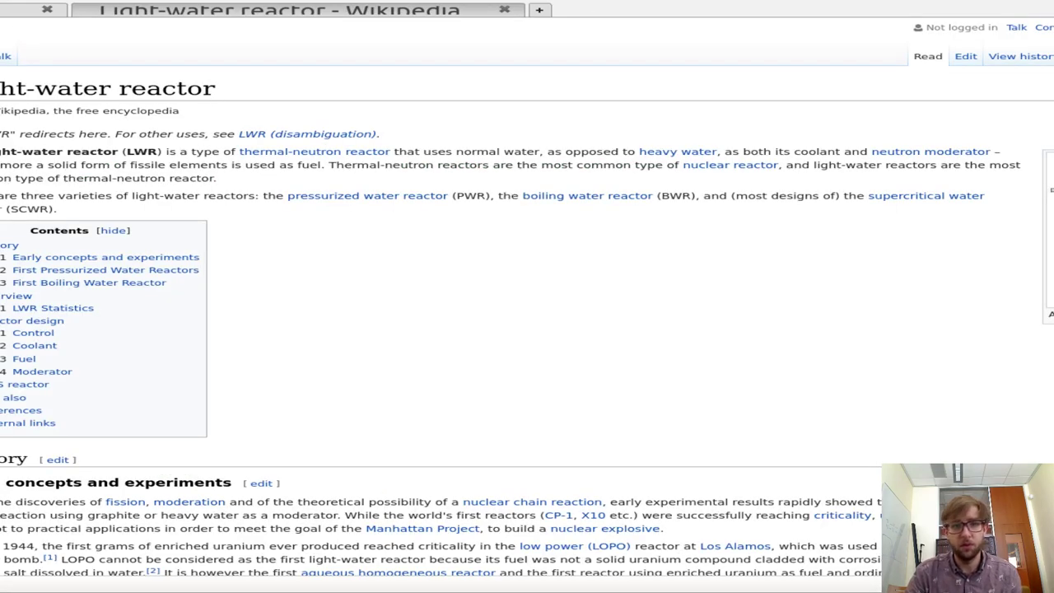
scroll(439, 277, down, 15)
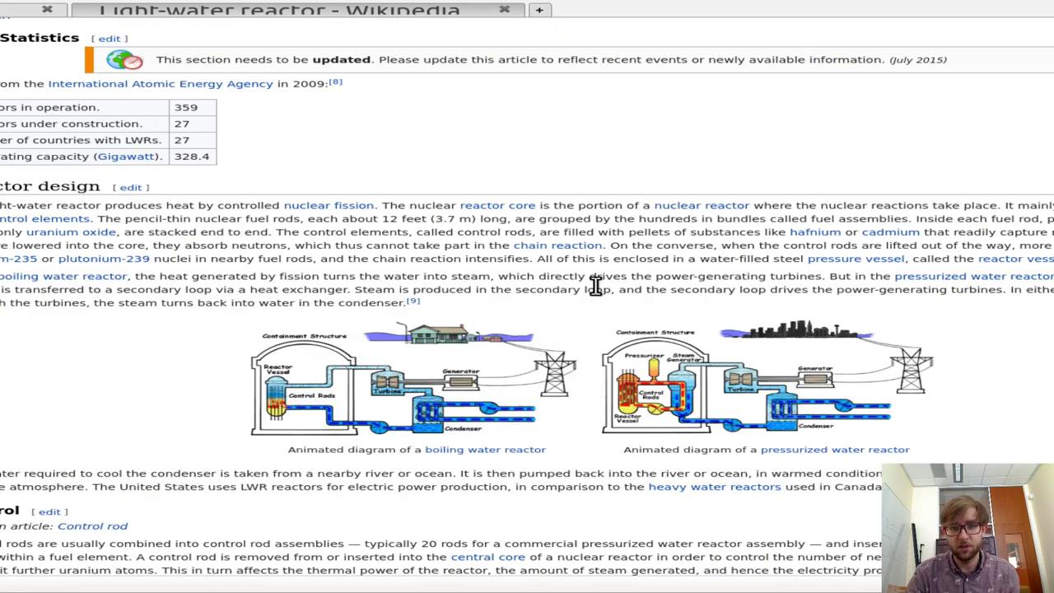
scroll(743, 447, down, 5)
click(778, 191)
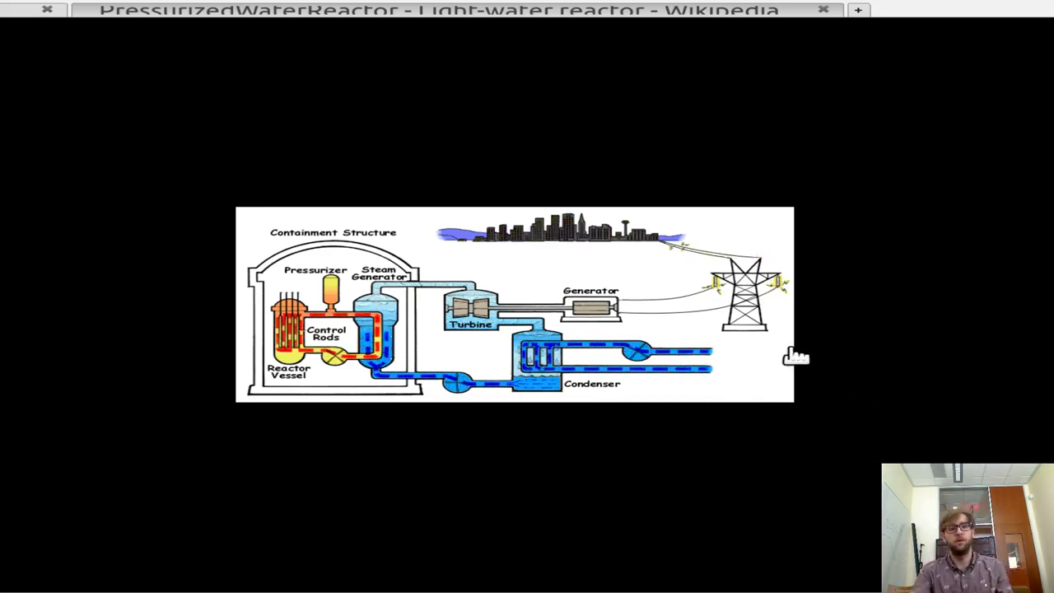
key(alt+Tab)
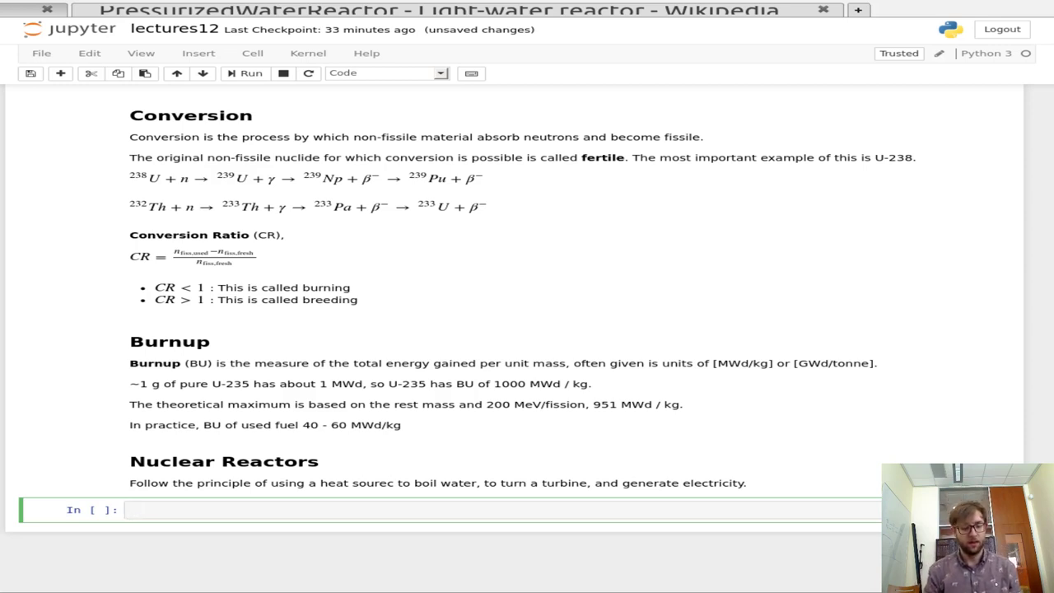
Turn the empty cell into Markdown with the heading '## Nucelar Fuel Cycle'
key(Escape)
key(m)
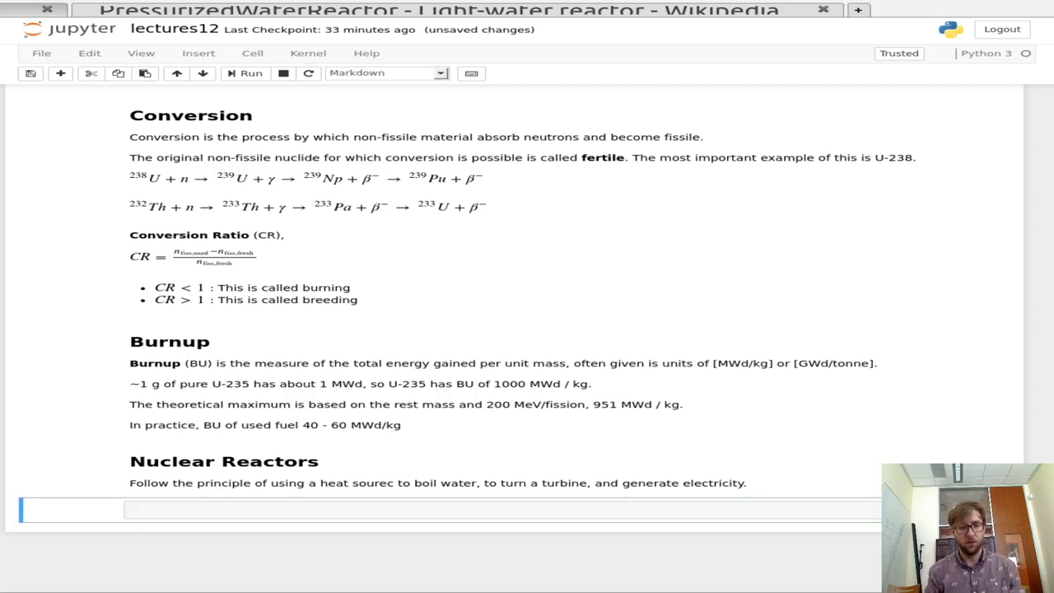
text(##)
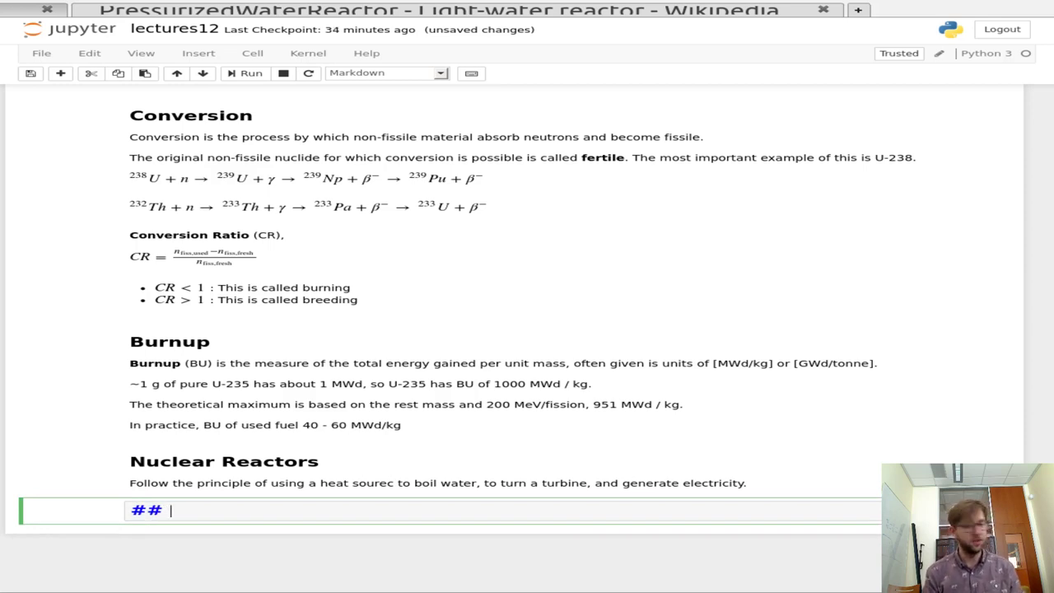
text( F)
key(BackSpace)
key(BackSpace)
text(Nuce)
key(BackSpace)
text(ucelar Fuel)
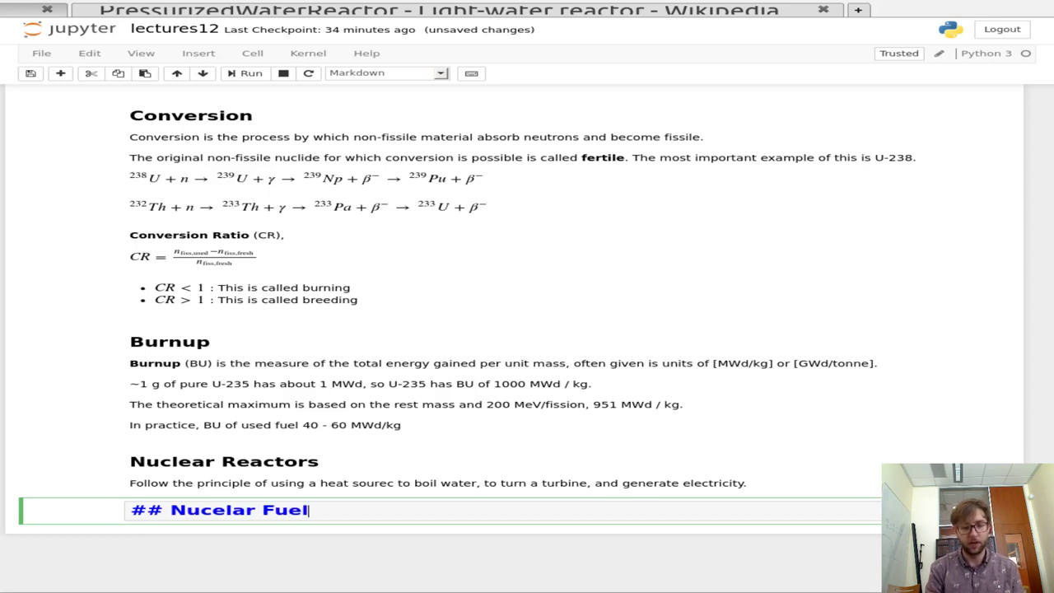
text( Cycle)
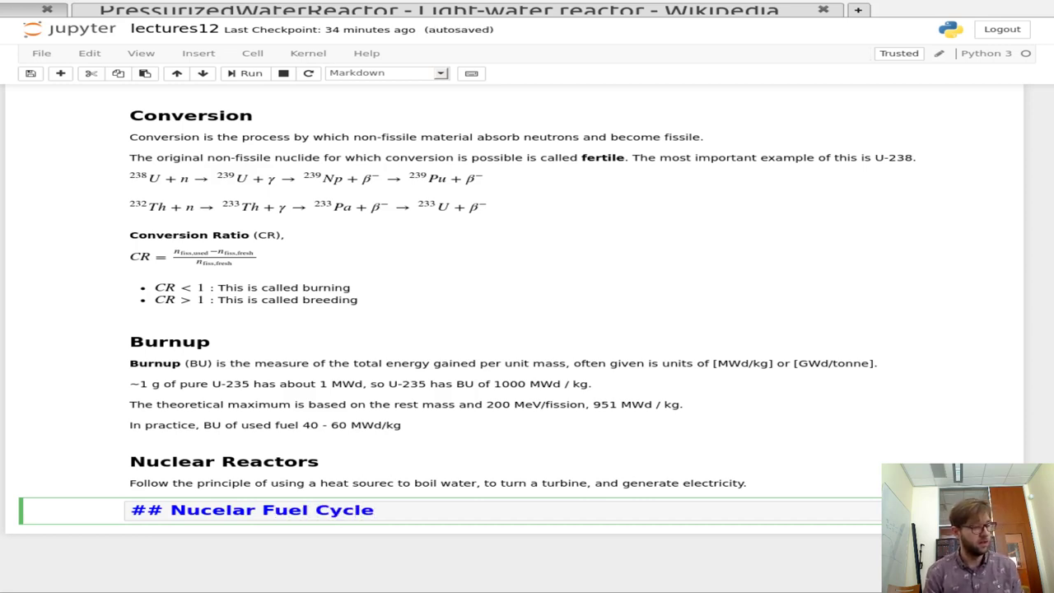
key(Return)
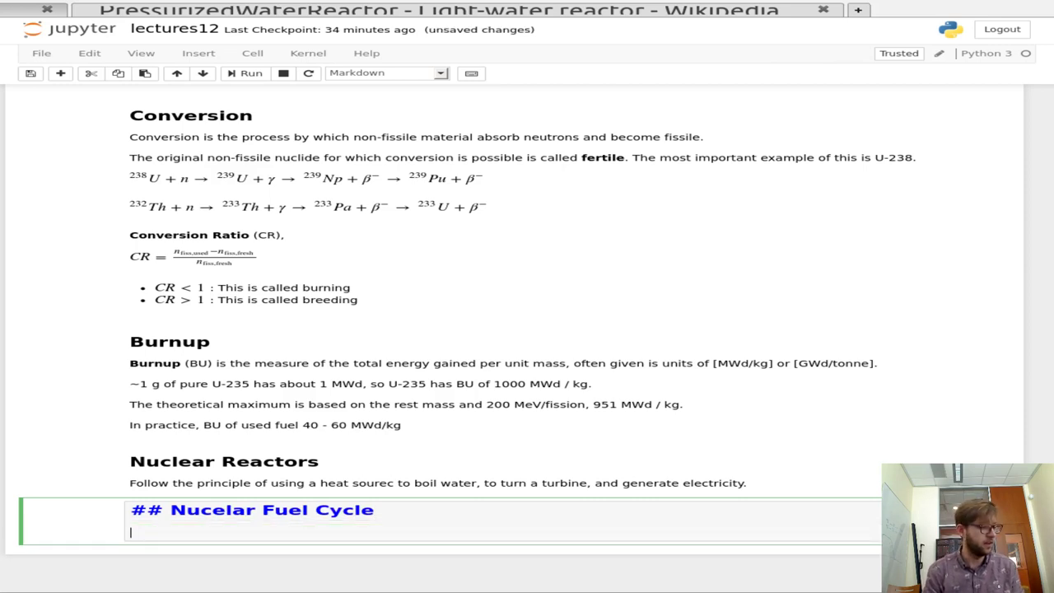
Write the paragraph: material extracted, turned into fuel, burned, maybe recycled, waste disposed; render it
text(The )
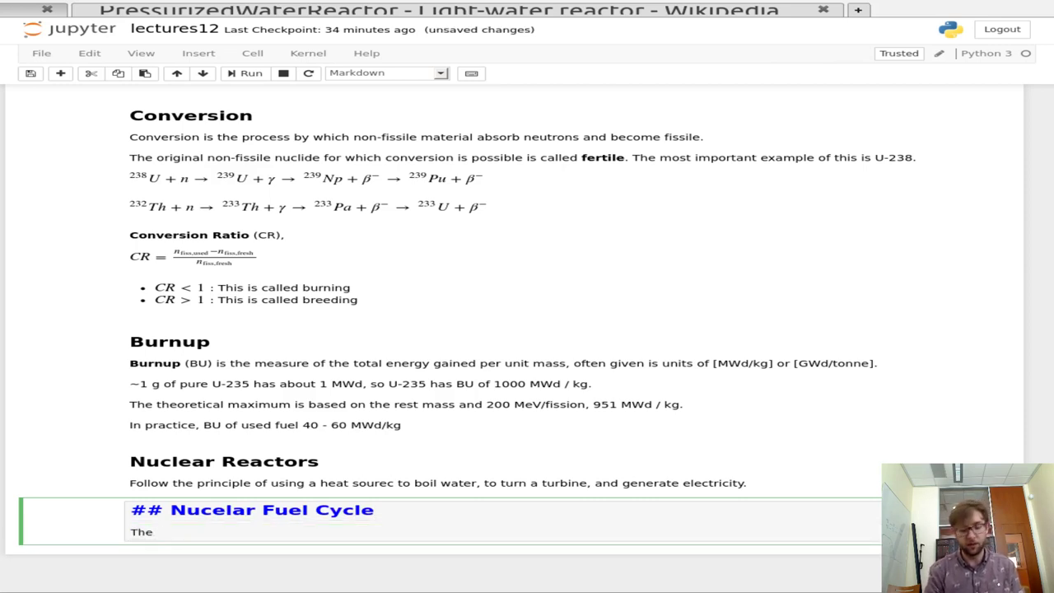
text(process by)
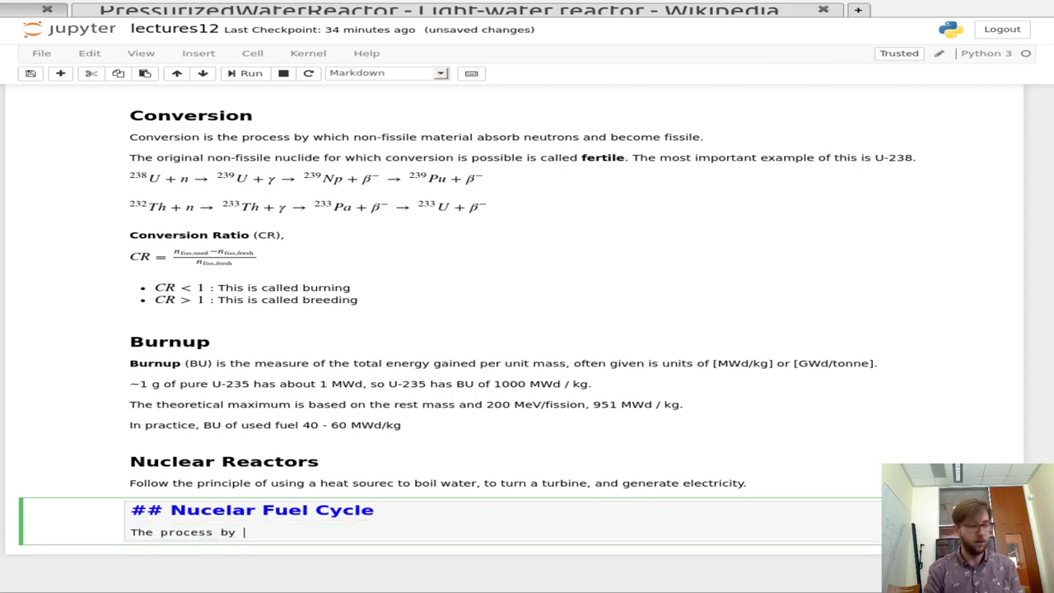
text( which mater)
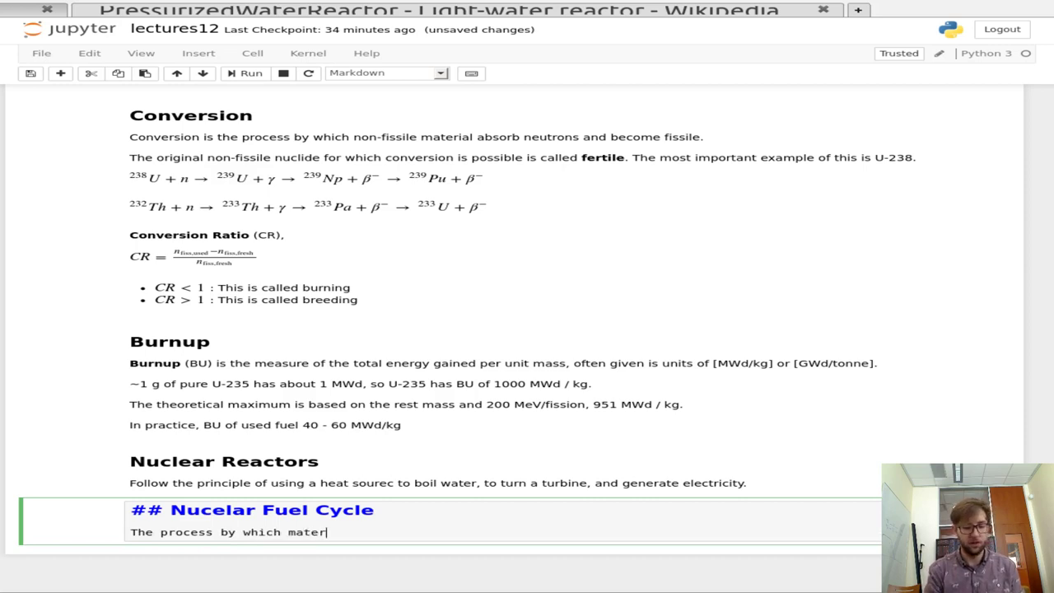
text(ial is ex)
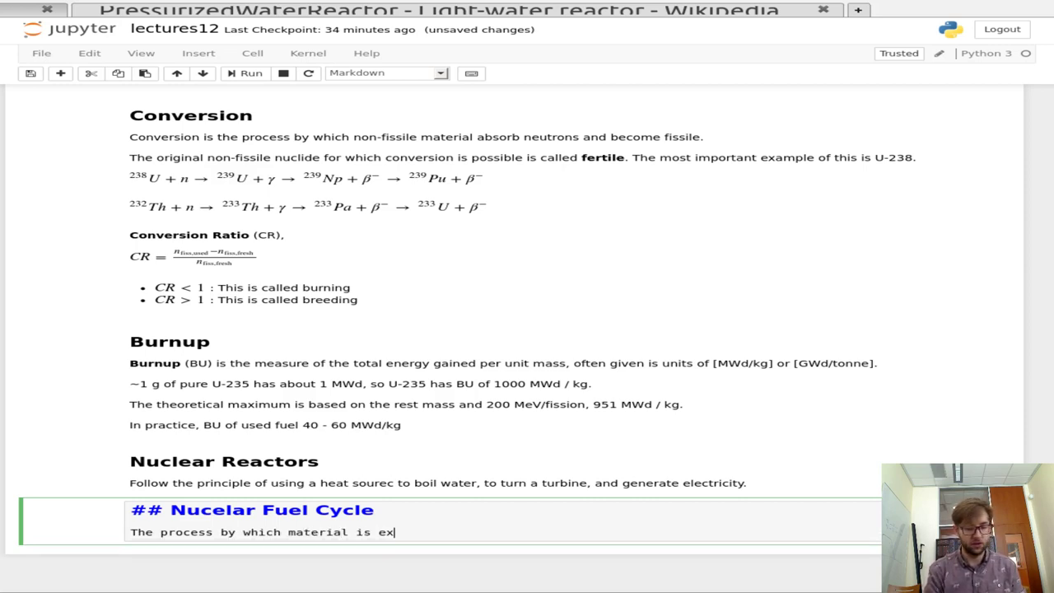
text(tracted f)
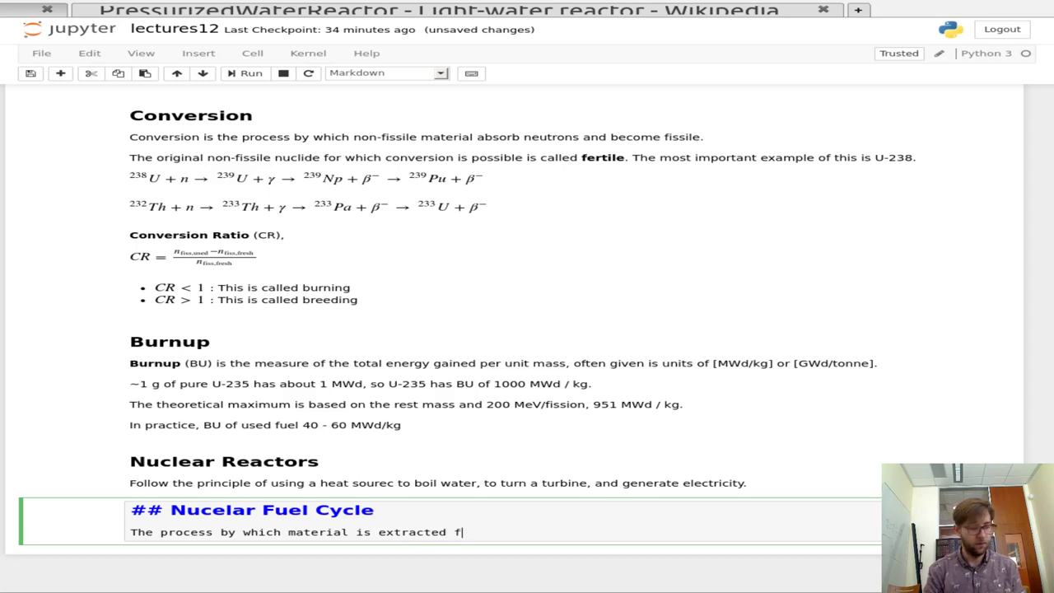
text(rom the env)
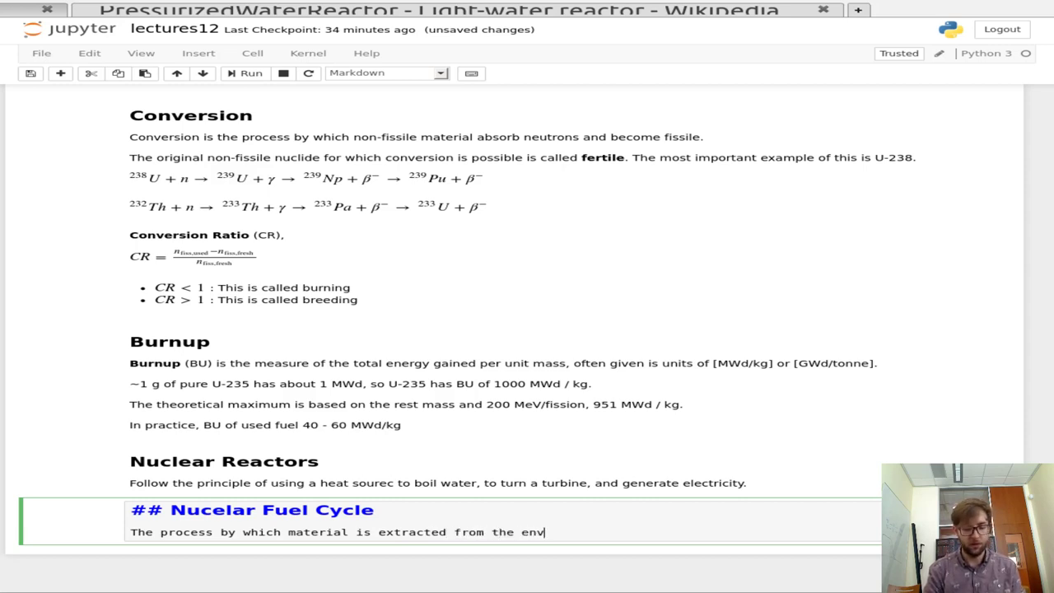
text(iron)
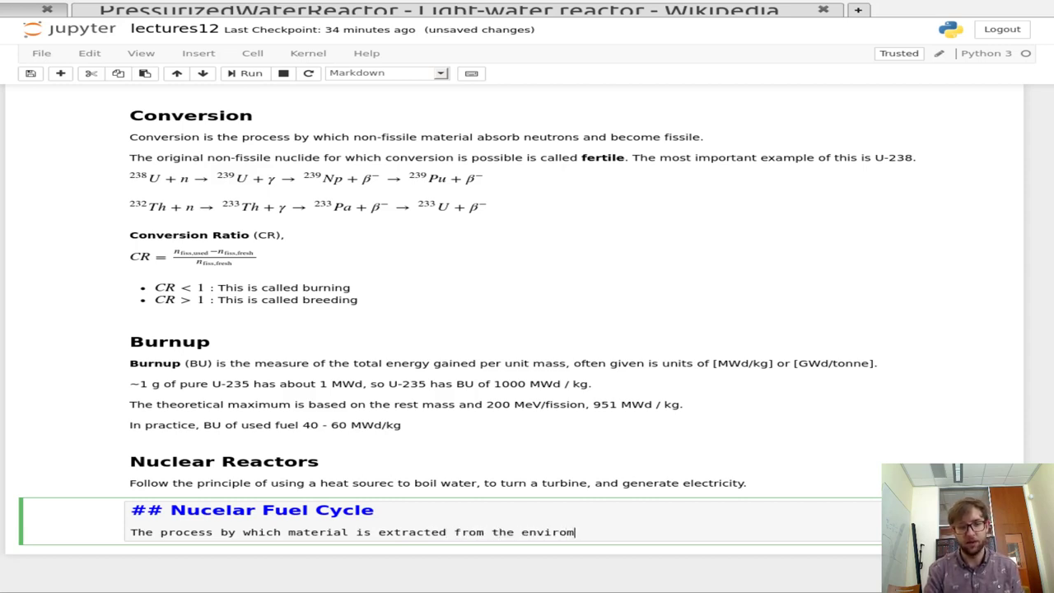
key(BackSpace)
text(nment)
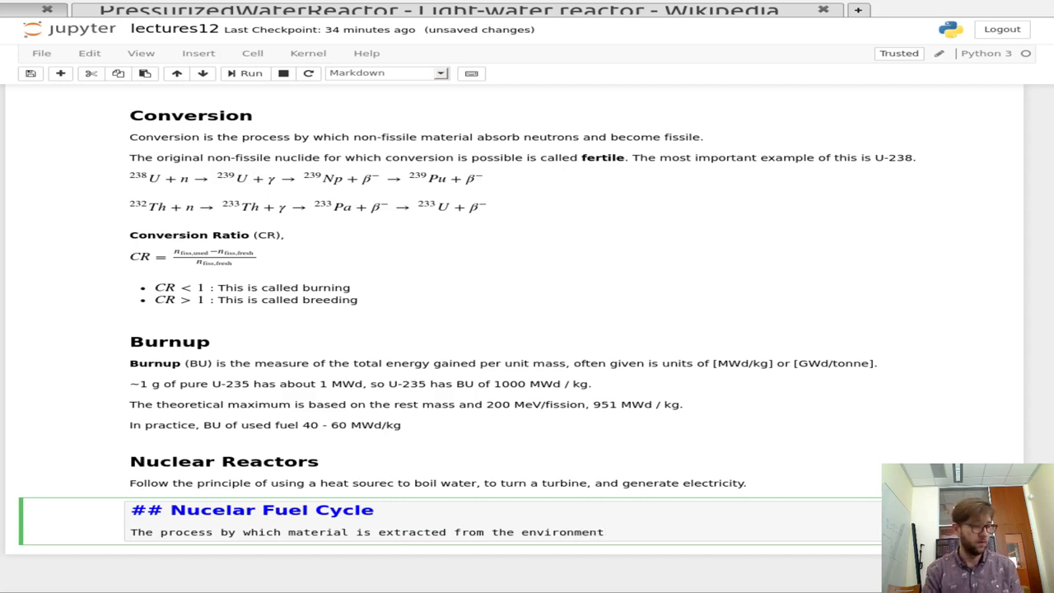
text(, turned in)
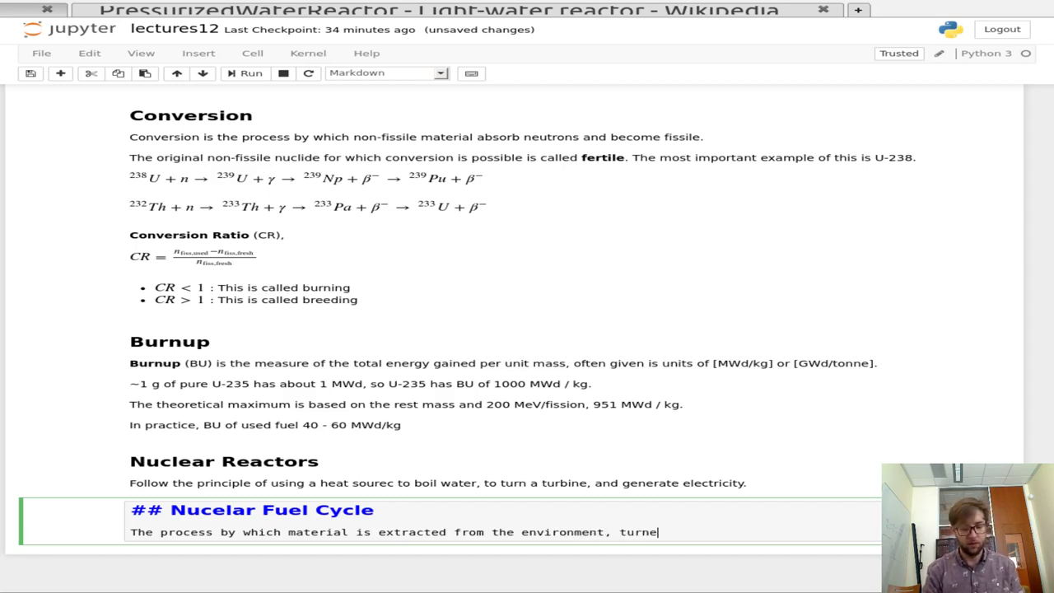
key(BackSpace)
key(BackSpace)
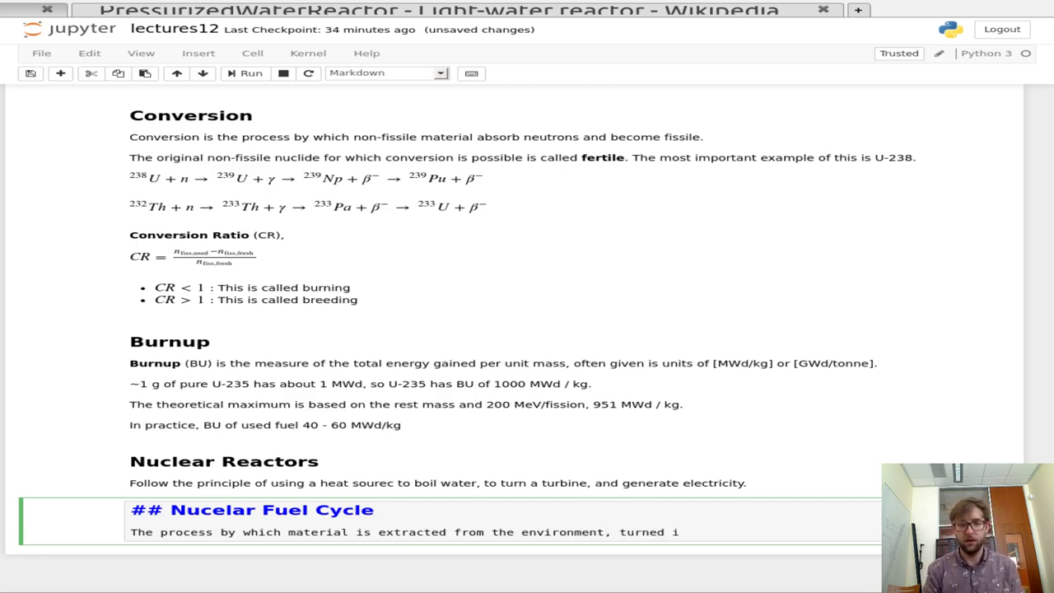
text(nto a feul)
key(BackSpace)
key(BackSpace)
key(BackSpace)
key(BackSpace)
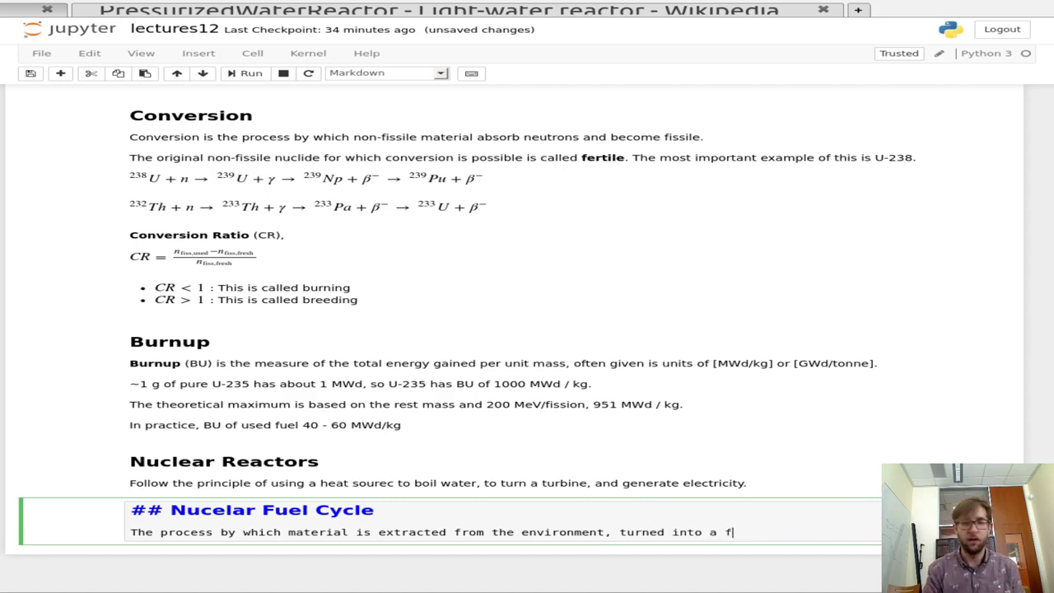
text(uel, )
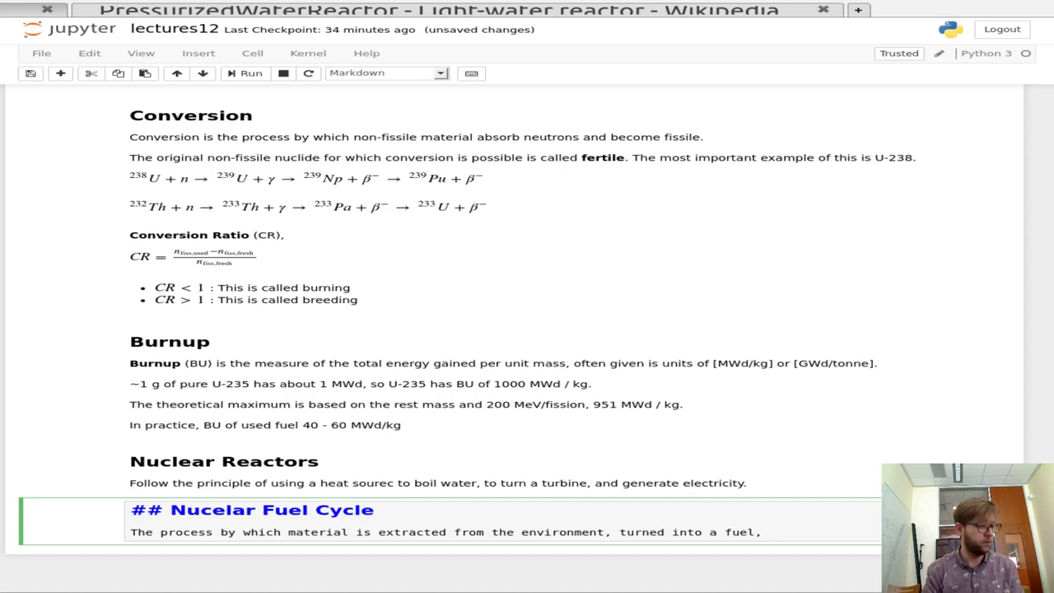
text(burned in )
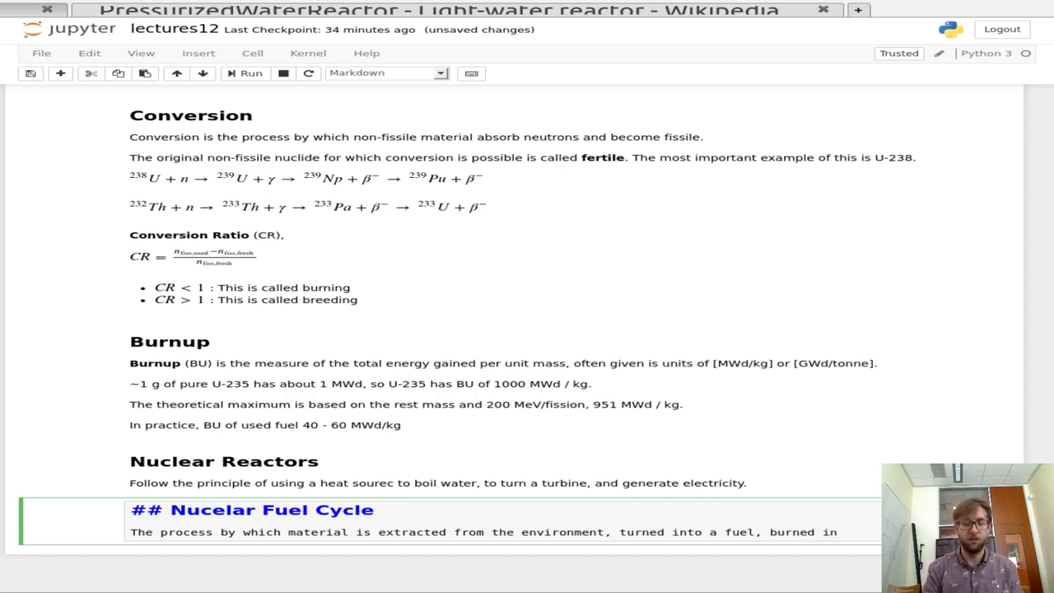
text(a rea)
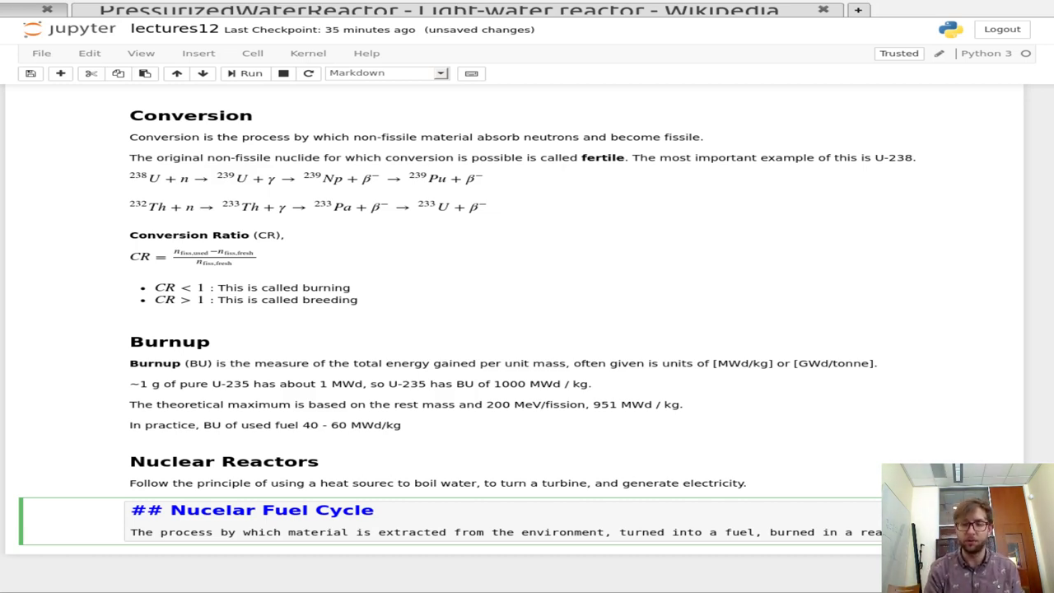
text(y re)
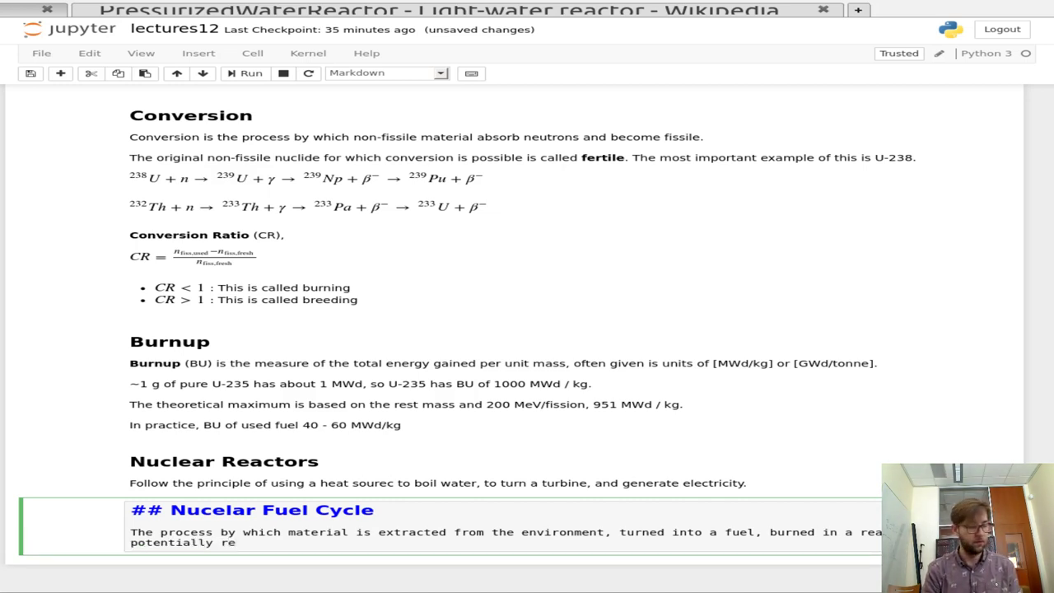
text(cycled,)
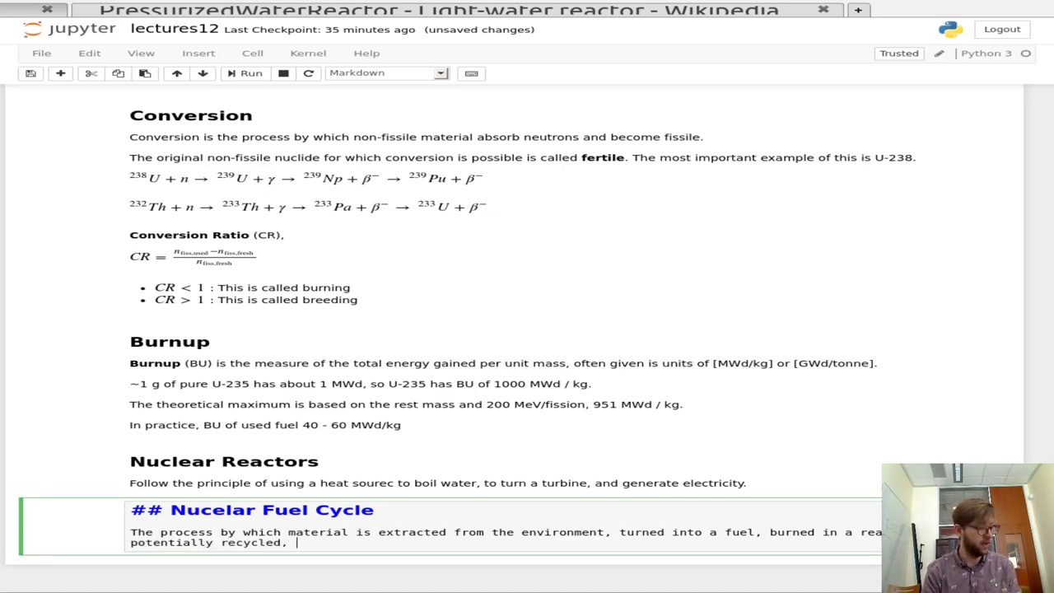
text( and )
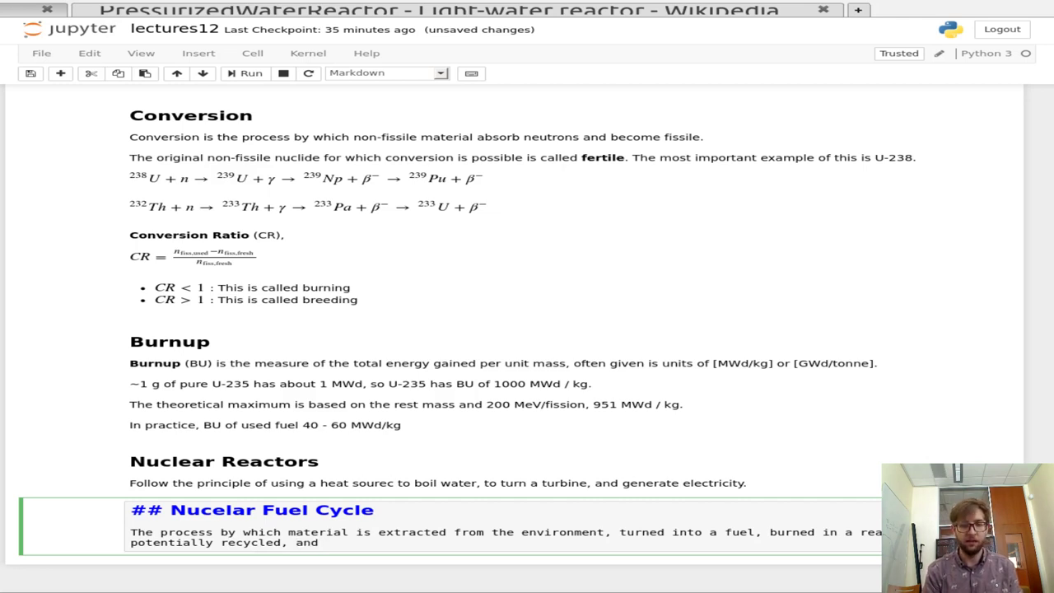
text(finall)
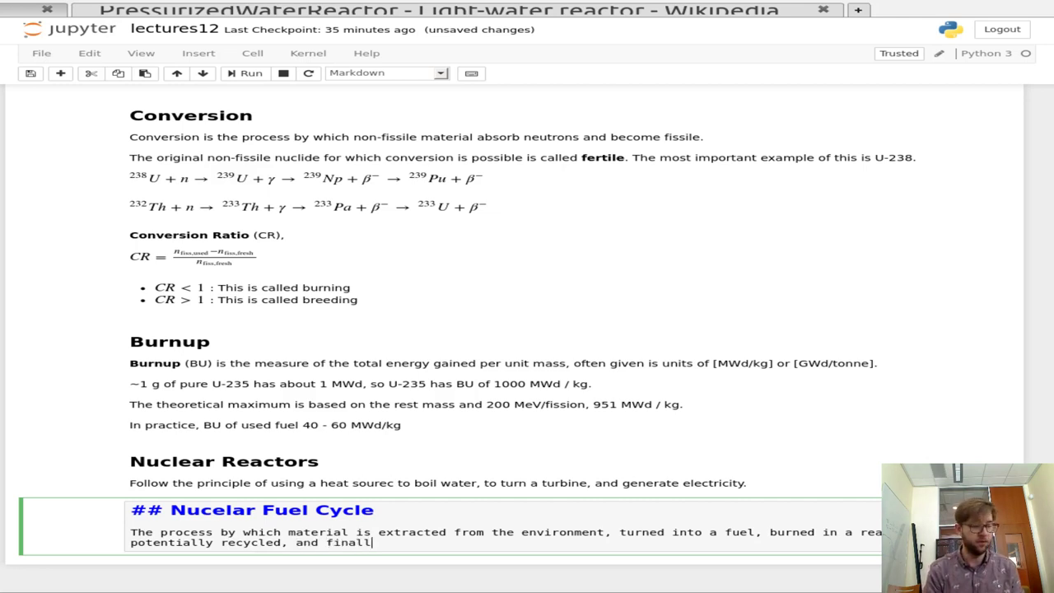
text(y dispd)
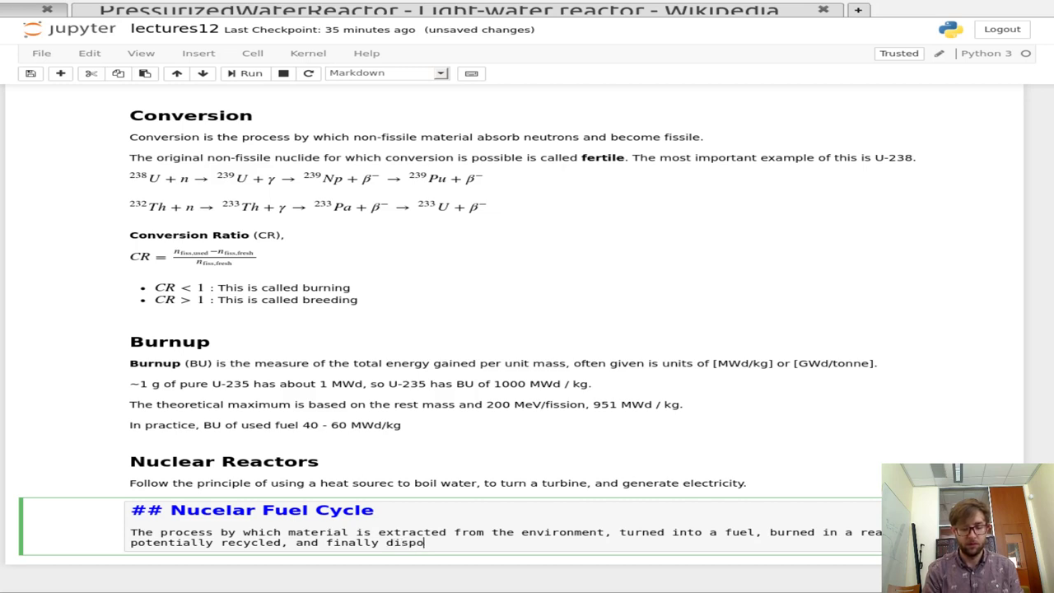
key(BackSpace)
text(osed of )
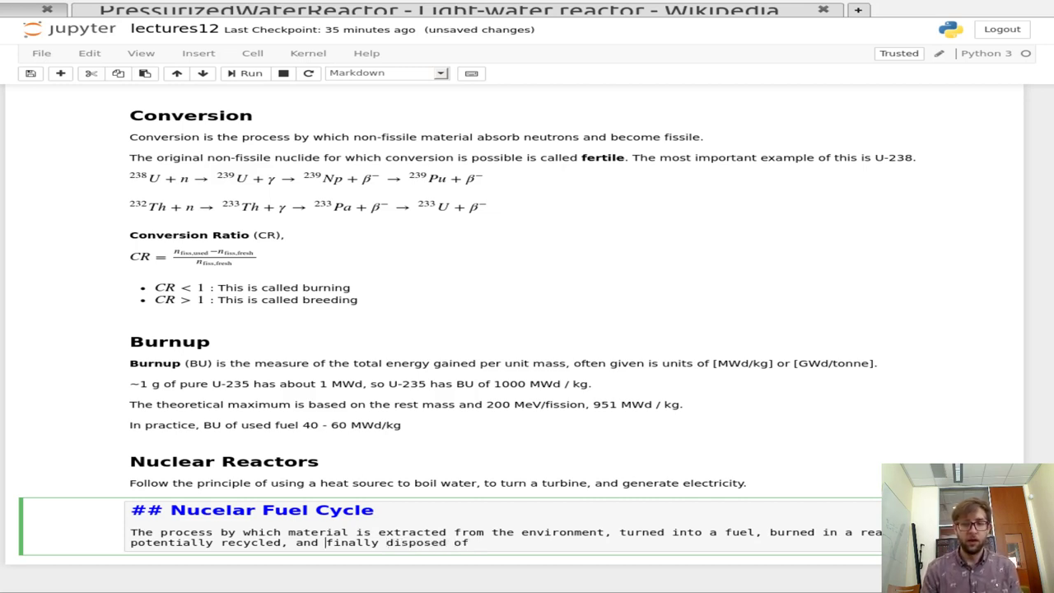
text( the wast)
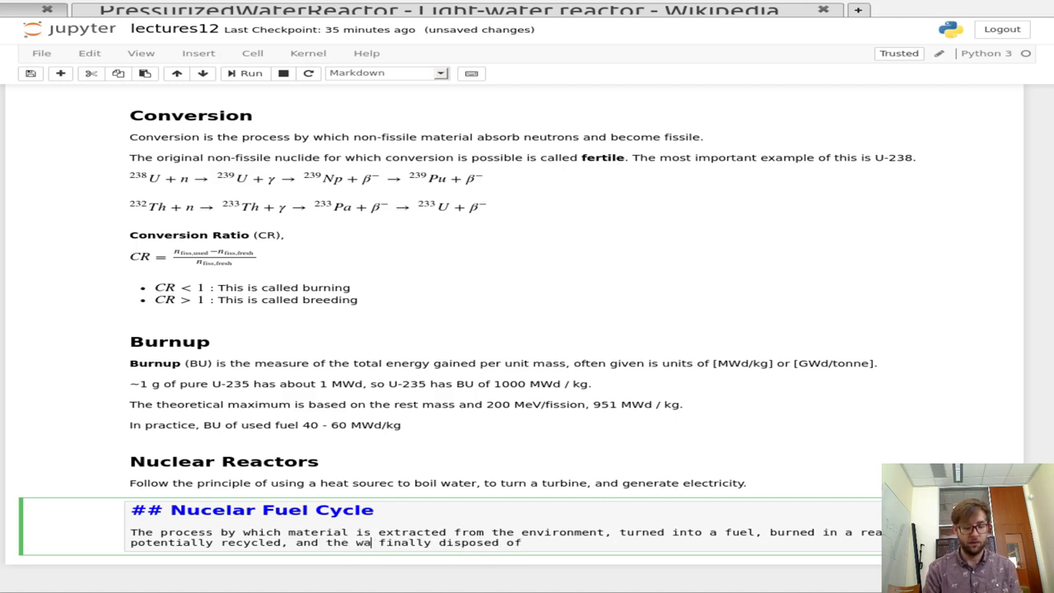
text(e)
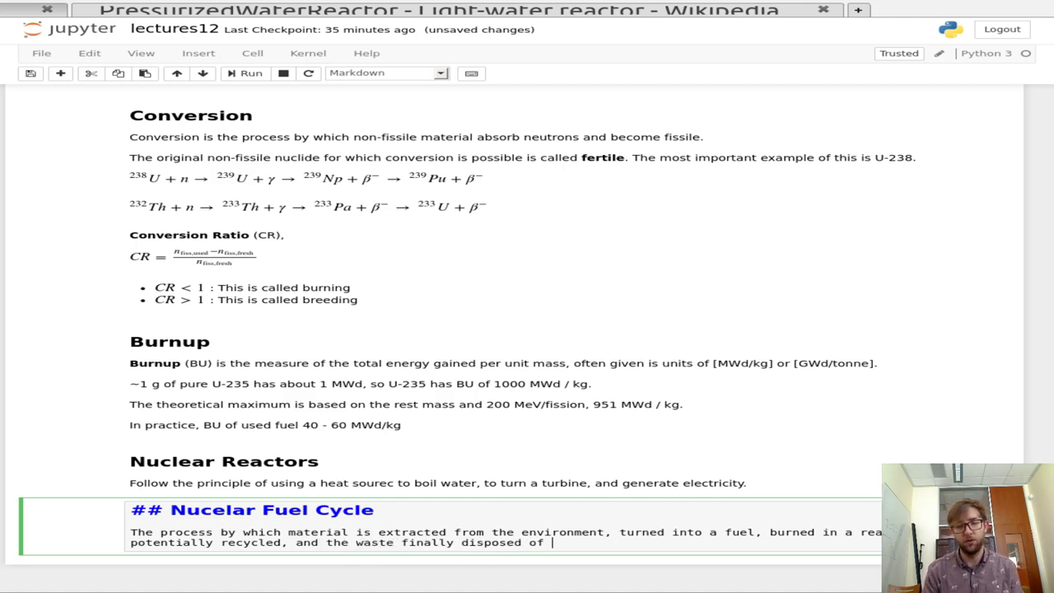
key(shift+Return)
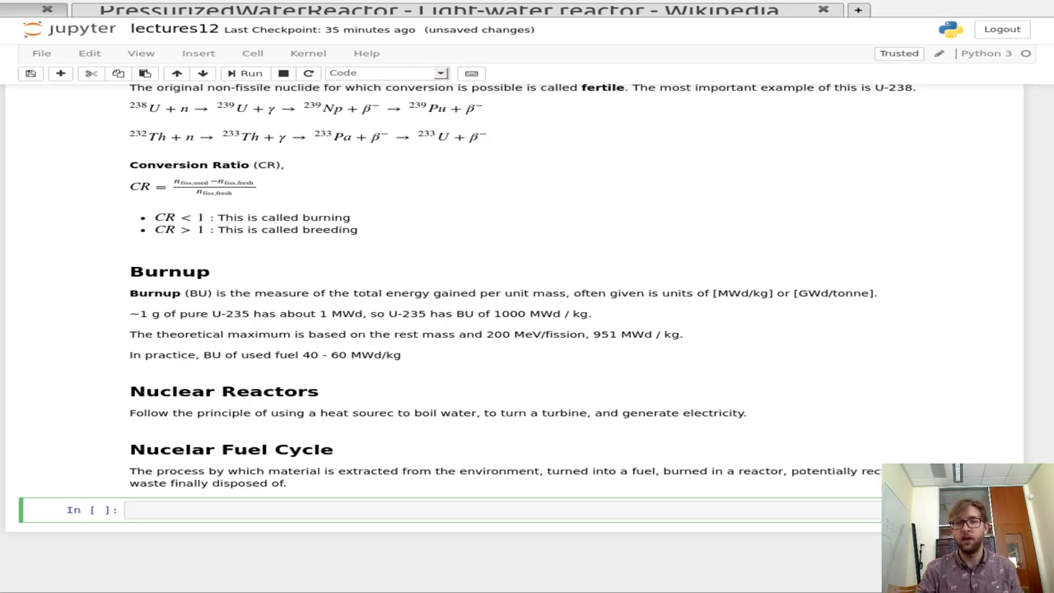
Wipe the reactor-loop diagram off the whiteboard and add a 'Once Through' title at the top left
key(alt+Tab)
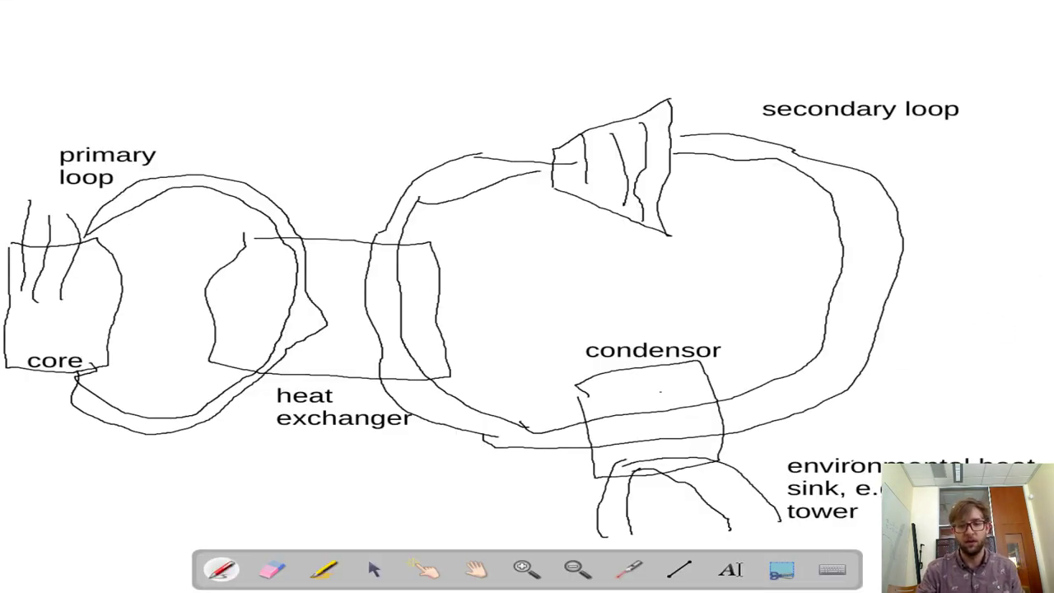
key(Delete)
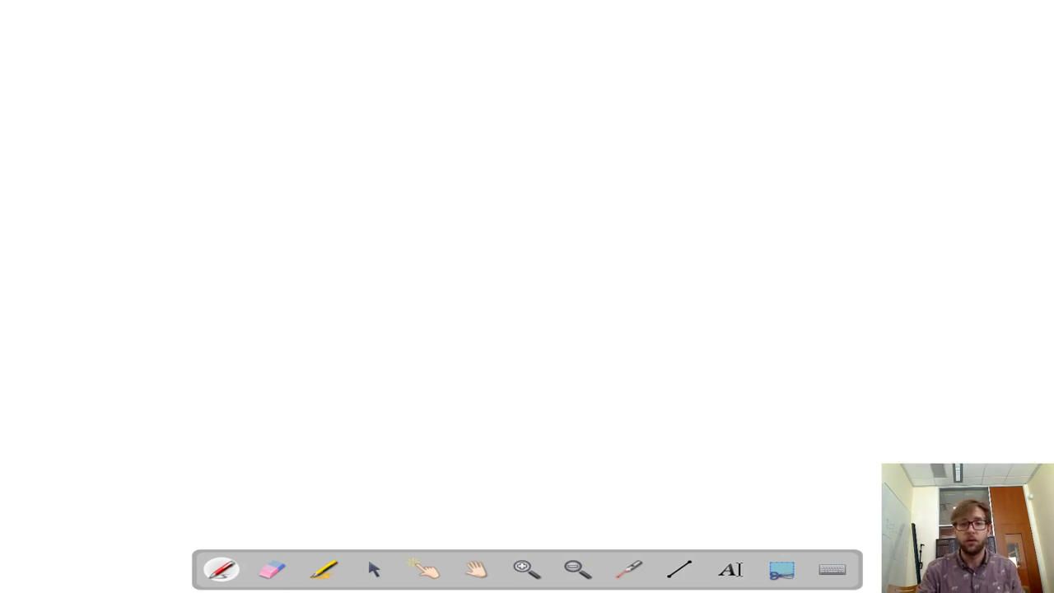
click(731, 568)
click(373, 569)
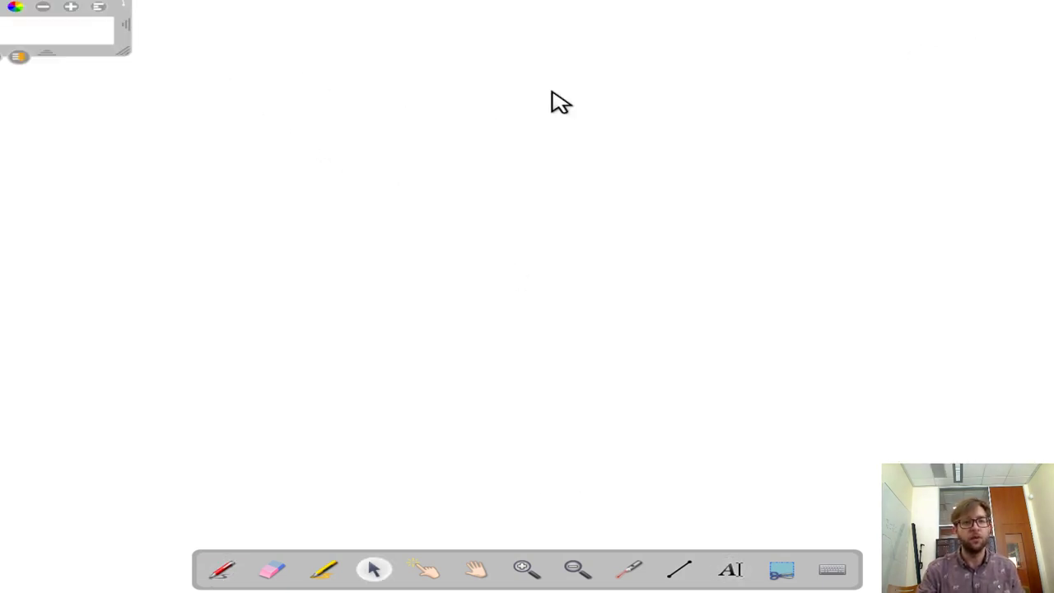
drag(337, 66, 910, 97)
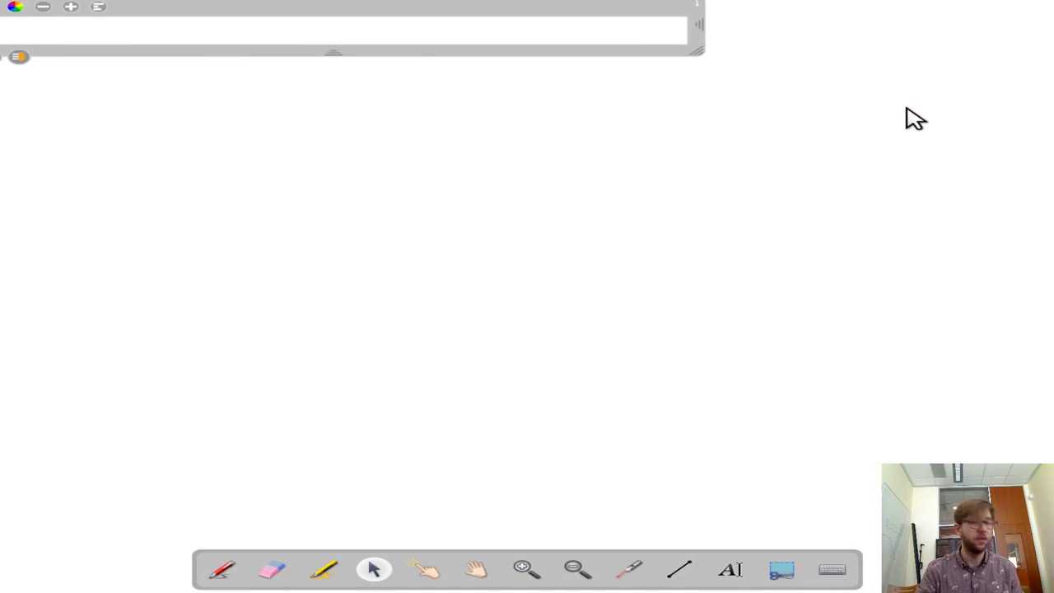
text(Oc)
key(BackSpace)
text(nce Through)
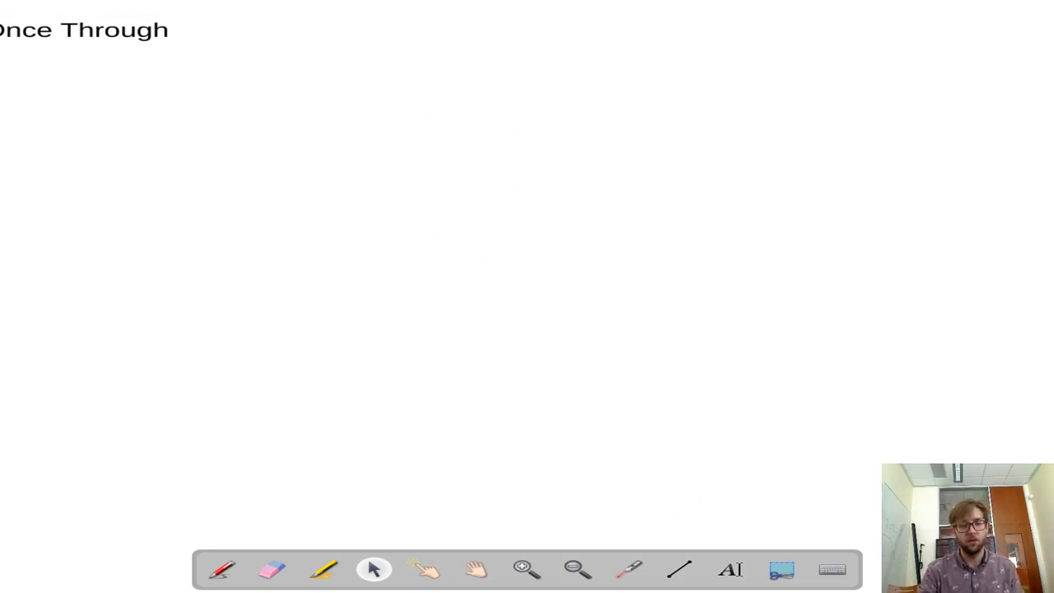
Draw a freehand stroke at the left edge and retype the title as 'Once Through'
click(221, 569)
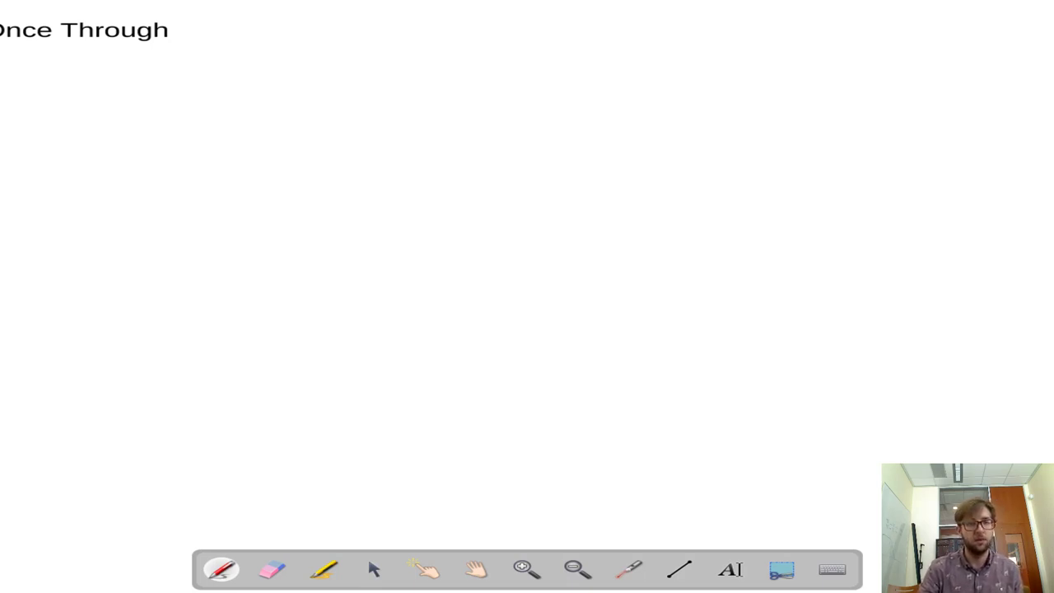
drag(27, 140, 16, 89)
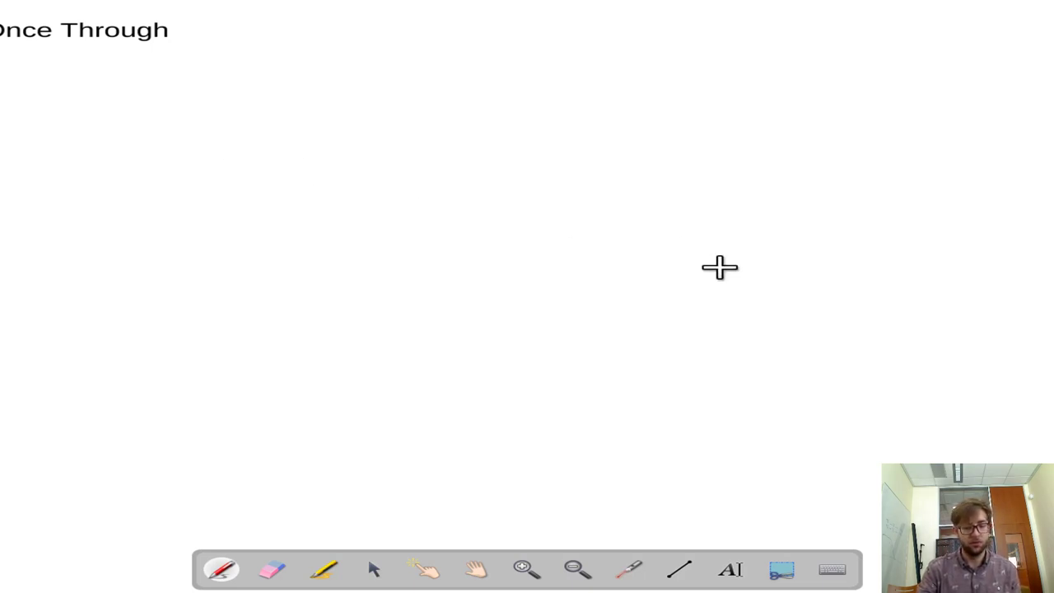
scroll(720, 265, right, 3)
click(729, 569)
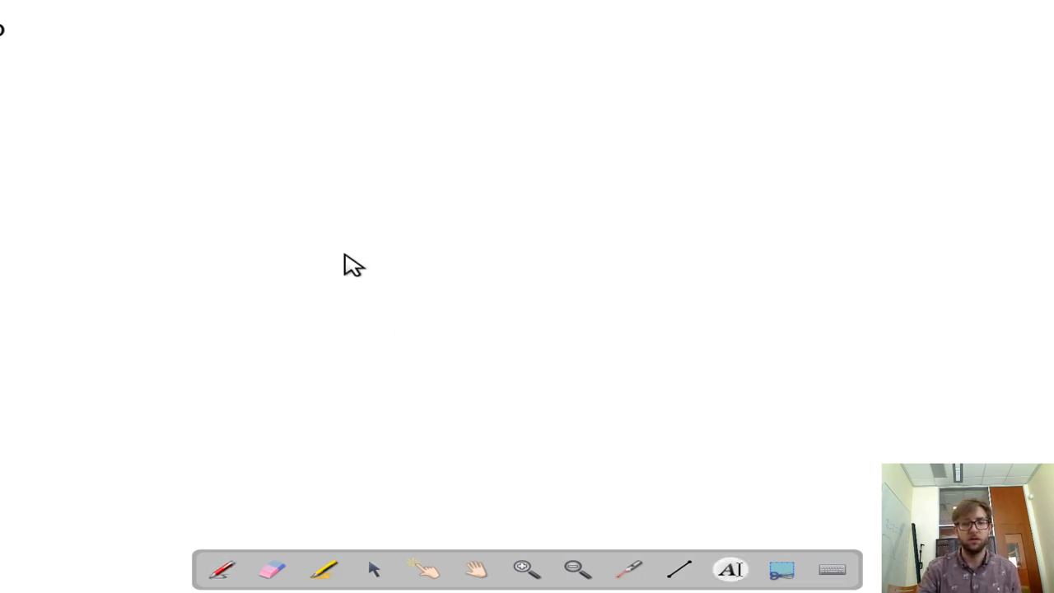
click(228, 76)
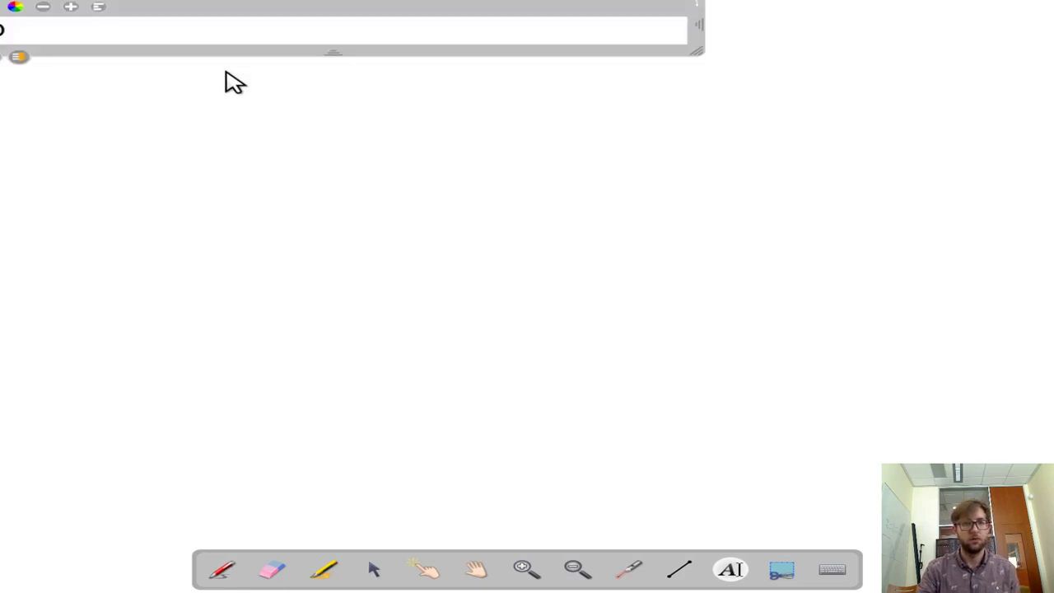
text(Once through)
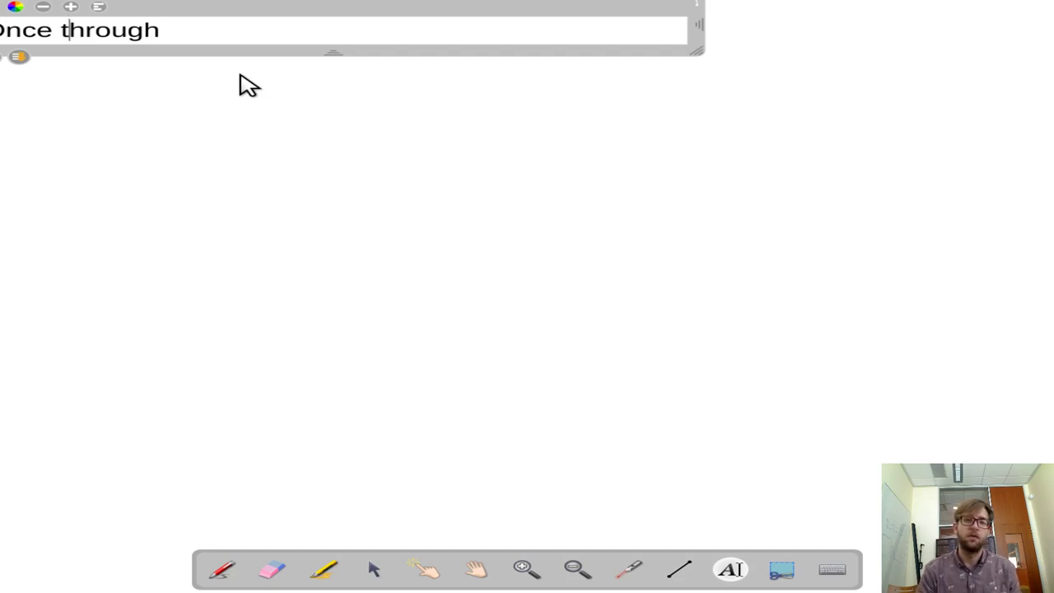
key(BackSpace)
text(T)
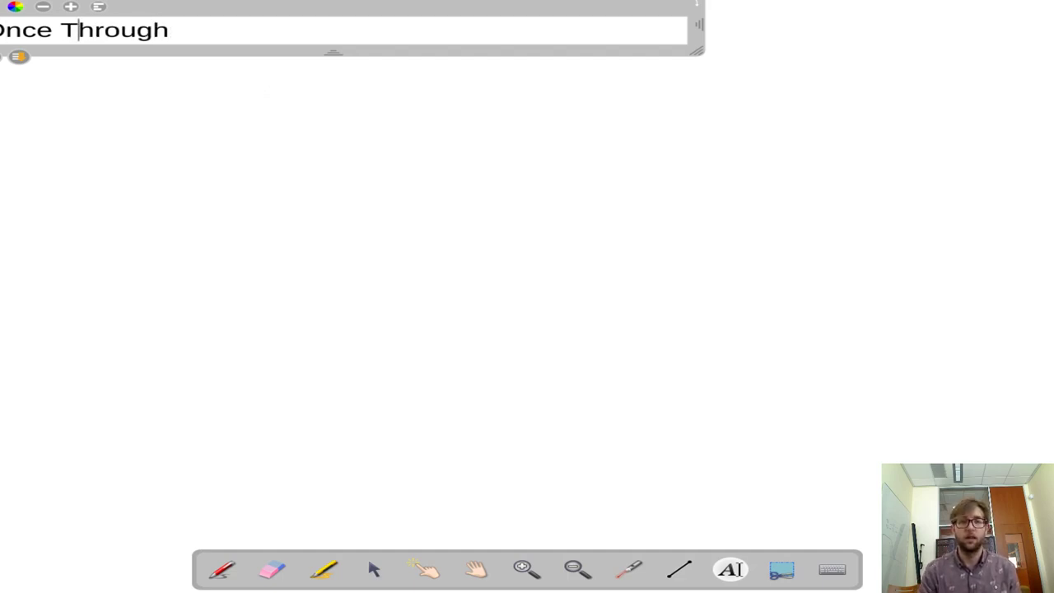
click(374, 569)
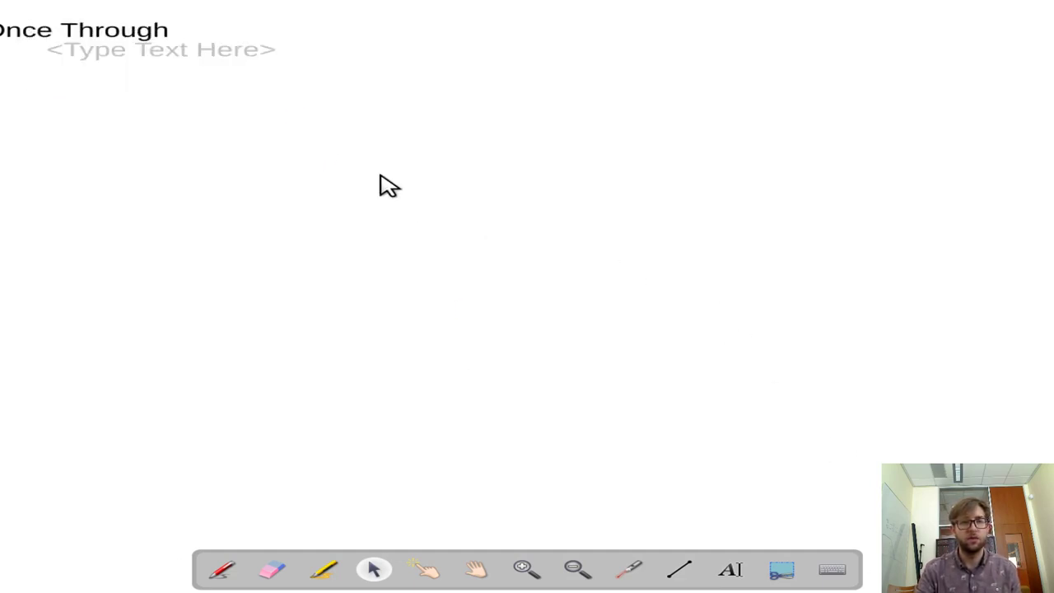
click(491, 66)
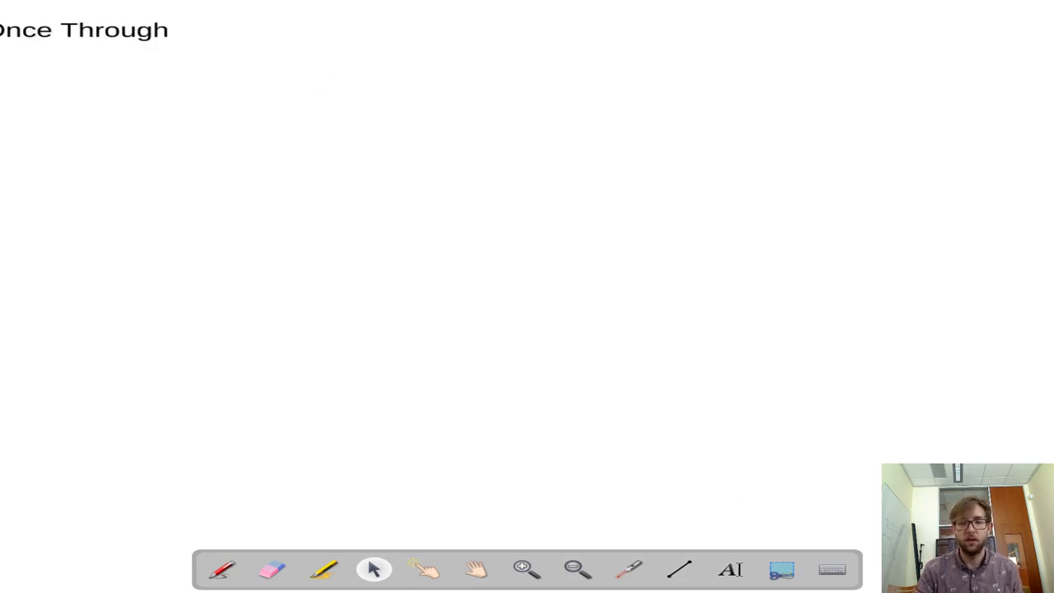
Add a 'line' text label and draw a straight arrow to its right
click(730, 569)
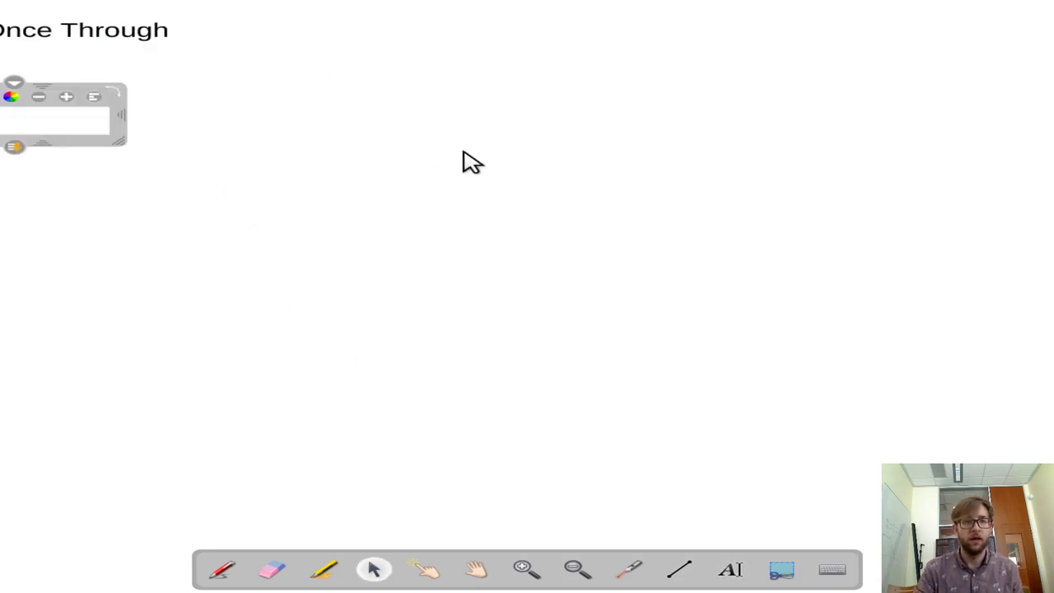
text(line)
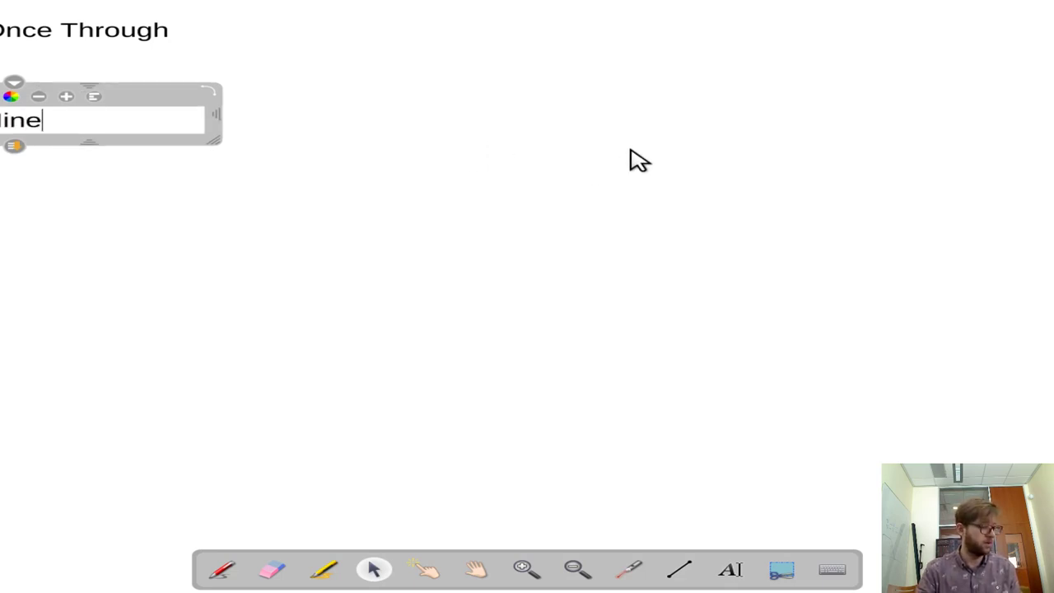
click(640, 161)
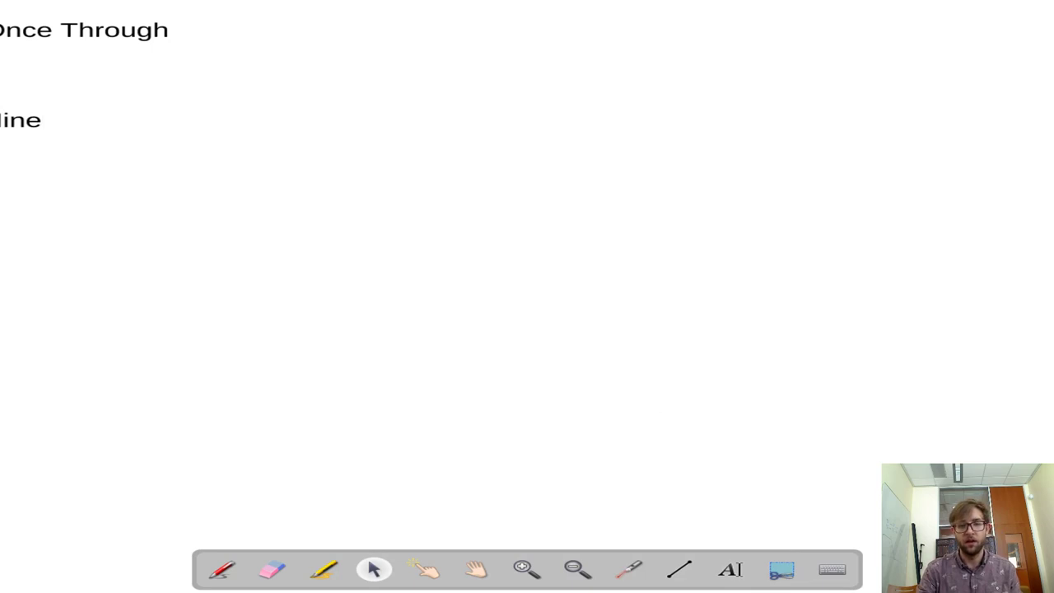
click(680, 569)
drag(61, 119, 189, 119)
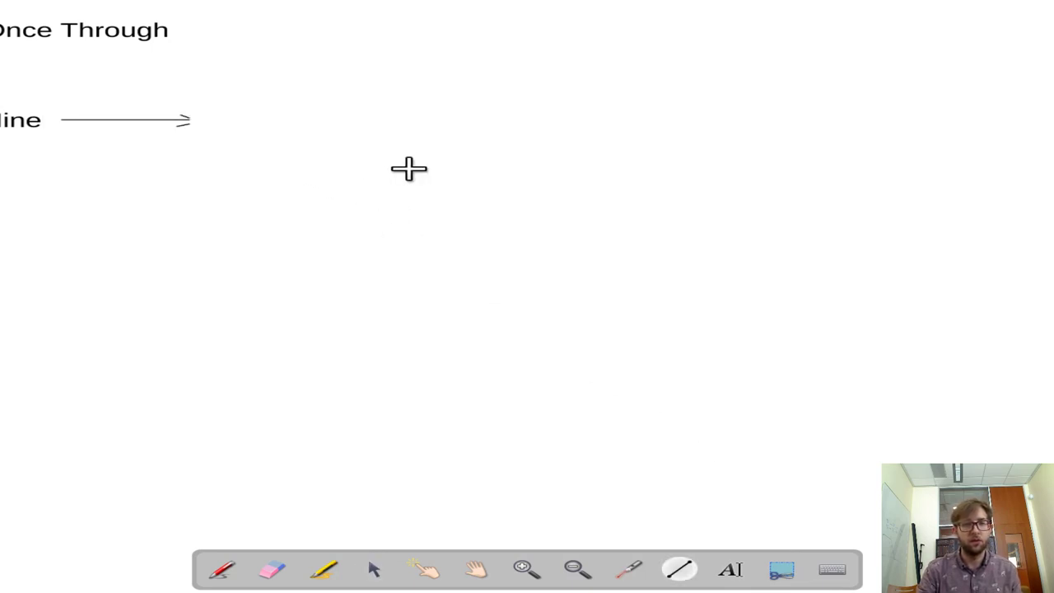
Place a 'Mine' label at the head of the arrow
click(731, 569)
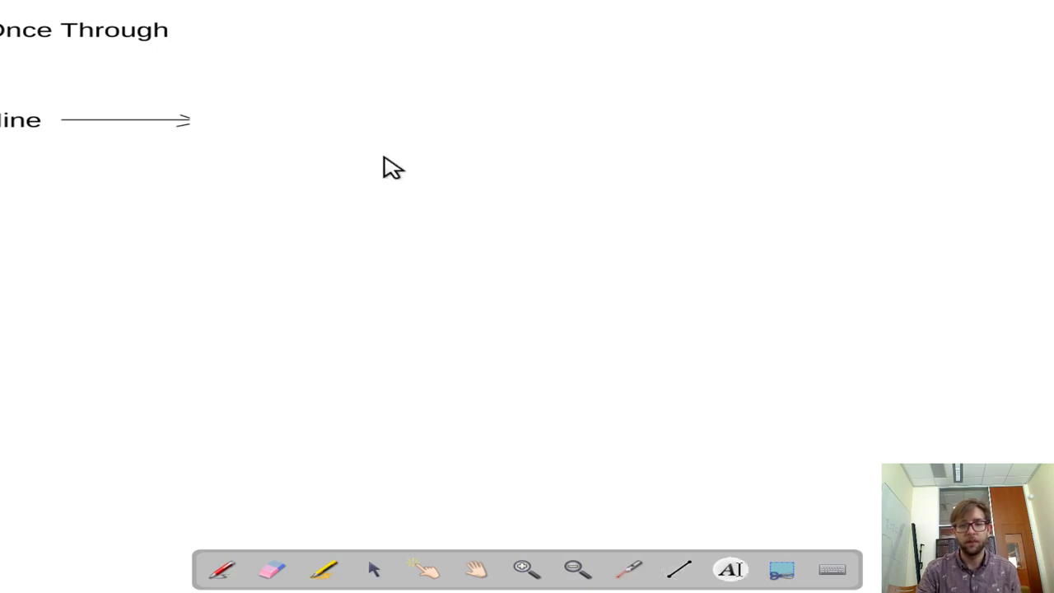
click(21, 119)
click(259, 132)
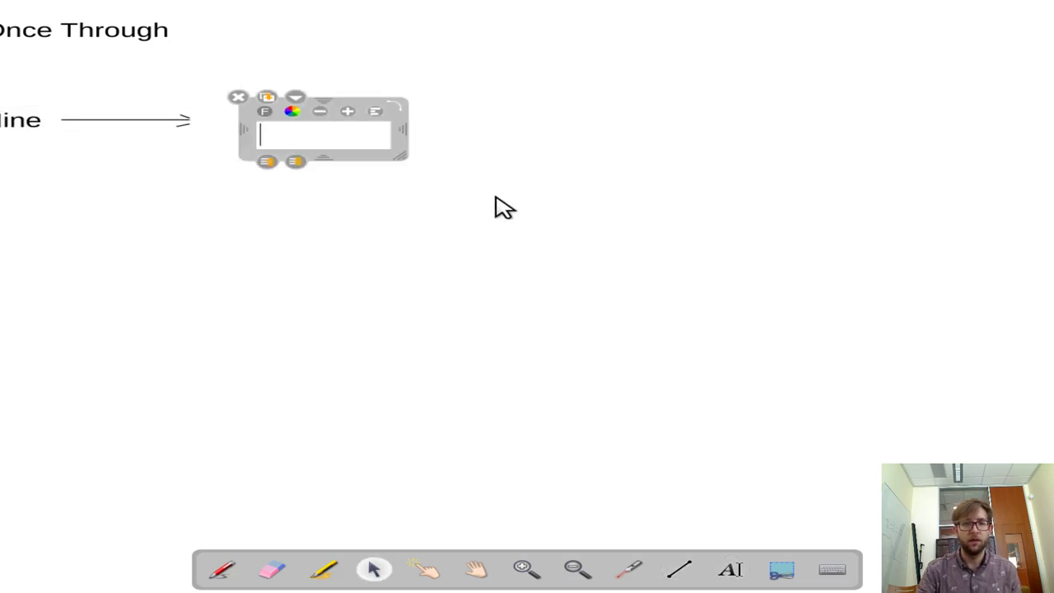
click(555, 138)
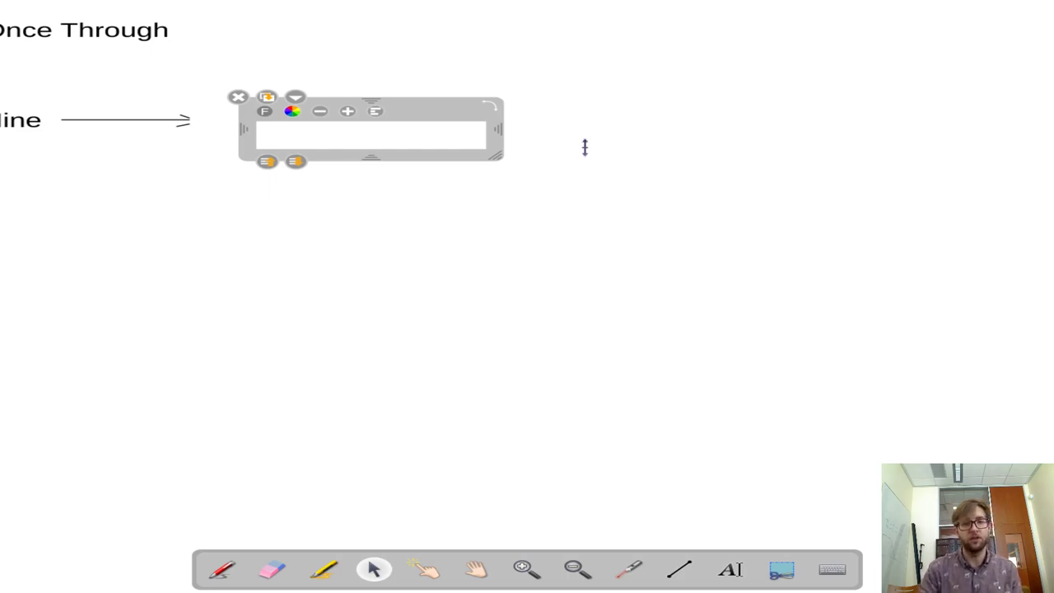
text(mine)
key(Home)
key(Delete)
text(M)
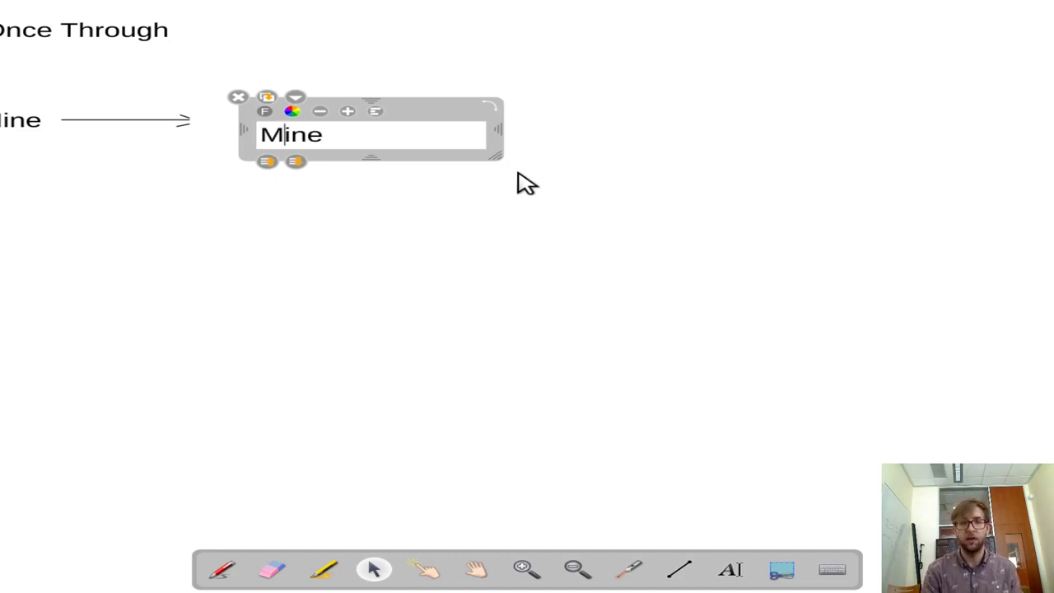
click(531, 141)
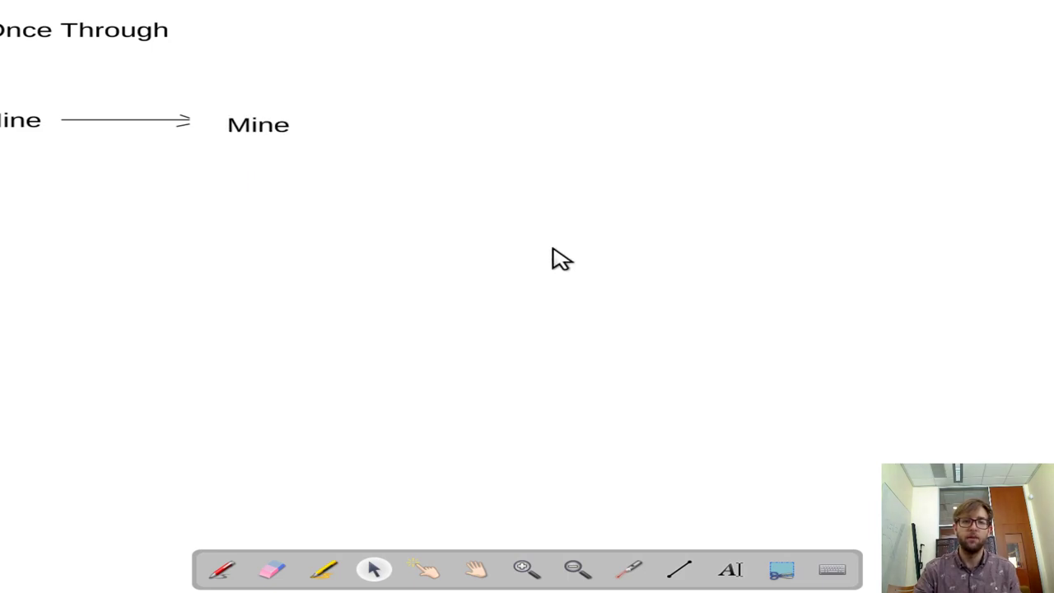
Draw a short line right of Mine and change that label to 'Mill / Conversion'
click(679, 569)
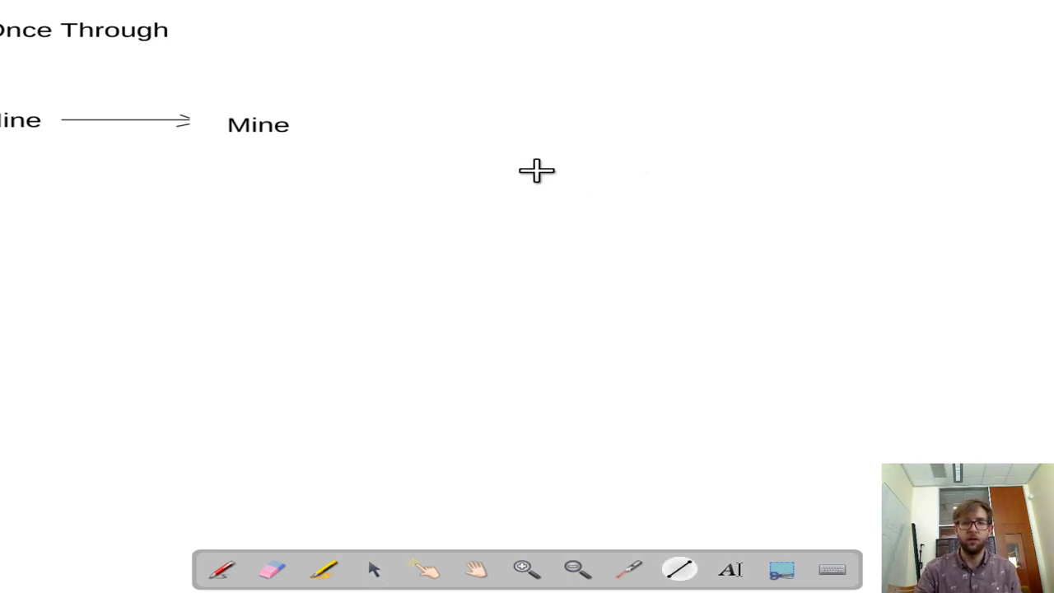
drag(310, 126, 344, 133)
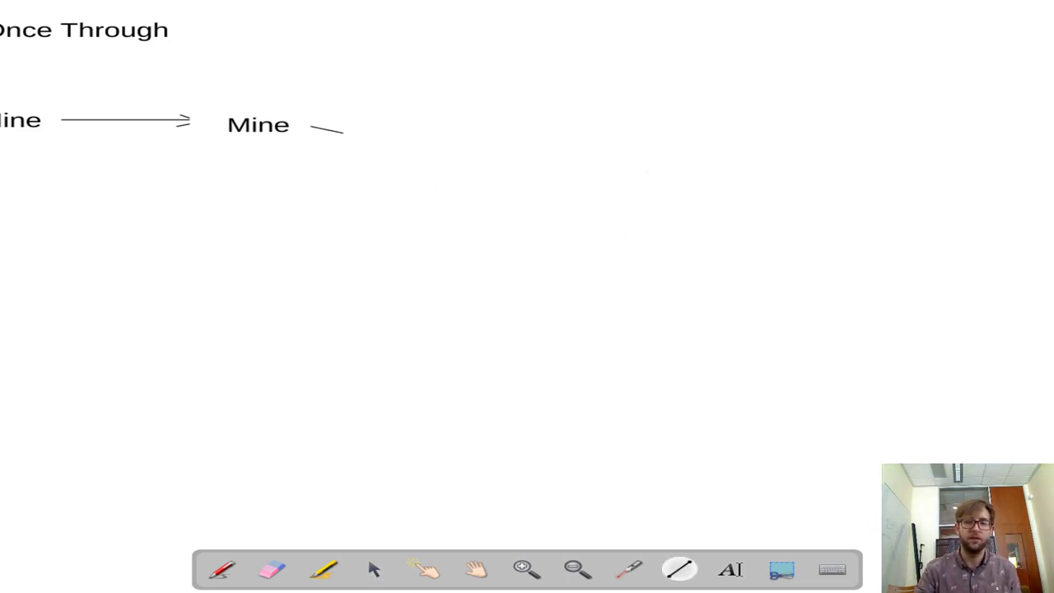
click(730, 569)
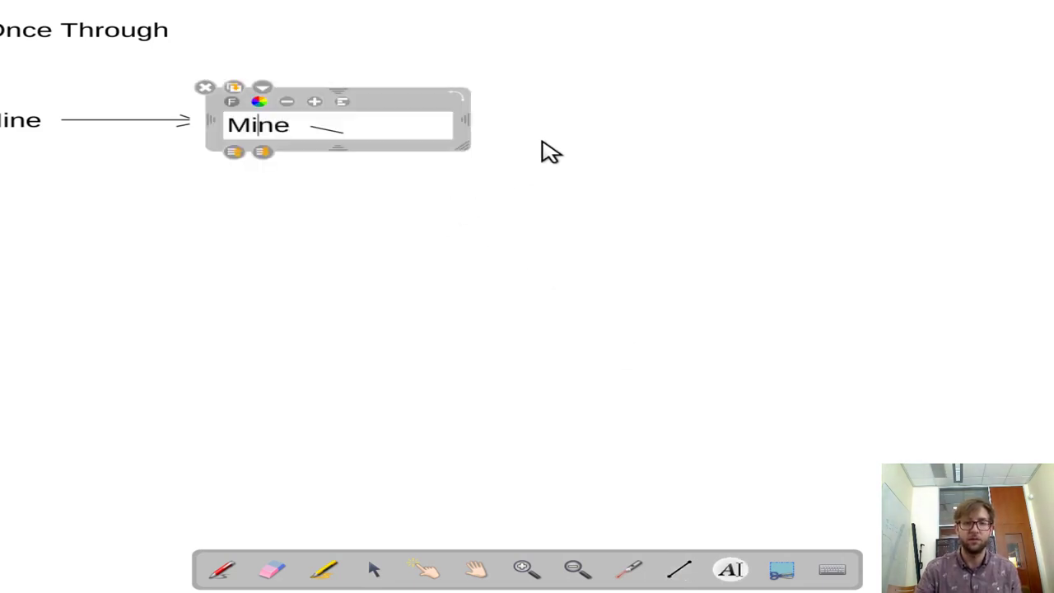
key(Delete)
key(Delete)
text(ll)
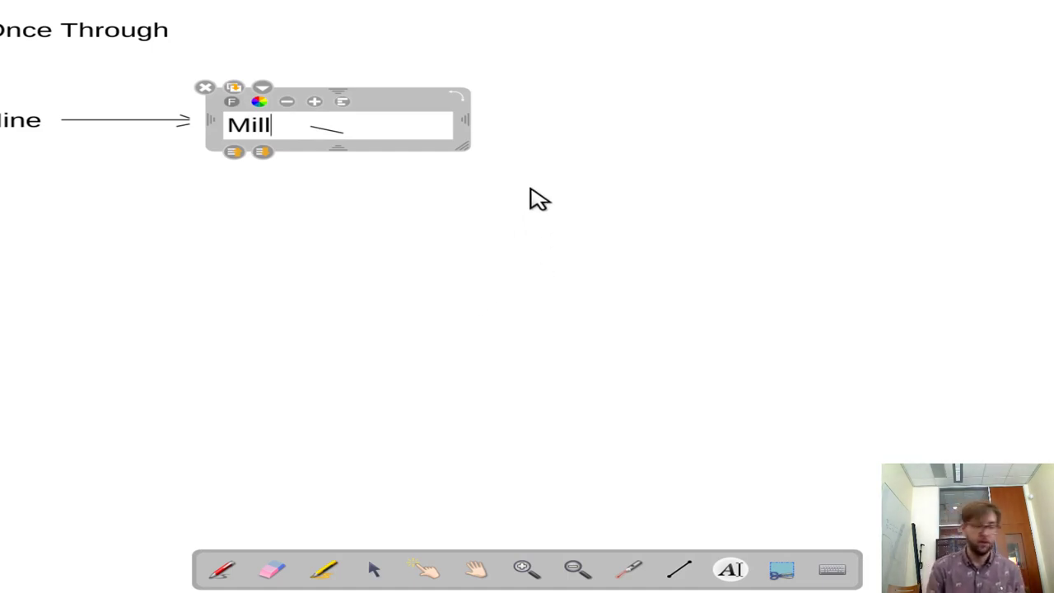
text(/ con)
key(BackSpace)
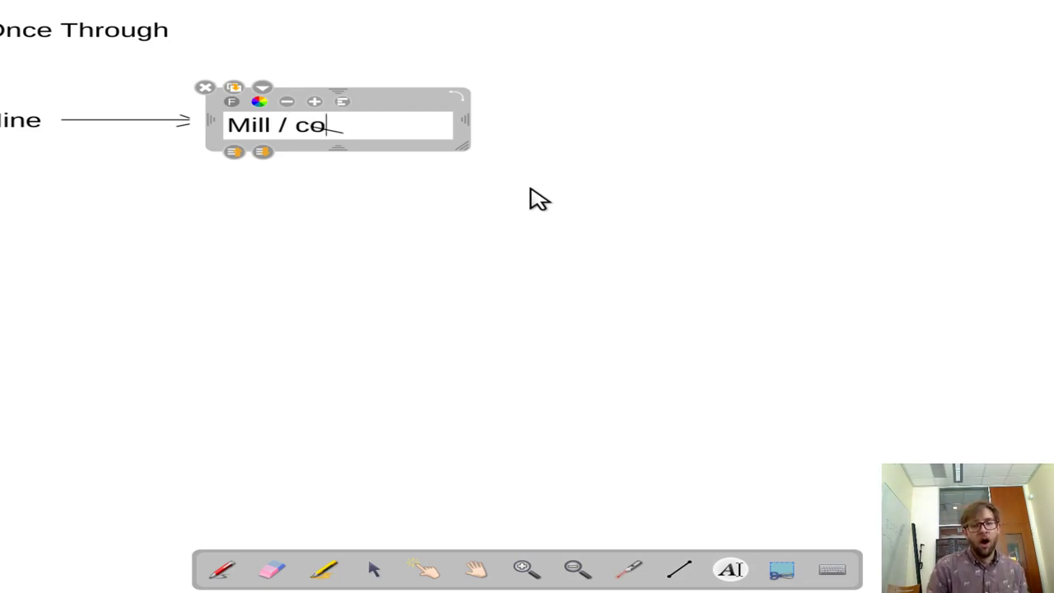
key(BackSpace)
key(BackSpace)
text(M)
key(BackSpace)
text(Conversion)
click(532, 321)
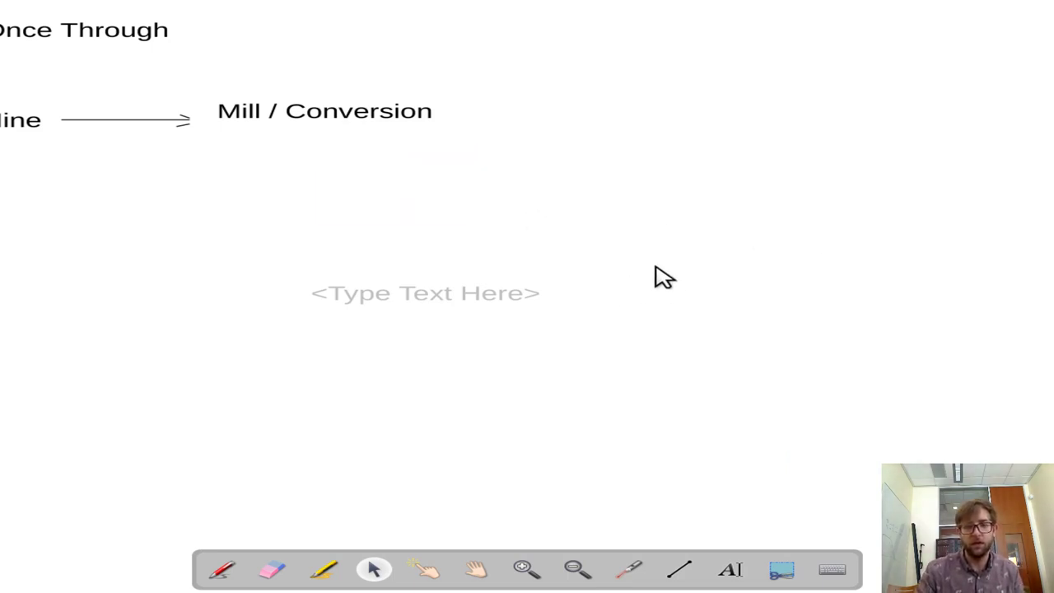
Add an 'Enrichment' label beside Mill / Conversion
drag(682, 312, 969, 144)
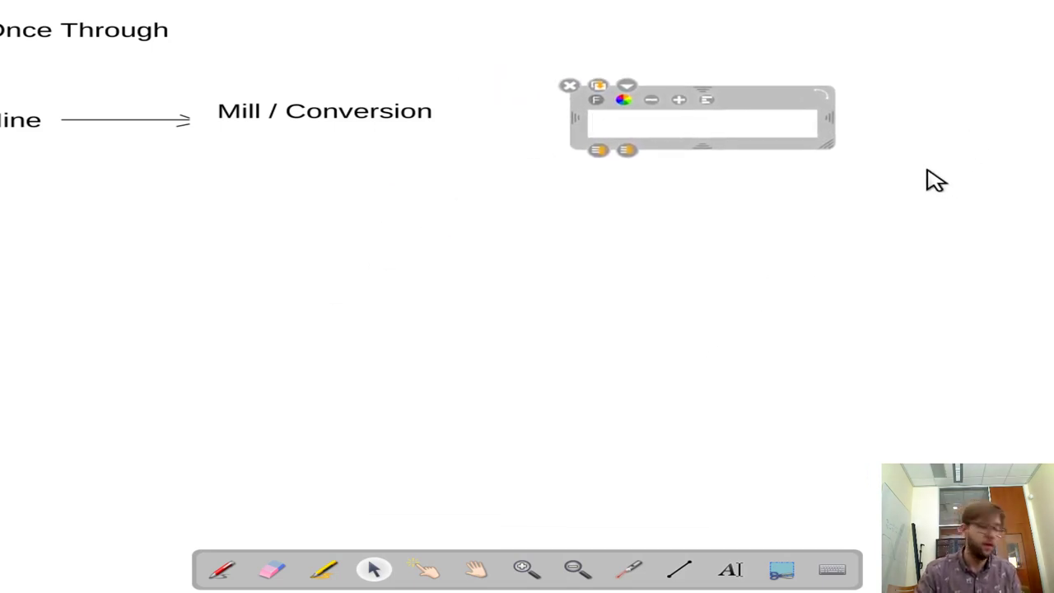
text(En)
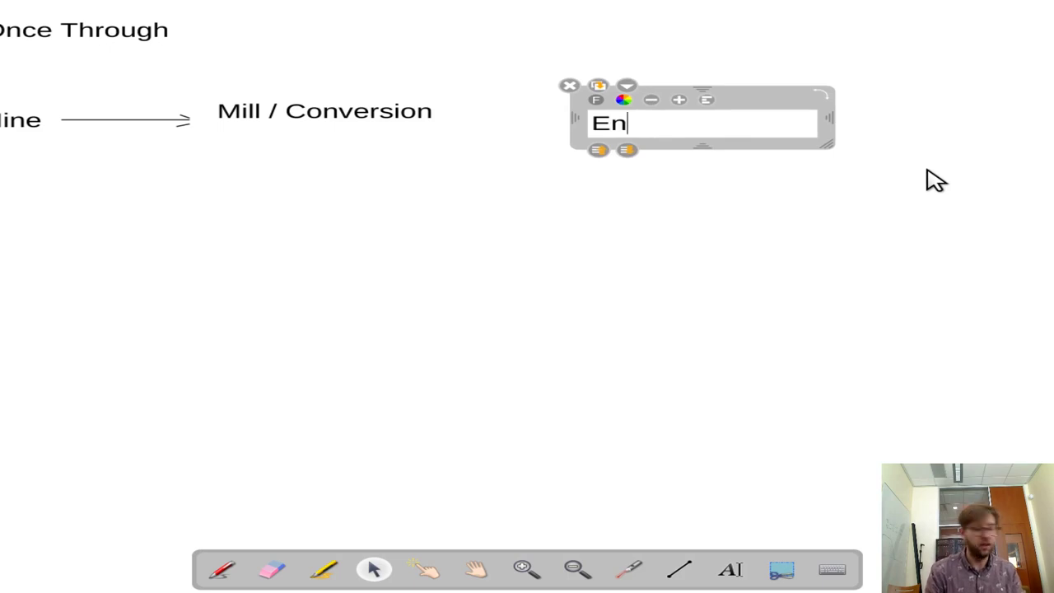
key(BackSpace)
text(nre)
key(BackSpace)
text(ic)
key(BackSpace)
key(BackSpace)
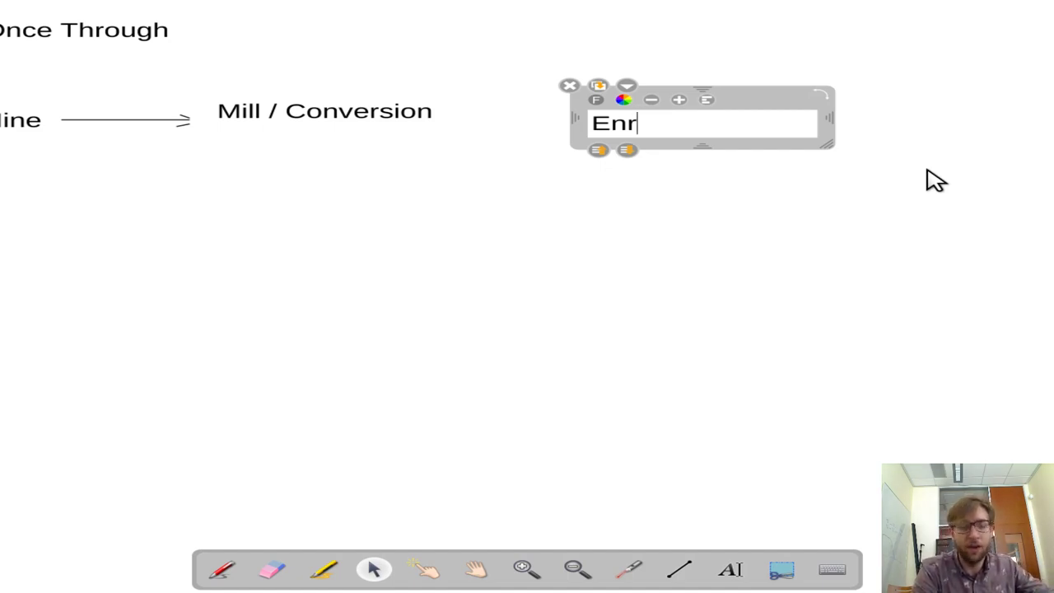
text(ichnevt)
key(BackSpace)
key(BackSpace)
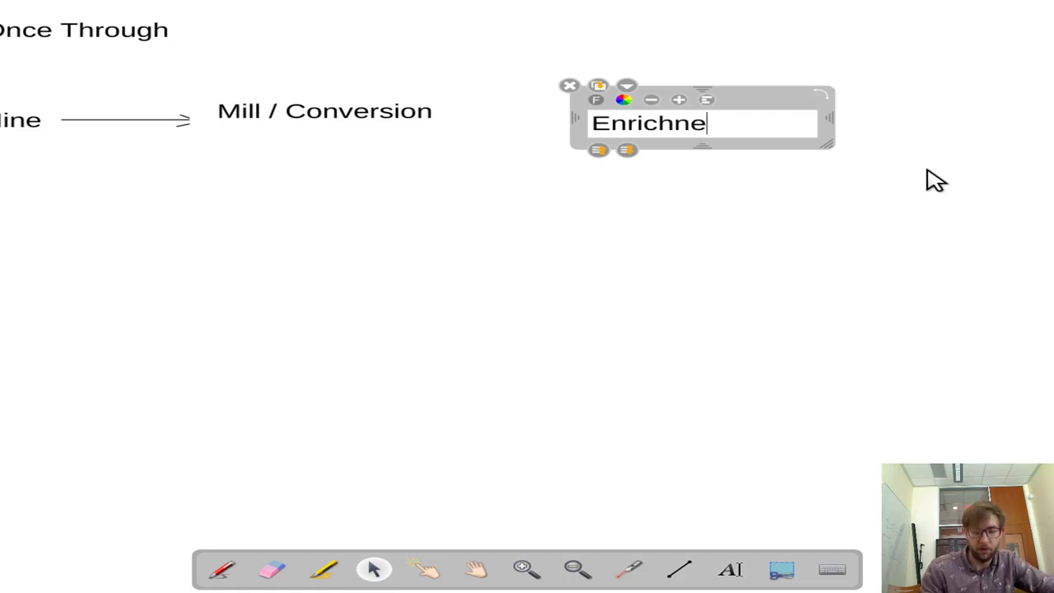
key(BackSpace)
key(BackSpace)
text(ment)
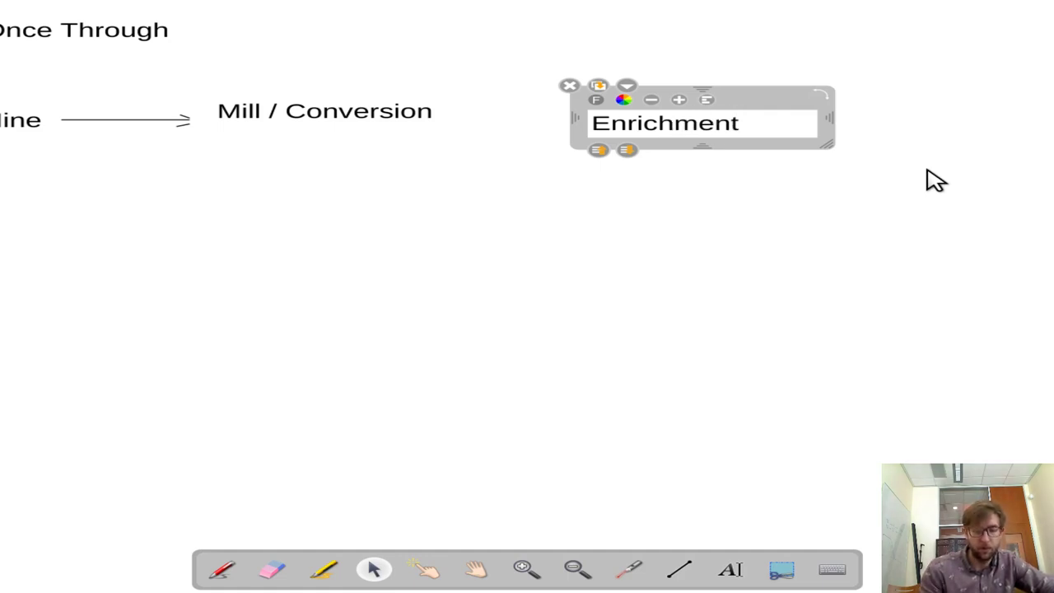
click(853, 370)
Draw an arrow from Mill / Conversion to Enrichment
click(680, 569)
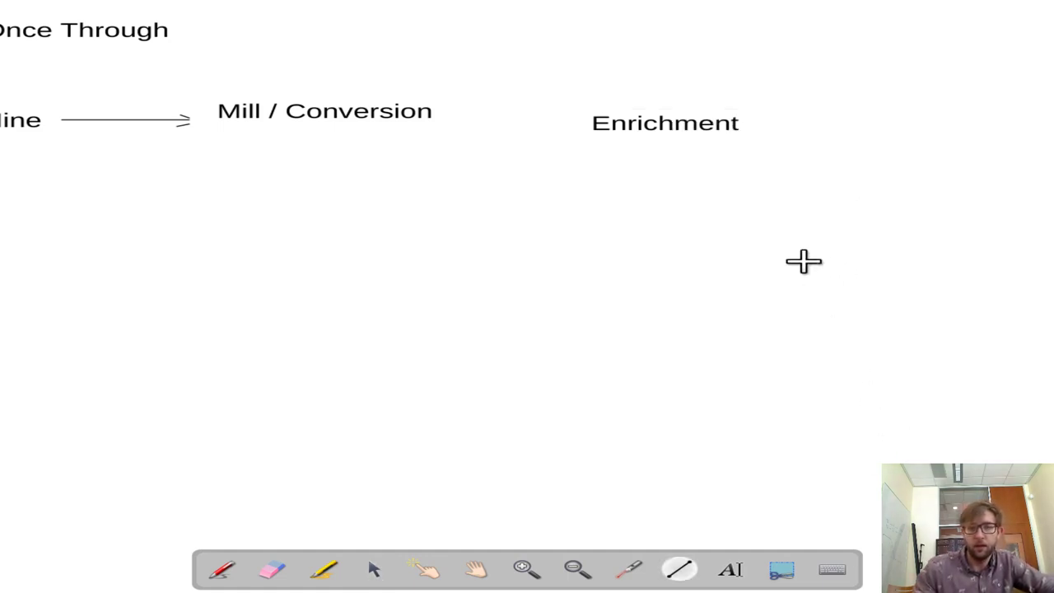
drag(441, 122, 571, 120)
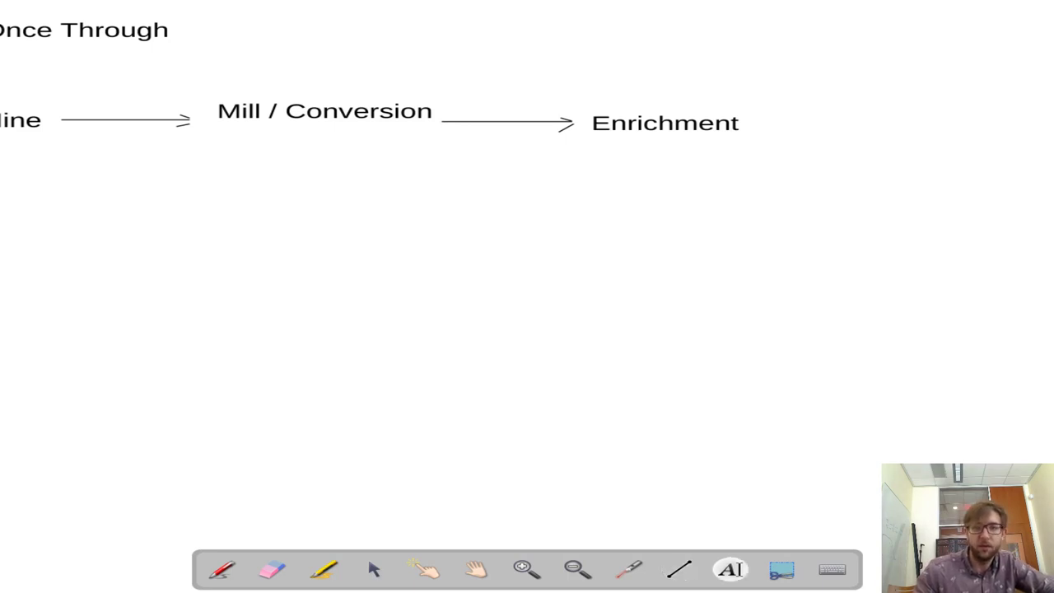
click(937, 131)
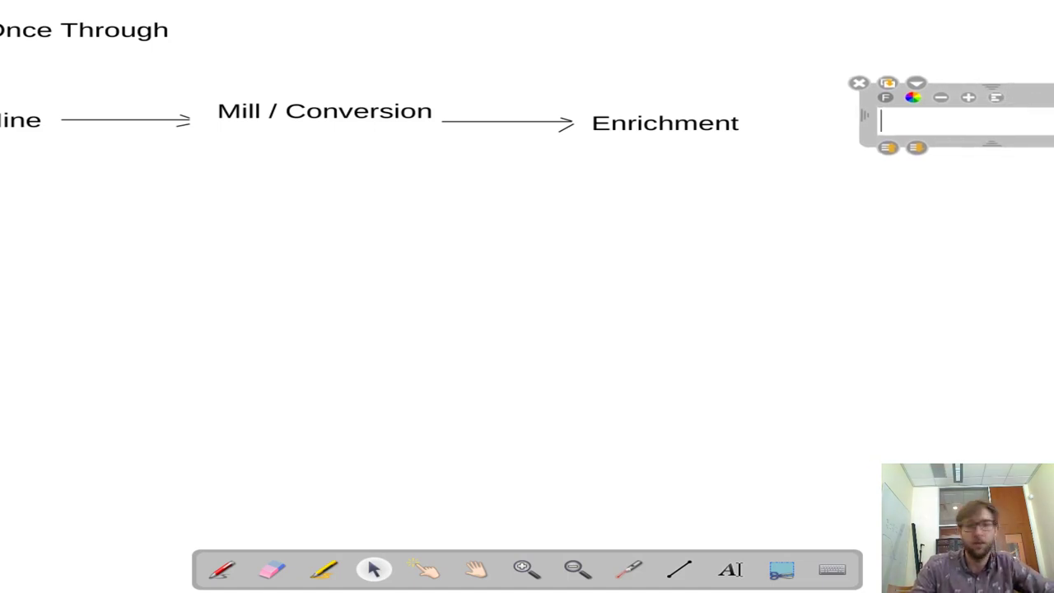
Label the new box 'Fuel Fab' and draw an arrow to it from Enrichment
text(FG)
key(BackSpace)
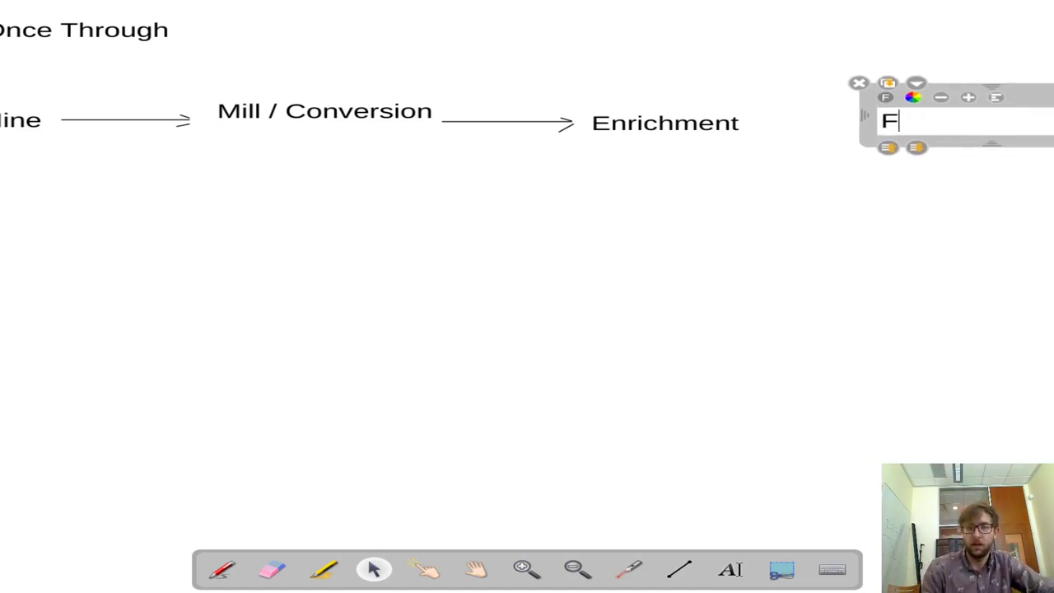
text(uelk)
key(BackSpace)
text(Fab)
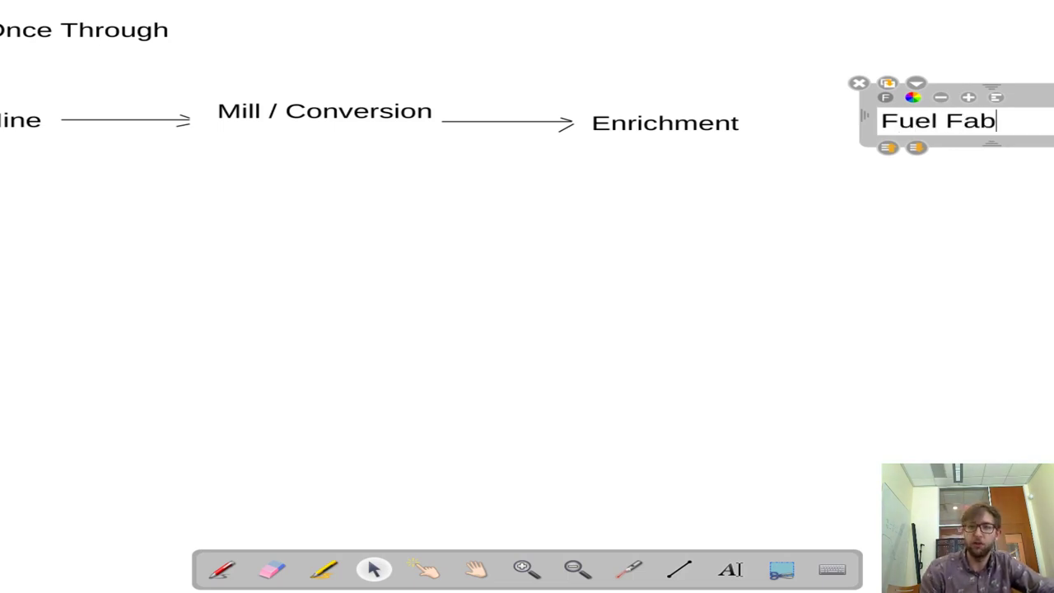
click(1035, 235)
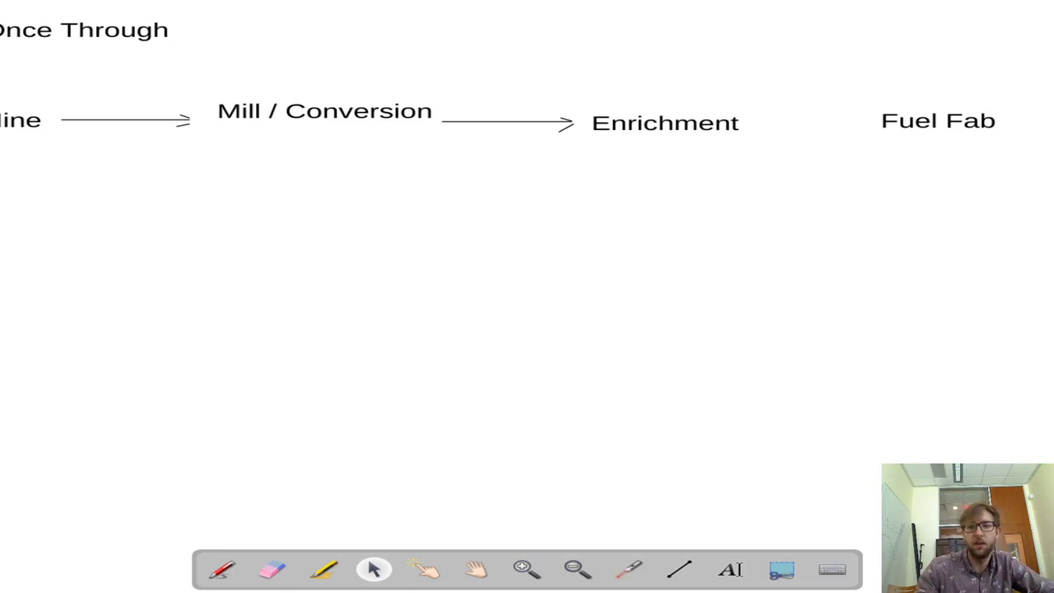
key(l)
drag(743, 122, 867, 122)
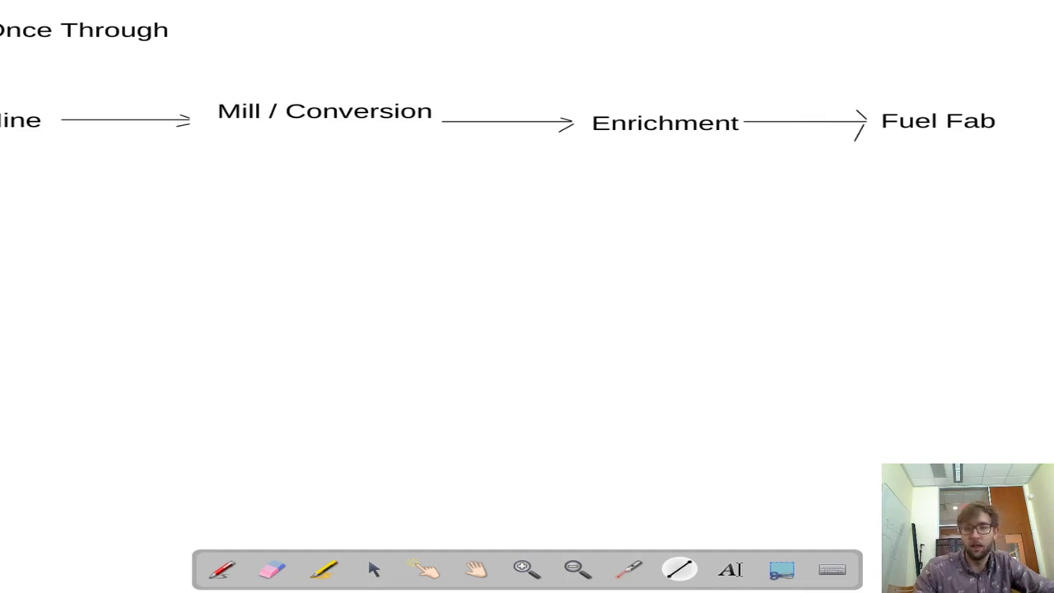
Add a 'Reactor' label below Fuel Fab with a downward arrow from Fuel Fab
key(t)
click(864, 240)
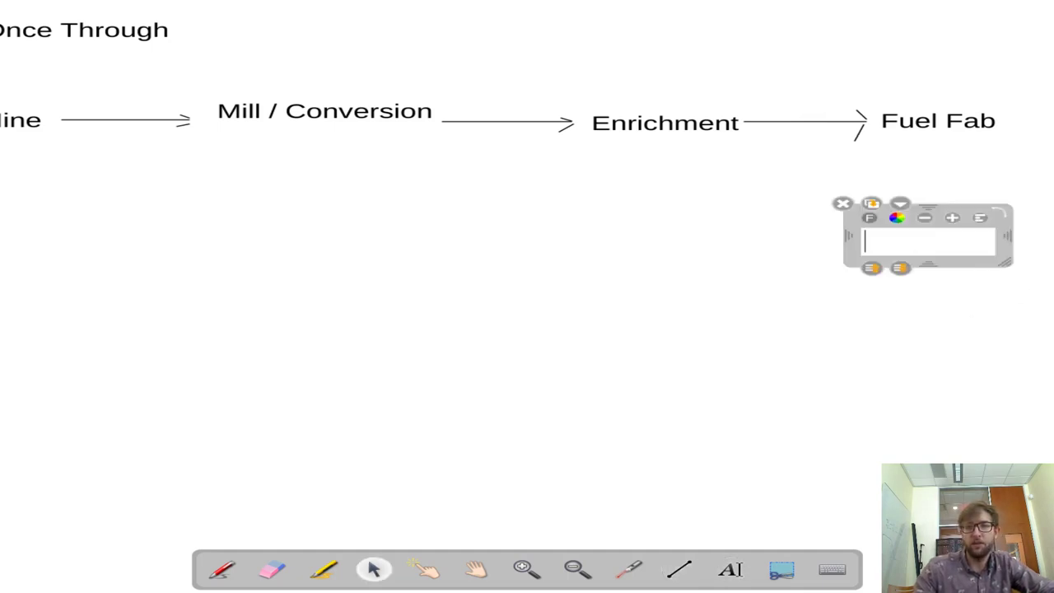
text(Reactor)
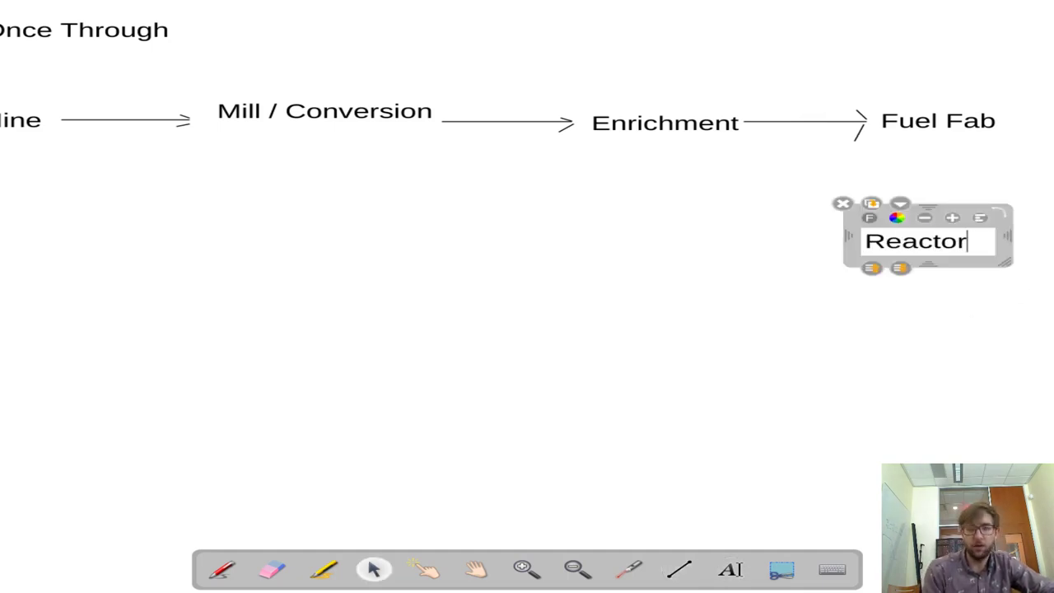
click(1028, 428)
key(l)
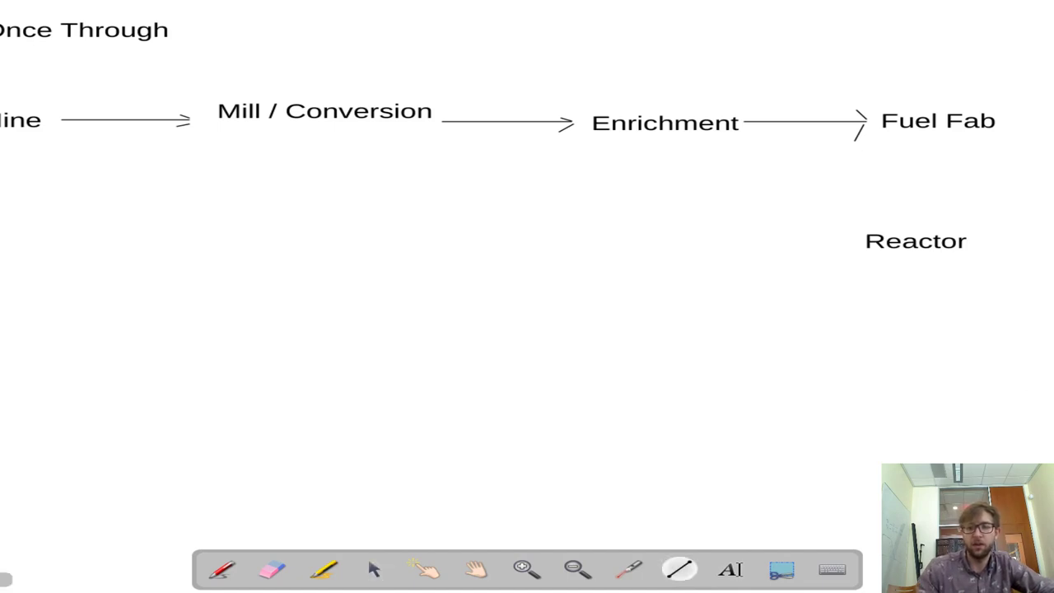
mouse_move(944, 140)
mouse_down()
mouse_move(944, 233)
mouse_move(911, 217)
mouse_move(986, 216)
mouse_up()
click(837, 291)
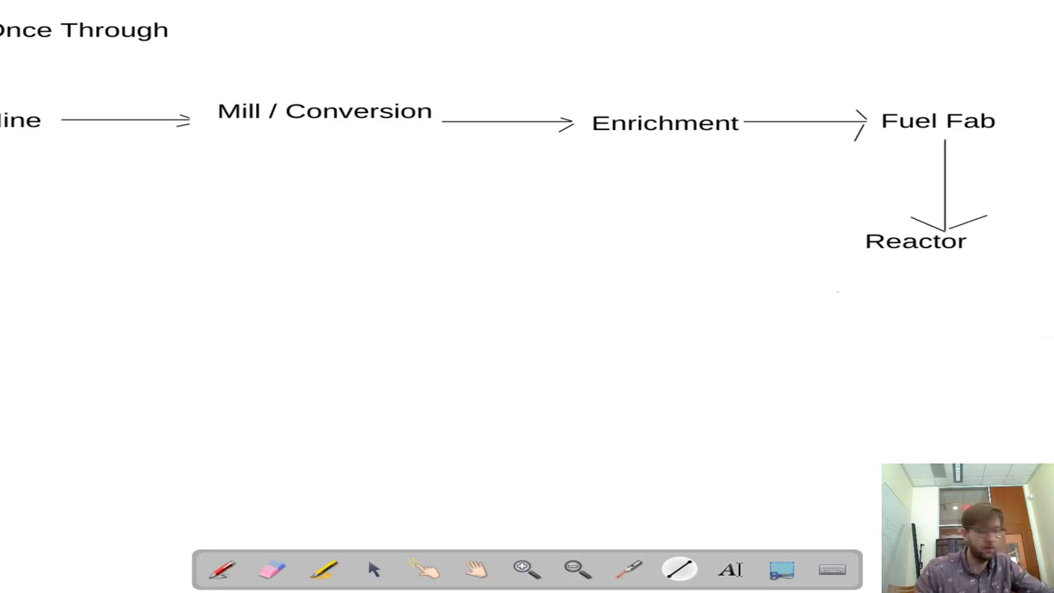
key(t)
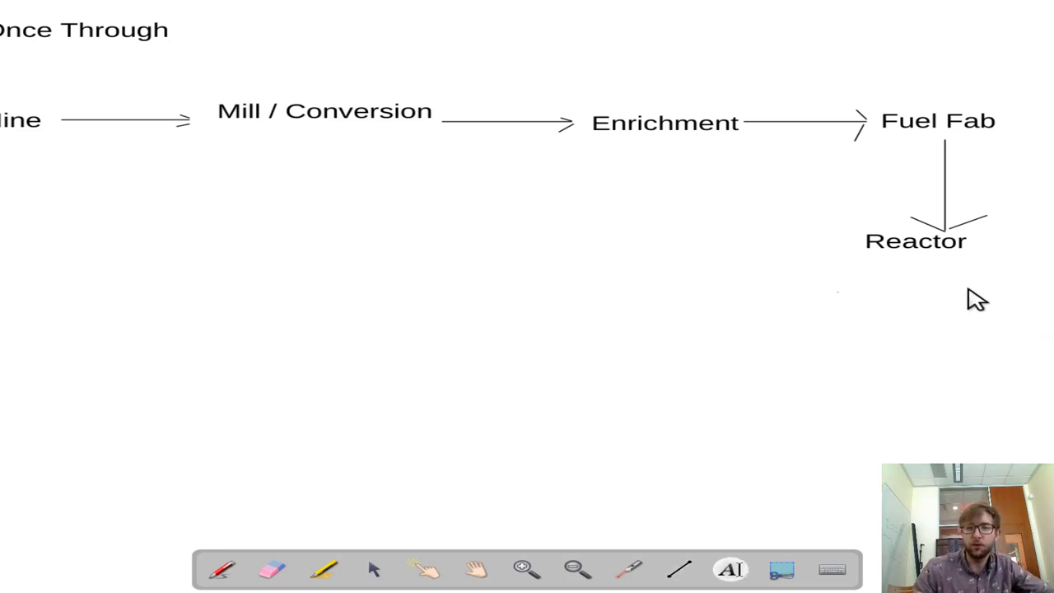
click(832, 283)
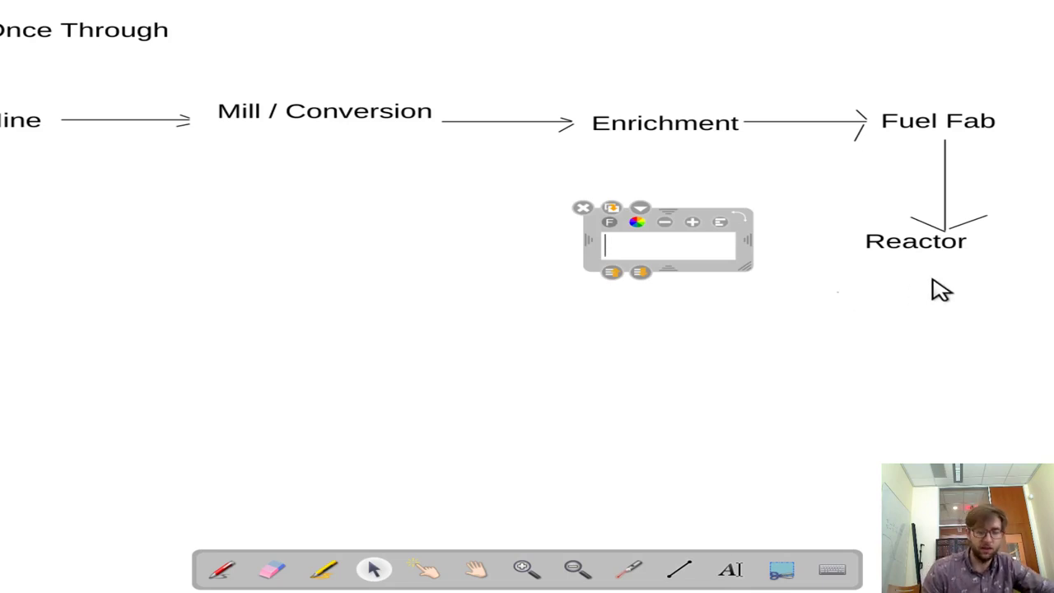
Type 'Disposal' left of Reactor and draw an arrow from Reactor to Disposal
text(D)
text(us)
key(BackSpace)
key(BackSpace)
text(isposal)
click(951, 391)
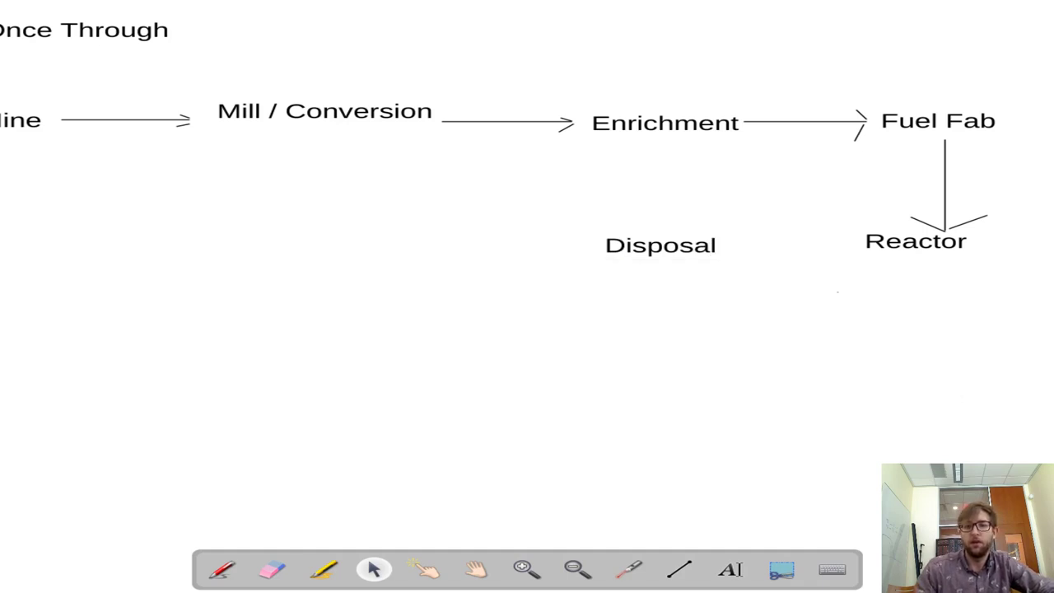
click(679, 569)
mouse_move(853, 240)
mouse_down()
mouse_move(745, 240)
mouse_move(772, 220)
mouse_move(777, 262)
mouse_move(788, 268)
mouse_up()
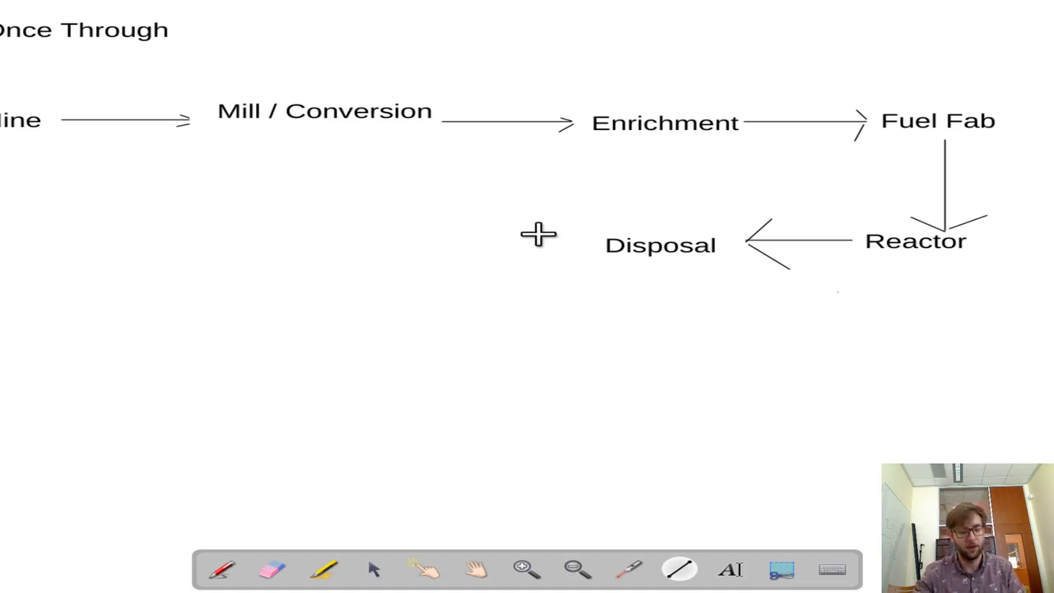
Delete everything on the board, undo it, and select the whole diagram
key(ctrl+a)
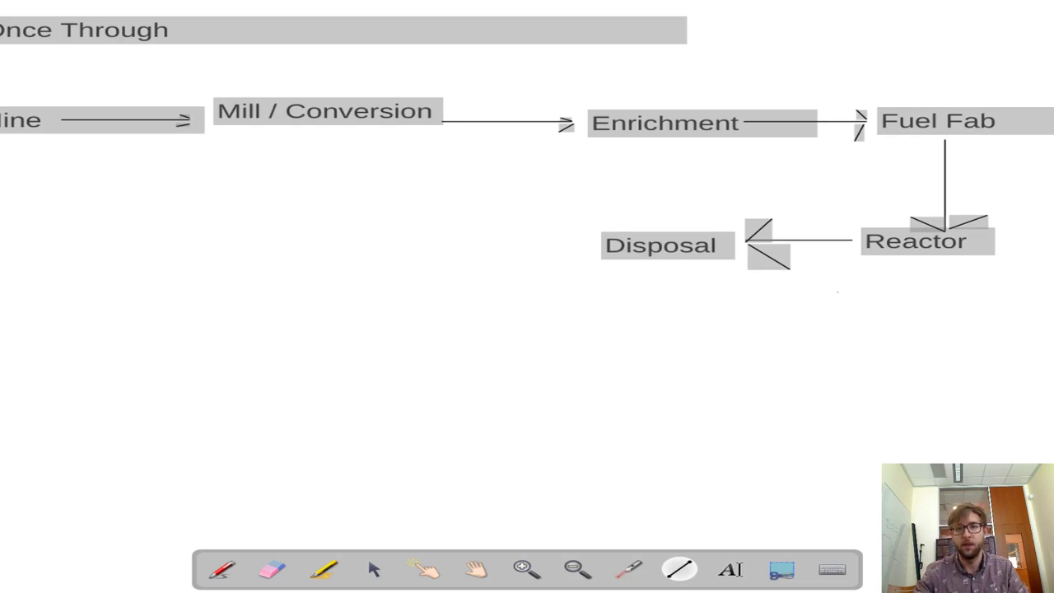
key(Delete)
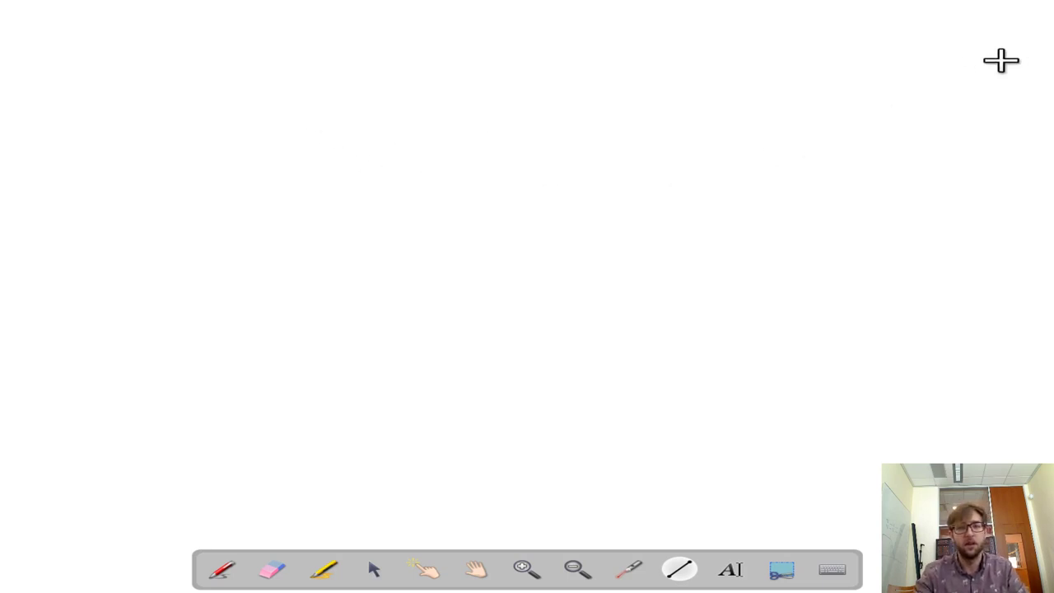
key(ctrl+z)
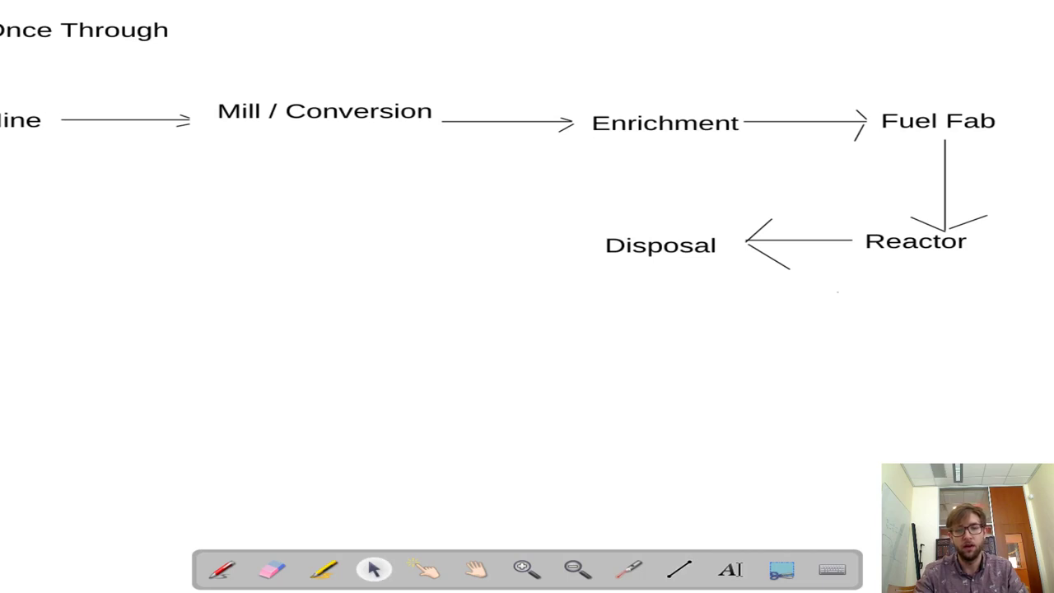
drag(1039, 317, 4, 6)
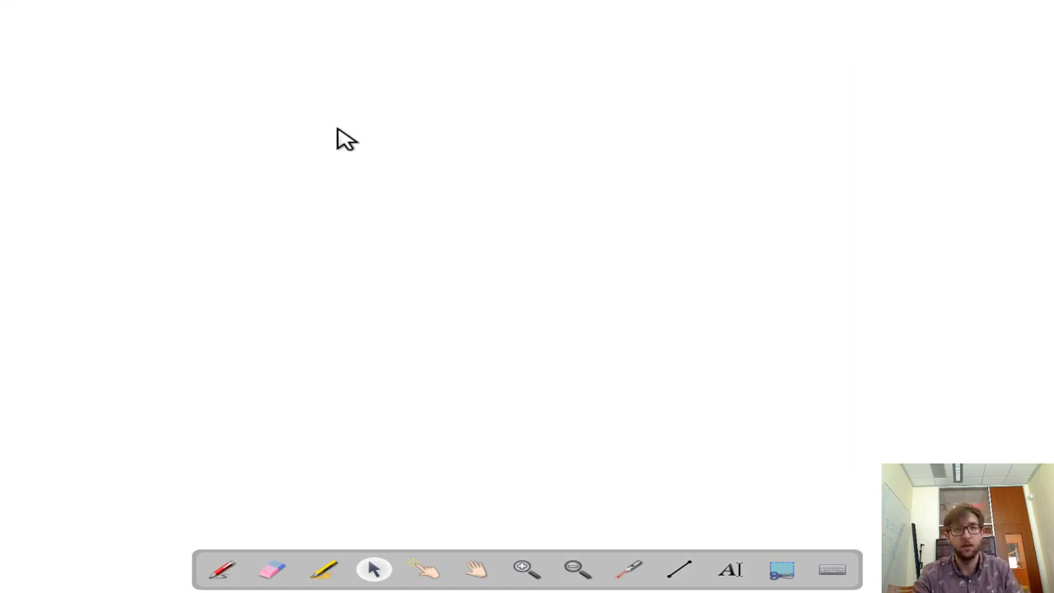
Paste the diagram onto the blank board and retitle it 'Recycle'
click(730, 569)
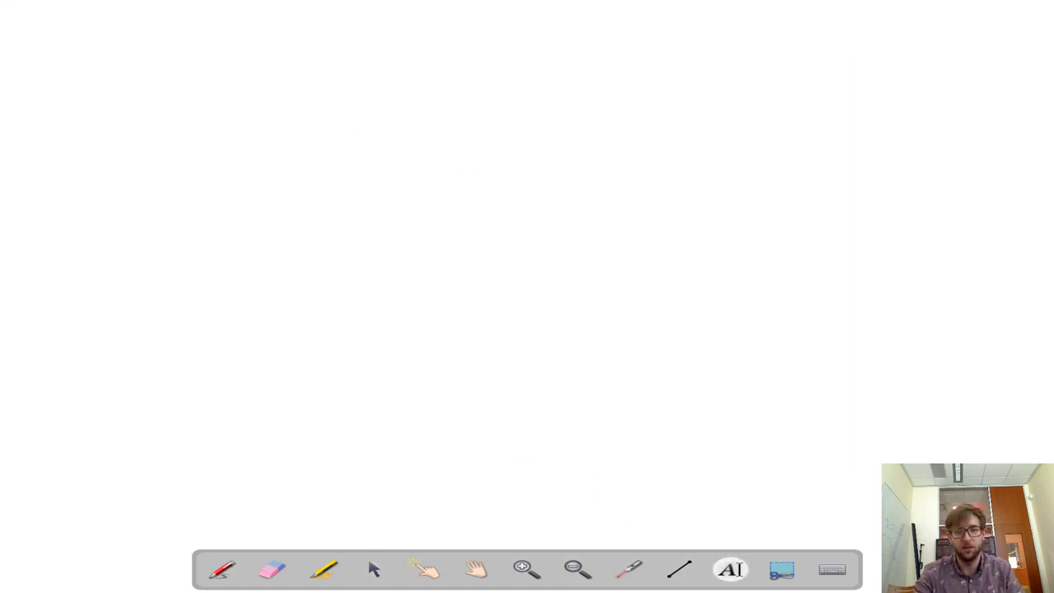
click(230, 97)
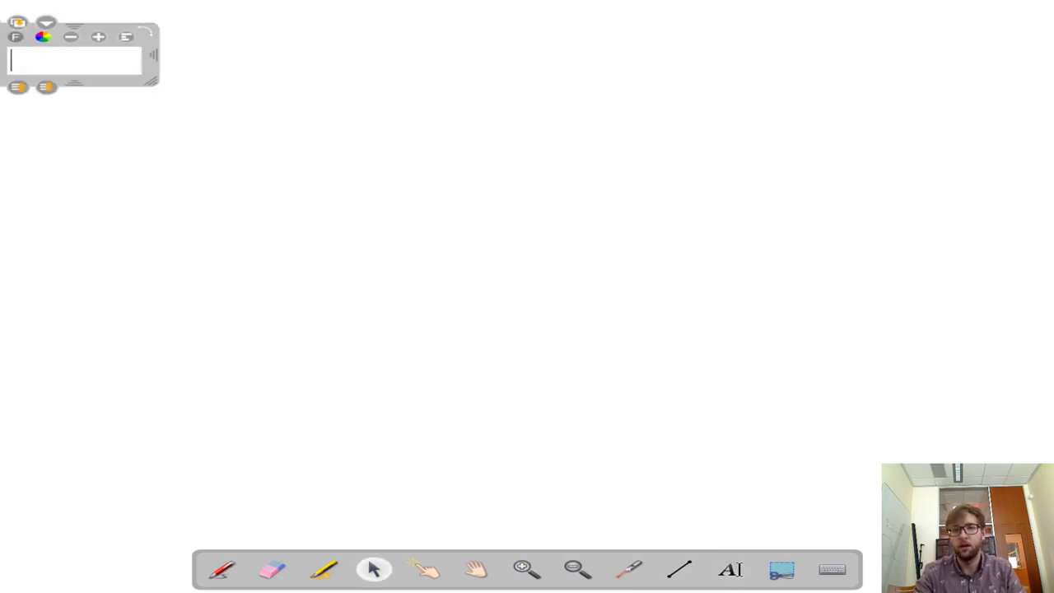
key(ctrl+v)
mouse_move(368, 78)
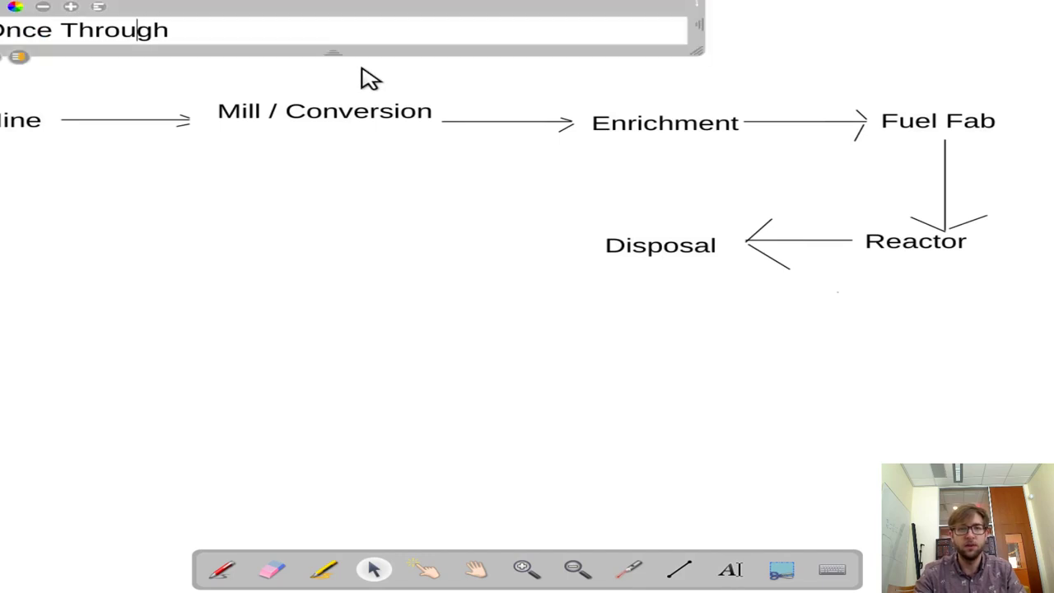
key(ctrl+a)
key(BackSpace)
text(Recycle)
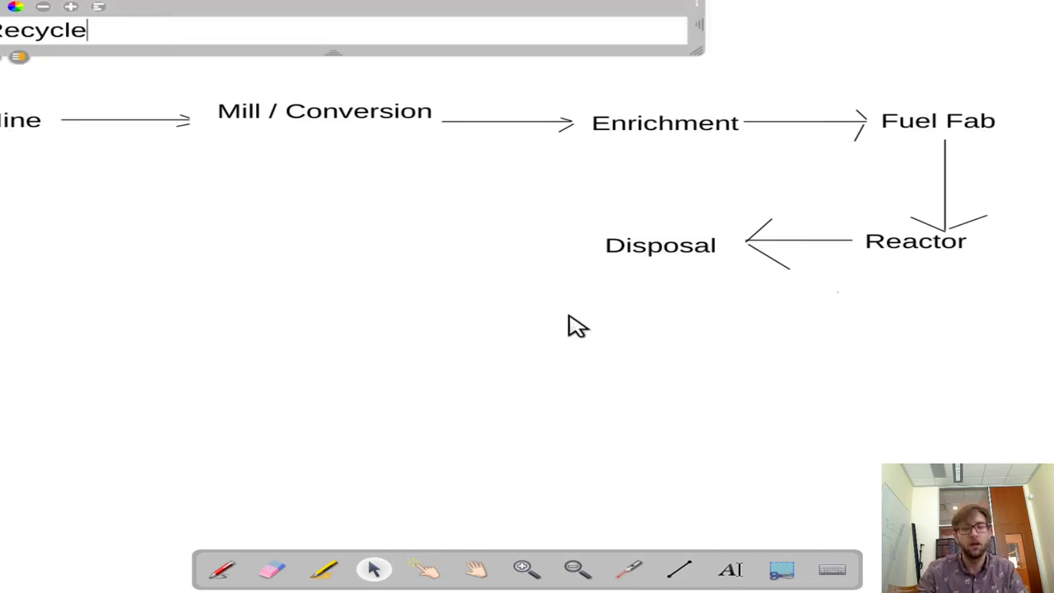
click(586, 364)
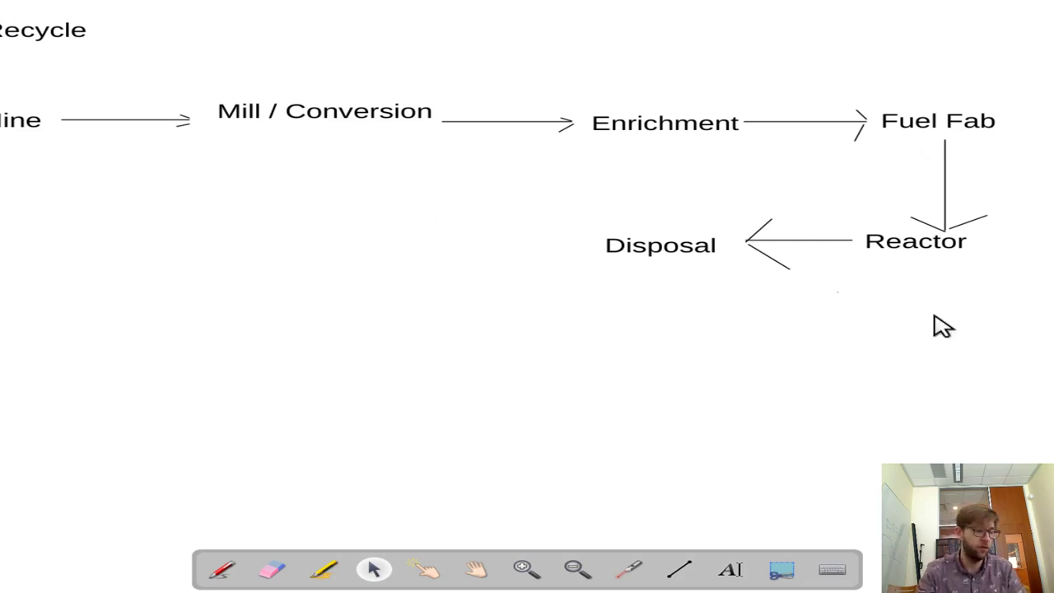
Delete the Disposal label from the pasted diagram
click(915, 240)
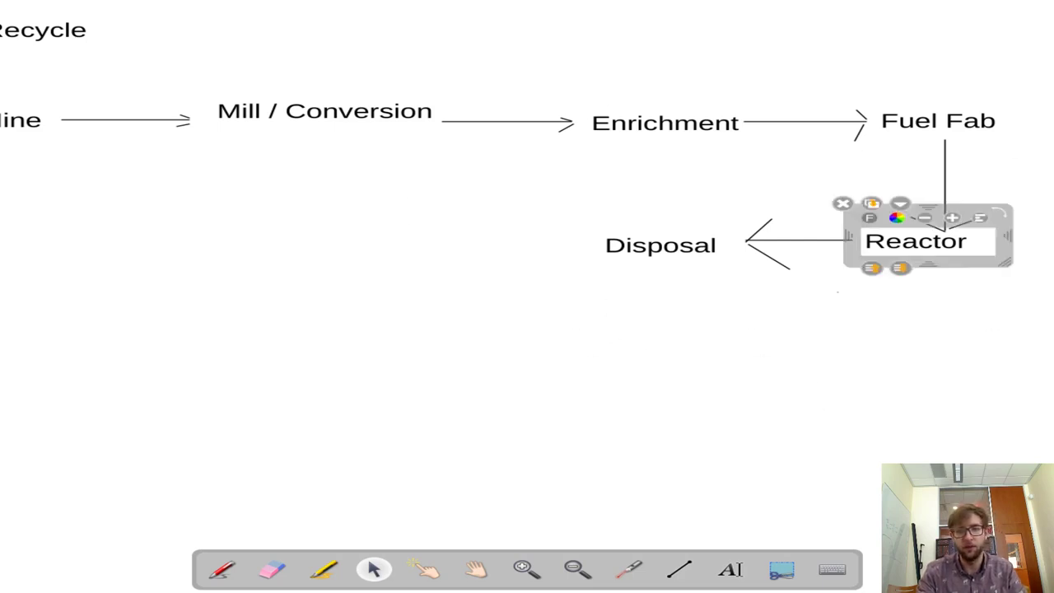
click(661, 244)
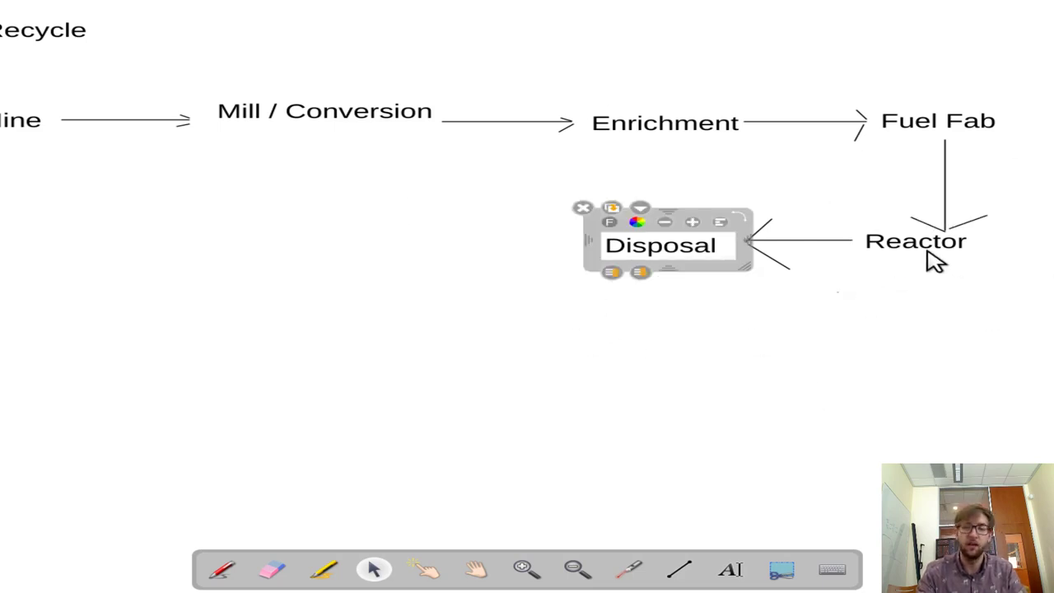
key(Delete)
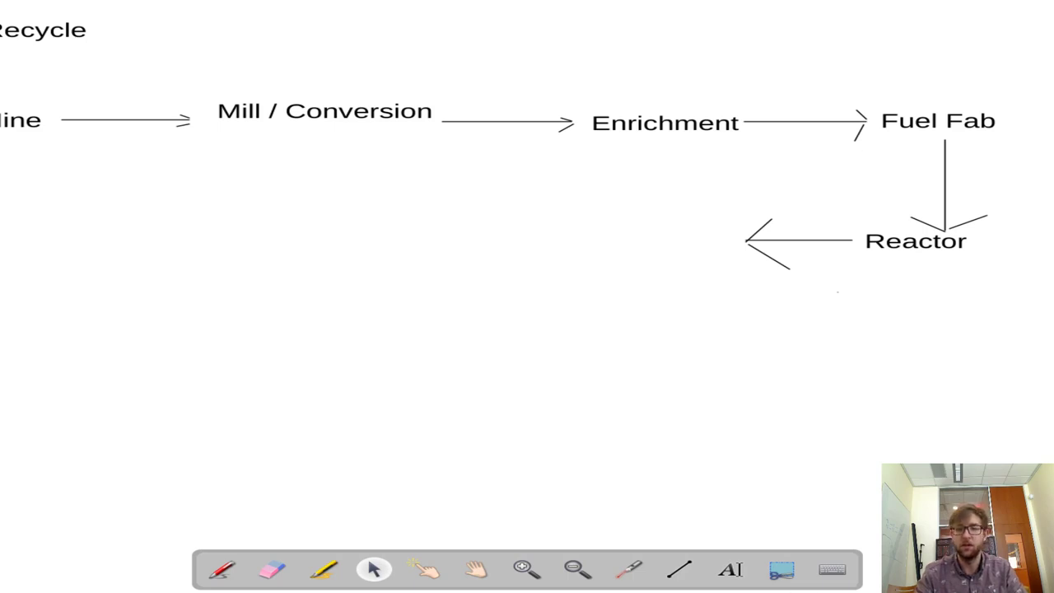
Add 'Resprocessing' after Reactor's arrow, a downward arrow, and a second 'Fuel Fab' label below
click(729, 569)
click(769, 292)
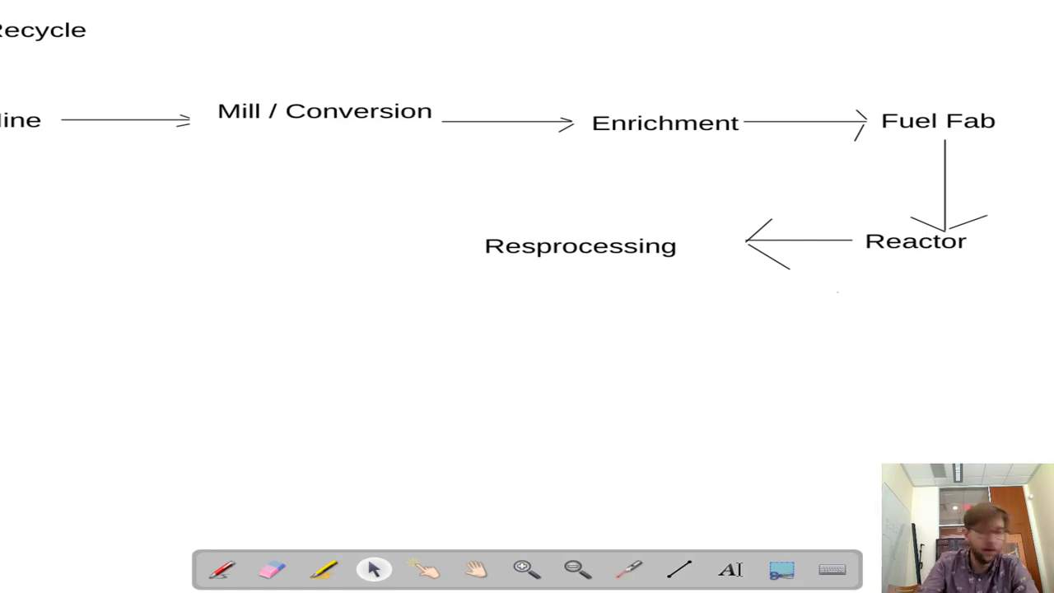
click(679, 569)
mouse_move(570, 265)
mouse_down()
mouse_move(570, 357)
mouse_move(521, 336)
mouse_move(600, 339)
mouse_move(629, 321)
mouse_up()
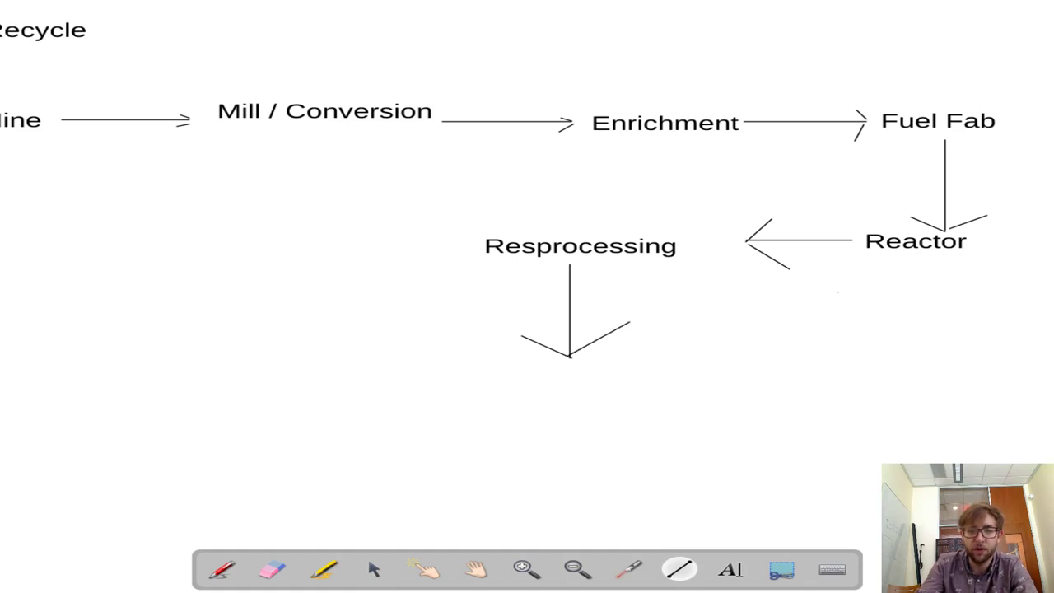
click(731, 569)
click(507, 387)
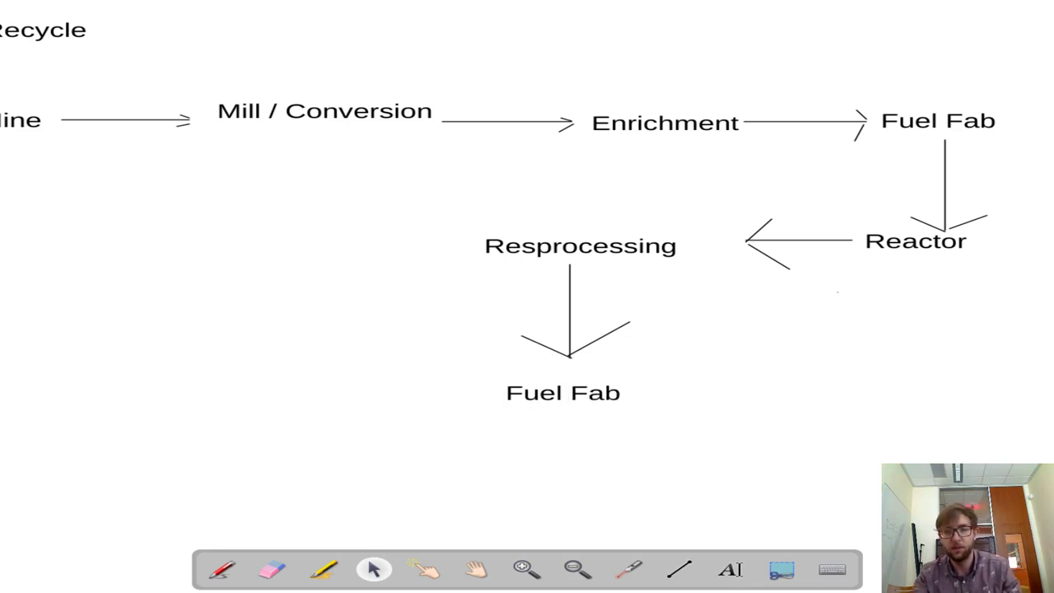
key(l)
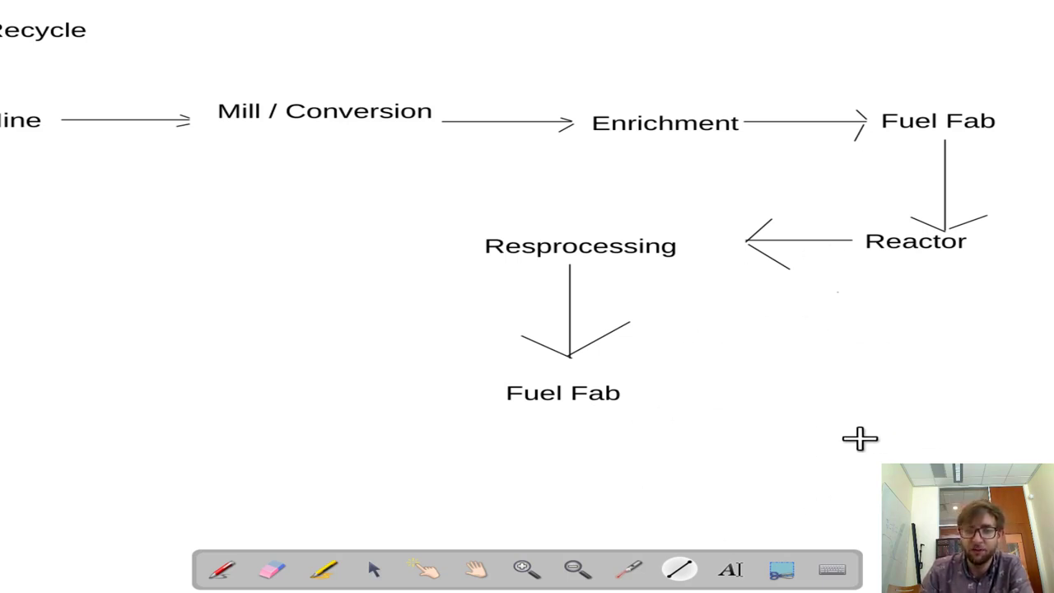
Draw arrows from the lower Fuel Fab up to Reactor and left from Resprocessing to a new 'Disposal' label
mouse_move(635, 395)
mouse_down()
mouse_move(832, 285)
mouse_move(878, 274)
mouse_move(841, 280)
mouse_move(874, 292)
mouse_move(862, 307)
mouse_up()
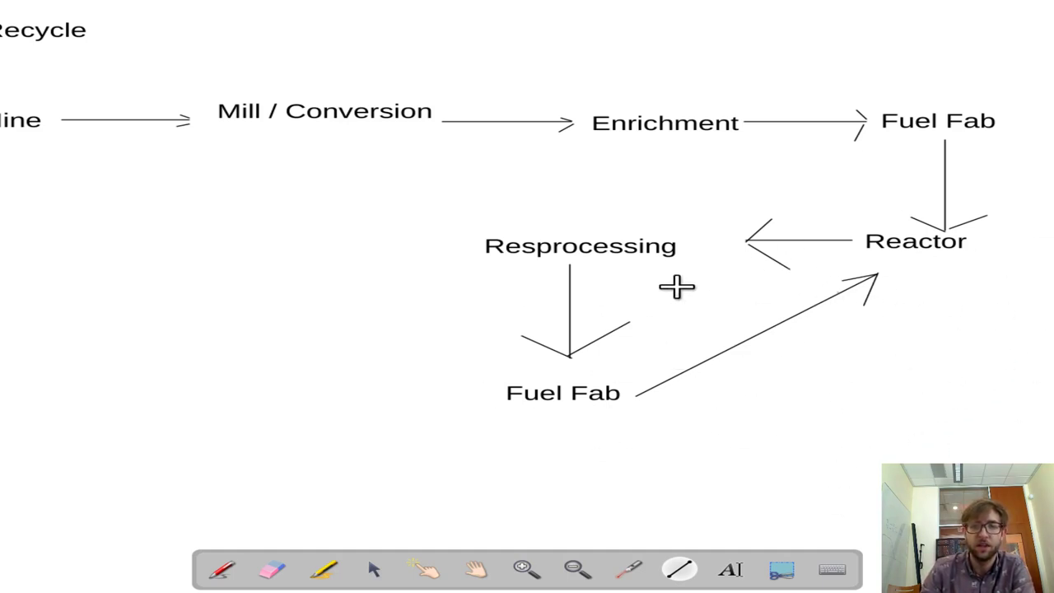
mouse_move(457, 244)
mouse_down()
mouse_move(325, 245)
mouse_move(350, 229)
mouse_move(344, 268)
mouse_up()
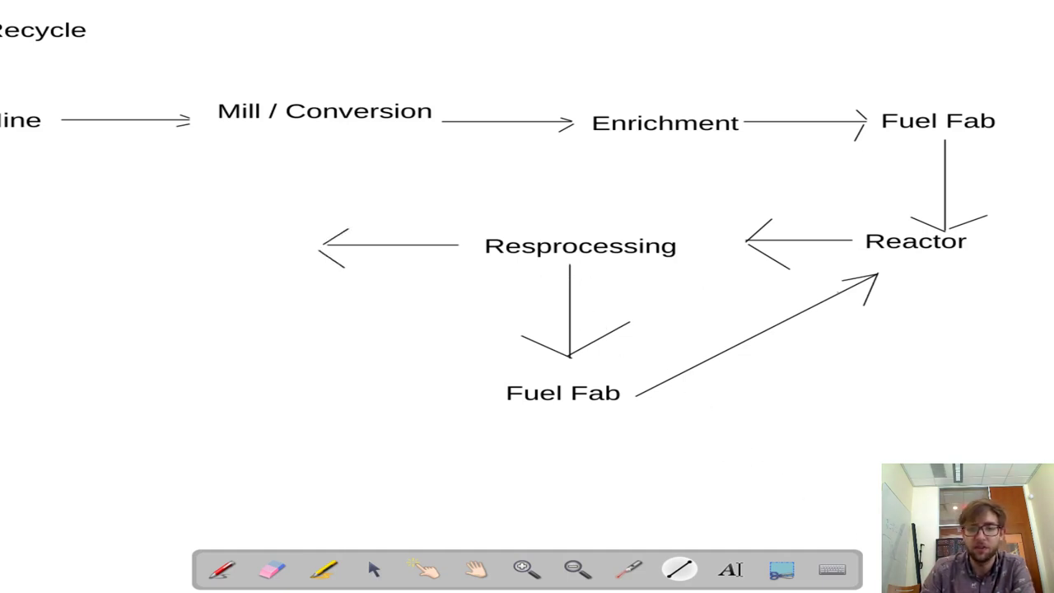
click(729, 569)
click(368, 281)
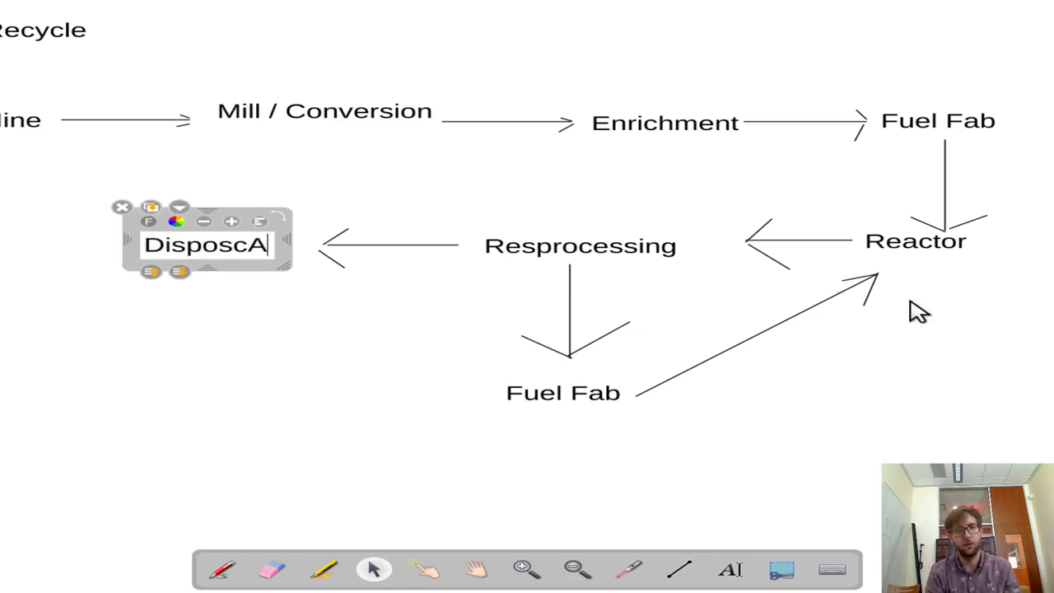
key(BackSpace)
key(BackSpace)
text(al)
click(395, 476)
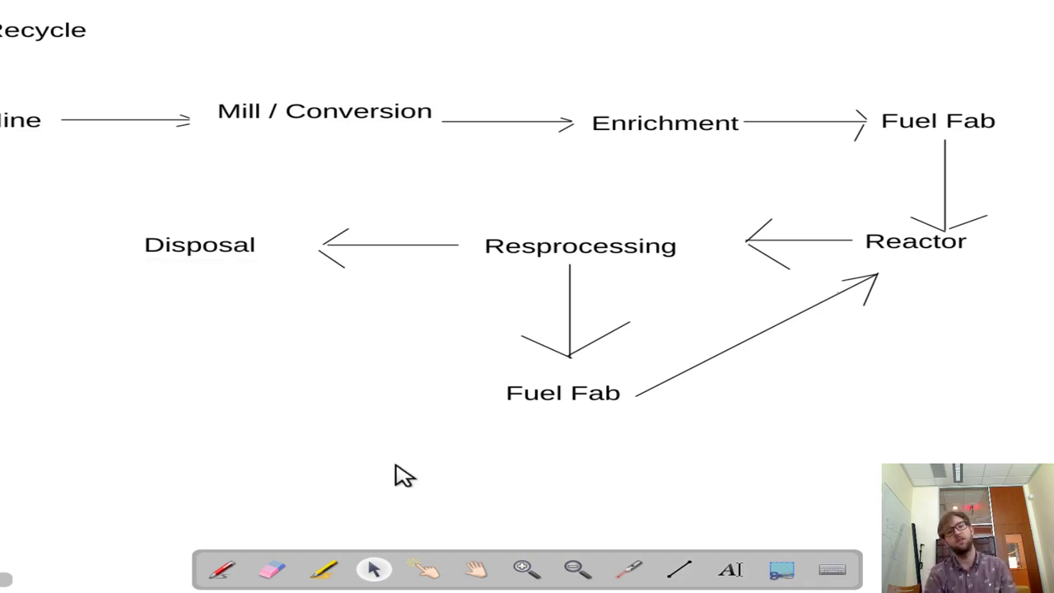